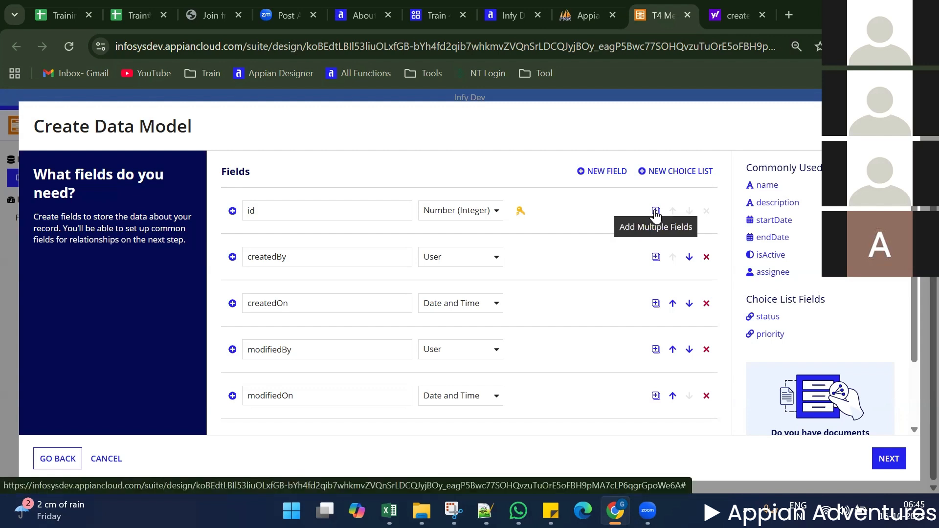
Switch to the Train#5 spreadsheet and examine the Meeting Table's fields and data types on the Worksheet sheet
{"action": "left_click_drag", "start_coordinate": [344, 46], "coordinate": [317, 47]}
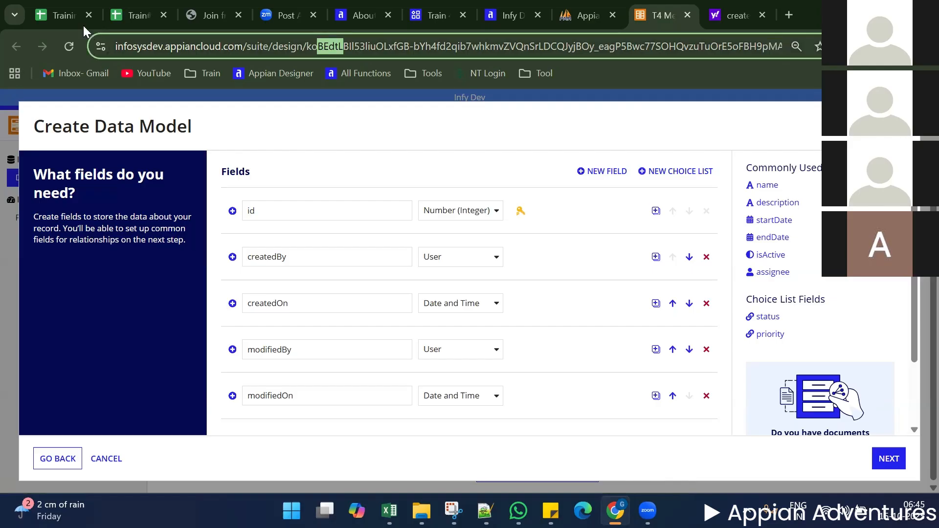
{"action": "left_click", "coordinate": [131, 15]}
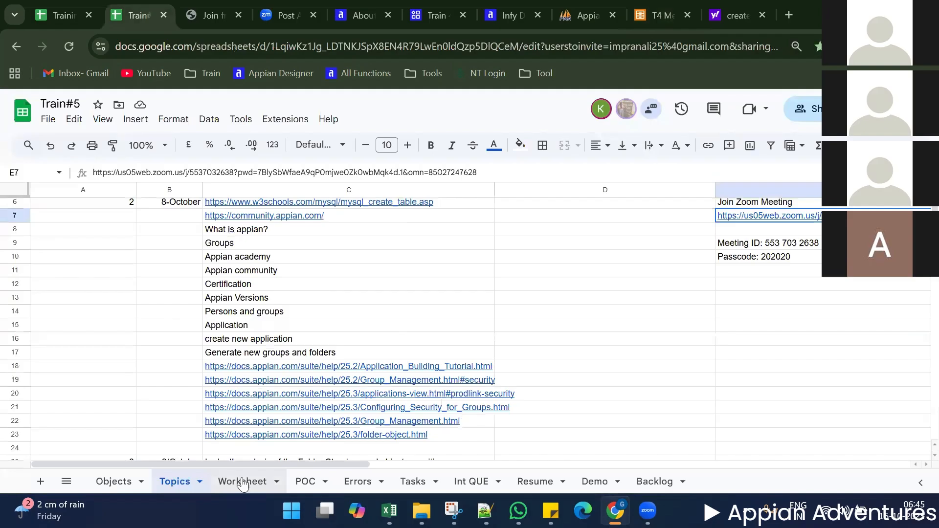
{"action": "left_click", "coordinate": [243, 477]}
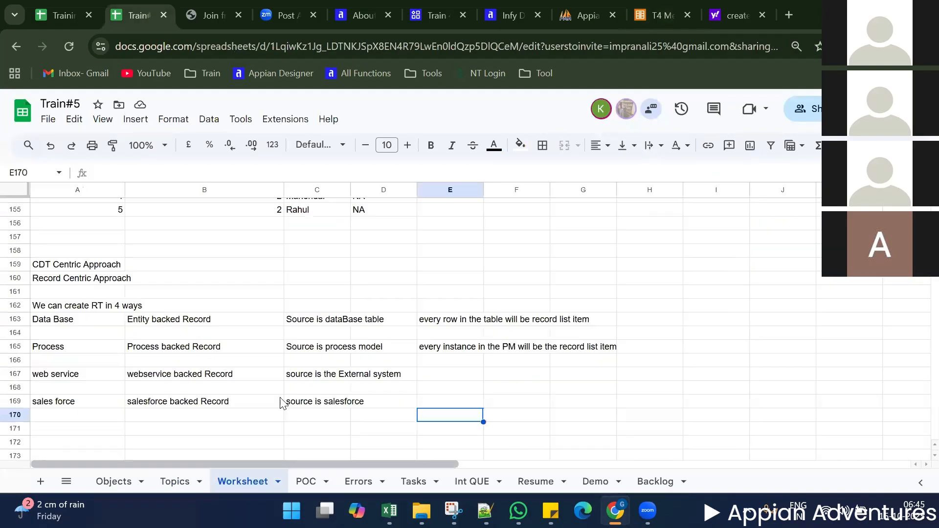
{"action": "scroll", "coordinate": [280, 396], "scroll_direction": "up", "scroll_amount": 12}
{"action": "scroll", "coordinate": [279, 396], "scroll_direction": "down", "scroll_amount": 2}
{"action": "scroll", "coordinate": [235, 398], "scroll_direction": "up", "scroll_amount": 4}
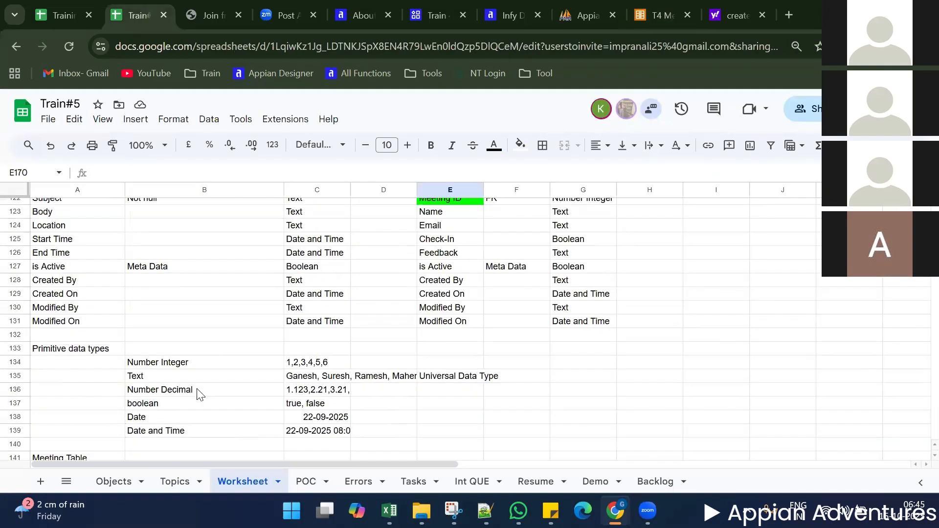
{"action": "scroll", "coordinate": [181, 394], "scroll_direction": "up", "scroll_amount": 3}
{"action": "left_click", "coordinate": [69, 345]}
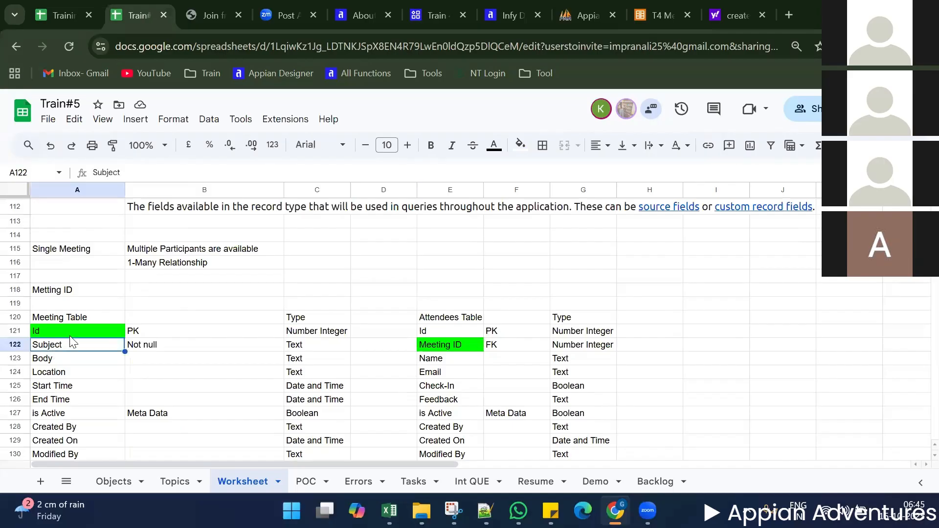
{"action": "scroll", "coordinate": [71, 337], "scroll_direction": "down", "scroll_amount": 2}
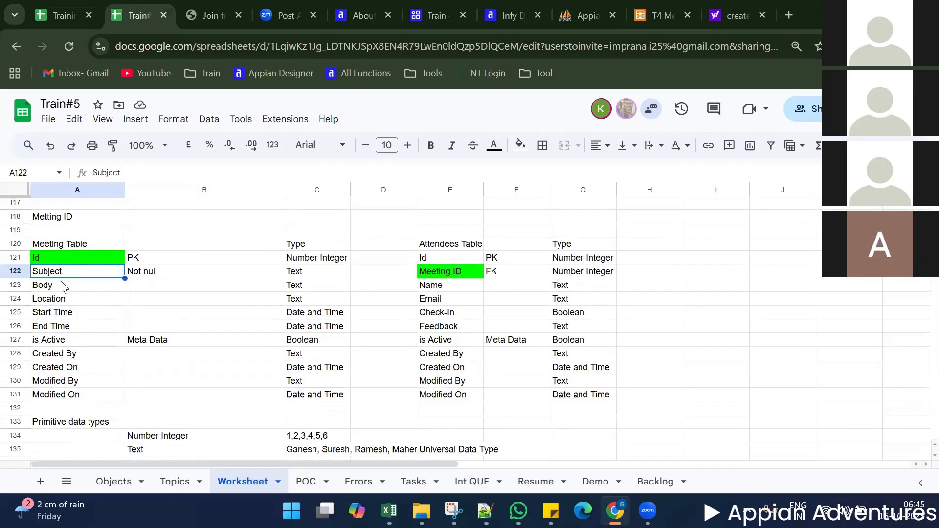
{"action": "left_click", "coordinate": [62, 344]}
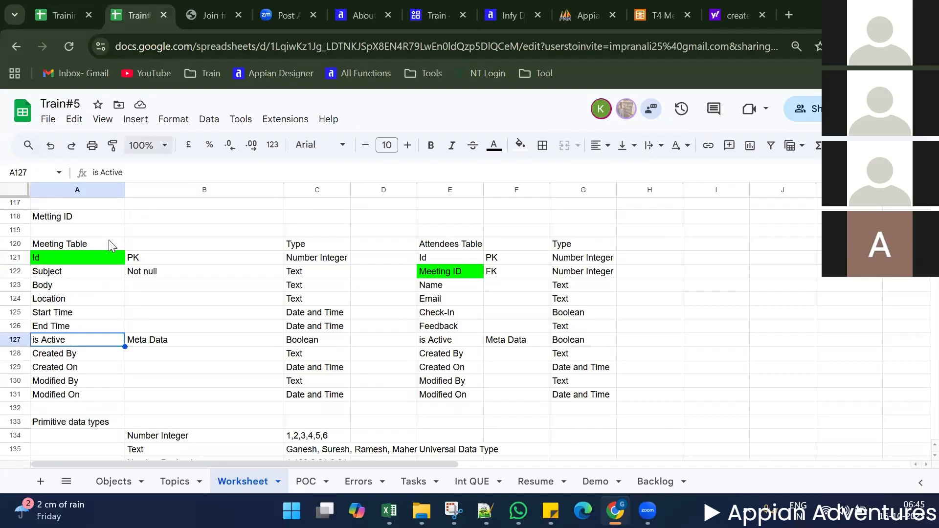
Return to the Create Data Model dialog and add 5 blank fields directly after the id field
{"action": "left_click", "coordinate": [642, 17]}
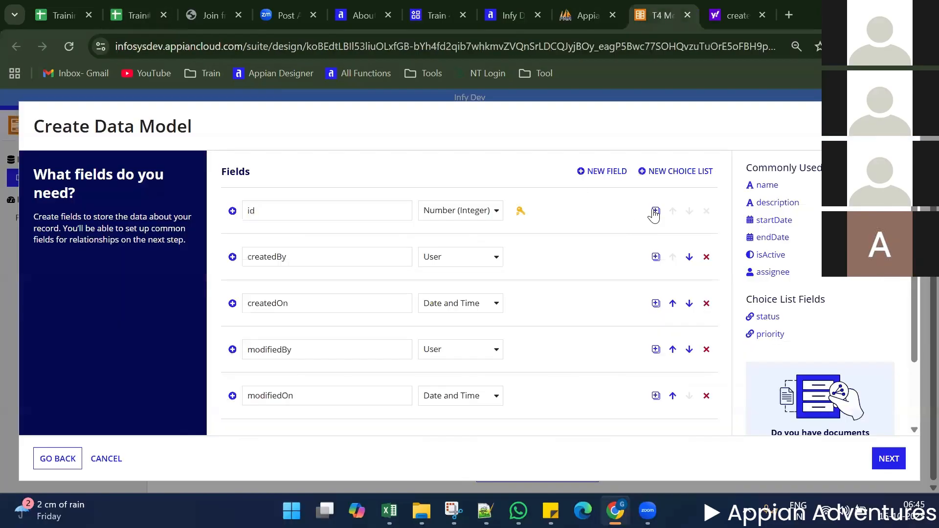
{"action": "left_click", "coordinate": [655, 214]}
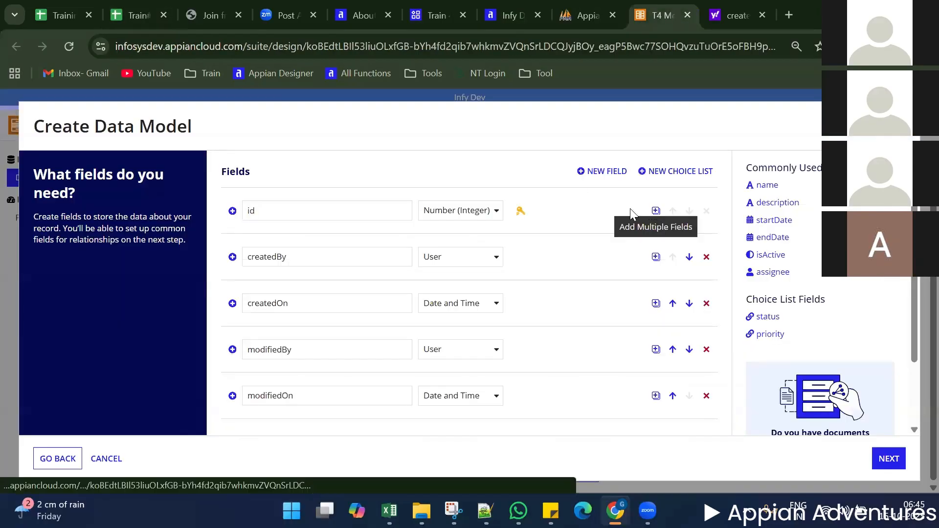
{"action": "type", "text": "5"}
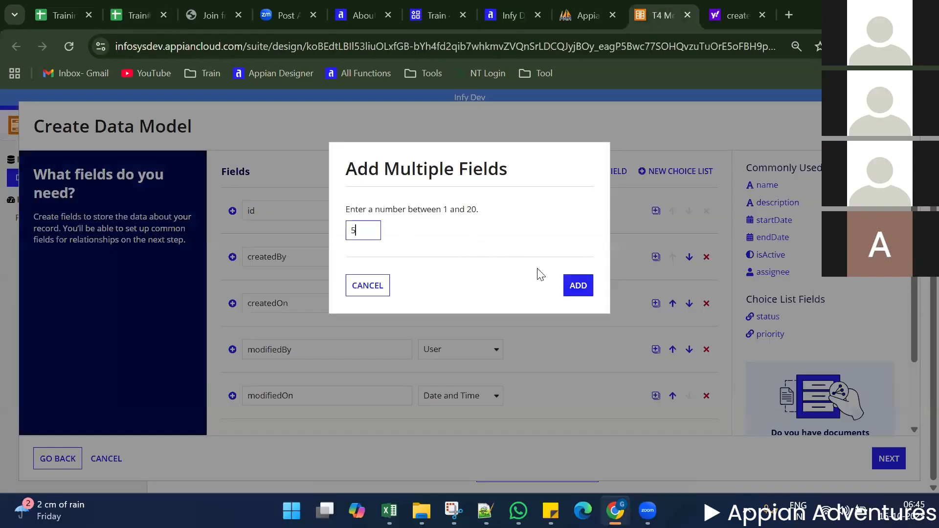
{"action": "left_click", "coordinate": [576, 289]}
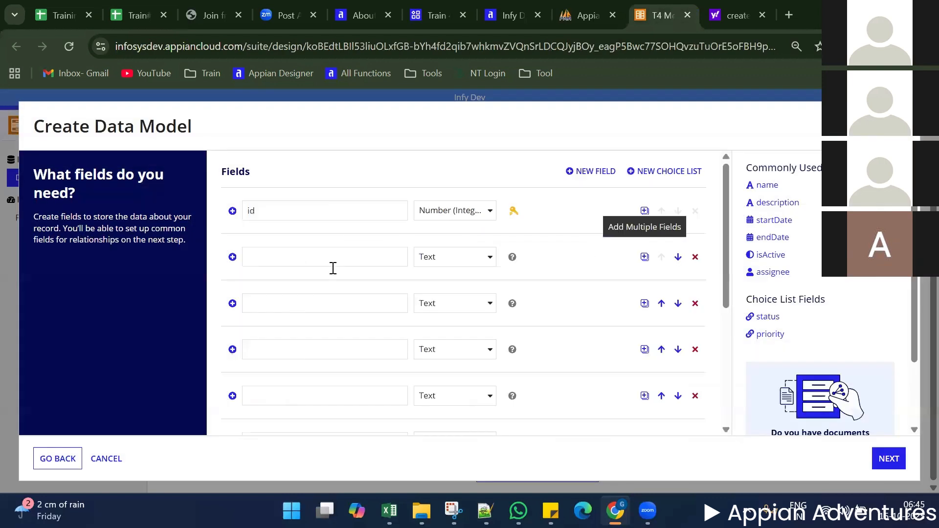
Name the first blank field subject, keeping its type as Text
{"action": "scroll", "coordinate": [333, 268], "scroll_direction": "down", "scroll_amount": 2}
{"action": "scroll", "coordinate": [308, 249], "scroll_direction": "up", "scroll_amount": 2}
{"action": "left_click", "coordinate": [295, 255]}
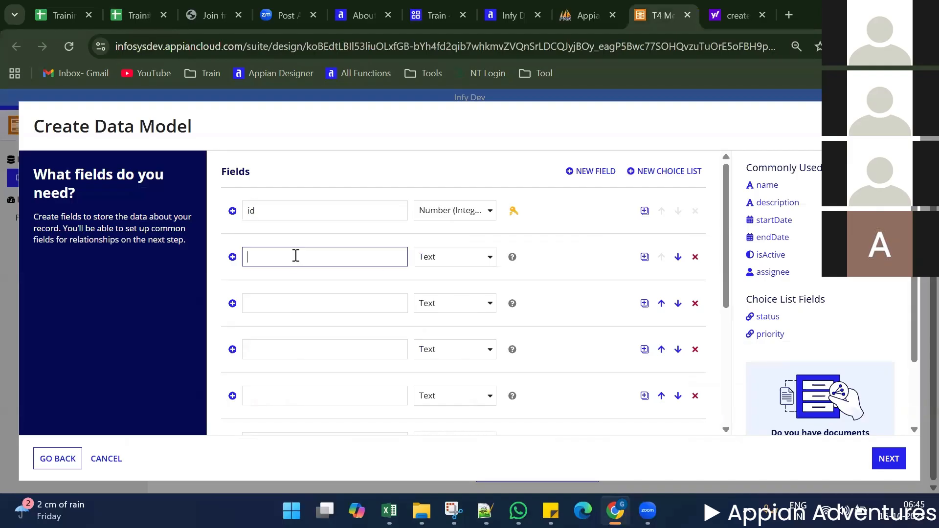
{"action": "type", "text": "subject"}
{"action": "left_click", "coordinate": [469, 266]}
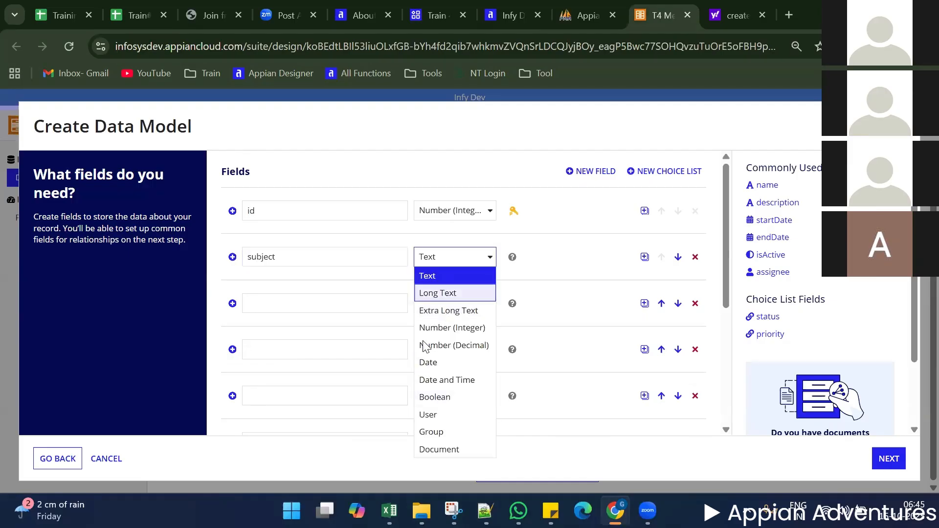
{"action": "left_click", "coordinate": [556, 274]}
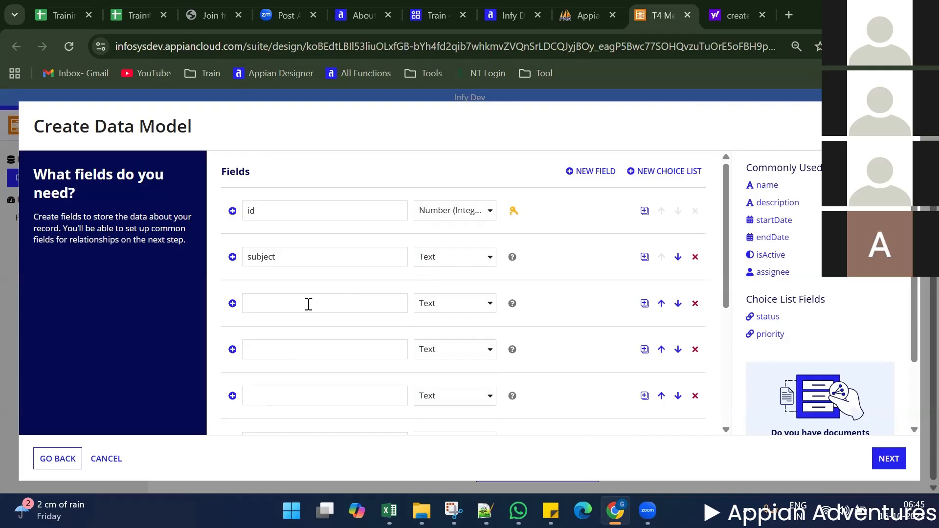
Name the field after subject location, keeping its type as Text
{"action": "left_click", "coordinate": [309, 304]}
{"action": "type", "text": "loatio"}
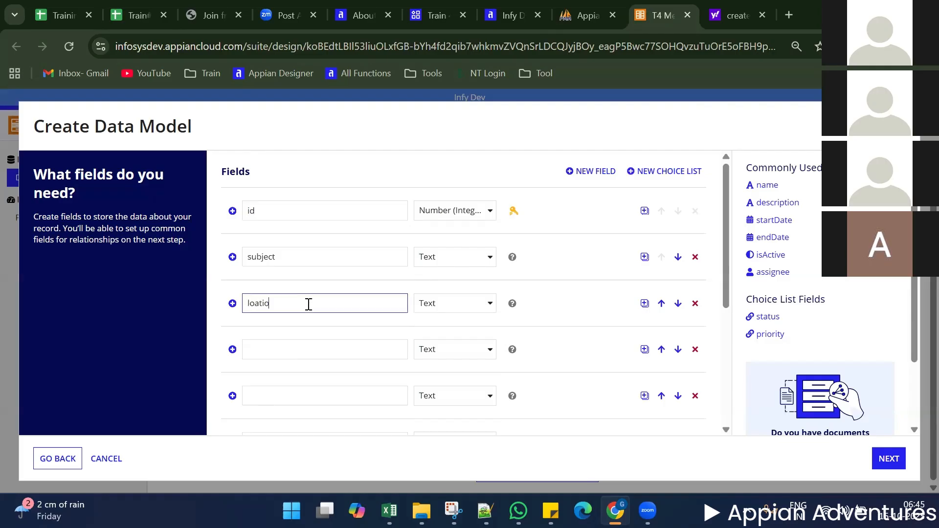
{"action": "type", "text": "n"}
{"action": "left_click", "coordinate": [255, 309]}
{"action": "type", "text": "c"}
{"action": "left_click", "coordinate": [478, 306]}
{"action": "left_click", "coordinate": [588, 281]}
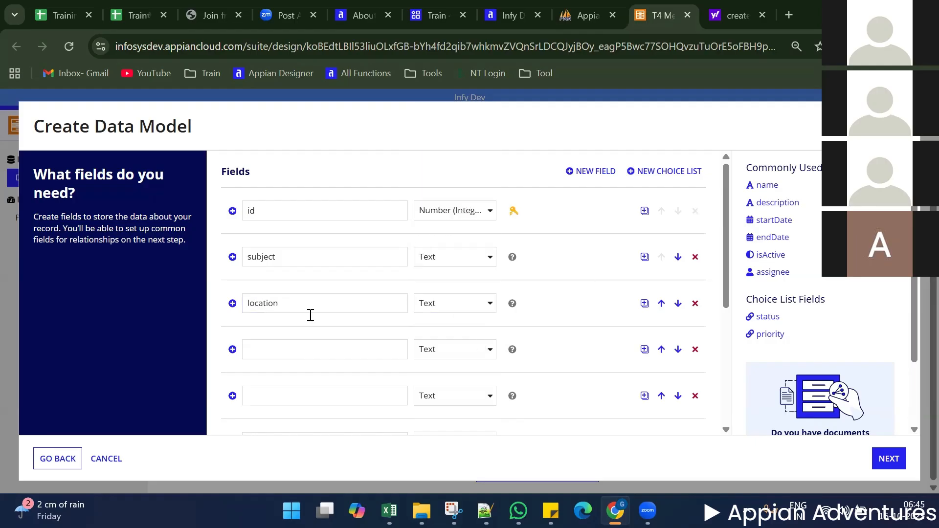
Name the field after location body and set its type to Long Text
{"action": "left_click", "coordinate": [273, 358]}
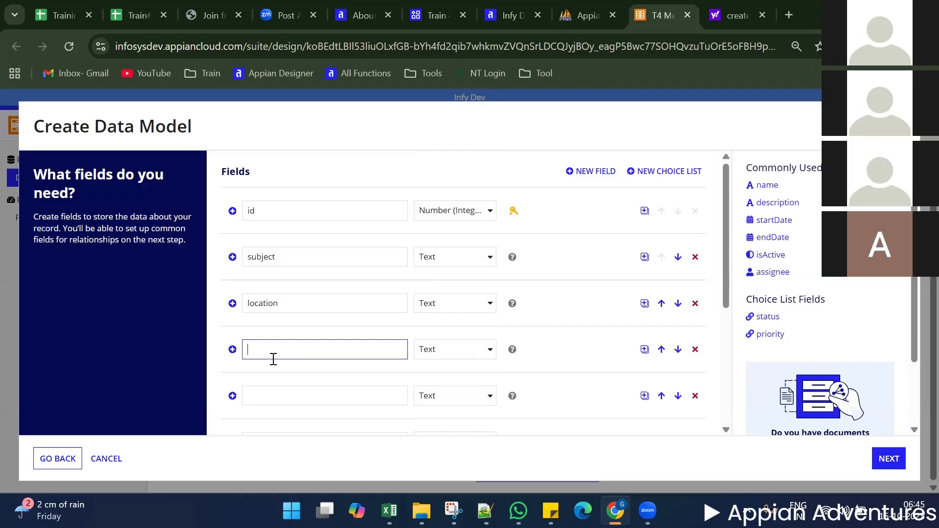
{"action": "left_click", "coordinate": [459, 349]}
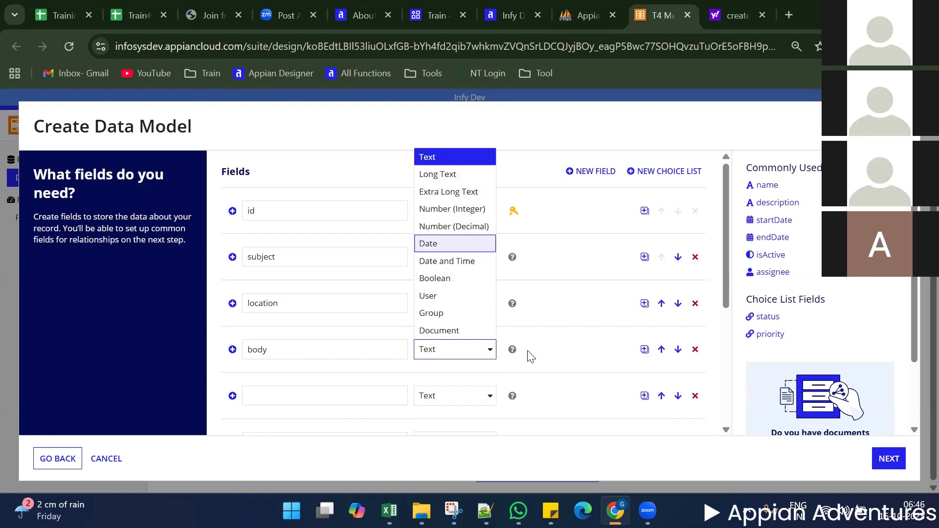
{"action": "mouse_move", "coordinate": [514, 350]}
{"action": "left_click", "coordinate": [442, 175]}
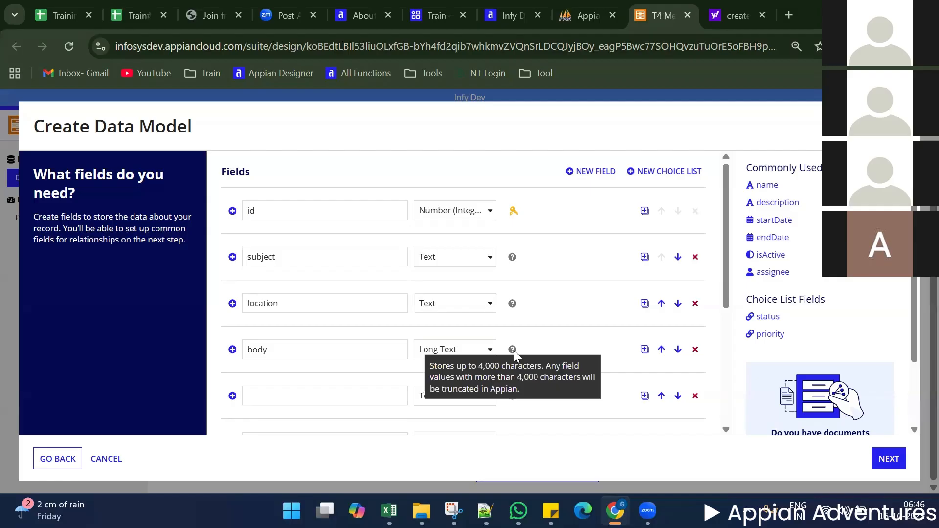
Try Extra Long Text as the body field's type, check its storage description, and switch back to Long Text
{"action": "left_click", "coordinate": [488, 349]}
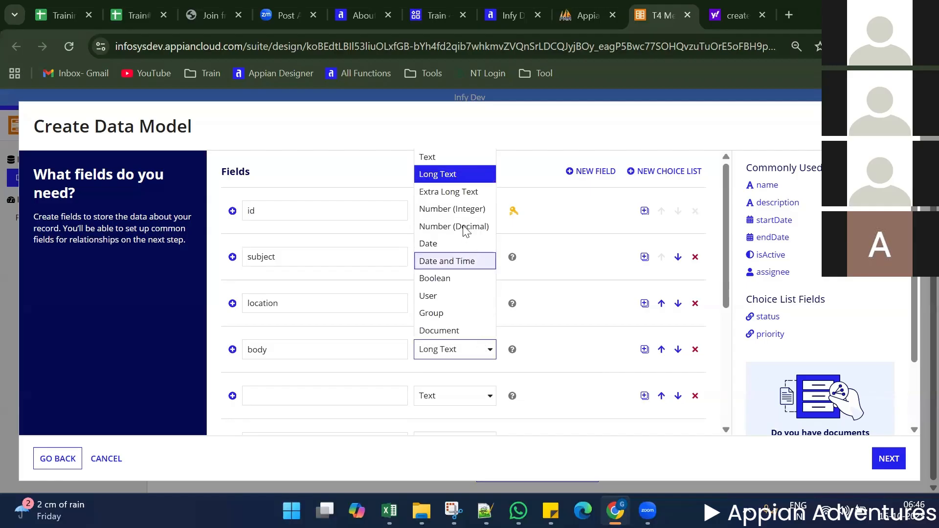
{"action": "left_click", "coordinate": [453, 192]}
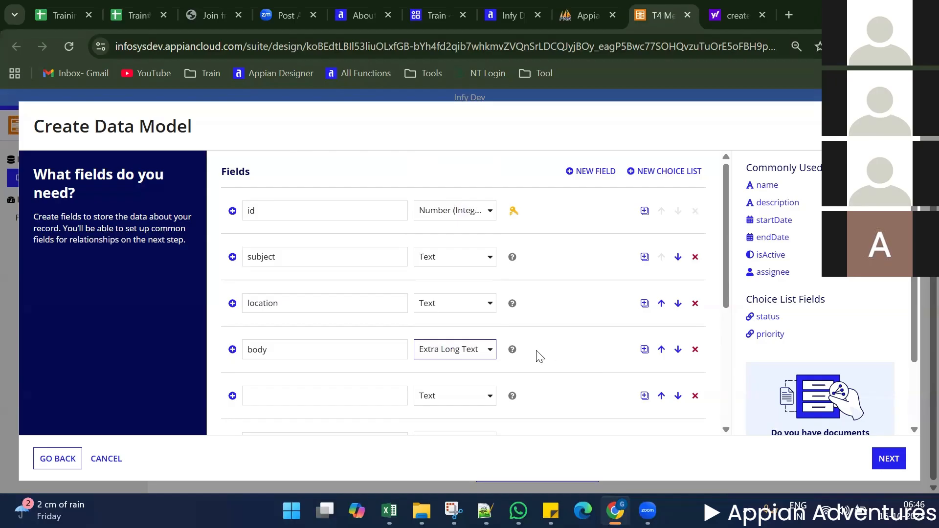
{"action": "mouse_move", "coordinate": [512, 350]}
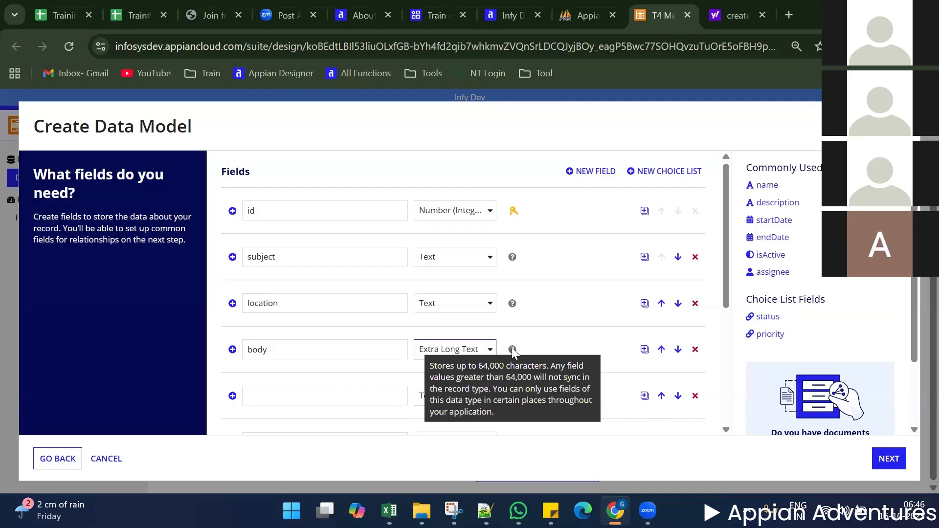
{"action": "left_click", "coordinate": [487, 350]}
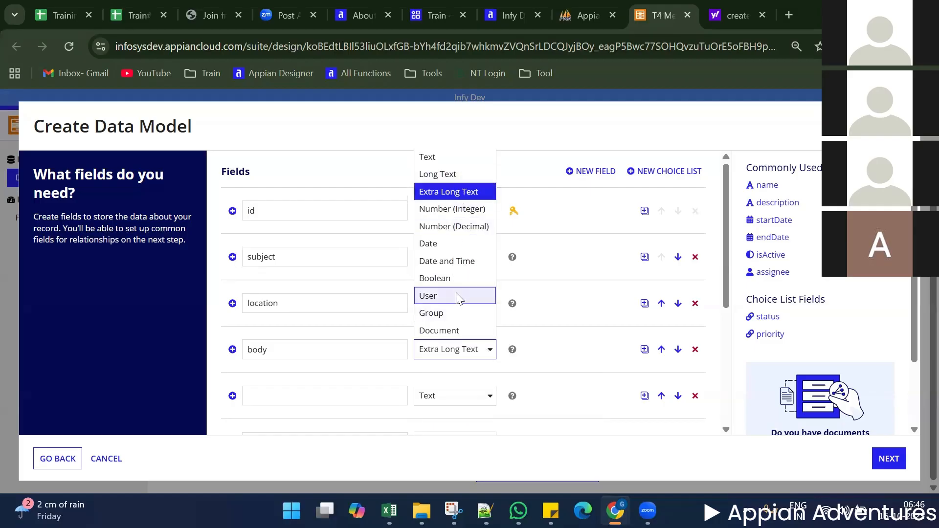
{"action": "left_click", "coordinate": [452, 173]}
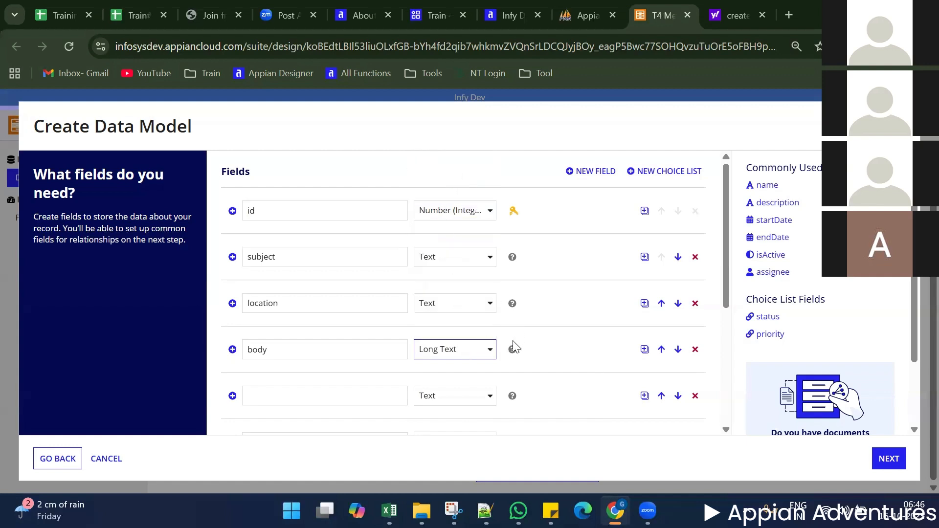
Name the field after body startTime and set its type to Date and Time
{"action": "scroll", "coordinate": [455, 367], "scroll_direction": "down", "scroll_amount": 3}
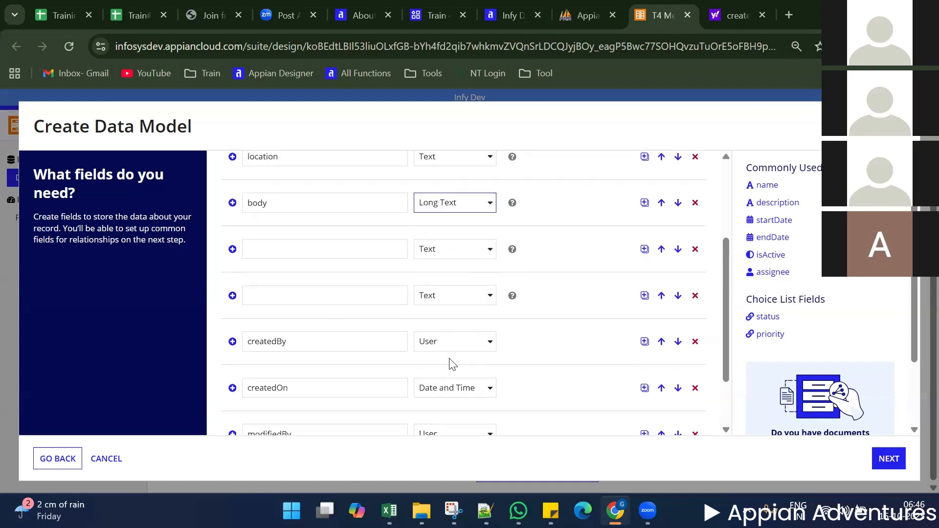
{"action": "left_click", "coordinate": [550, 225]}
{"action": "left_click", "coordinate": [288, 266]}
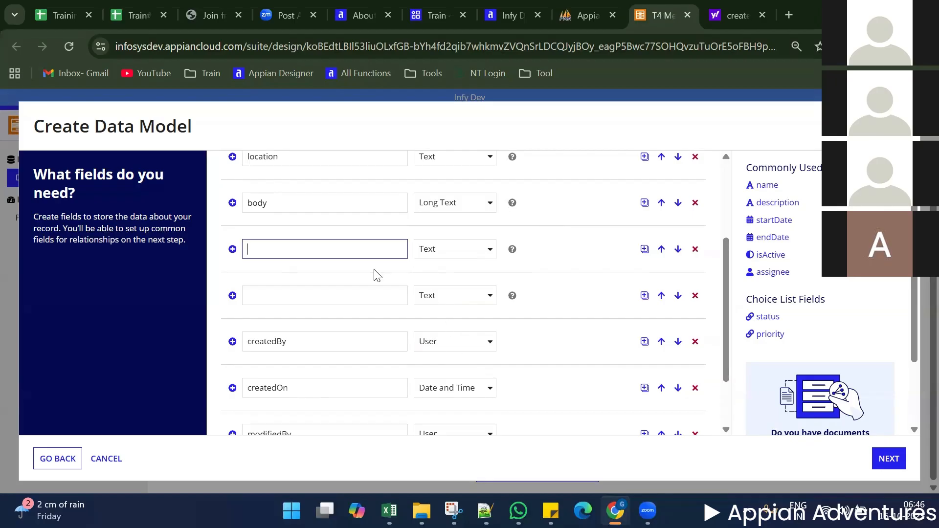
{"action": "type", "text": "startTime"}
{"action": "key", "text": "Return"}
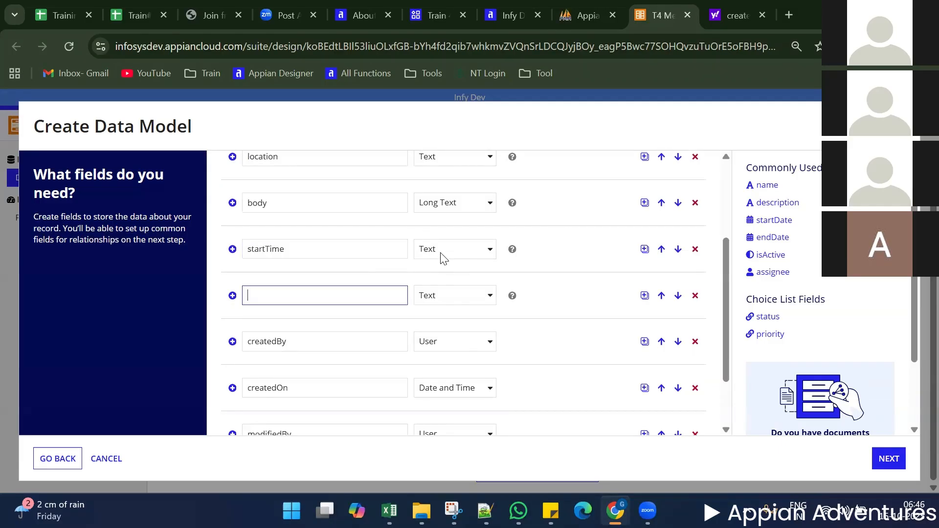
{"action": "left_click", "coordinate": [444, 254]}
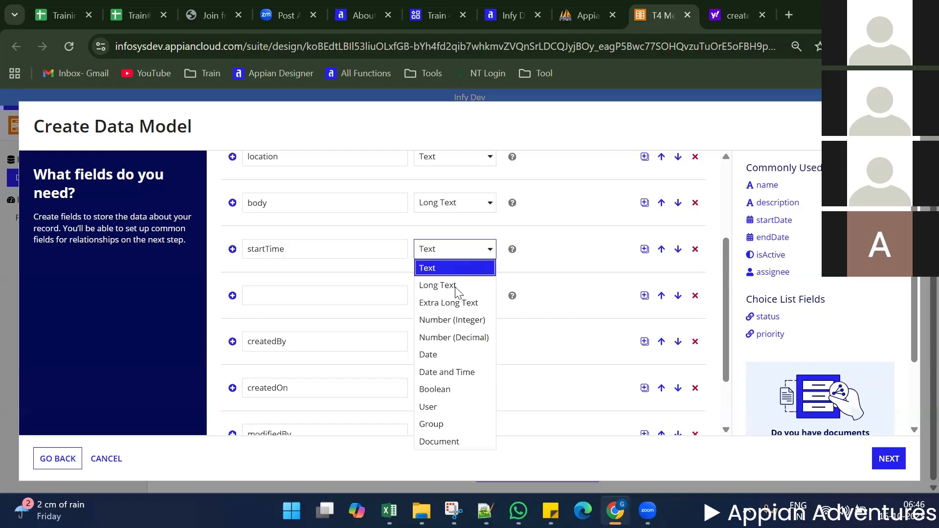
{"action": "left_click", "coordinate": [449, 380]}
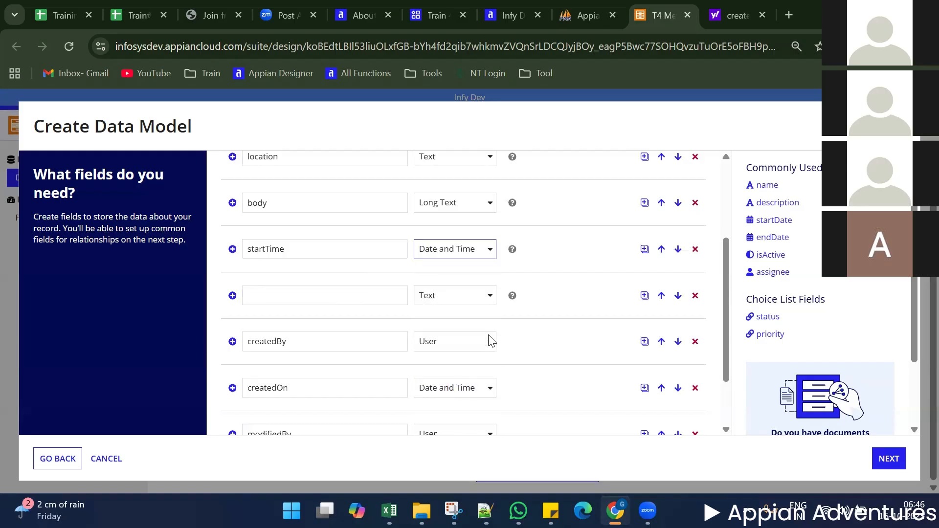
Name the last blank field endTime and set its type to Date and Time
{"action": "left_click", "coordinate": [318, 293]}
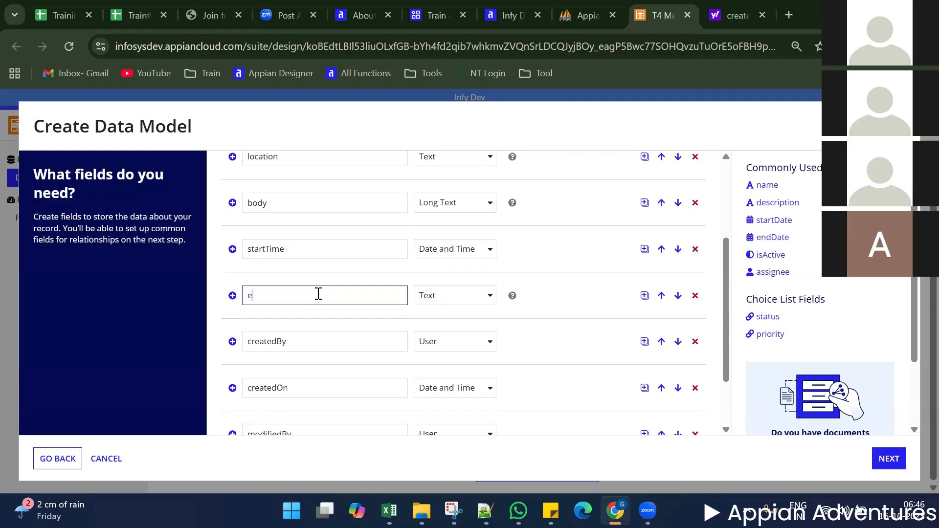
{"action": "type", "text": "ebd%Ti"}
{"action": "type", "text": "me"}
{"action": "key", "text": "BackSpace"}
{"action": "key", "text": "BackSpace"}
{"action": "key", "text": "BackSpace"}
{"action": "key", "text": "BackSpace"}
{"action": "key", "text": "BackSpace"}
{"action": "key", "text": "BackSpace"}
{"action": "key", "text": "BackSpace"}
{"action": "key", "text": "BackSpace"}
{"action": "type", "text": "endTime"}
{"action": "left_click", "coordinate": [455, 299]}
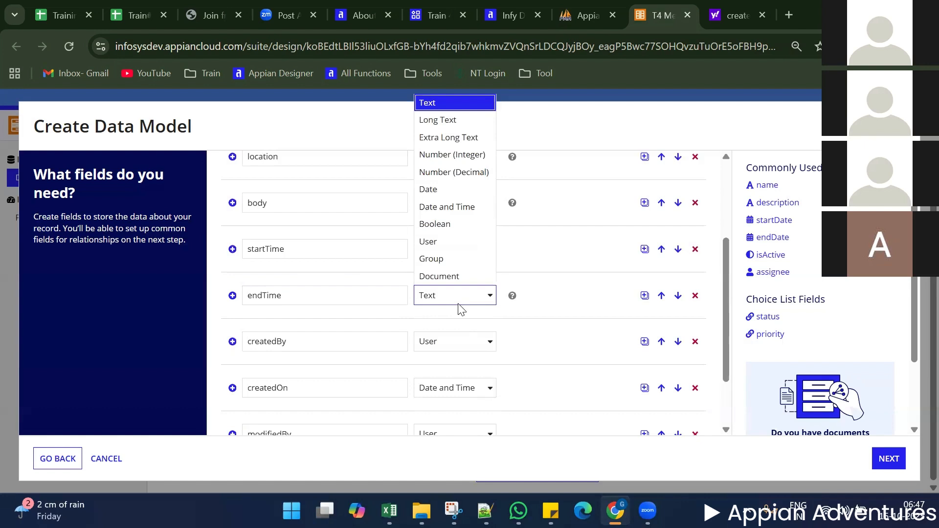
{"action": "left_click", "coordinate": [455, 206]}
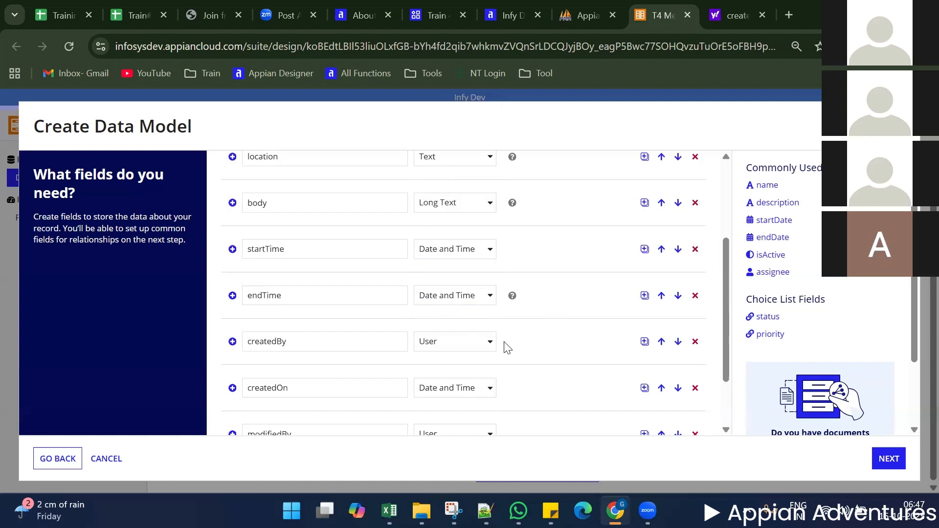
{"action": "scroll", "coordinate": [462, 379], "scroll_direction": "up", "scroll_amount": 3}
{"action": "scroll", "coordinate": [462, 382], "scroll_direction": "down", "scroll_amount": 4}
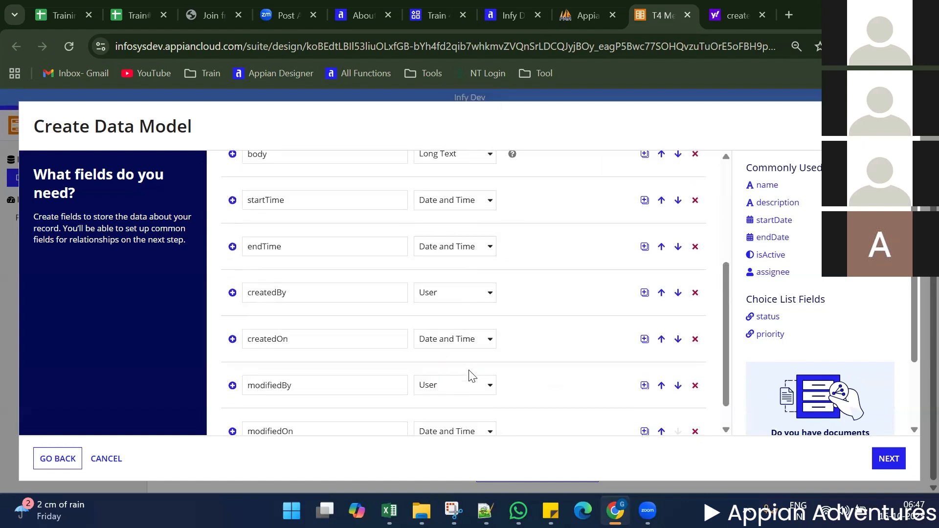
{"action": "scroll", "coordinate": [488, 382], "scroll_direction": "up", "scroll_amount": 1}
{"action": "scroll", "coordinate": [486, 362], "scroll_direction": "up", "scroll_amount": 1}
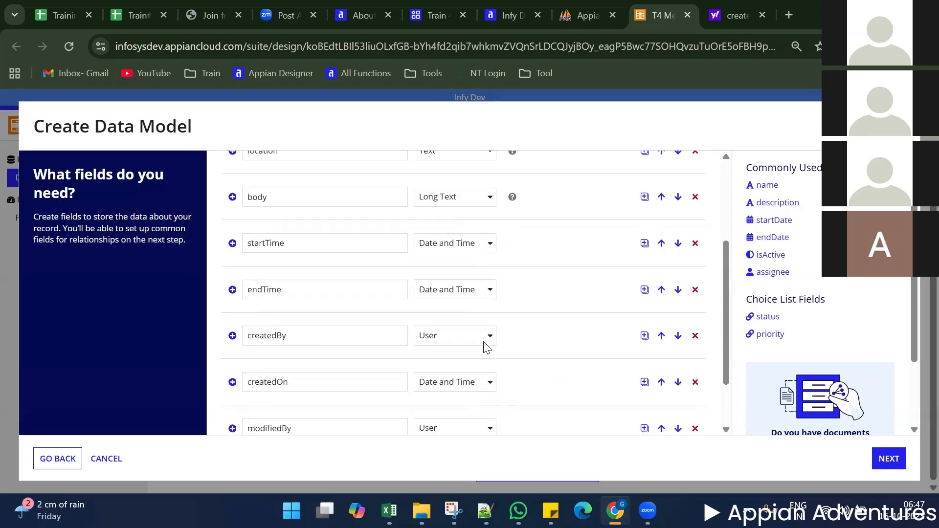
{"action": "scroll", "coordinate": [367, 279], "scroll_direction": "up", "scroll_amount": 5}
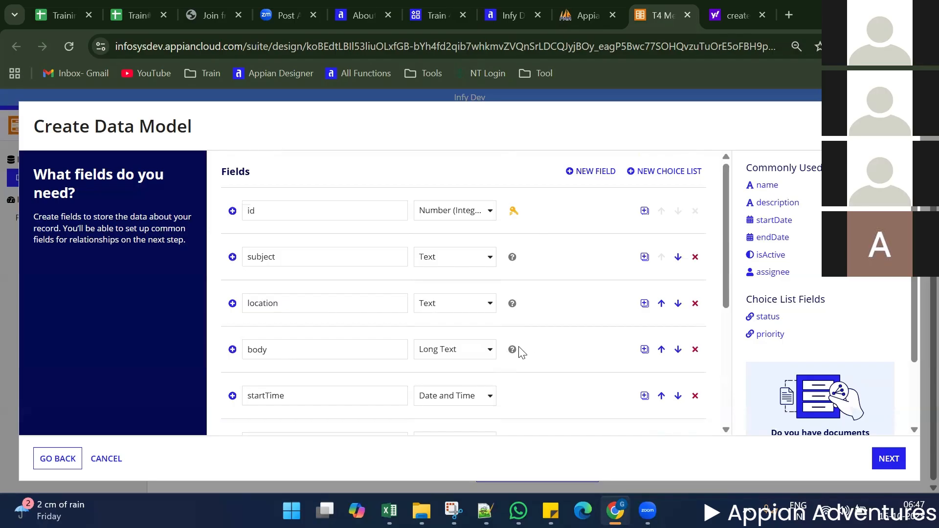
Accept the defined fields, remove the generated createdByUser and modifiedByUser relationships, and continue to the data model review
{"action": "scroll", "coordinate": [518, 353], "scroll_direction": "down", "scroll_amount": 3}
{"action": "scroll", "coordinate": [516, 355], "scroll_direction": "up", "scroll_amount": 3}
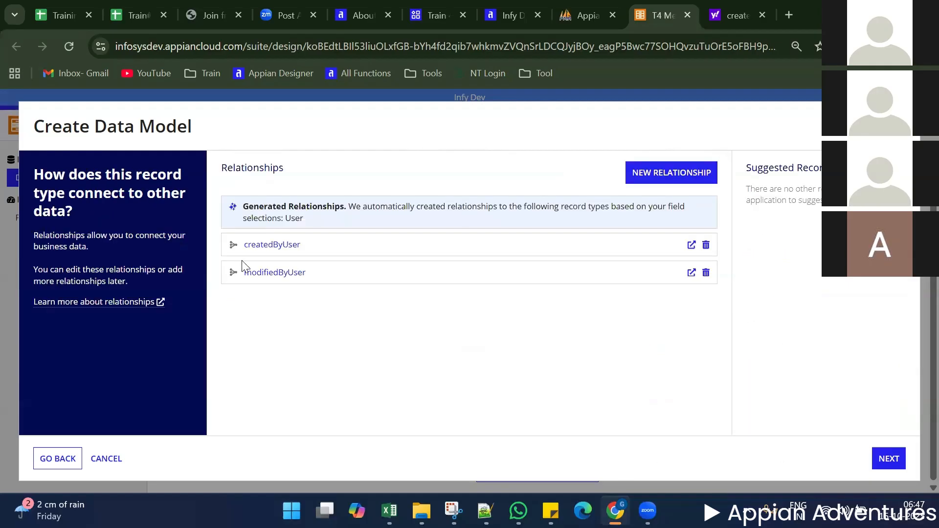
{"action": "double_click", "coordinate": [258, 172]}
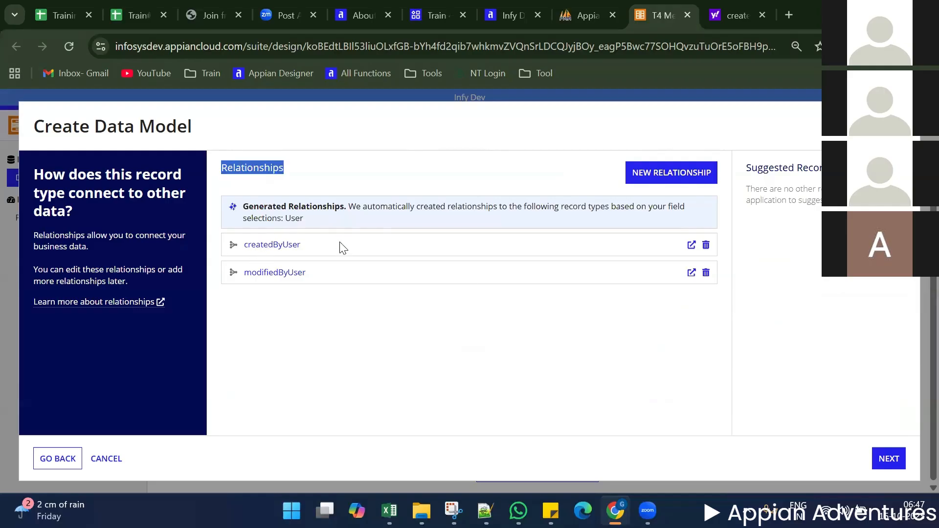
{"action": "left_click", "coordinate": [808, 187]}
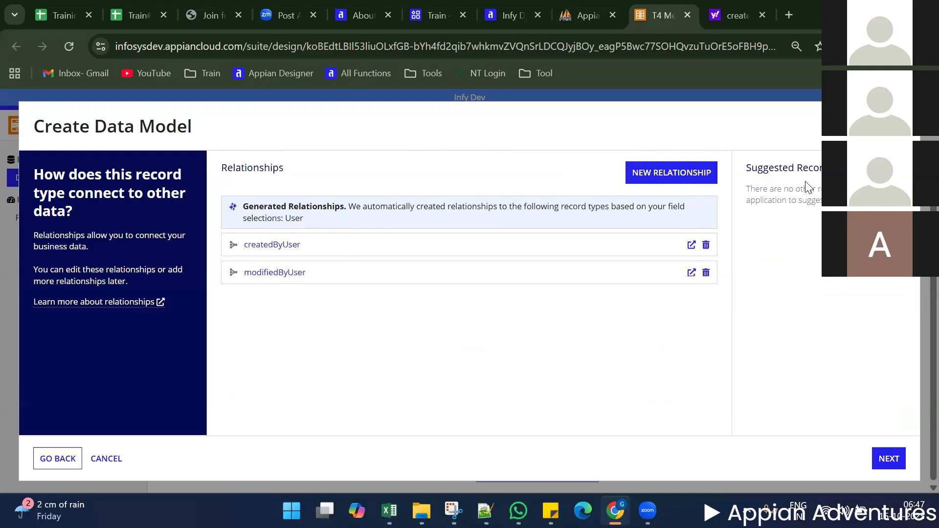
{"action": "left_click", "coordinate": [706, 245]}
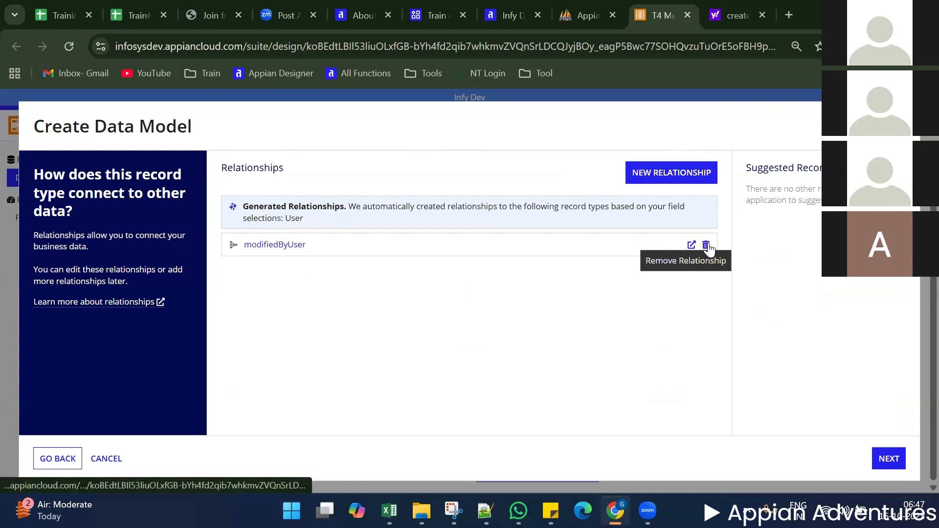
{"action": "left_click", "coordinate": [705, 245]}
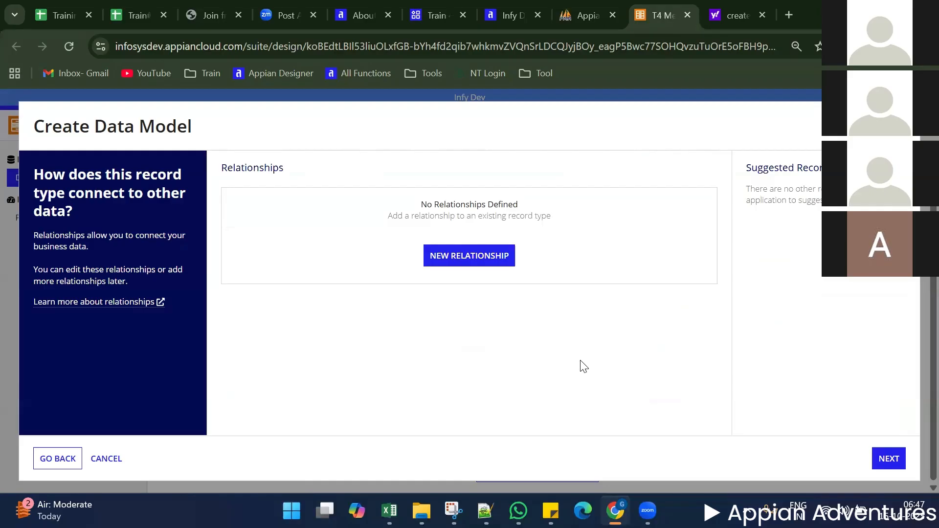
{"action": "left_click", "coordinate": [889, 459]}
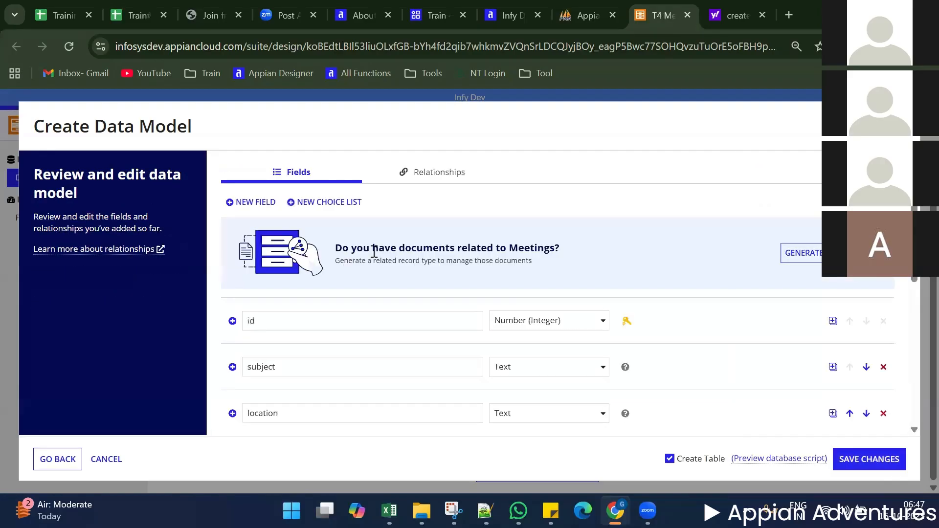
Review the data model's fields from id to modifiedOn, and download and open the preview of its database script
{"action": "scroll", "coordinate": [508, 249], "scroll_direction": "down", "scroll_amount": 3}
{"action": "scroll", "coordinate": [508, 248], "scroll_direction": "down", "scroll_amount": 4}
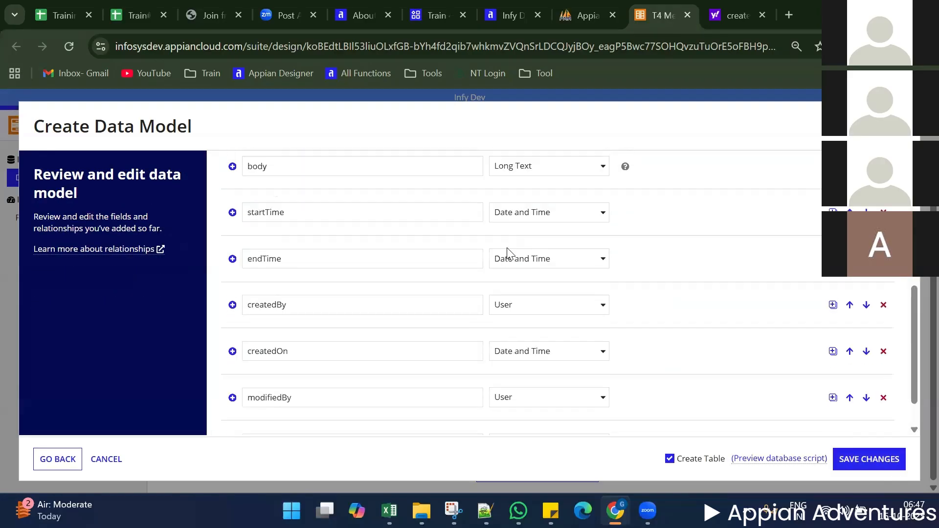
{"action": "scroll", "coordinate": [405, 337], "scroll_direction": "up", "scroll_amount": 7}
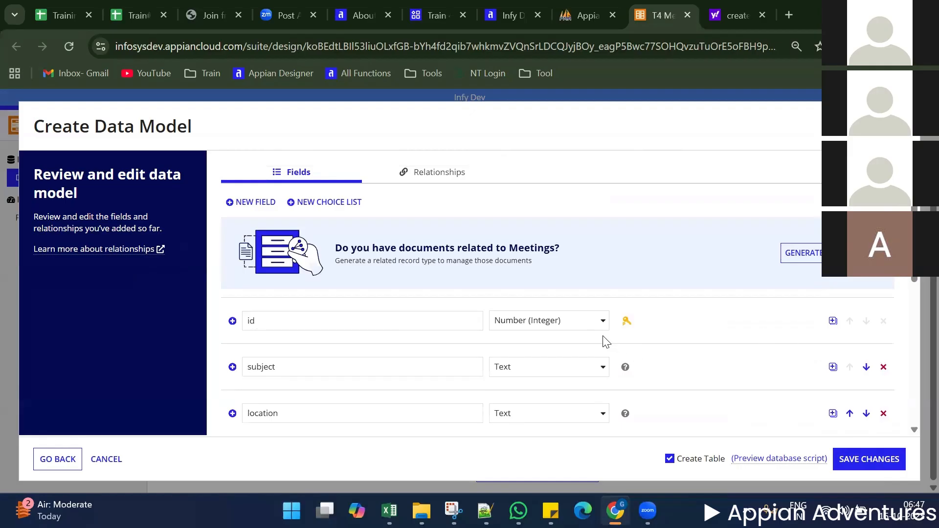
{"action": "scroll", "coordinate": [606, 337], "scroll_direction": "down", "scroll_amount": 7}
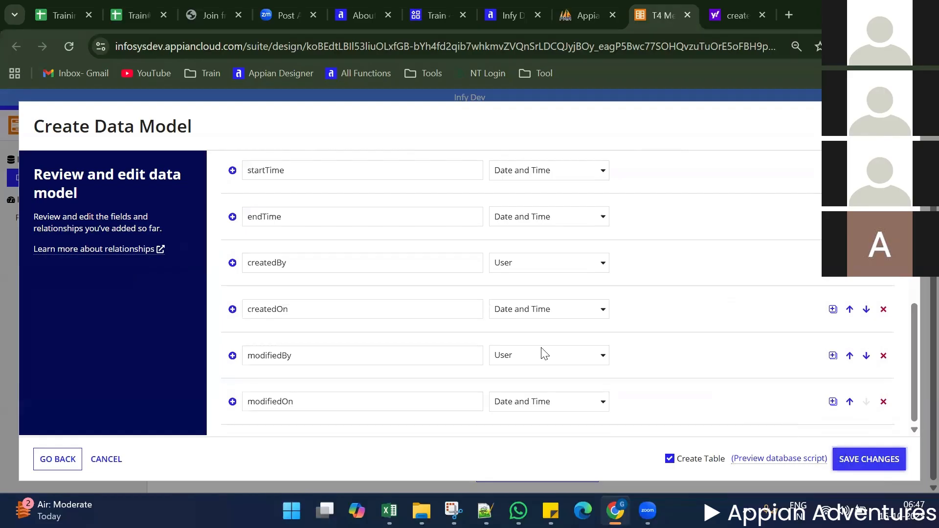
{"action": "scroll", "coordinate": [503, 341], "scroll_direction": "up", "scroll_amount": 7}
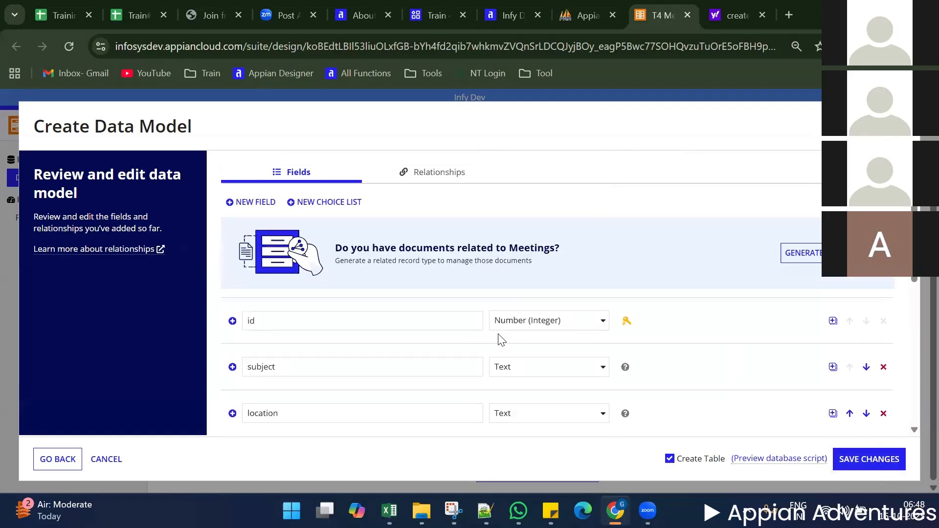
{"action": "scroll", "coordinate": [500, 336], "scroll_direction": "down", "scroll_amount": 6}
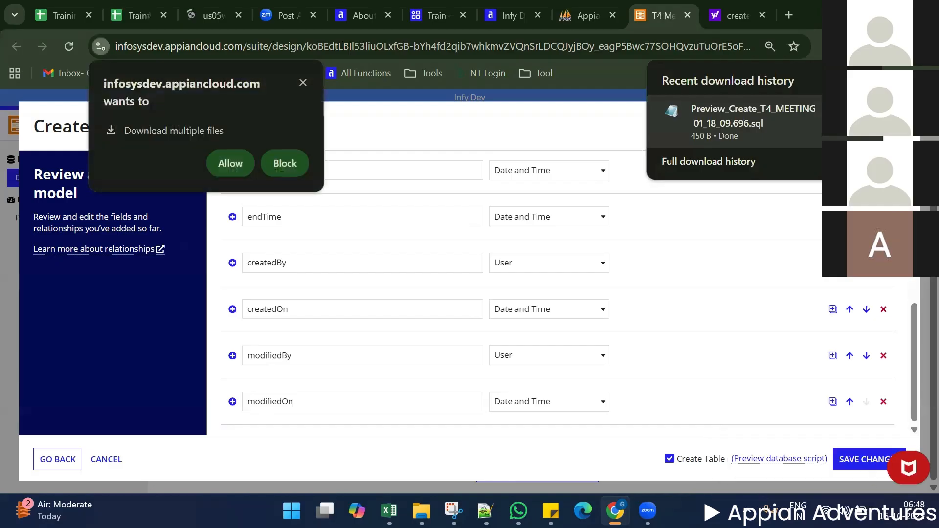
{"action": "left_click", "coordinate": [694, 109]}
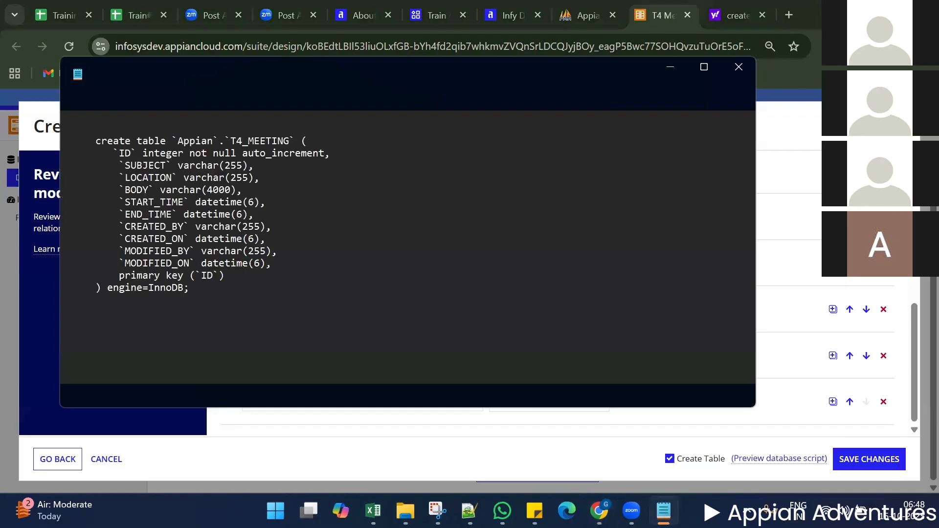
{"action": "left_click", "coordinate": [225, 304]}
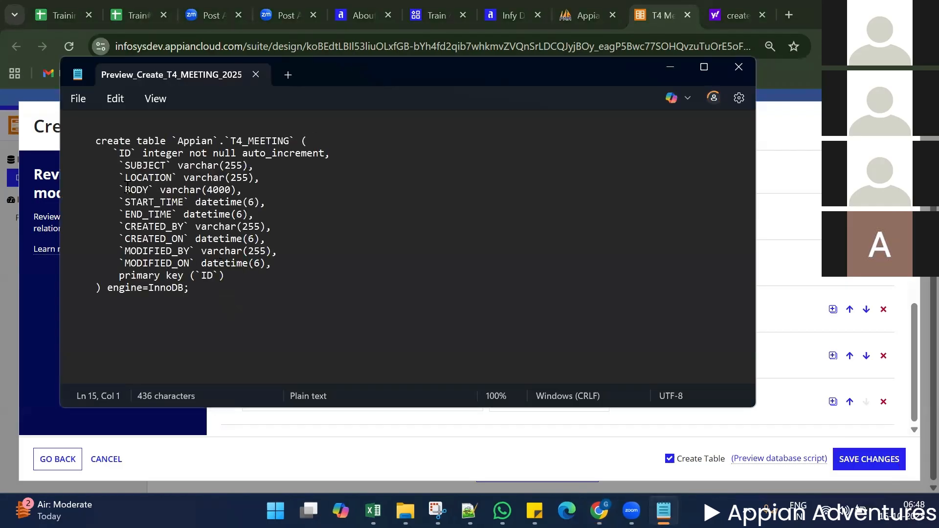
Copy the table name T4_MEETING from the create table script
{"action": "double_click", "coordinate": [259, 141]}
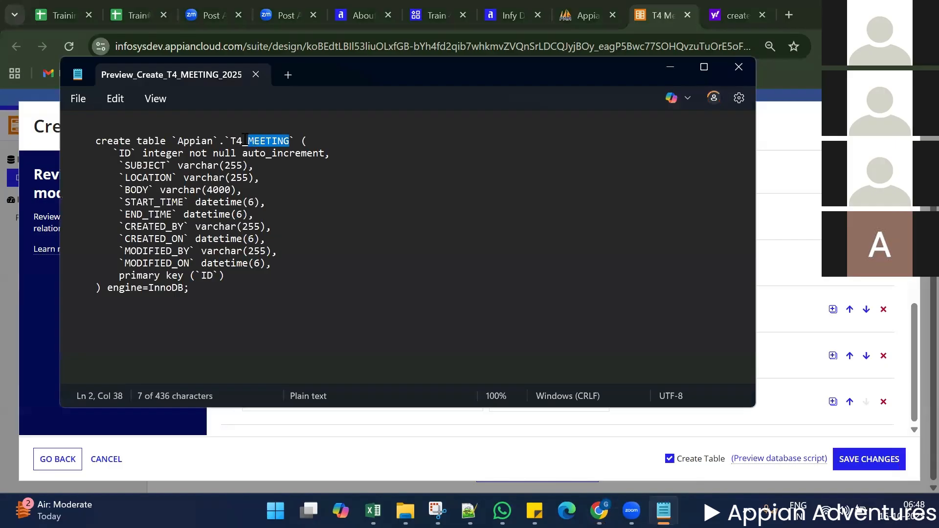
{"action": "double_click", "coordinate": [245, 142]}
{"action": "left_click", "coordinate": [245, 141]}
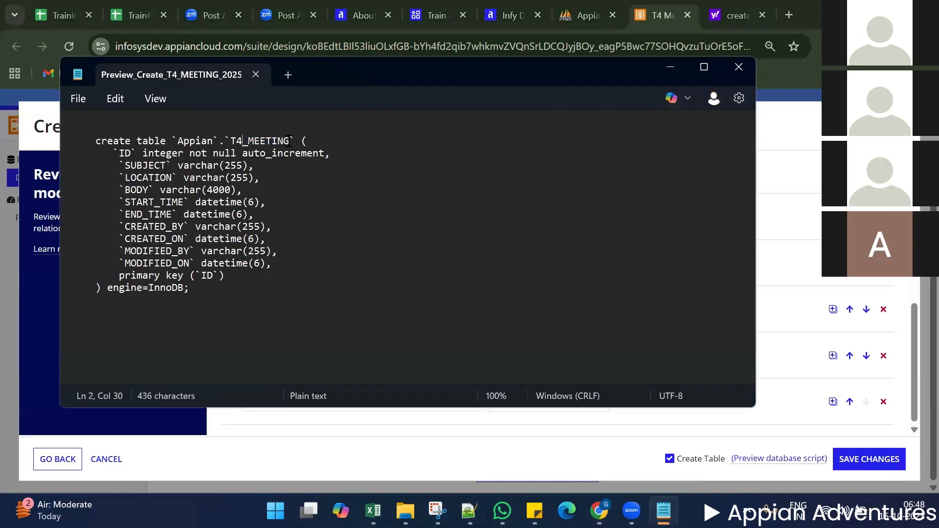
{"action": "left_click_drag", "start_coordinate": [290, 142], "coordinate": [231, 139]}
{"action": "key", "text": "ctrl+c"}
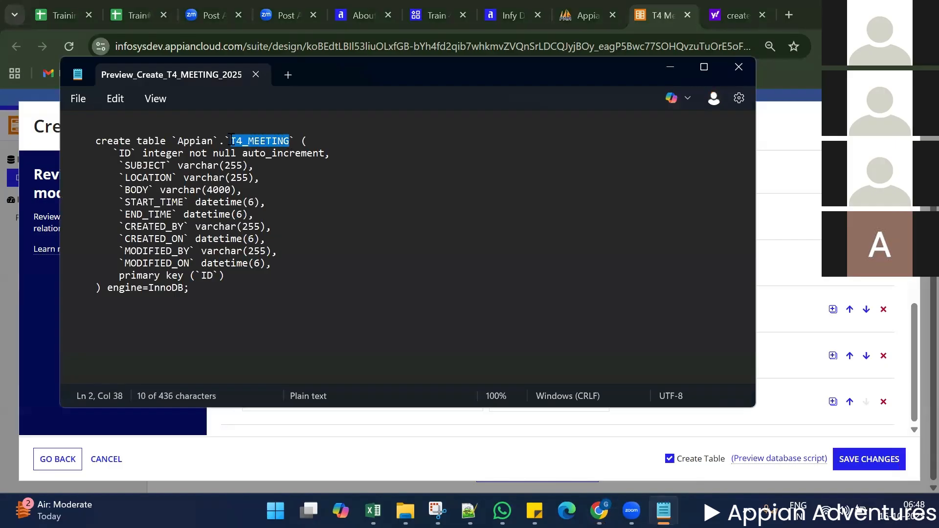
Switch to phpMyAdmin and filter the Appian database's tables by the copied name T4_MEETING
{"action": "left_click", "coordinate": [582, 16]}
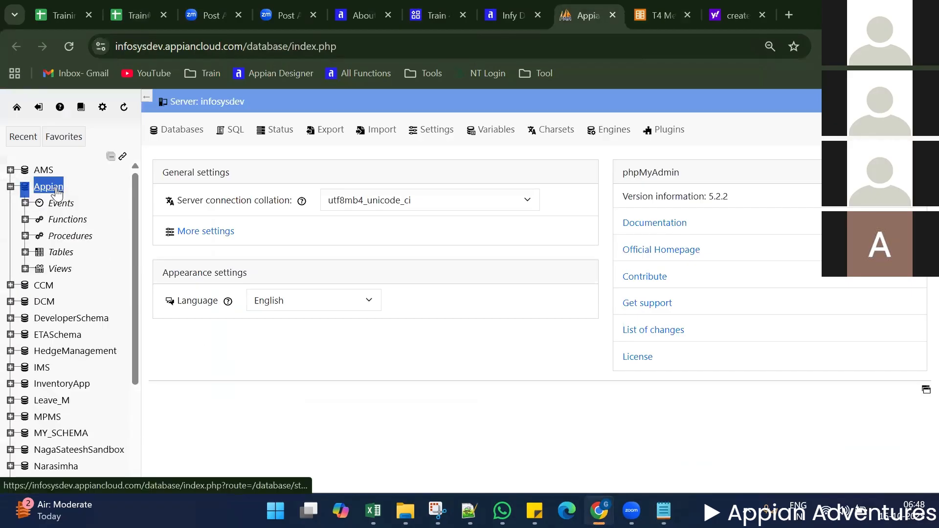
{"action": "left_click", "coordinate": [262, 359]}
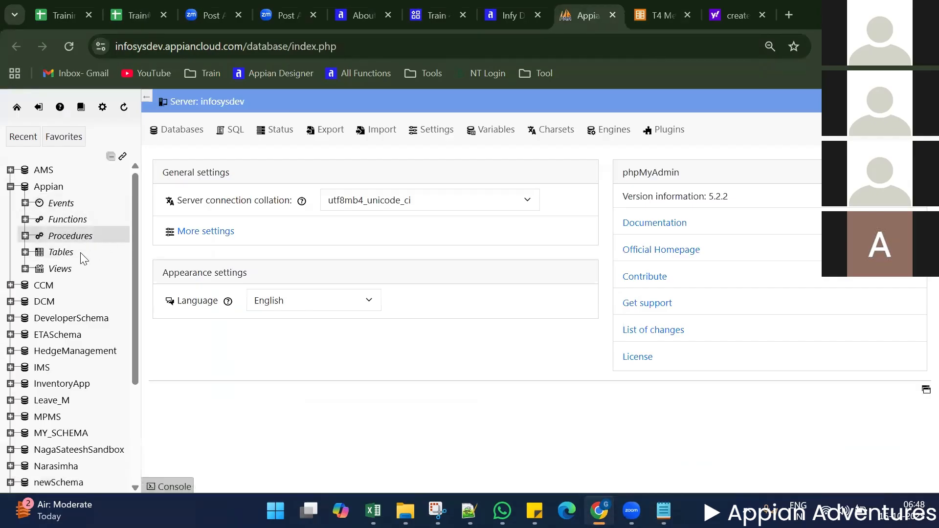
{"action": "left_click", "coordinate": [28, 253]}
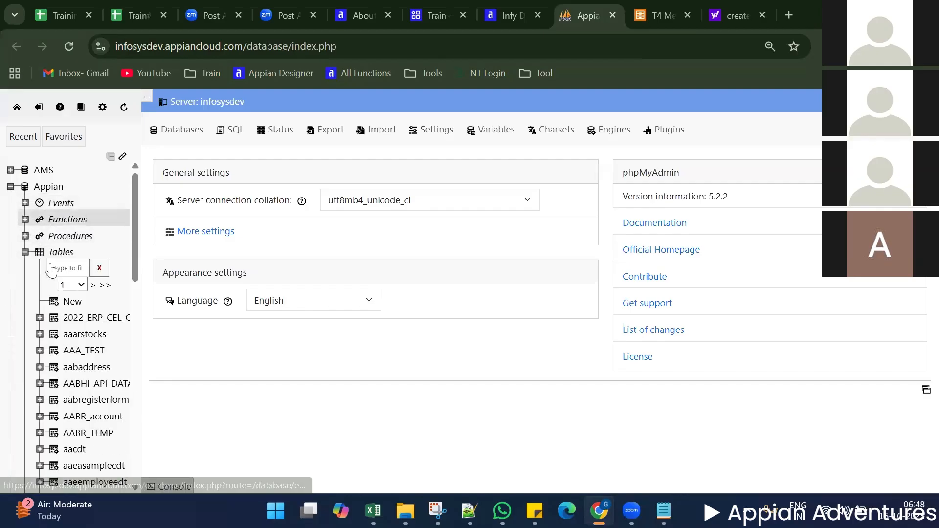
{"action": "left_click", "coordinate": [69, 261]}
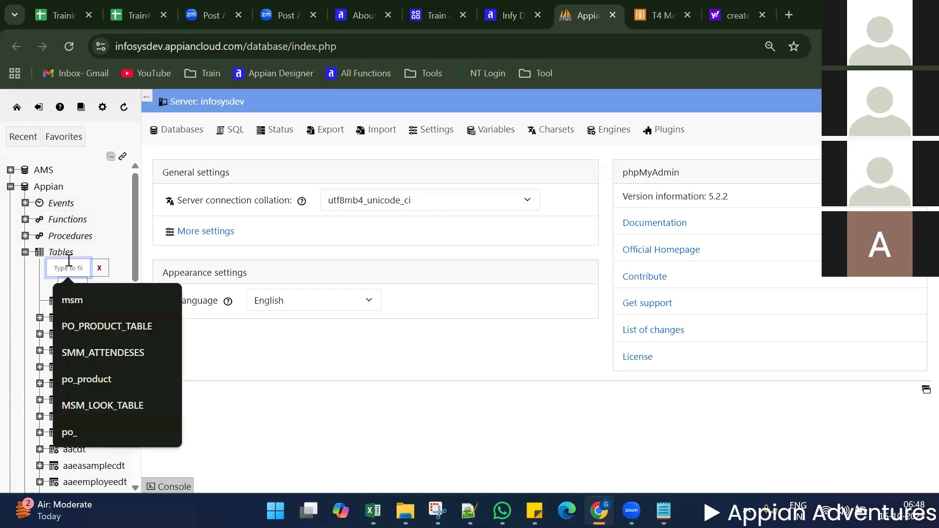
{"action": "key", "text": "ctrl+v"}
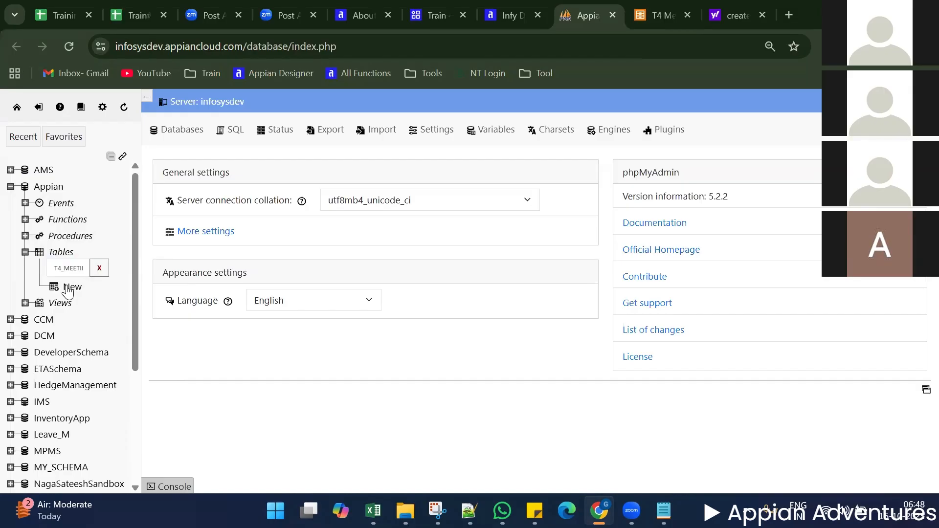
{"action": "double_click", "coordinate": [57, 266]}
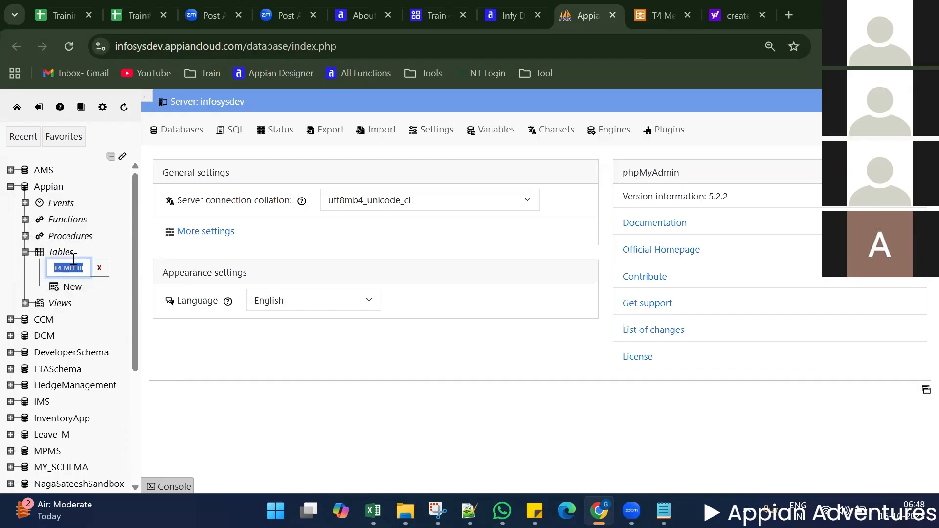
{"action": "left_click", "coordinate": [105, 267]}
{"action": "key", "text": "End"}
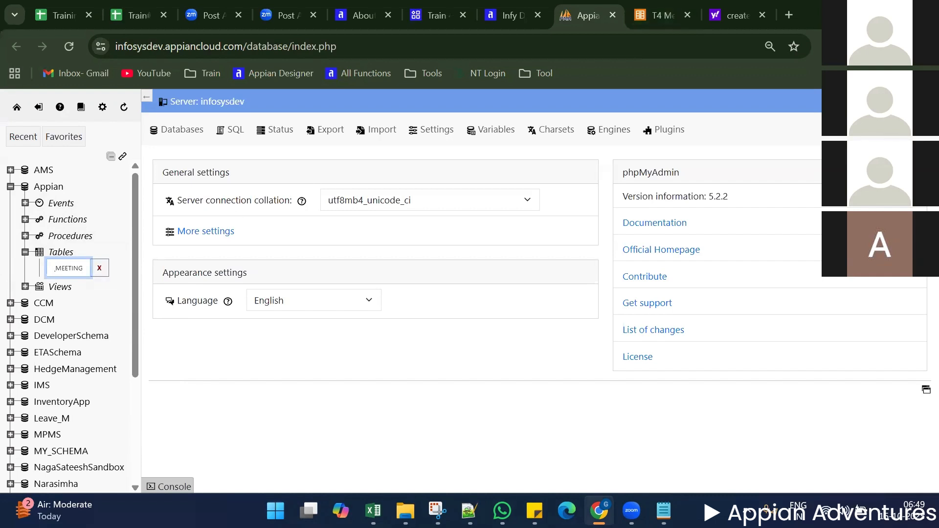
Return to the script in Notepad and examine the ID column's integer, not null and auto_increment definition
{"action": "left_click", "coordinate": [664, 511]}
{"action": "left_click", "coordinate": [201, 286]}
{"action": "left_click", "coordinate": [148, 152]}
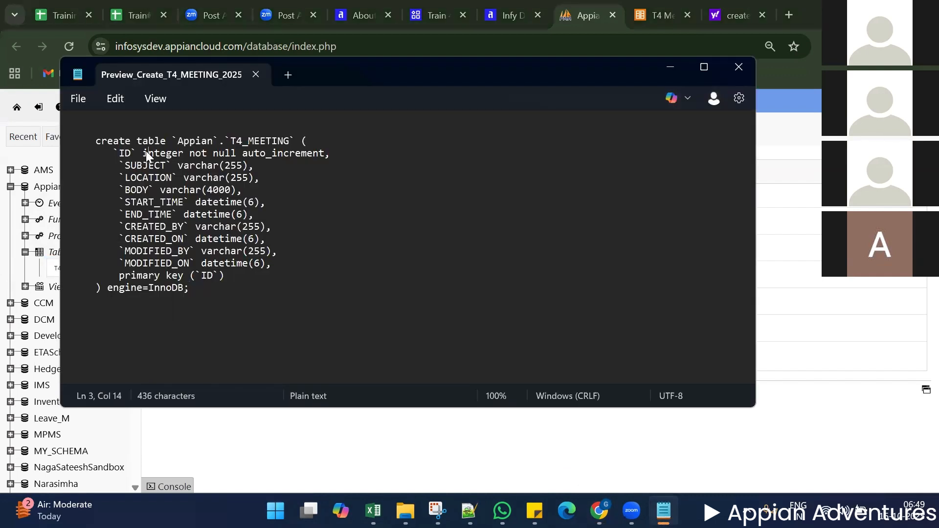
{"action": "double_click", "coordinate": [162, 153]}
{"action": "double_click", "coordinate": [198, 153]}
{"action": "double_click", "coordinate": [288, 154]}
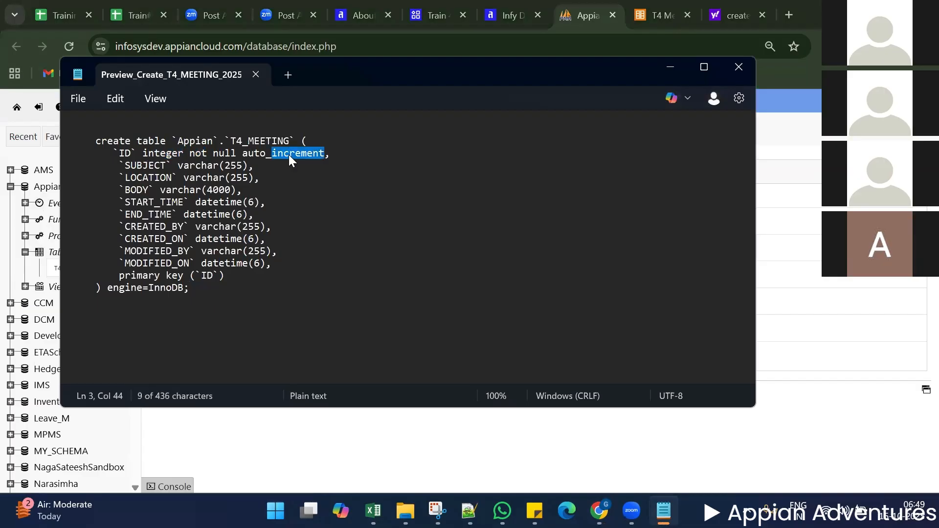
{"action": "double_click", "coordinate": [268, 154]}
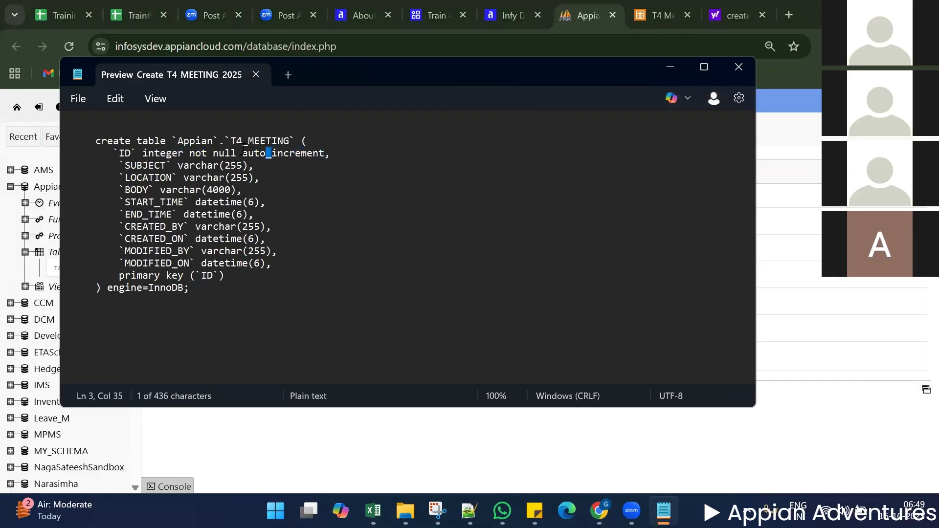
{"action": "left_click_drag", "start_coordinate": [243, 153], "coordinate": [322, 157]}
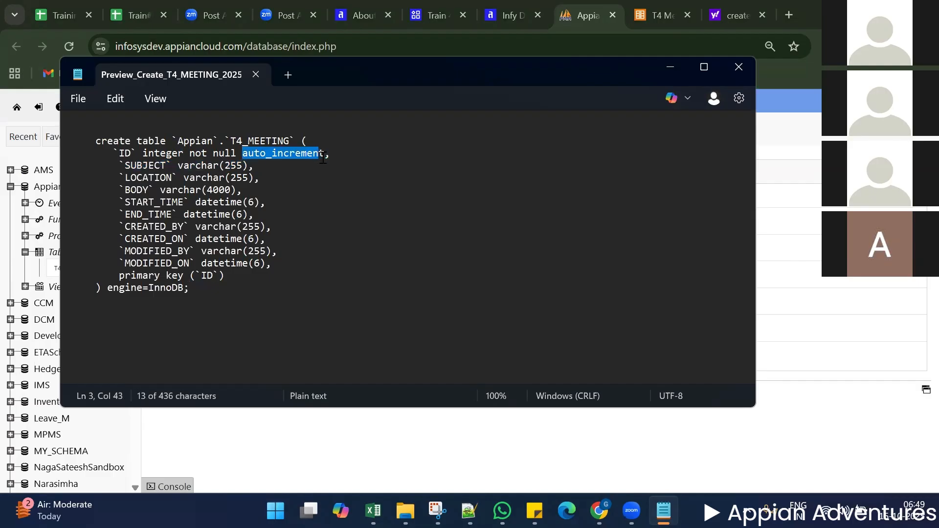
{"action": "double_click", "coordinate": [280, 155]}
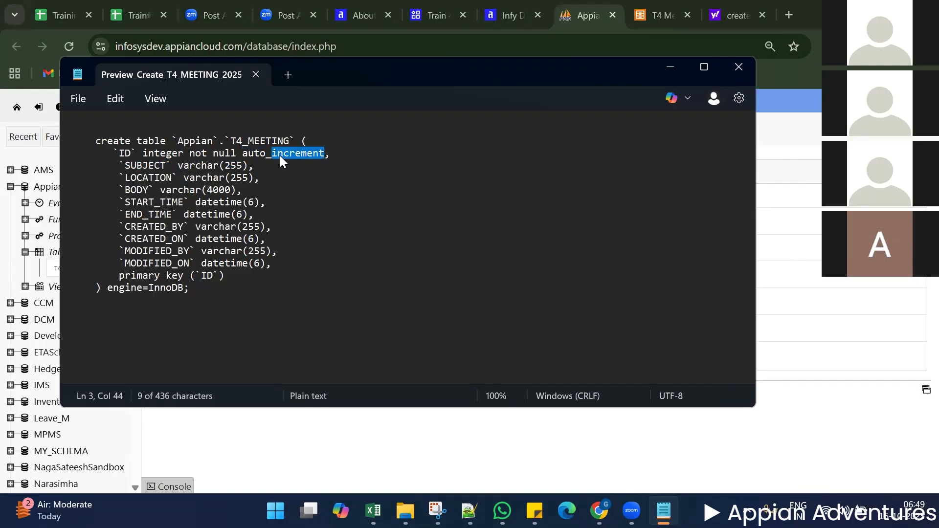
{"action": "left_click", "coordinate": [280, 156]}
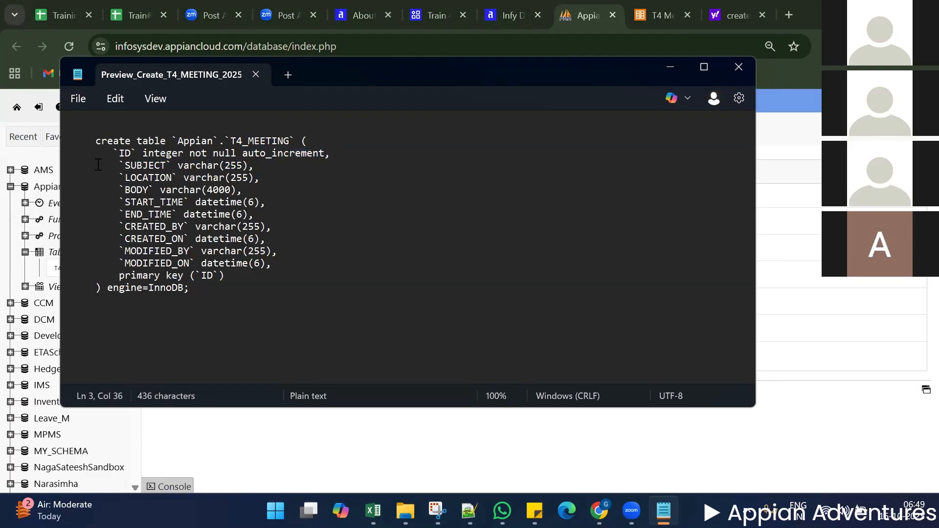
Examine the script's column definitions from SUBJECT to MODIFIED_ON and its primary key clause
{"action": "left_click_drag", "start_coordinate": [102, 166], "coordinate": [277, 264]}
{"action": "left_click", "coordinate": [183, 259]}
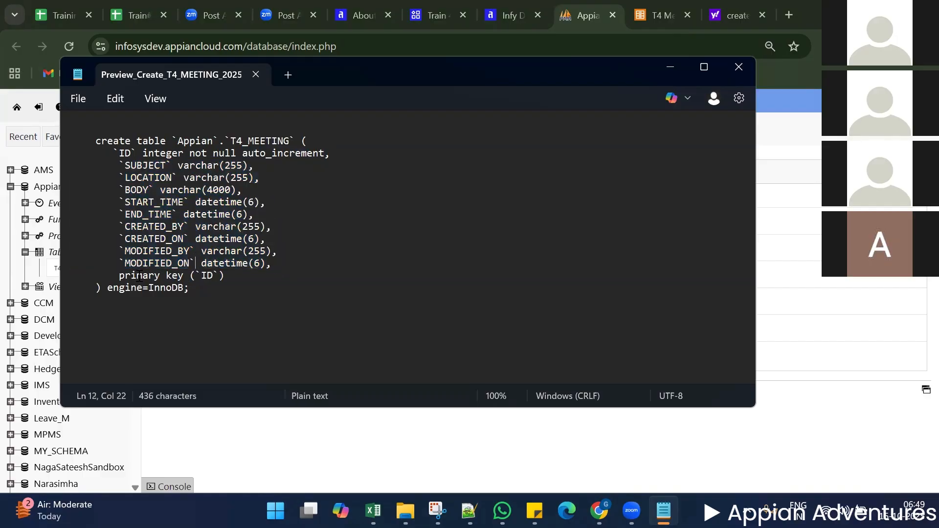
{"action": "double_click", "coordinate": [141, 275]}
{"action": "double_click", "coordinate": [209, 276]}
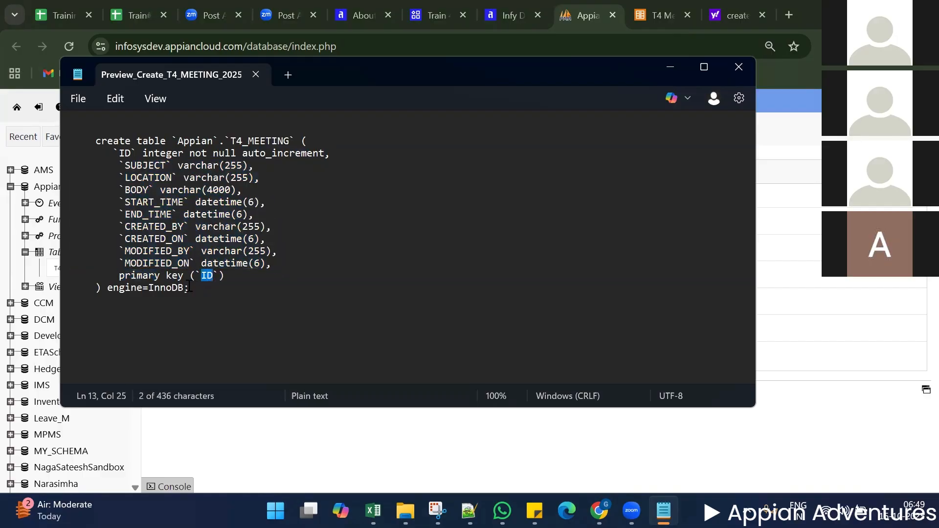
Copy the T4_MEETING create table script through its closing parenthesis and paste it into the Train#5 spreadsheet's Worksheet sheet from cell A172
{"action": "left_click_drag", "start_coordinate": [104, 288], "coordinate": [81, 141]}
{"action": "key", "text": "ctrl+c"}
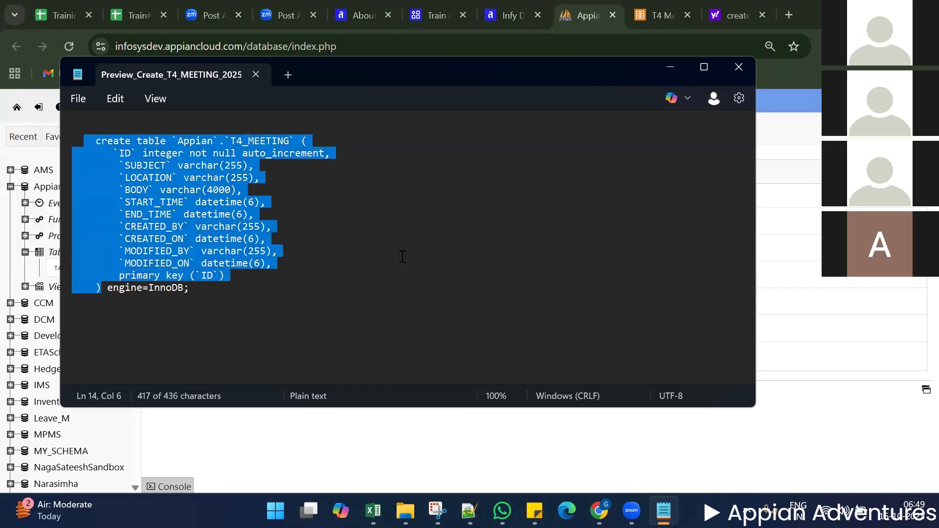
{"action": "left_click", "coordinate": [130, 12]}
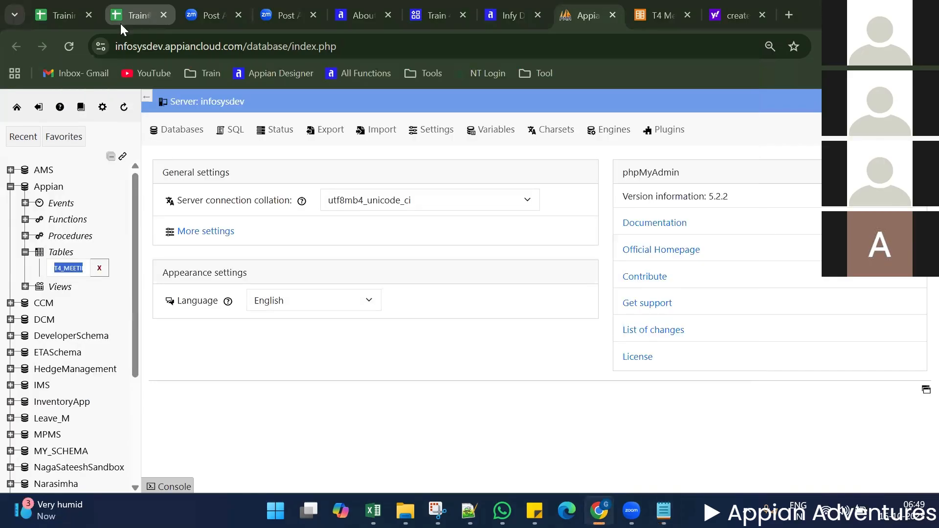
{"action": "left_click", "coordinate": [122, 19]}
{"action": "scroll", "coordinate": [185, 406], "scroll_direction": "down", "scroll_amount": 5}
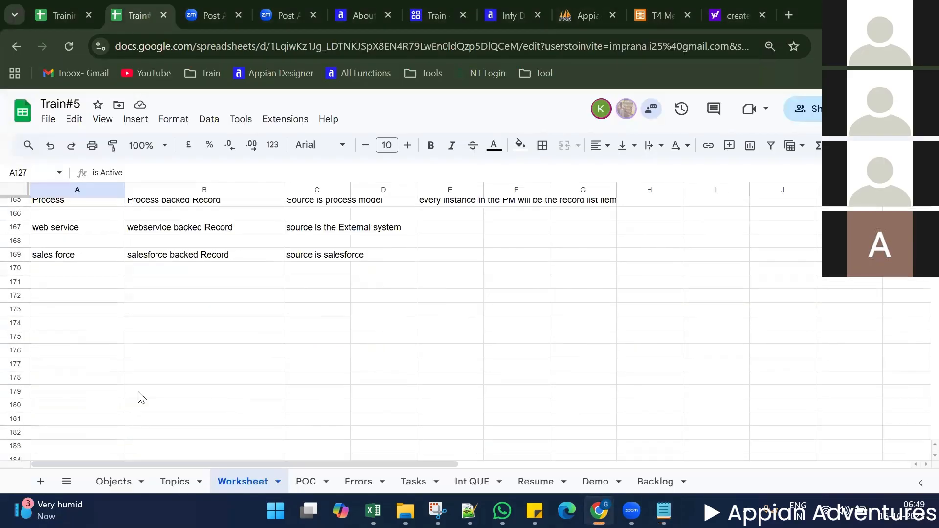
{"action": "left_click", "coordinate": [73, 298]}
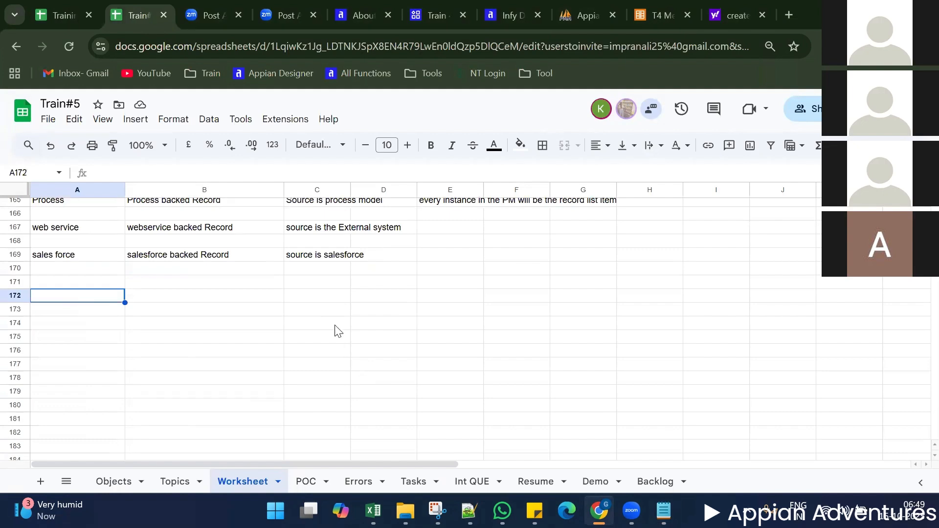
{"action": "key", "text": "ctrl+v"}
{"action": "left_click", "coordinate": [318, 324]}
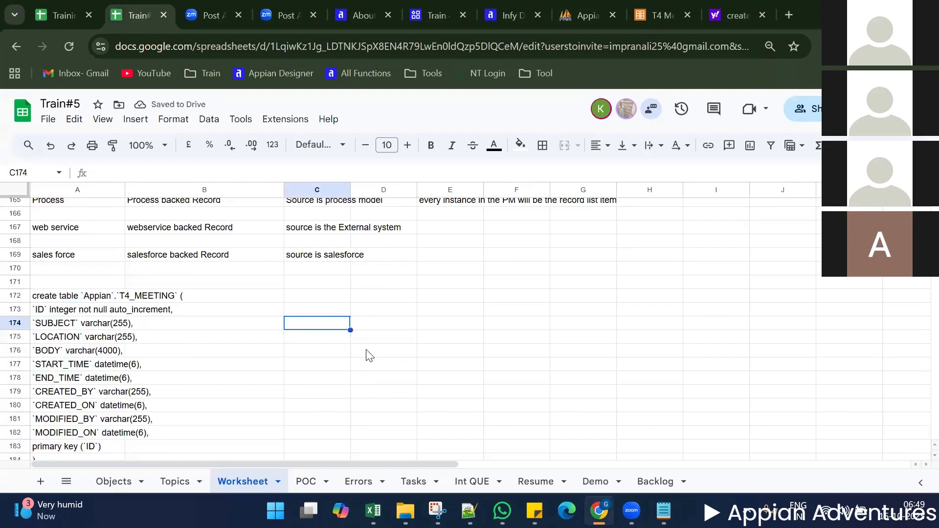
Return to the T4 Meeting record type, save the data model with table creation enabled, and close the completed Create Data Model dialog
{"action": "left_click", "coordinate": [644, 18]}
{"action": "left_click", "coordinate": [887, 458]}
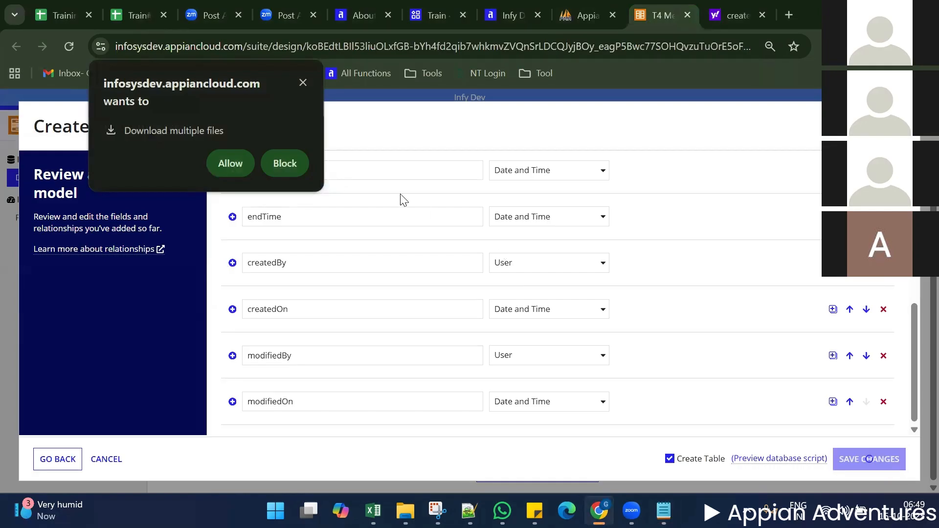
{"action": "left_click", "coordinate": [303, 82]}
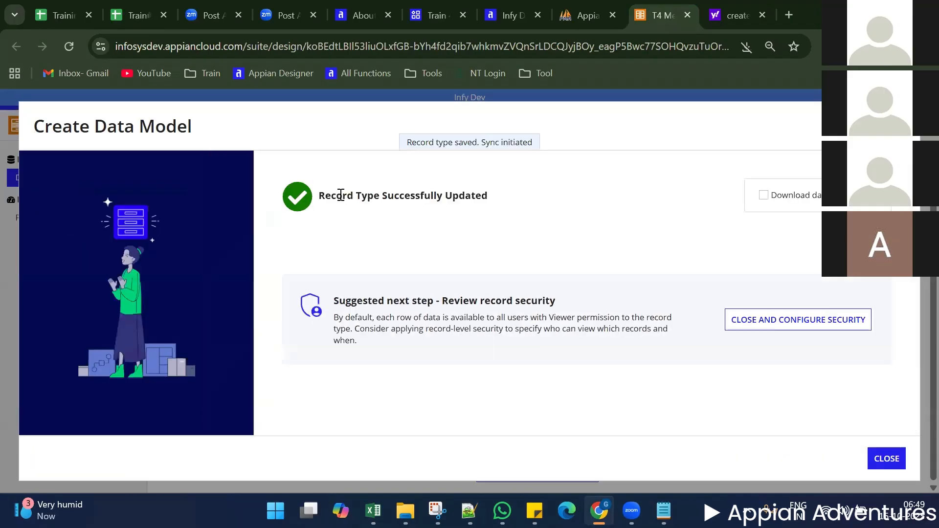
{"action": "left_click_drag", "start_coordinate": [341, 195], "coordinate": [452, 197]}
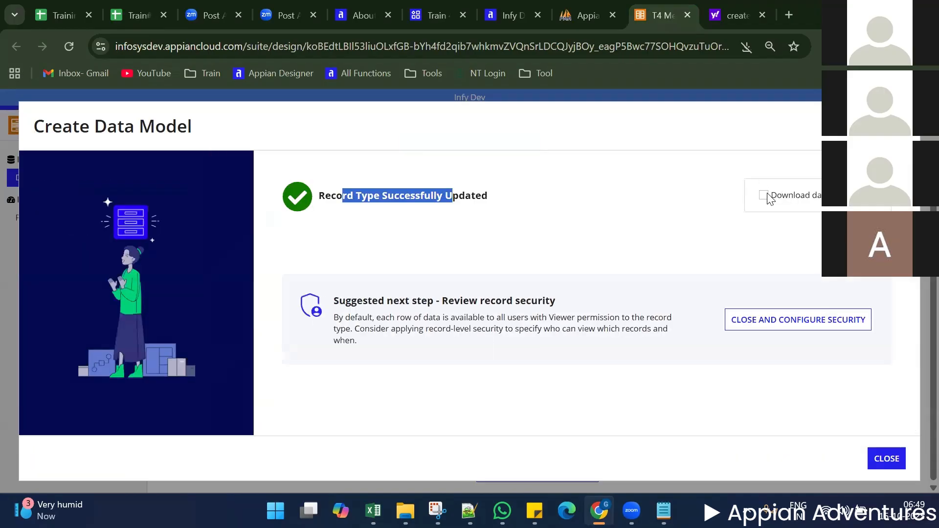
{"action": "left_click", "coordinate": [884, 463]}
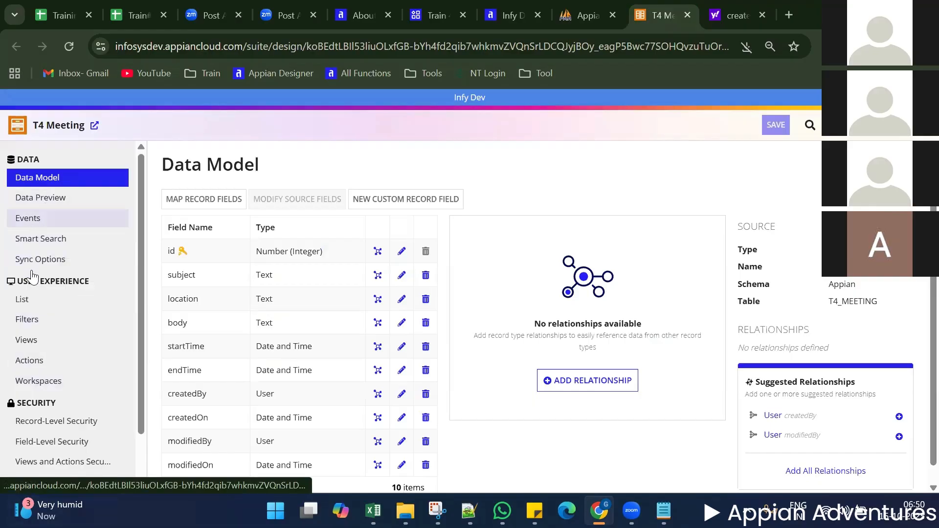
Review the T4 Meeting data model's field list and examine how the T4_MEETING source fields map to record fields
{"action": "double_click", "coordinate": [202, 166]}
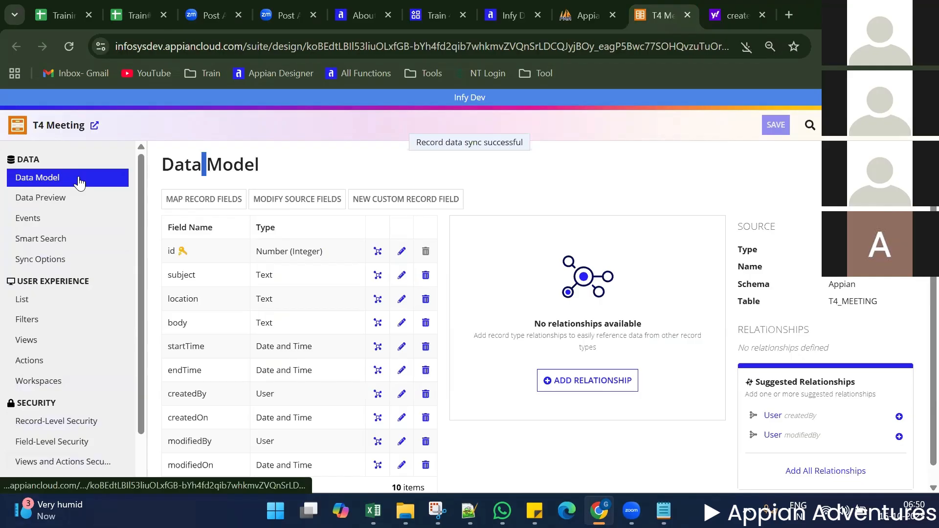
{"action": "left_click", "coordinate": [182, 161]}
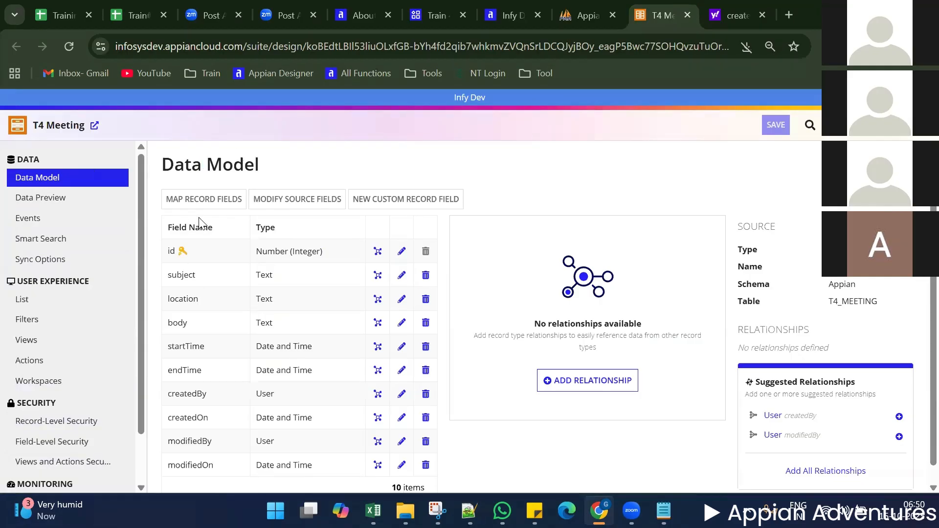
{"action": "scroll", "coordinate": [186, 281], "scroll_direction": "down", "scroll_amount": 1}
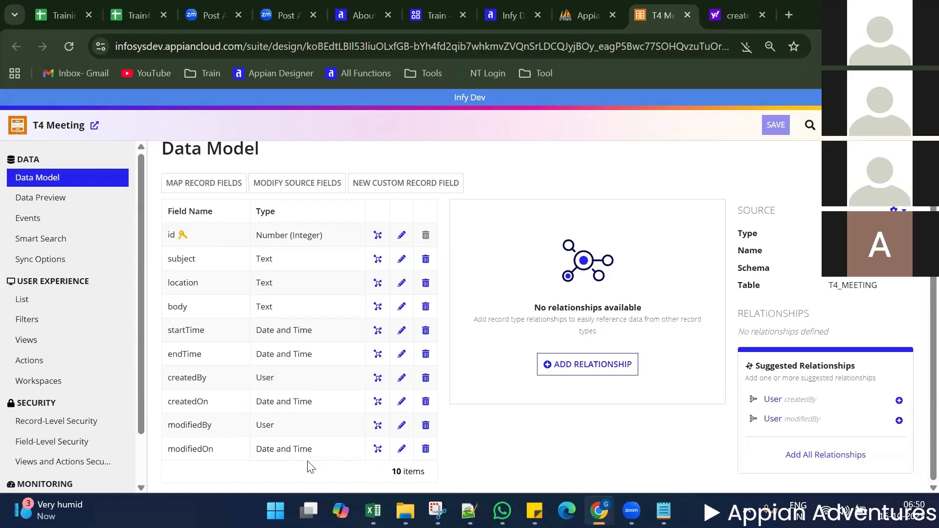
{"action": "scroll", "coordinate": [234, 313], "scroll_direction": "up", "scroll_amount": 1}
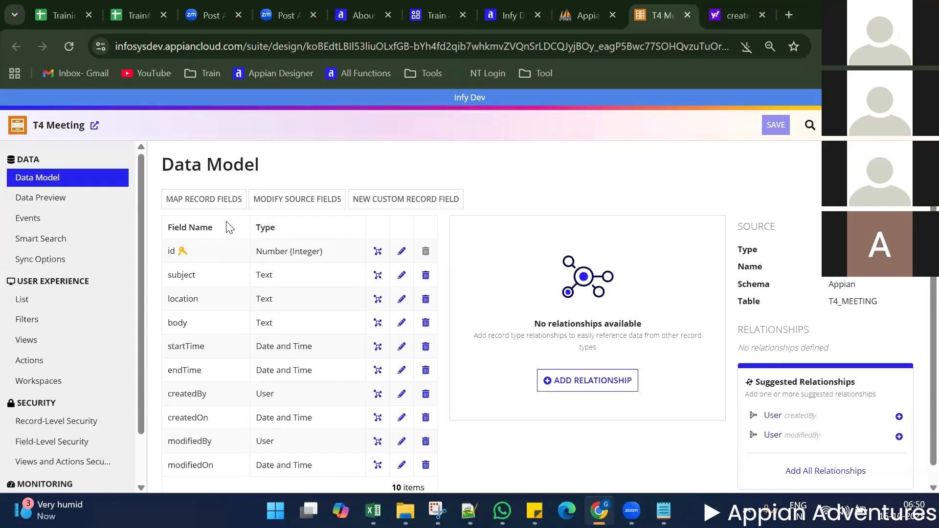
{"action": "left_click", "coordinate": [210, 201]}
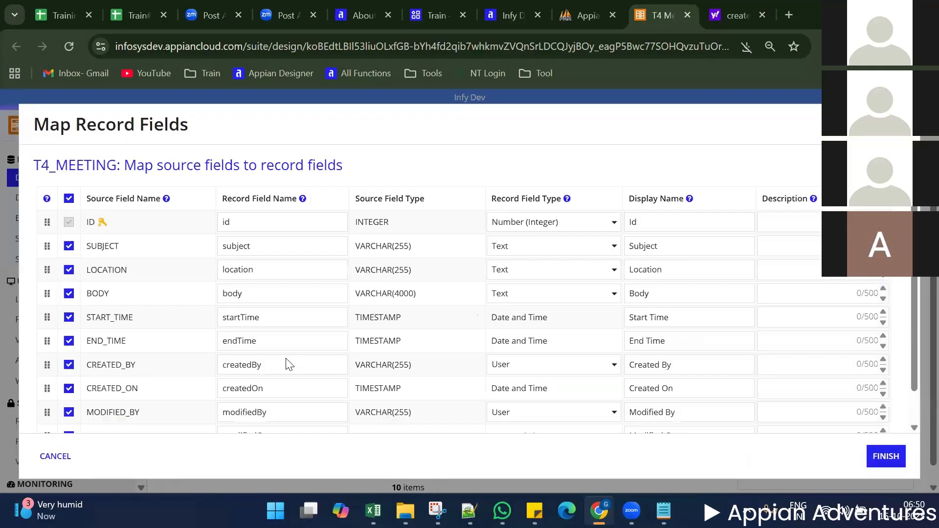
{"action": "scroll", "coordinate": [287, 358], "scroll_direction": "down", "scroll_amount": 1}
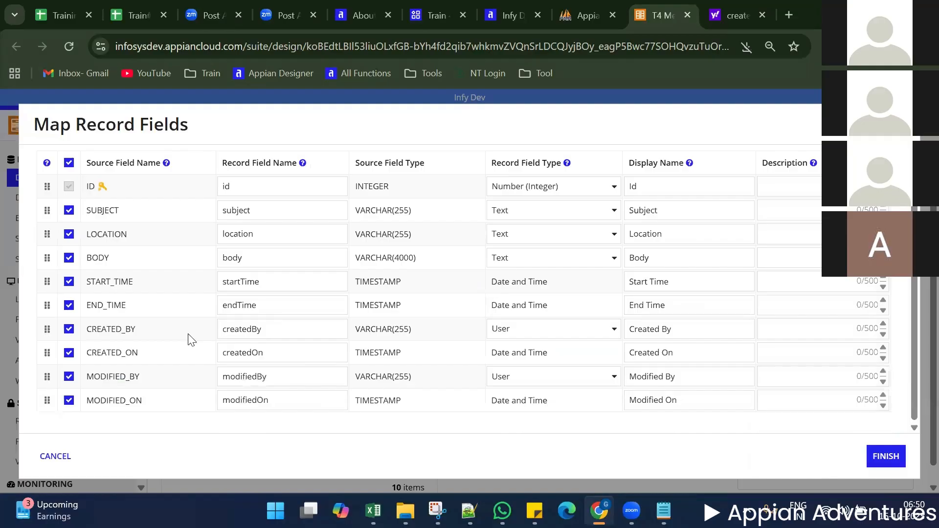
{"action": "scroll", "coordinate": [190, 338], "scroll_direction": "up", "scroll_amount": 1}
Switch to phpMyAdmin, filter the Appian database's tables by T4_MEETING, and open the matching table
{"action": "left_click", "coordinate": [583, 15]}
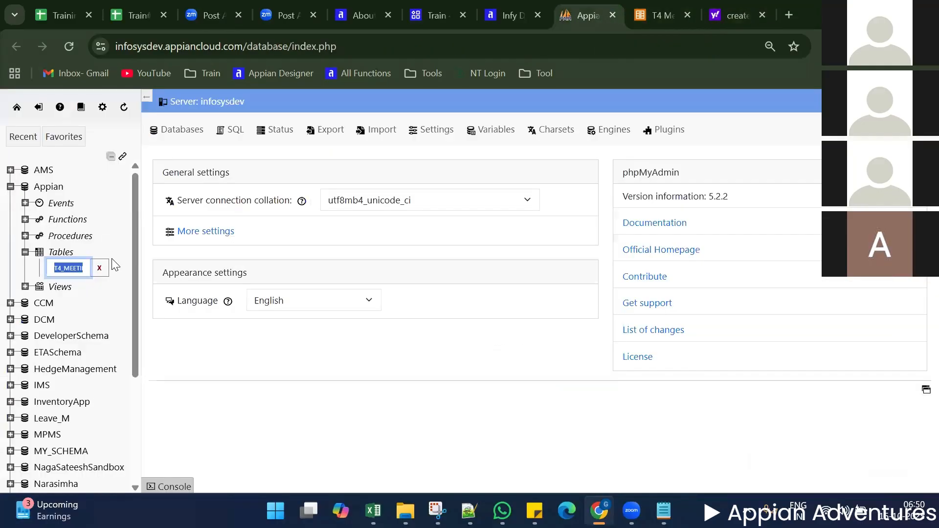
{"action": "left_click", "coordinate": [81, 265]}
{"action": "double_click", "coordinate": [81, 267]}
{"action": "type", "text": "T4_MEETING"}
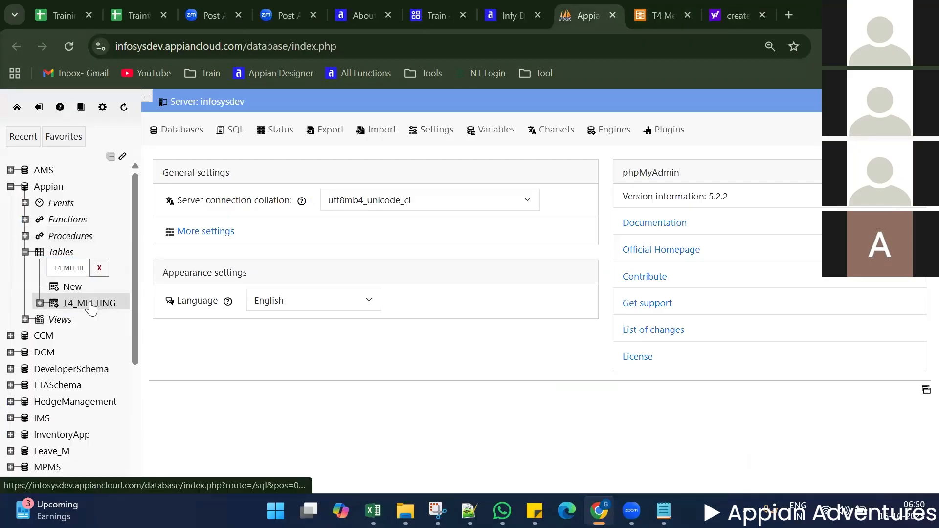
{"action": "left_click", "coordinate": [91, 303]}
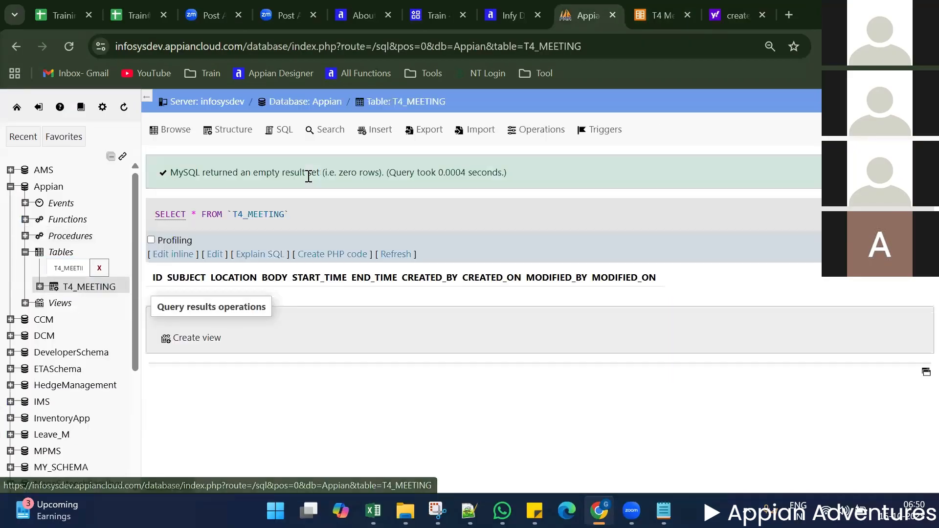
Open the T4_MEETING table's structure and examine its column types, null settings and defaults
{"action": "left_click", "coordinate": [242, 128]}
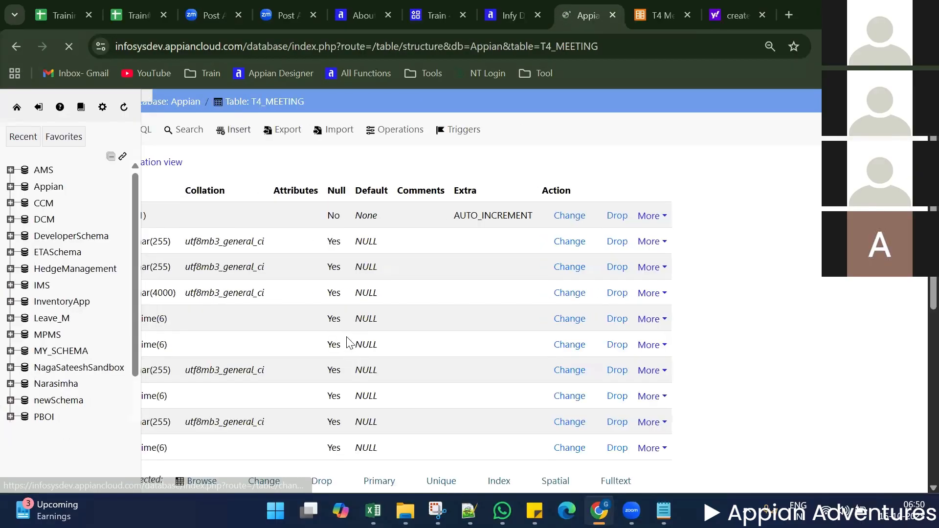
{"action": "left_click_drag", "start_coordinate": [261, 238], "coordinate": [304, 241]}
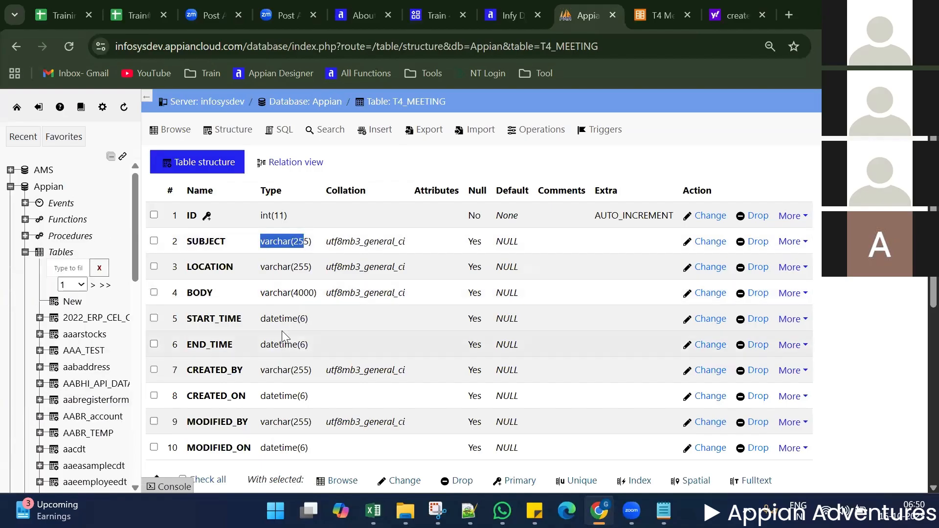
{"action": "scroll", "coordinate": [281, 331], "scroll_direction": "down", "scroll_amount": 3}
{"action": "scroll", "coordinate": [281, 330], "scroll_direction": "up", "scroll_amount": 3}
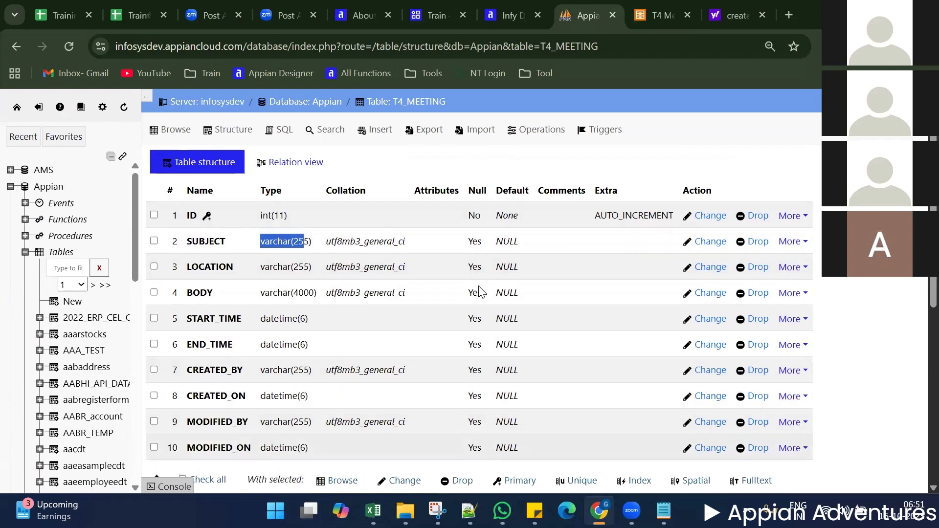
{"action": "left_click_drag", "start_coordinate": [468, 215], "coordinate": [529, 224]}
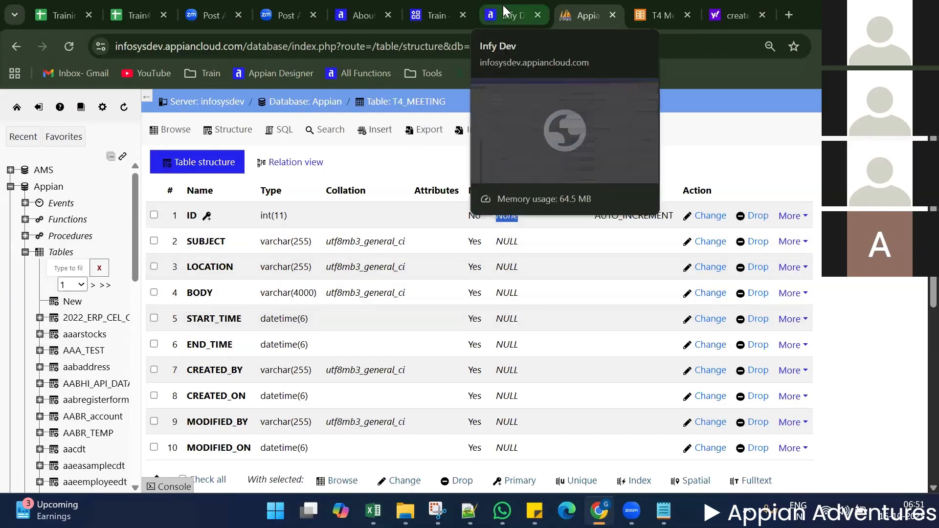
Return to the T4 Meeting record field mapping, compare its source and record field types, and close it without changes
{"action": "left_click", "coordinate": [602, 16]}
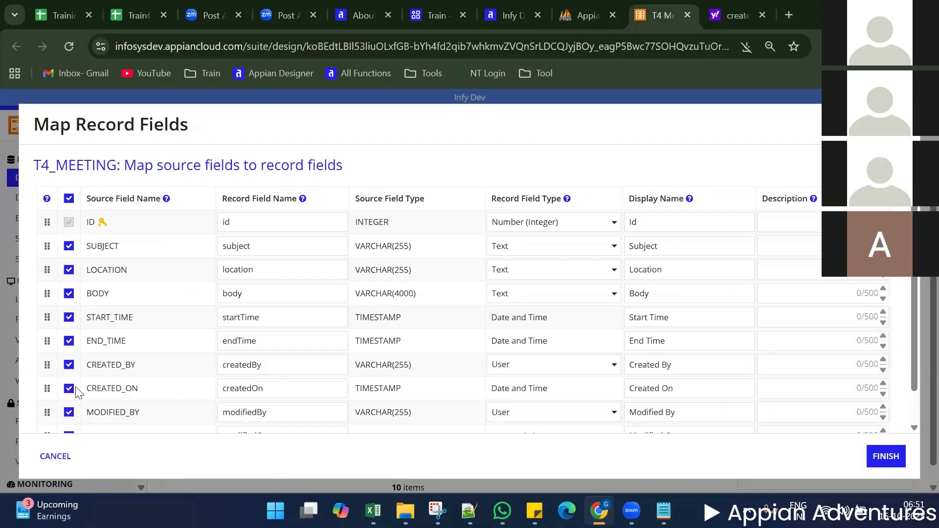
{"action": "scroll", "coordinate": [83, 293], "scroll_direction": "down", "scroll_amount": 1}
{"action": "scroll", "coordinate": [98, 255], "scroll_direction": "up", "scroll_amount": 1}
{"action": "scroll", "coordinate": [132, 384], "scroll_direction": "down", "scroll_amount": 1}
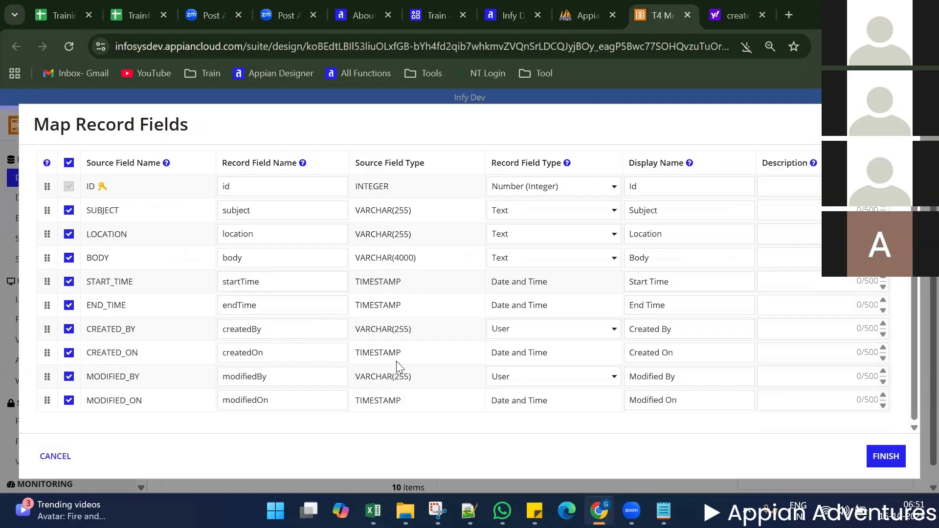
{"action": "key", "text": "Escape"}
Open the source field editor for T4 Meeting, look through all its fields from id to modifiedOn, and cancel it
{"action": "scroll", "coordinate": [262, 338], "scroll_direction": "down", "scroll_amount": 1}
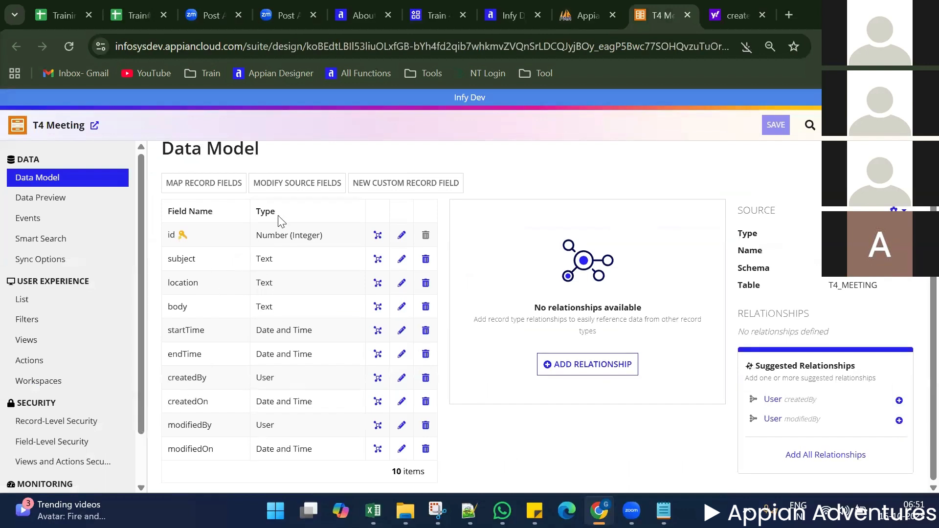
{"action": "left_click", "coordinate": [322, 185]}
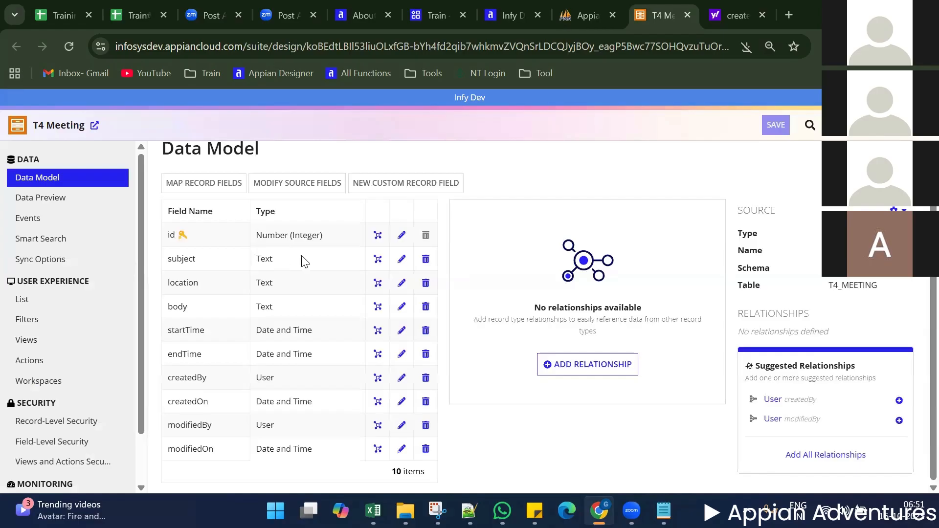
{"action": "scroll", "coordinate": [327, 321], "scroll_direction": "down", "scroll_amount": 6}
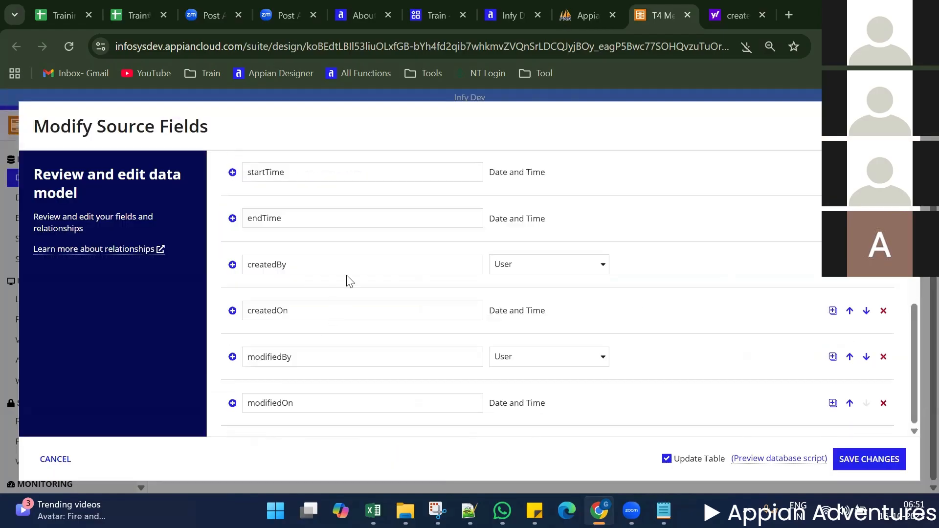
{"action": "scroll", "coordinate": [267, 321], "scroll_direction": "up", "scroll_amount": 6}
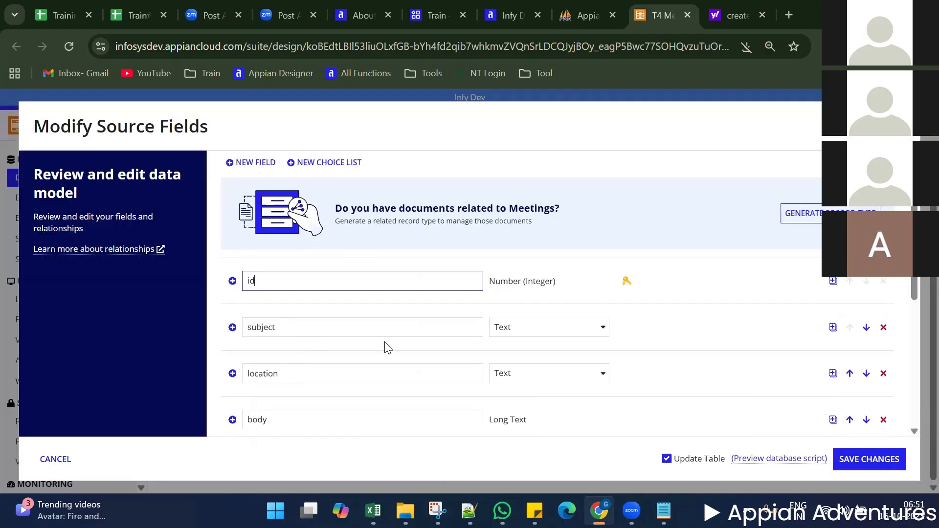
{"action": "left_click", "coordinate": [58, 465]}
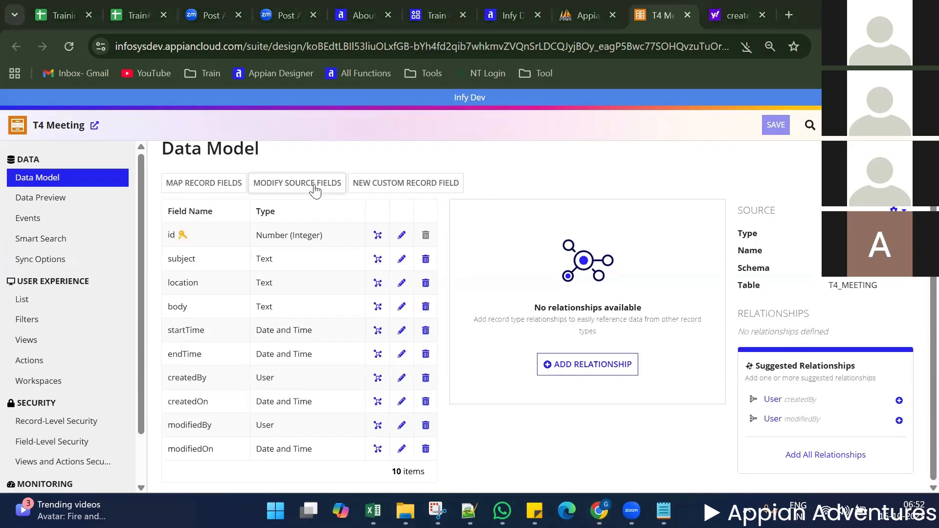
Examine the record type's source details, checking the schema against the Appian database in phpMyAdmin and the source table name T4_MEETING
{"action": "double_click", "coordinate": [765, 211]}
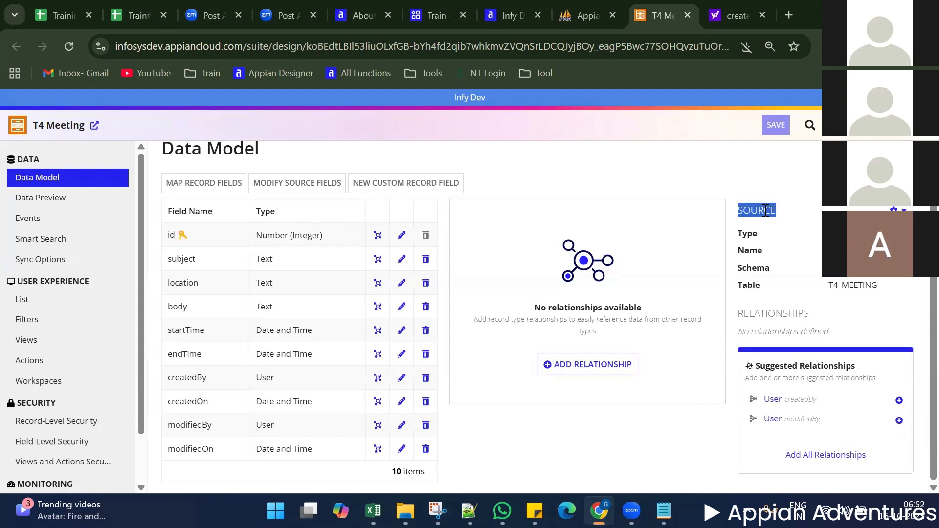
{"action": "double_click", "coordinate": [785, 254]}
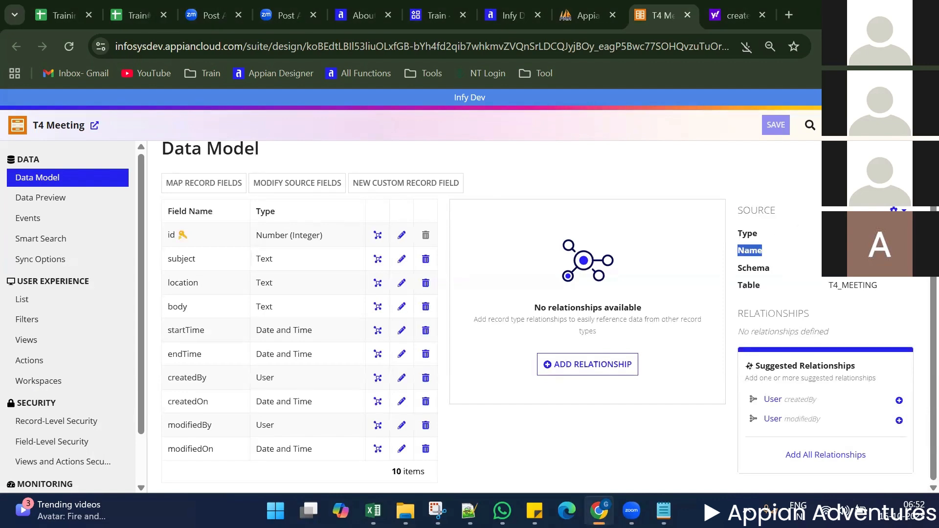
{"action": "left_click", "coordinate": [789, 253]}
{"action": "left_click", "coordinate": [587, 15]}
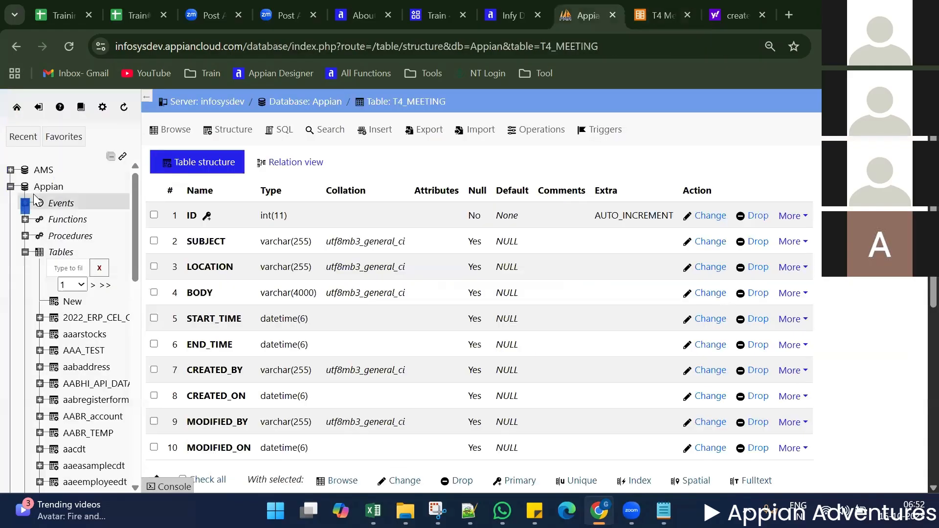
{"action": "left_click_drag", "start_coordinate": [34, 194], "coordinate": [29, 187]}
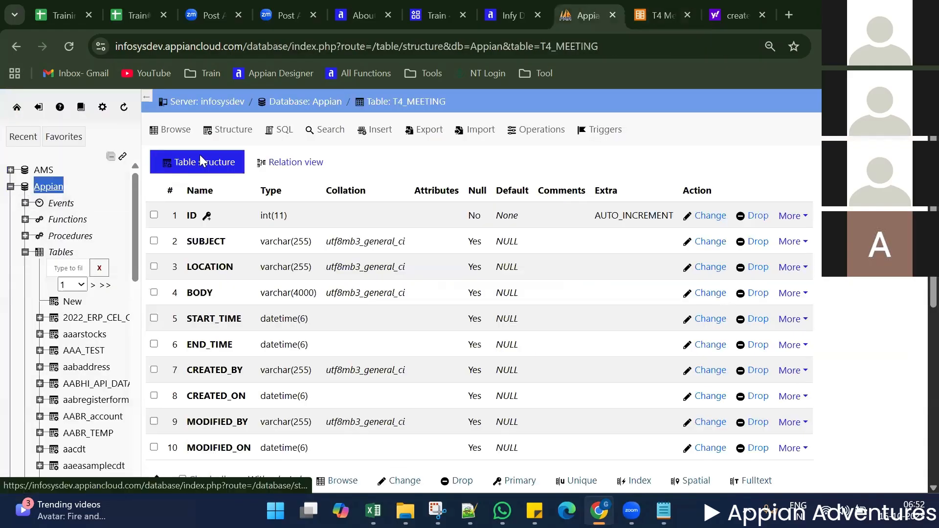
{"action": "left_click", "coordinate": [661, 15]}
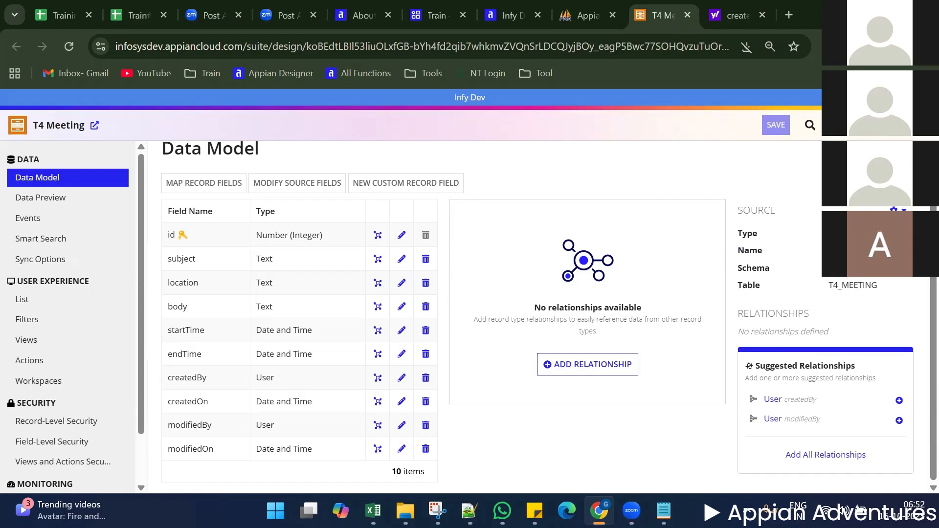
{"action": "double_click", "coordinate": [864, 287]}
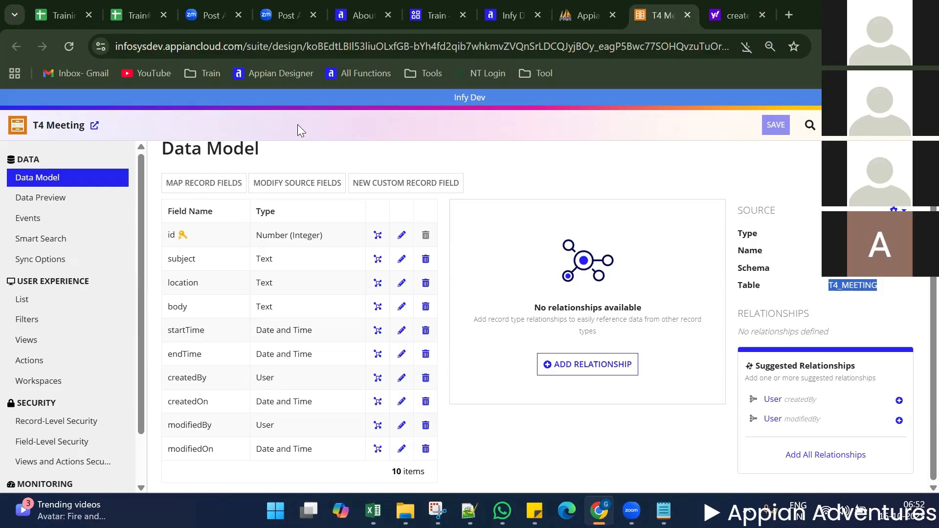
Return to the Train 4 application and create a new record type named T4 Attendees
{"action": "mouse_move", "coordinate": [581, 14]}
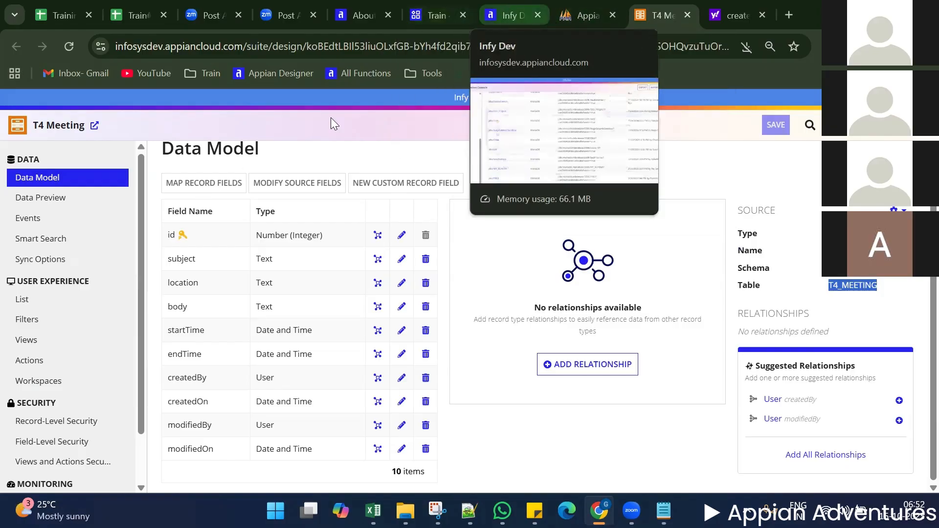
{"action": "left_click", "coordinate": [508, 15]}
{"action": "left_click", "coordinate": [436, 15]}
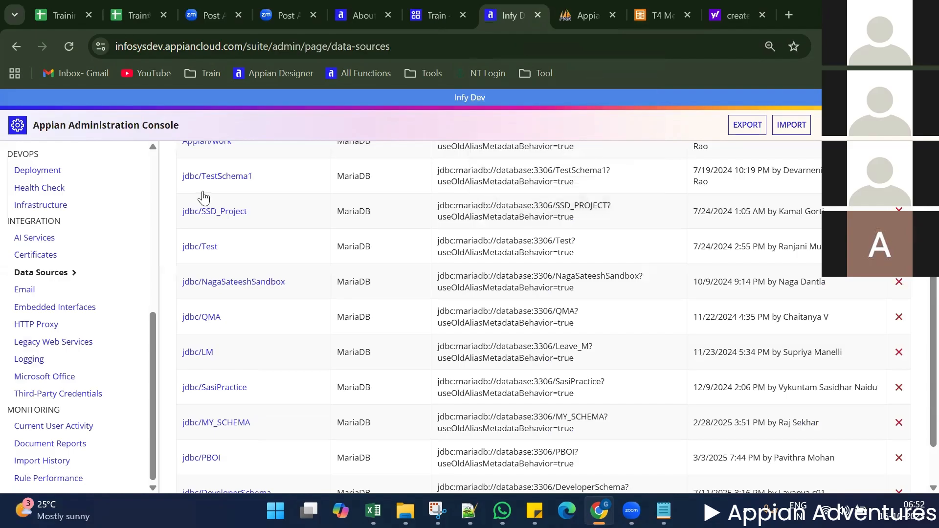
{"action": "left_click", "coordinate": [203, 199]}
{"action": "left_click", "coordinate": [231, 265]}
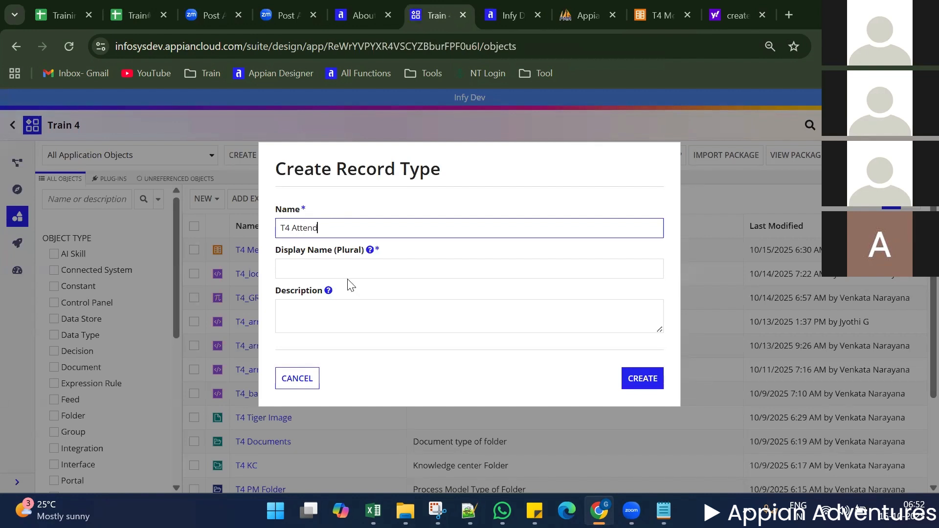
{"action": "left_click", "coordinate": [349, 316]}
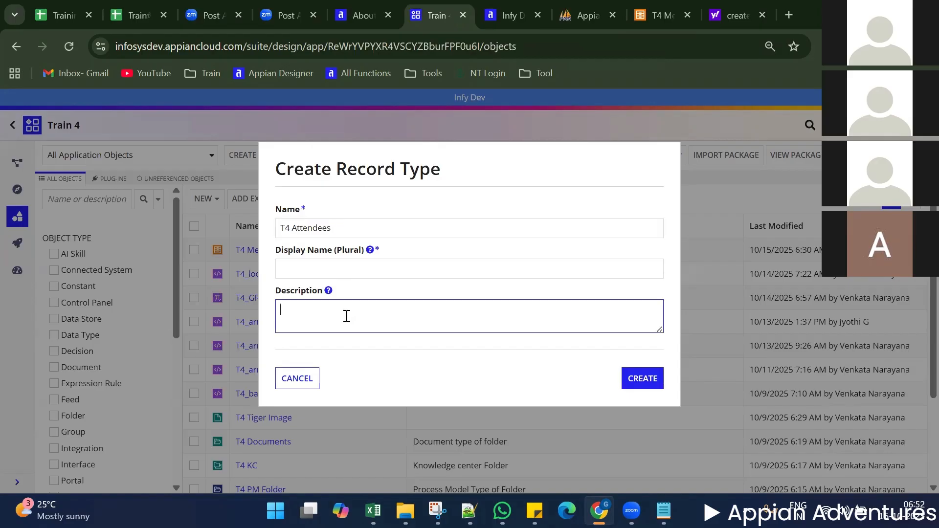
{"action": "left_click", "coordinate": [643, 380]}
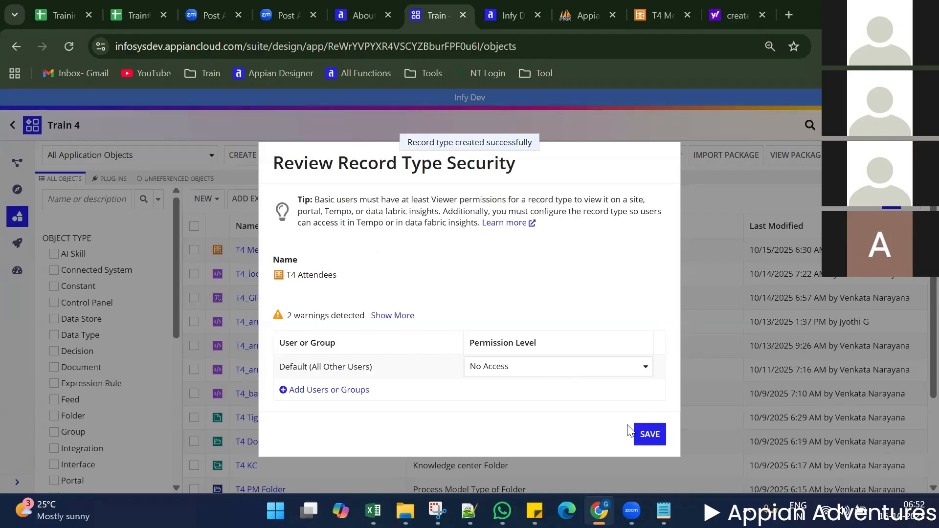
Add the T4 Admin group as Administrator and the T4 Users group as Viewer to the record type's security, and save it
{"action": "double_click", "coordinate": [342, 392]}
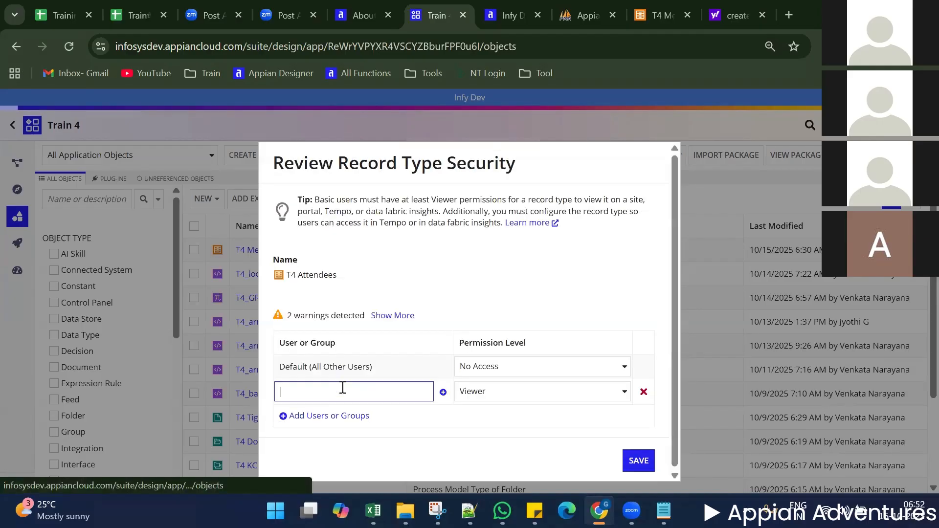
{"action": "type", "text": "t4"}
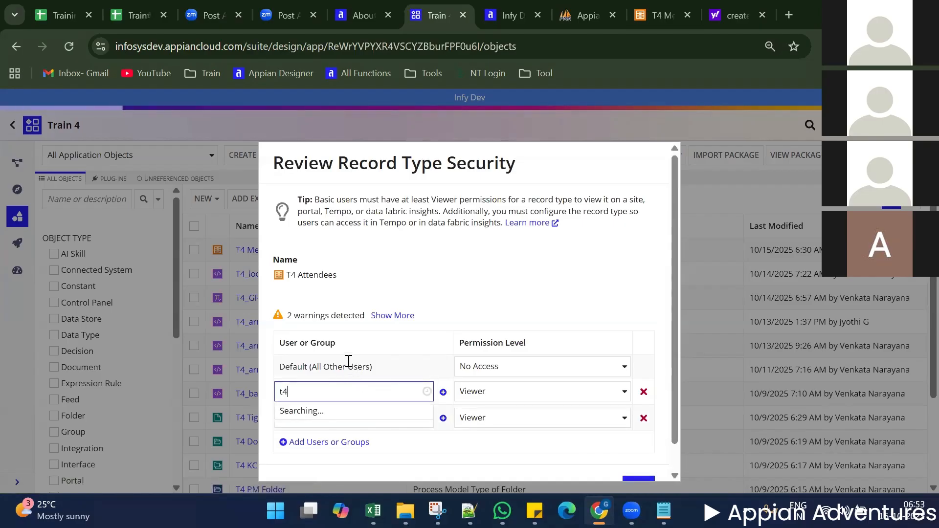
{"action": "left_click", "coordinate": [342, 344]}
{"action": "left_click", "coordinate": [296, 414]}
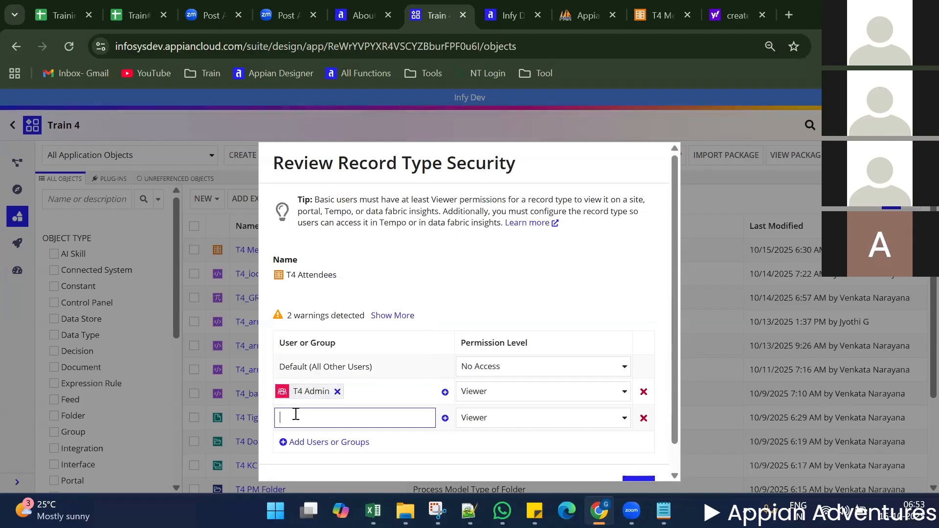
{"action": "type", "text": "t4"}
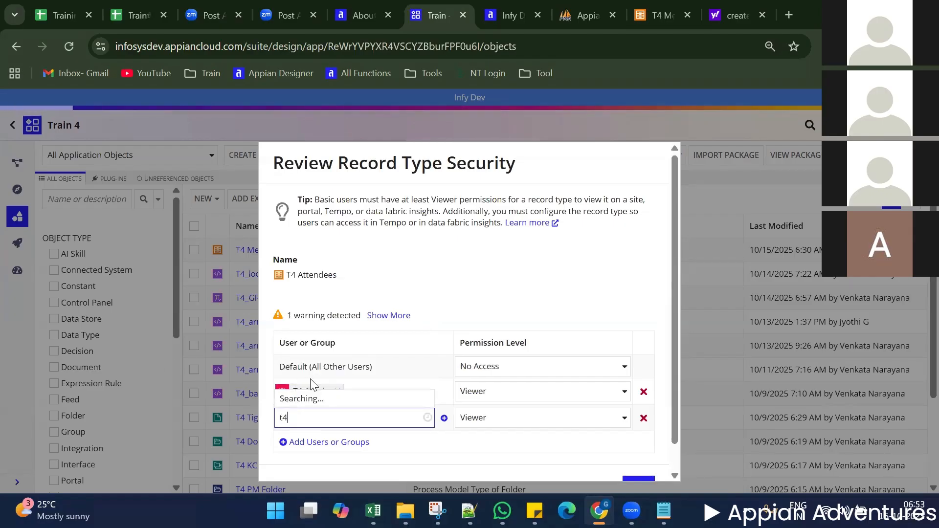
{"action": "left_click", "coordinate": [315, 396]}
{"action": "left_click", "coordinate": [514, 397]}
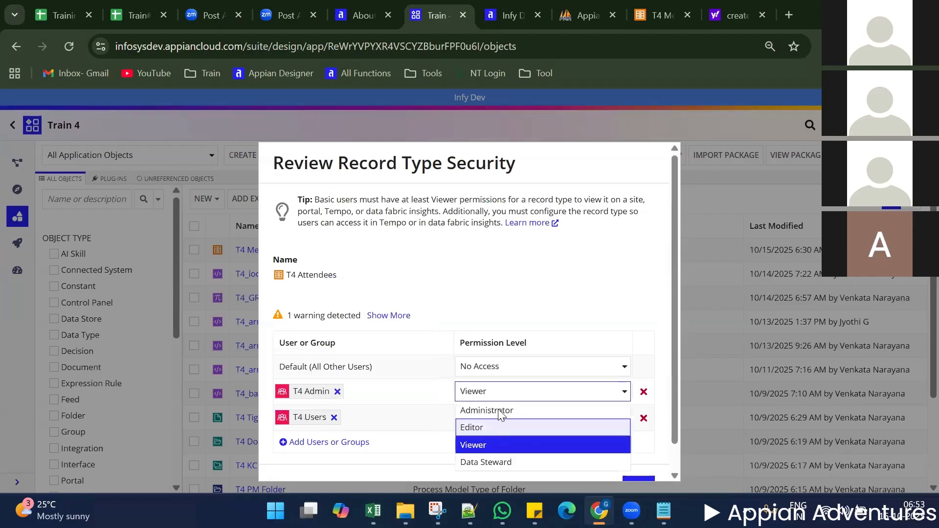
{"action": "left_click", "coordinate": [504, 409]}
{"action": "left_click", "coordinate": [638, 461]}
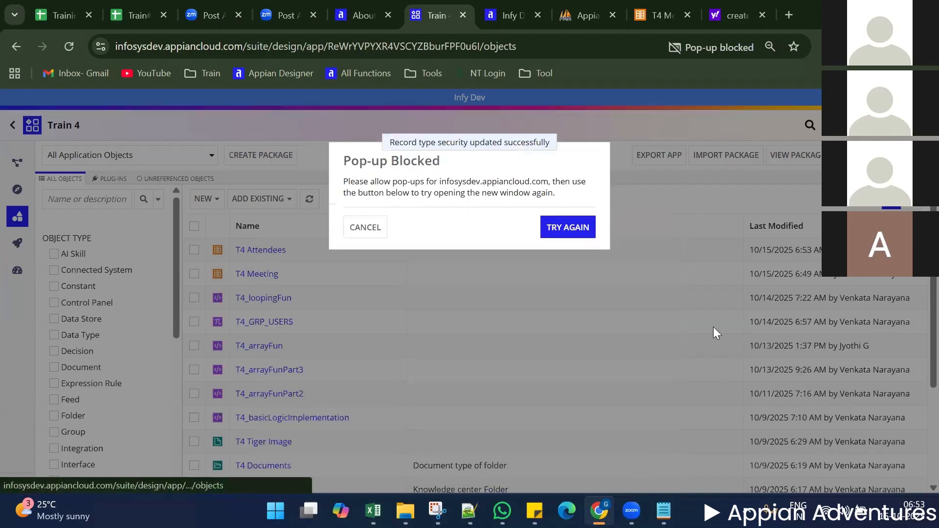
Open the T4 Attendees record type and start configuring its data source from scratch with a new data model
{"action": "left_click", "coordinate": [571, 221]}
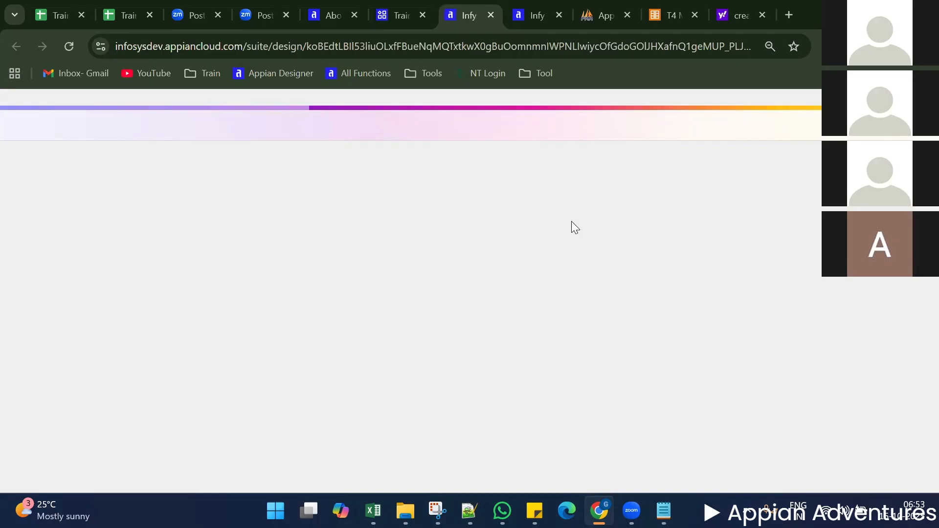
{"action": "scroll", "coordinate": [502, 309], "scroll_direction": "down", "scroll_amount": 1}
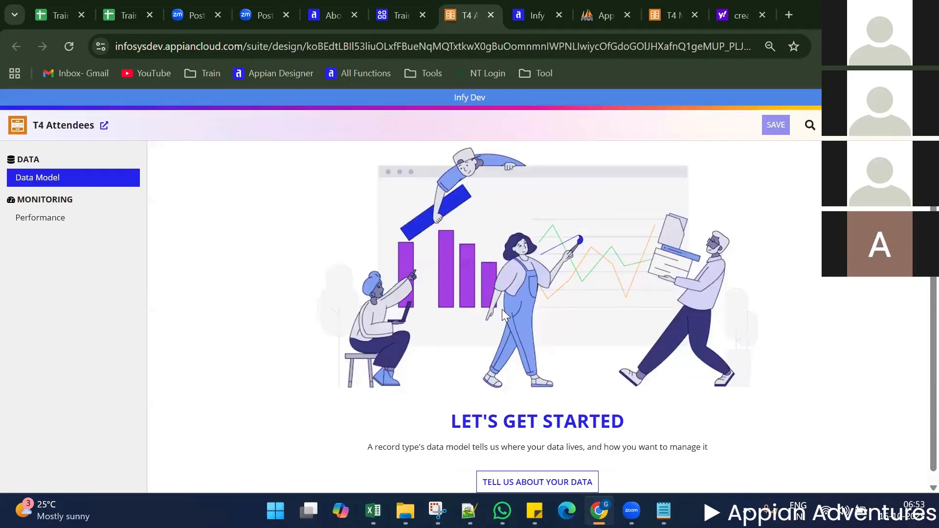
{"action": "left_click", "coordinate": [540, 475]}
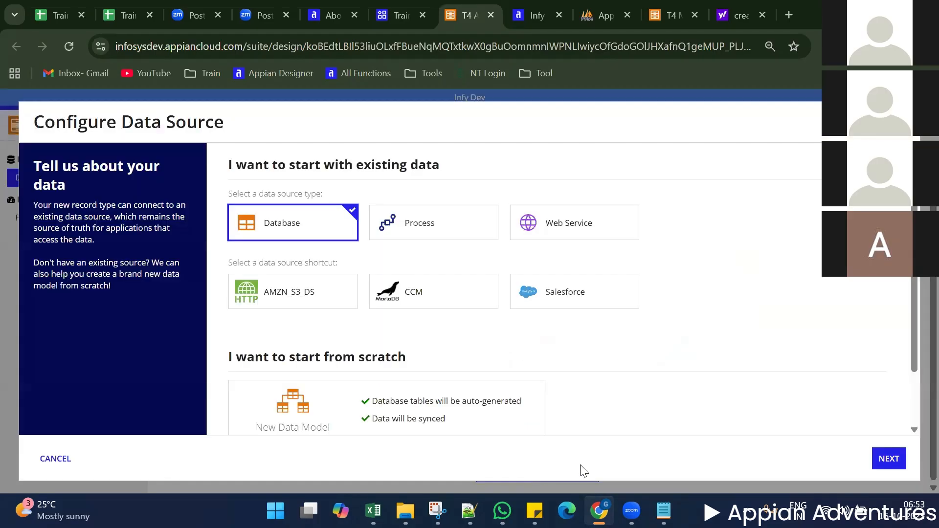
{"action": "left_click", "coordinate": [516, 404]}
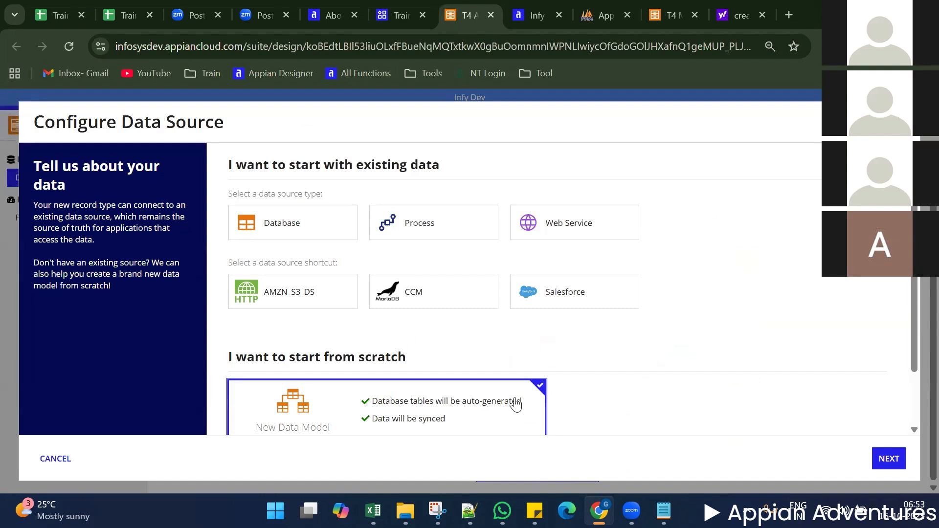
{"action": "scroll", "coordinate": [594, 377], "scroll_direction": "down", "scroll_amount": 2}
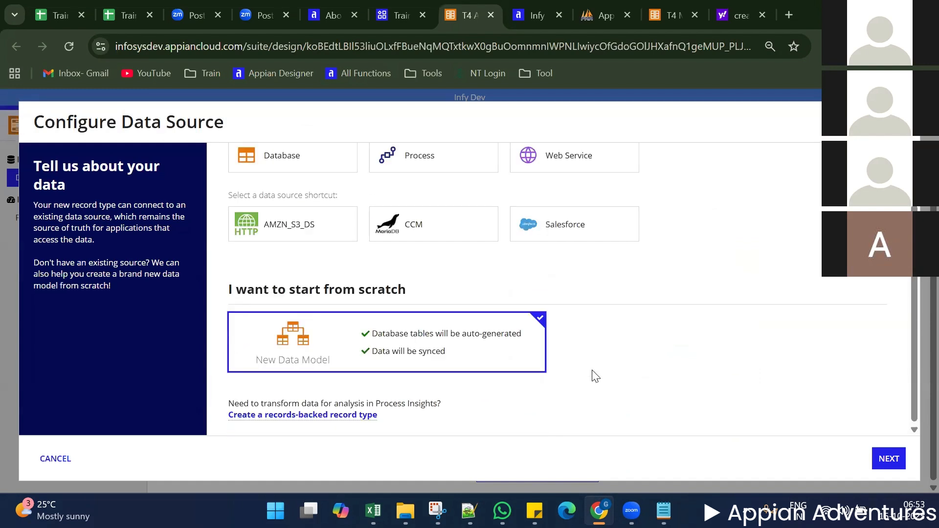
{"action": "left_click", "coordinate": [890, 460]}
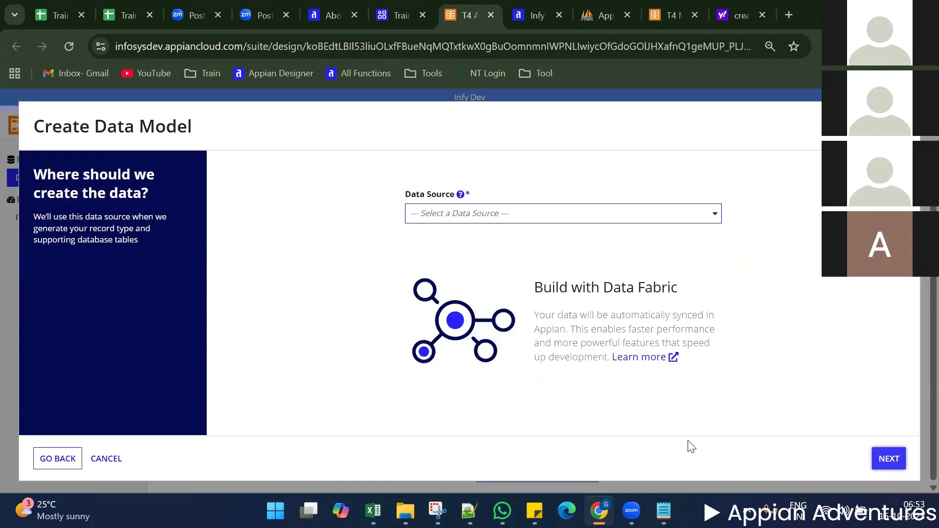
Set the data source to jdbc/Appian (Tomcat) with the Appian schema and continue to the field definitions
{"action": "left_click", "coordinate": [489, 214]}
{"action": "scroll", "coordinate": [471, 430], "scroll_direction": "down", "scroll_amount": 5}
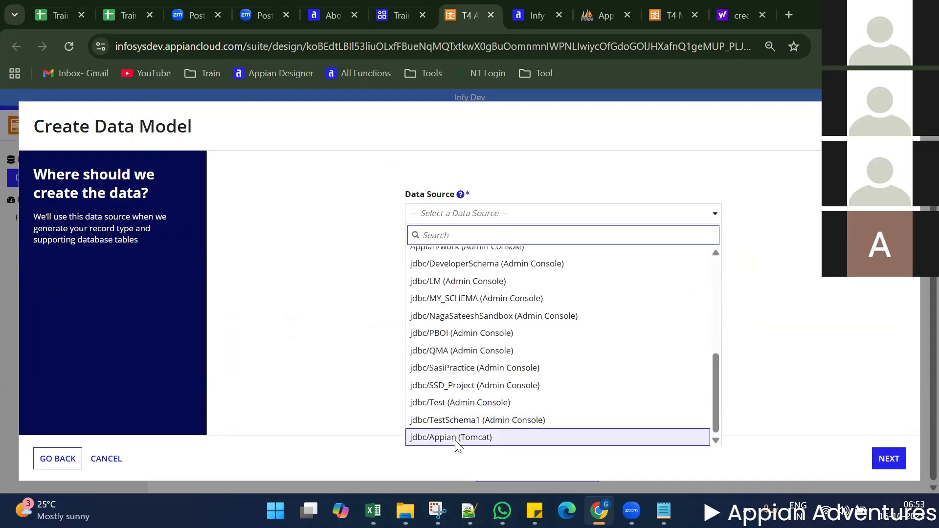
{"action": "left_click", "coordinate": [457, 442]}
{"action": "left_click", "coordinate": [438, 256]}
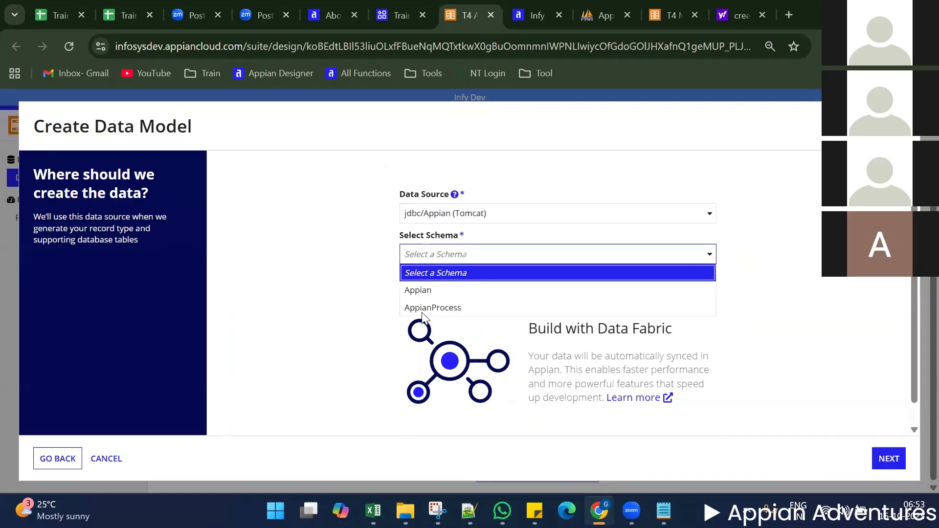
{"action": "left_click", "coordinate": [440, 288]}
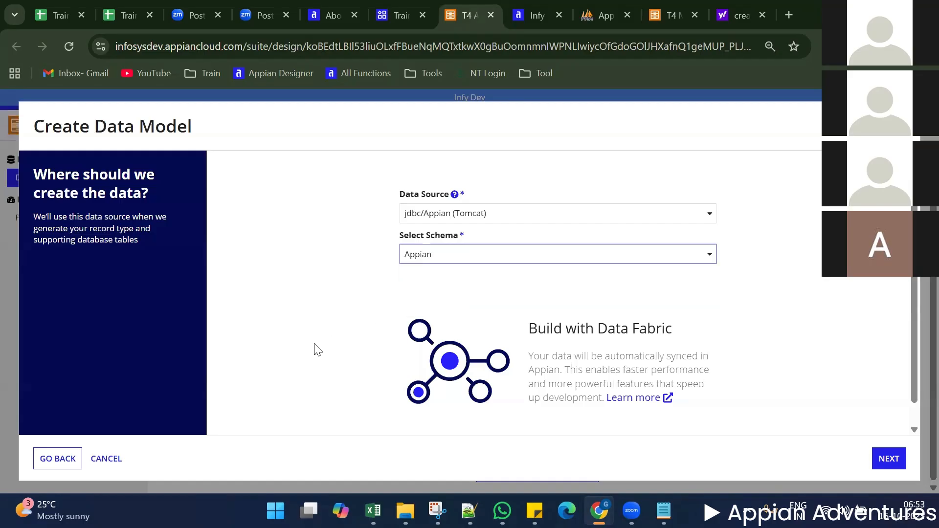
{"action": "left_click", "coordinate": [892, 460]}
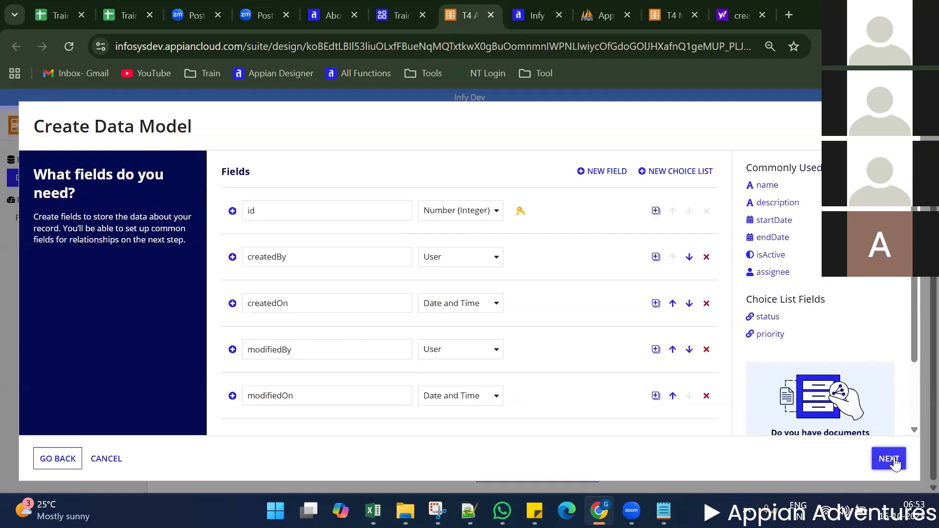
Switch to the Train#5 spreadsheet and examine the Attendees Table's field list from Meeting ID to Feedback in the Worksheet sheet
{"action": "left_click", "coordinate": [126, 15]}
{"action": "scroll", "coordinate": [146, 398], "scroll_direction": "up", "scroll_amount": 10}
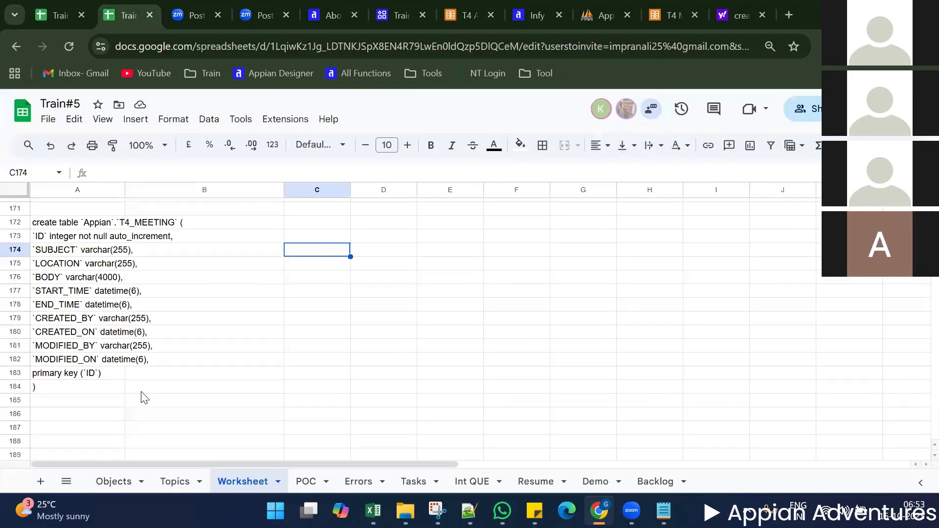
{"action": "scroll", "coordinate": [240, 388], "scroll_direction": "up", "scroll_amount": 7}
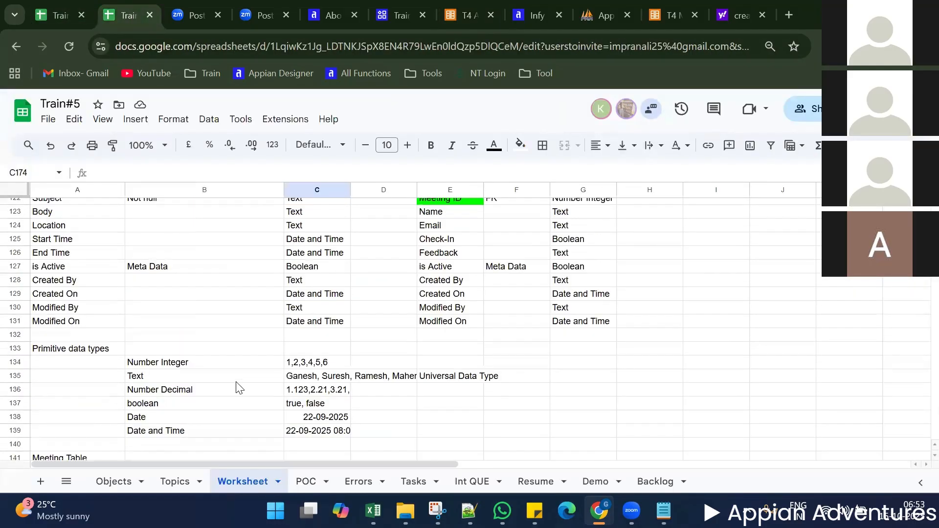
{"action": "left_click", "coordinate": [460, 348]}
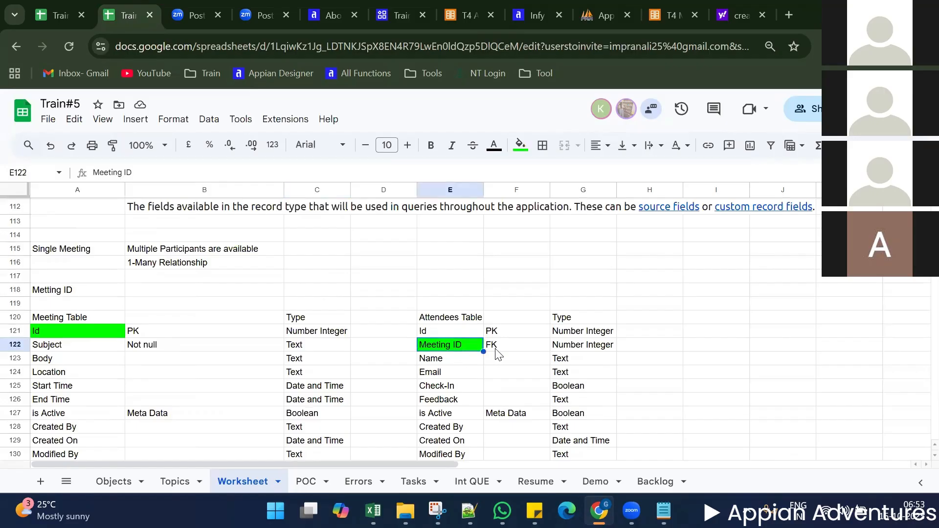
{"action": "key", "text": "shift+Down"}
{"action": "key", "text": "shift+Down"}
{"action": "key", "text": "shift+Down"}
{"action": "key", "text": "shift+Down"}
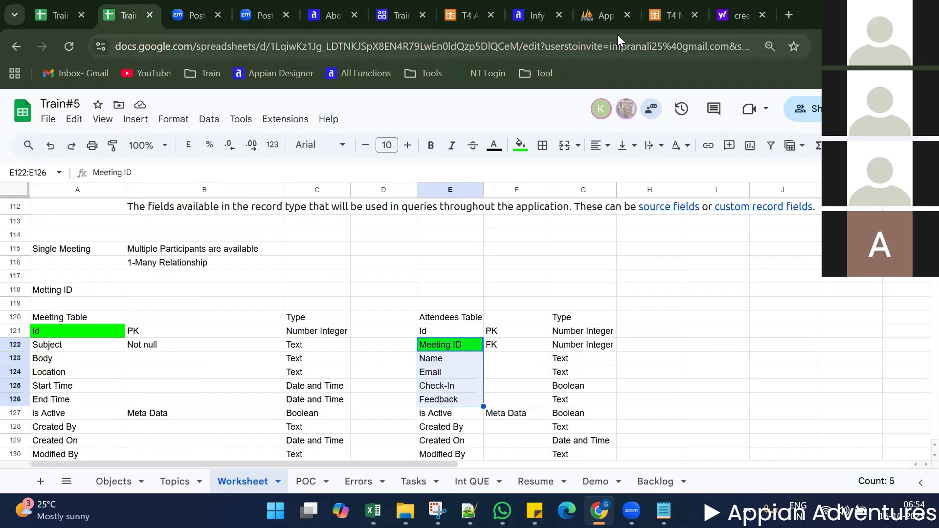
Return to the T4 Attendees data model and add 5 new fields directly after the id field
{"action": "left_click", "coordinate": [673, 15]}
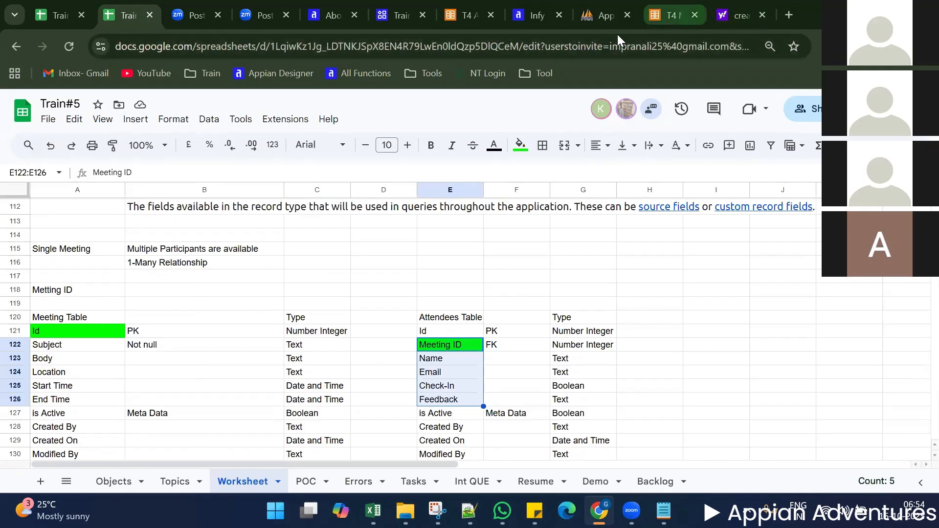
{"action": "left_click", "coordinate": [472, 9]}
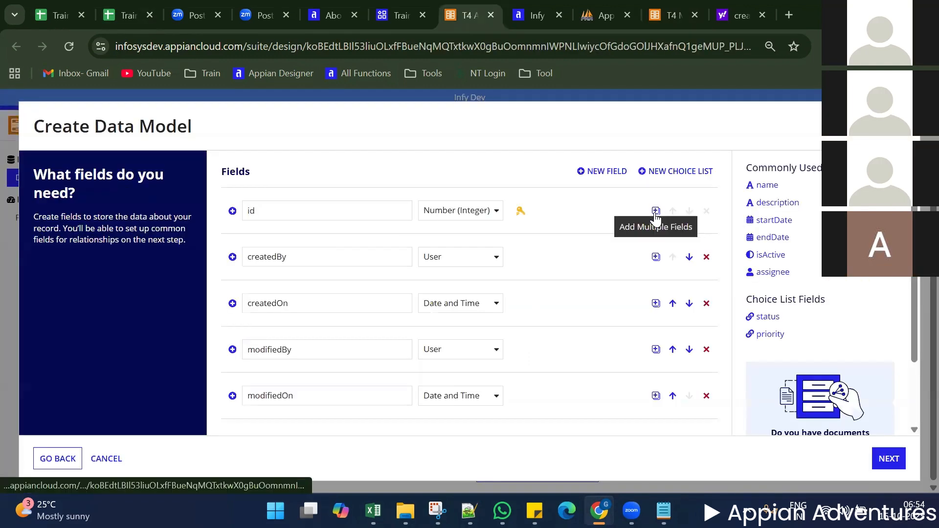
{"action": "left_click", "coordinate": [655, 212]}
{"action": "key", "text": "BackSpace"}
{"action": "type", "text": "5"}
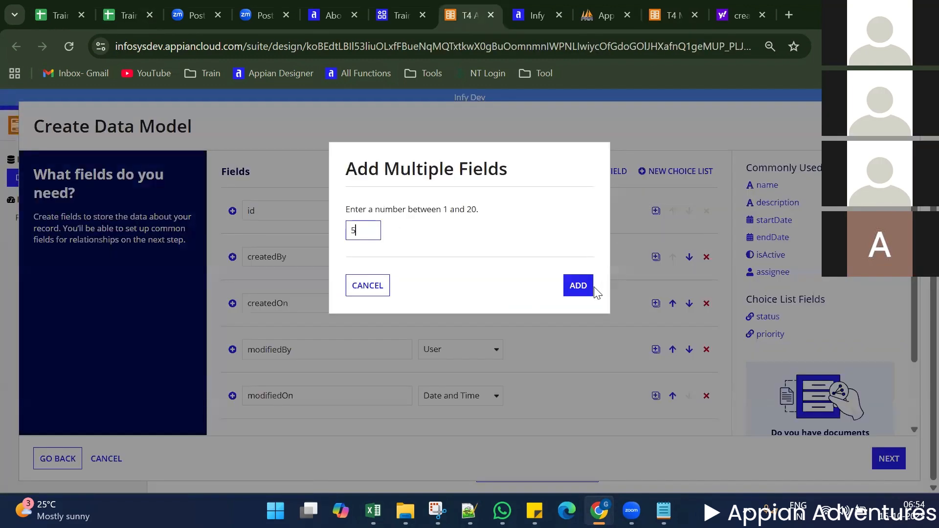
{"action": "left_click", "coordinate": [571, 289]}
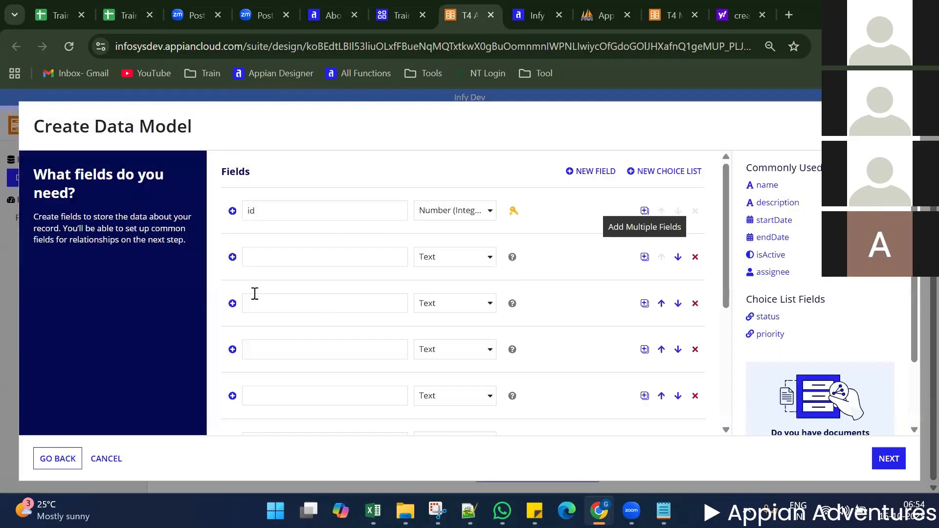
Name the five new fields meetingId, name, email, checkIn and feedback
{"action": "left_click", "coordinate": [281, 255]}
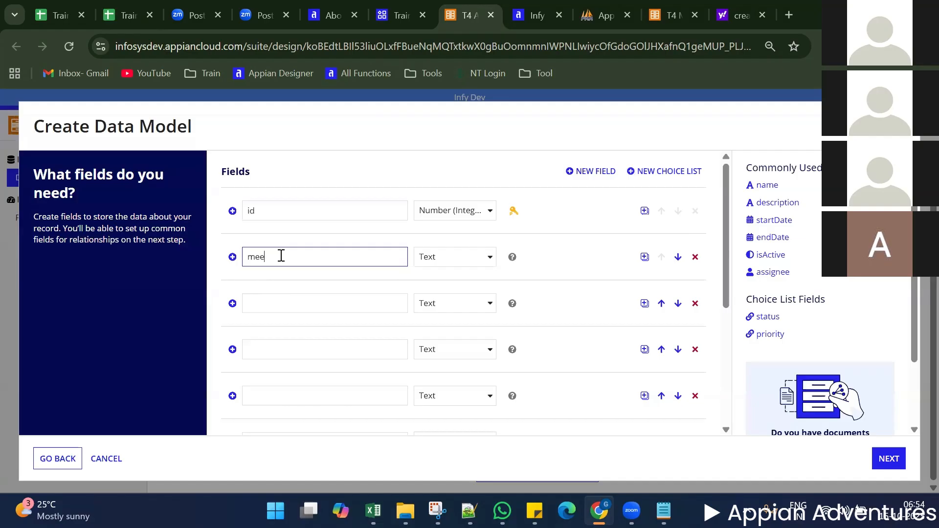
{"action": "type", "text": "meetingId"}
{"action": "left_click", "coordinate": [286, 313]}
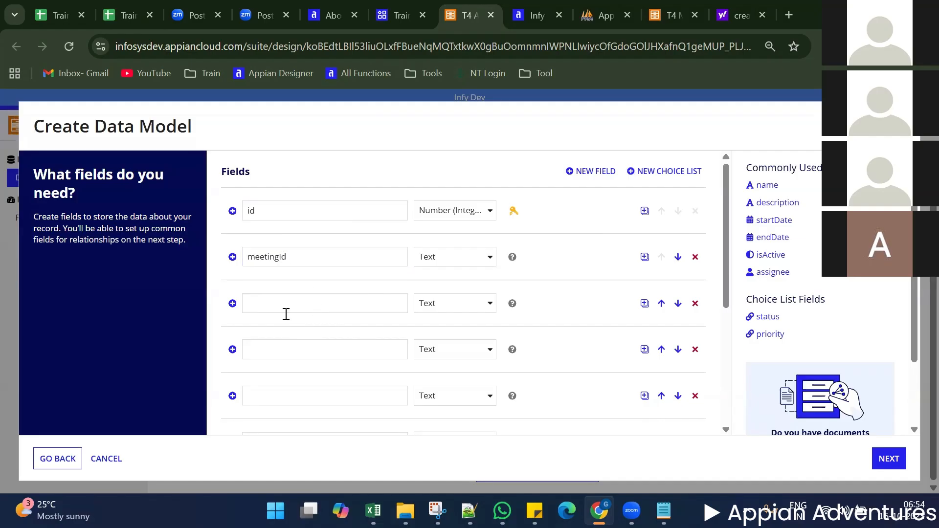
{"action": "type", "text": "name"}
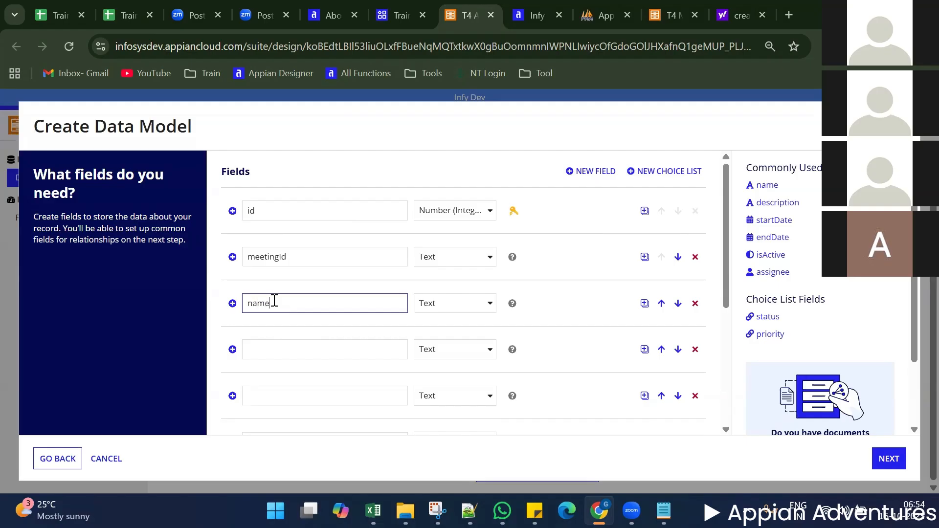
{"action": "left_click", "coordinate": [264, 343]}
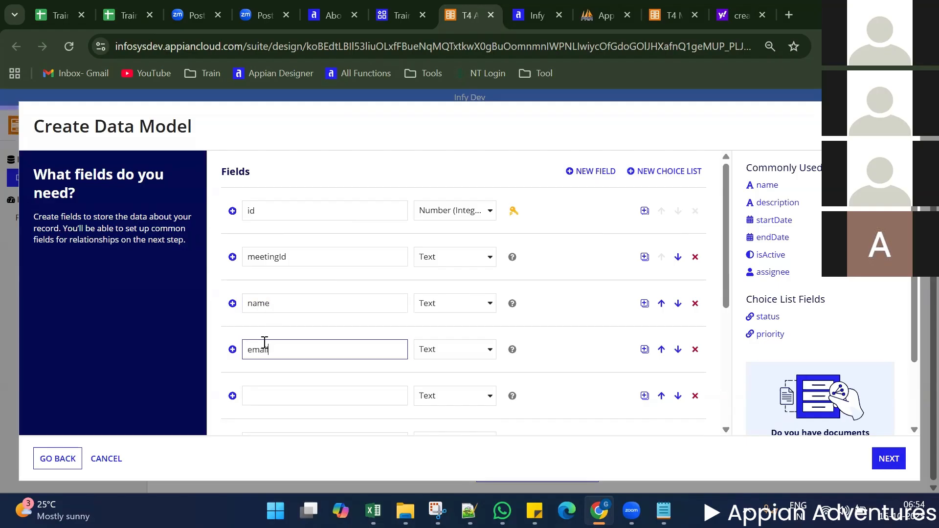
{"action": "type", "text": "email"}
{"action": "scroll", "coordinate": [265, 342], "scroll_direction": "down", "scroll_amount": 3}
{"action": "left_click", "coordinate": [279, 249]}
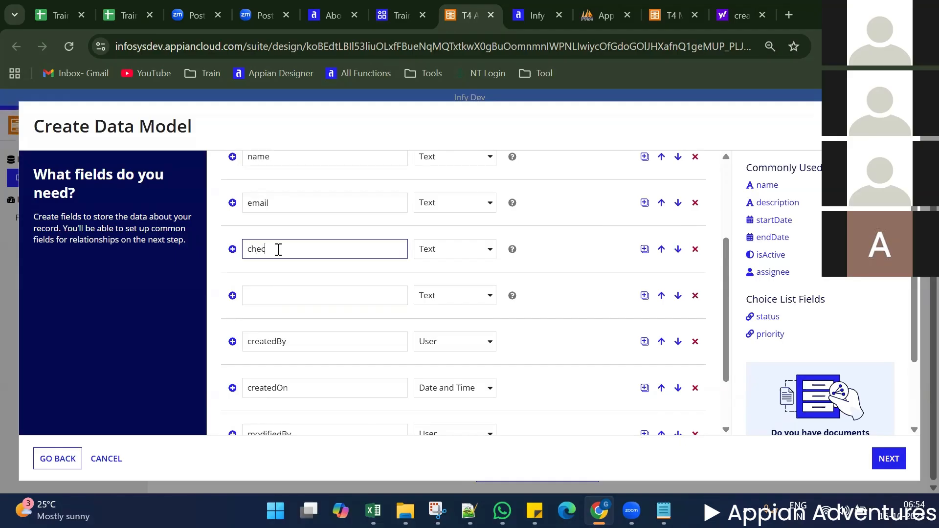
{"action": "type", "text": "checkIn"}
{"action": "left_click", "coordinate": [251, 295]}
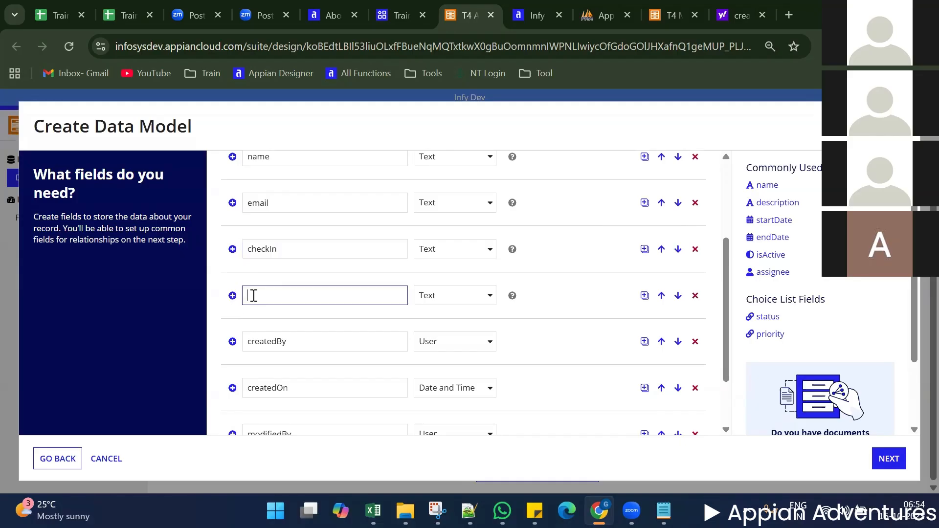
{"action": "type", "text": "feedback"}
Set the meetingId field's type to Number (Integer) and the checkIn field's type to Boolean, keeping feedback as Text
{"action": "scroll", "coordinate": [389, 356], "scroll_direction": "up", "scroll_amount": 3}
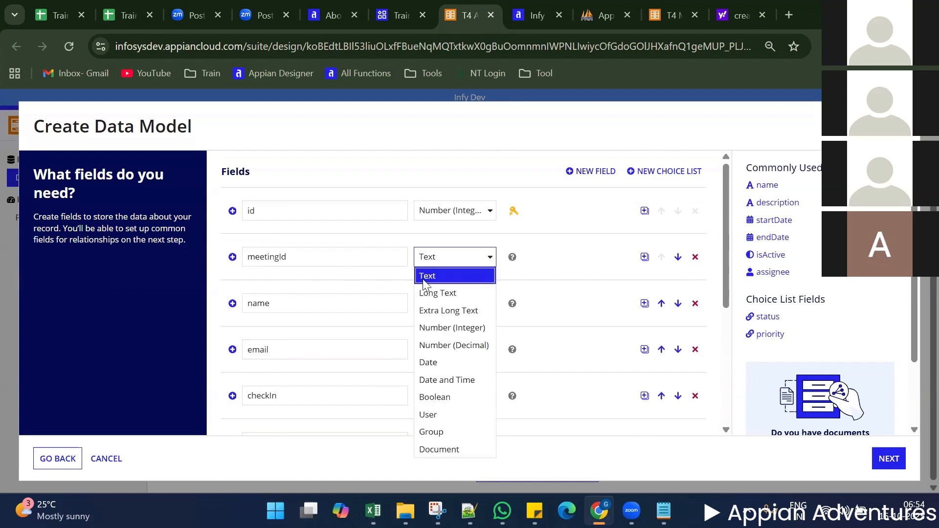
{"action": "left_click", "coordinate": [452, 328]}
{"action": "scroll", "coordinate": [506, 286], "scroll_direction": "down", "scroll_amount": 1}
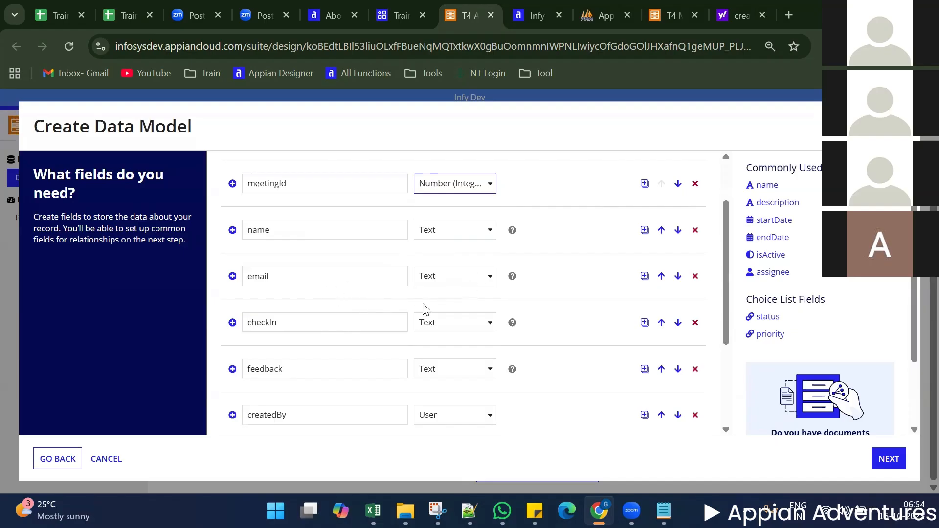
{"action": "scroll", "coordinate": [412, 335], "scroll_direction": "down", "scroll_amount": 2}
{"action": "left_click", "coordinate": [463, 252]}
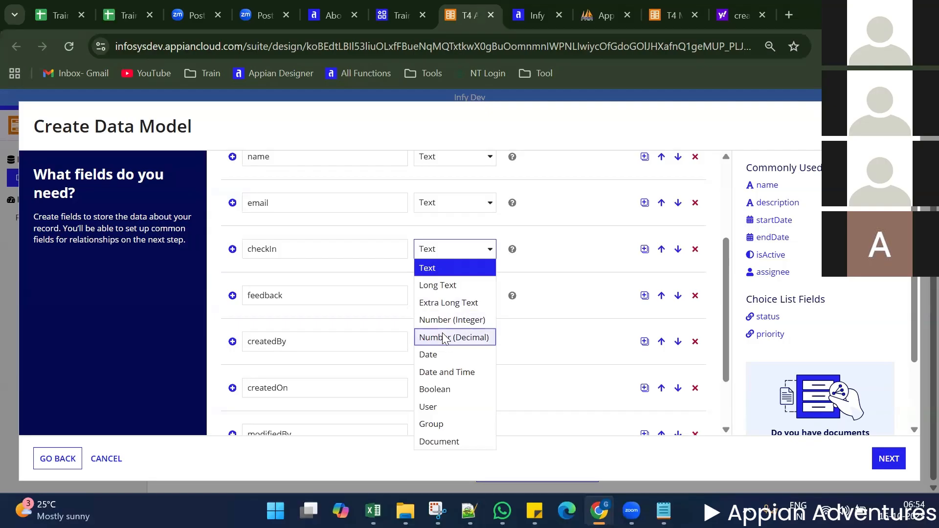
{"action": "left_click", "coordinate": [442, 390]}
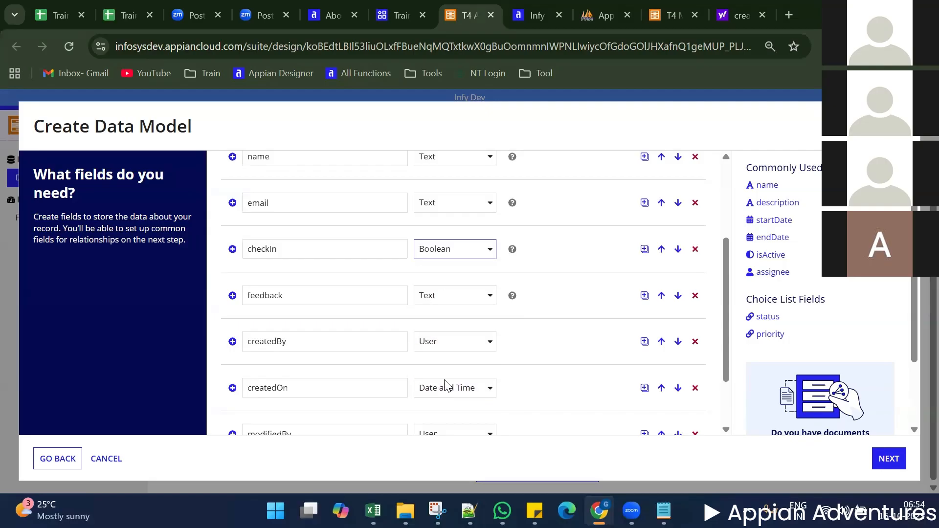
{"action": "left_click", "coordinate": [444, 298]}
{"action": "left_click", "coordinate": [591, 268]}
{"action": "scroll", "coordinate": [575, 405], "scroll_direction": "down", "scroll_amount": 1}
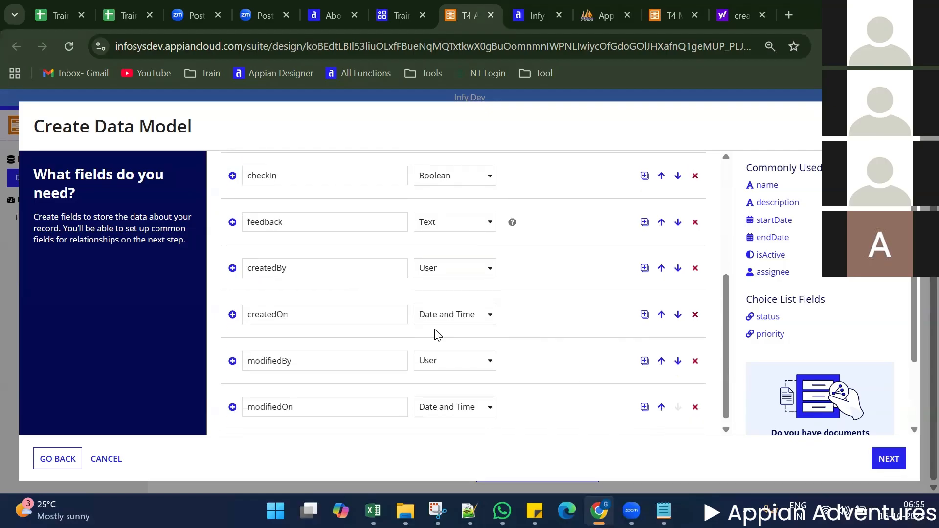
{"action": "scroll", "coordinate": [434, 336], "scroll_direction": "up", "scroll_amount": 1}
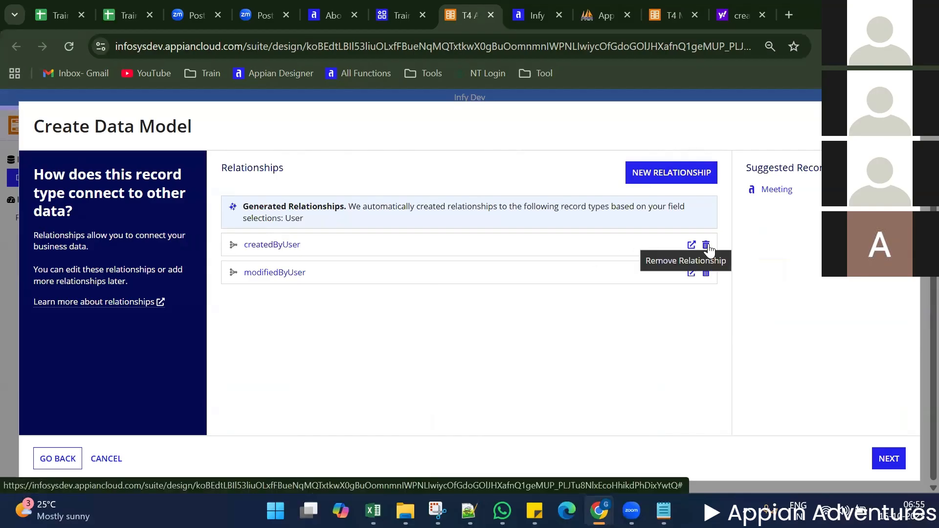
Remove the generated createdByUser and modifiedByUser relationships and continue to the data model review
{"action": "left_click", "coordinate": [707, 246]}
{"action": "left_click", "coordinate": [707, 246]}
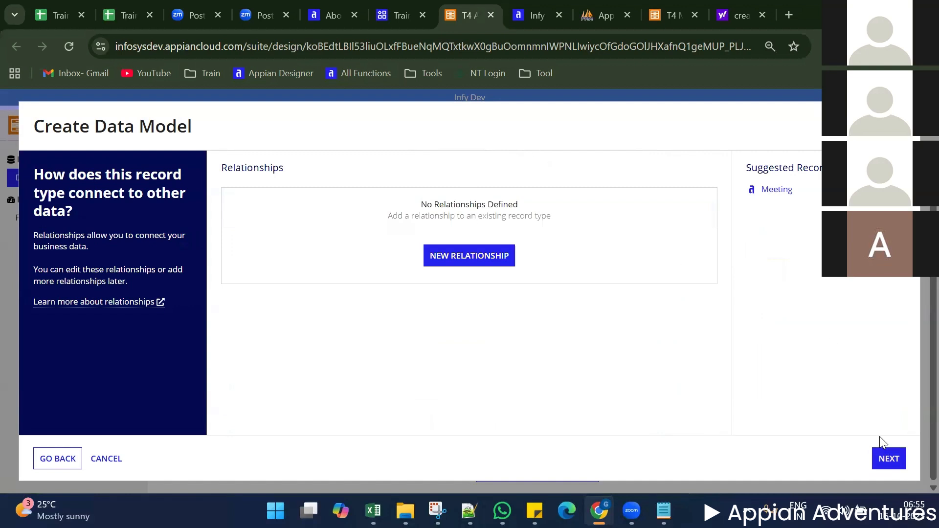
{"action": "left_click", "coordinate": [882, 458]}
Review the Attendees fields, save the data model with Create Table enabled, and close the wizard
{"action": "scroll", "coordinate": [709, 342], "scroll_direction": "down", "scroll_amount": 5}
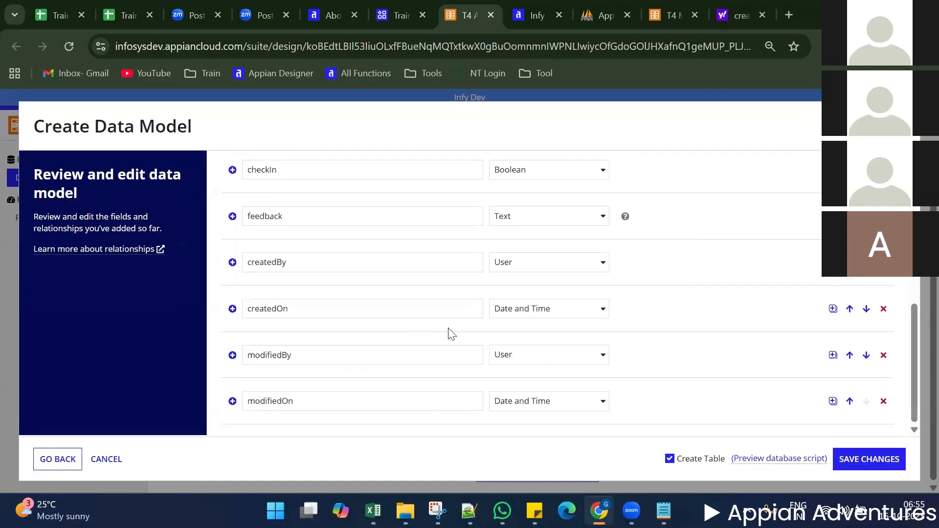
{"action": "scroll", "coordinate": [449, 331], "scroll_direction": "up", "scroll_amount": 3}
{"action": "left_click", "coordinate": [867, 457]}
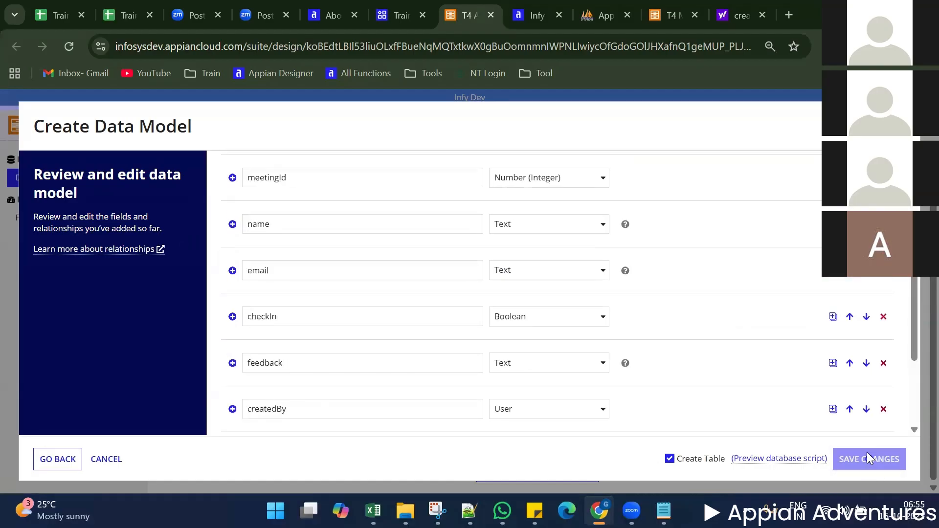
{"action": "scroll", "coordinate": [329, 253], "scroll_direction": "up", "scroll_amount": 4}
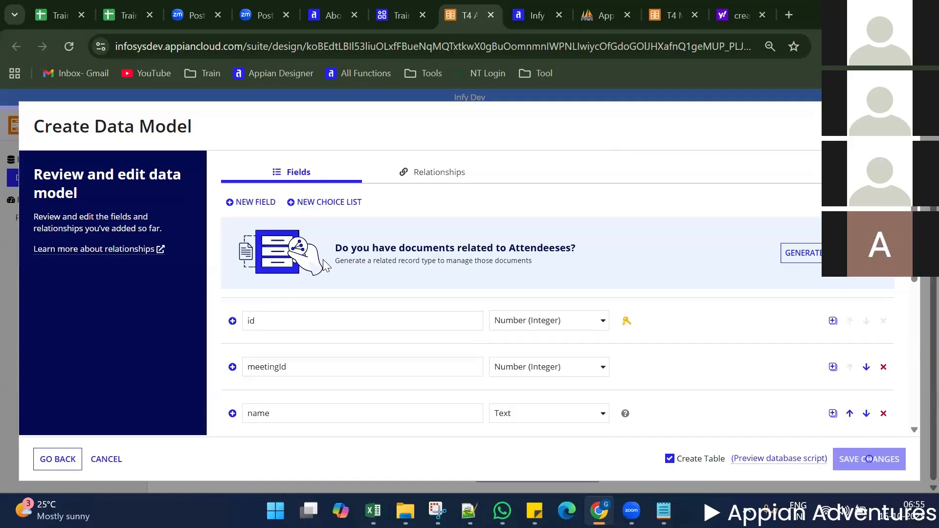
{"action": "scroll", "coordinate": [586, 260], "scroll_direction": "down", "scroll_amount": 5}
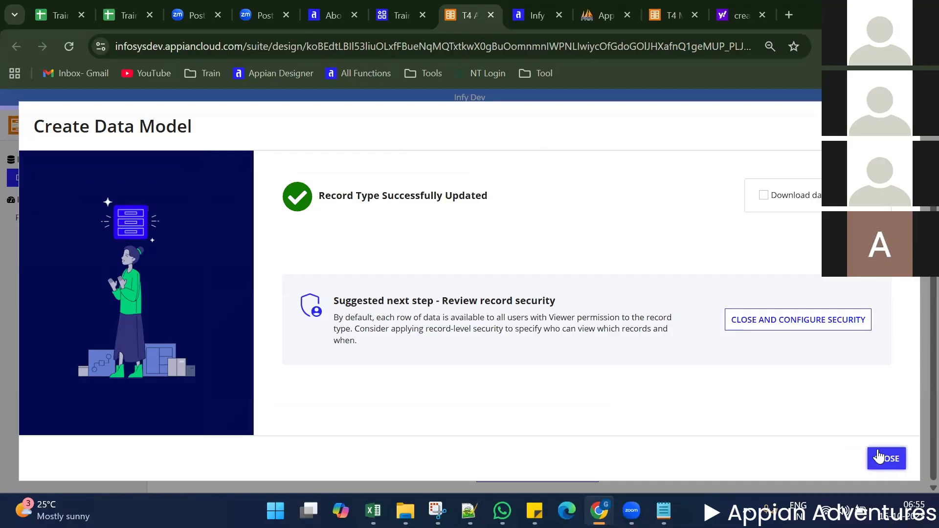
{"action": "left_click", "coordinate": [873, 456]}
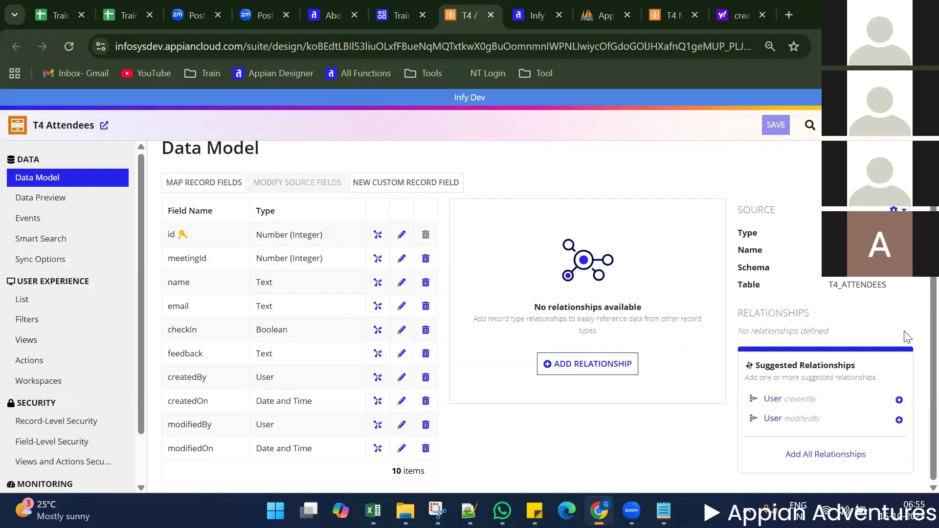
Switch to the Appian database in phpMyAdmin, filter its tables by t4_, and open the T4_ATTENDEES table
{"action": "left_click", "coordinate": [671, 15]}
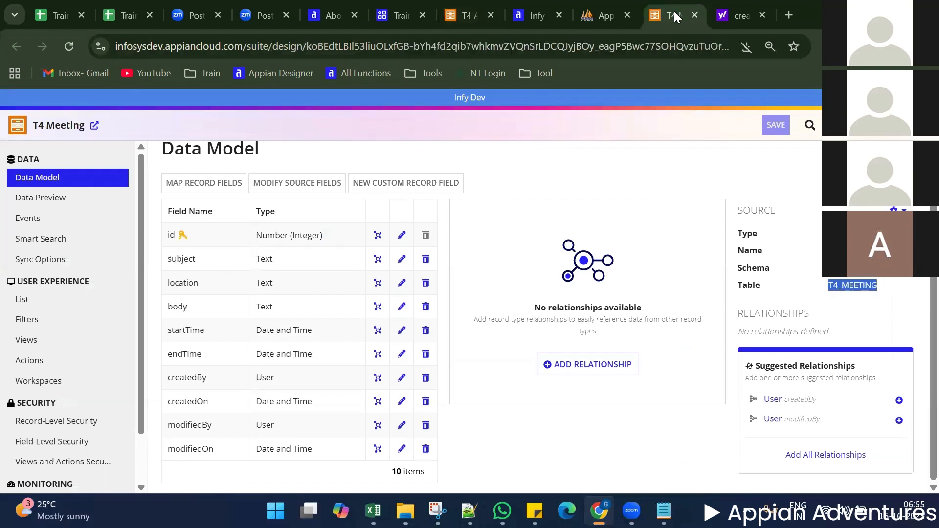
{"action": "key", "text": "ctrl+shift+Tab"}
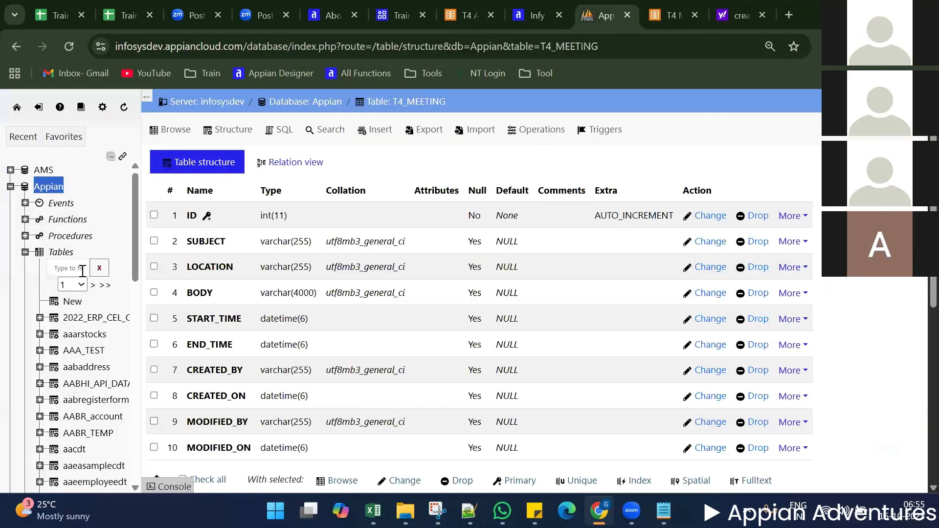
{"action": "left_click", "coordinate": [85, 268]}
{"action": "type", "text": "t"}
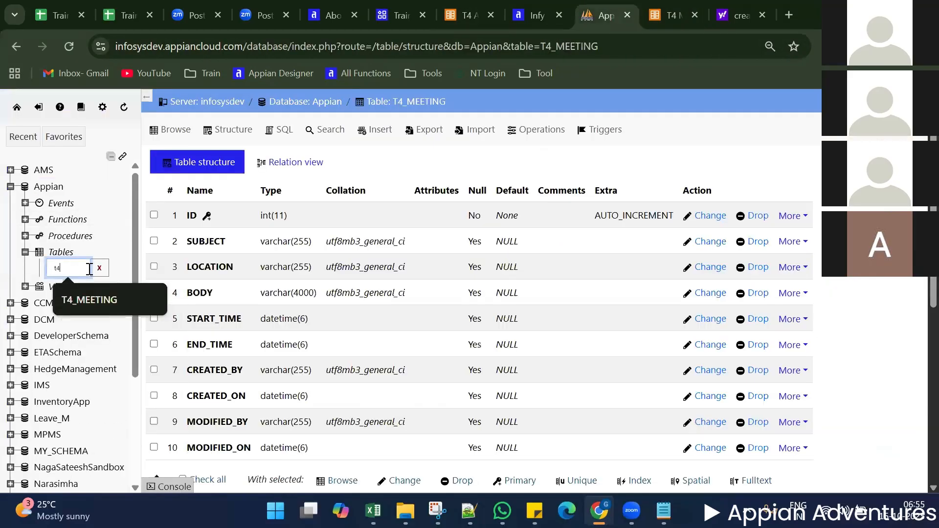
{"action": "type", "text": "4"}
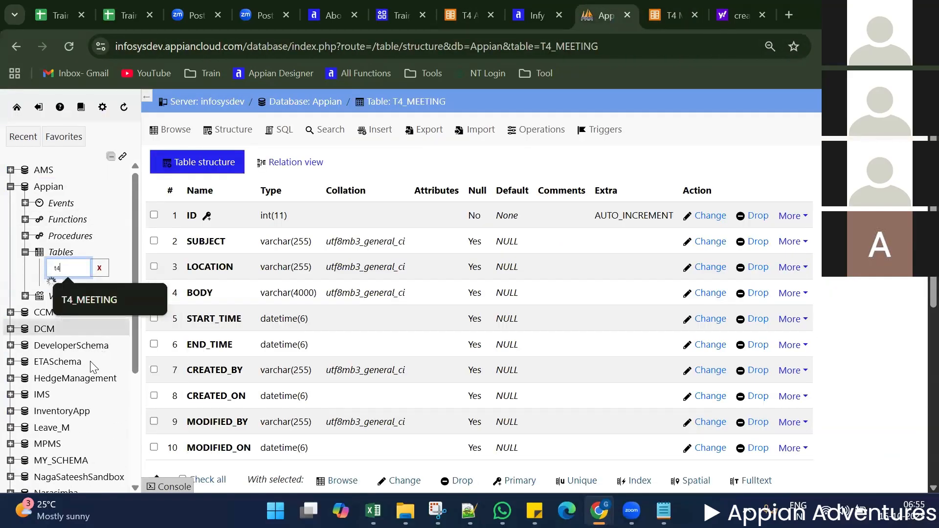
{"action": "double_click", "coordinate": [80, 265]}
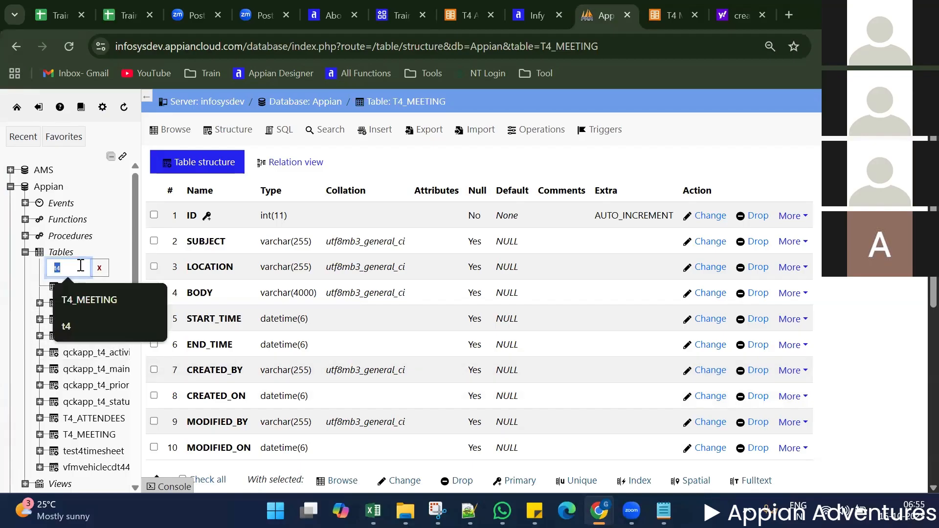
{"action": "type", "text": "_"}
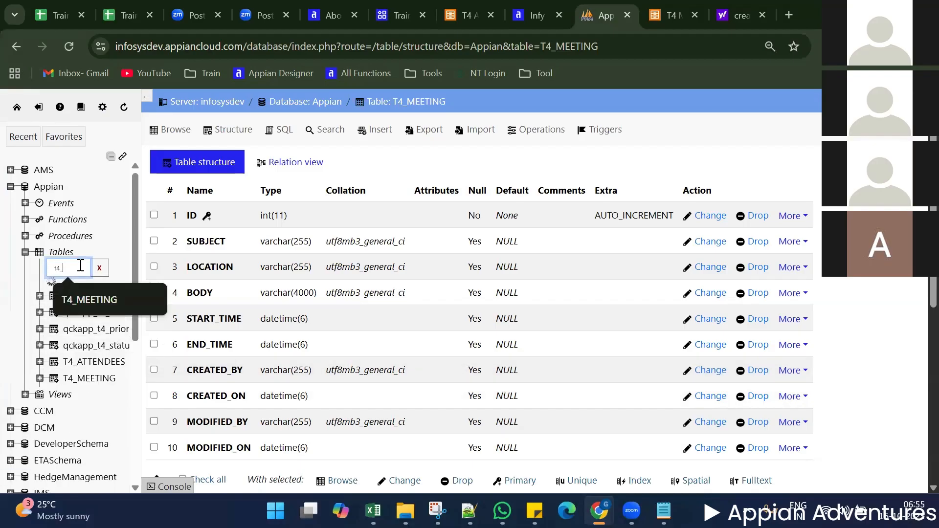
{"action": "scroll", "coordinate": [105, 391], "scroll_direction": "down", "scroll_amount": 3}
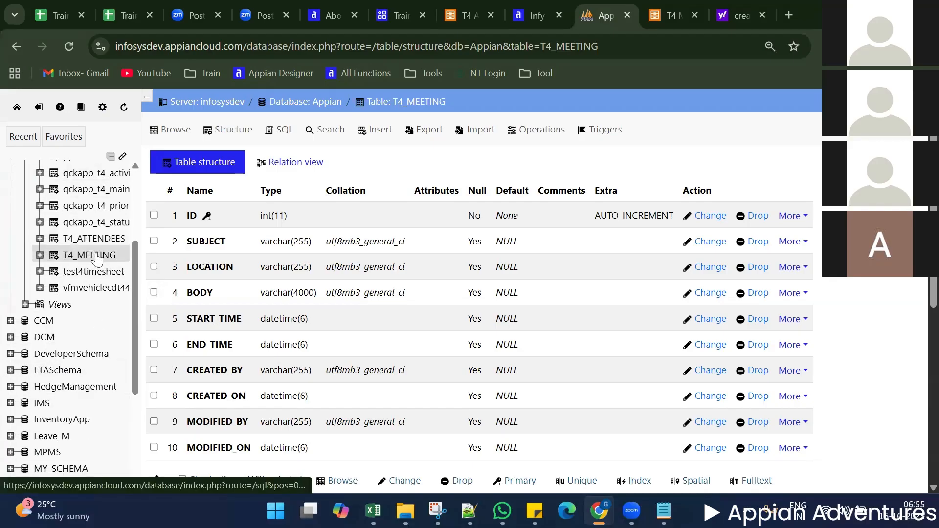
{"action": "left_click", "coordinate": [92, 240]}
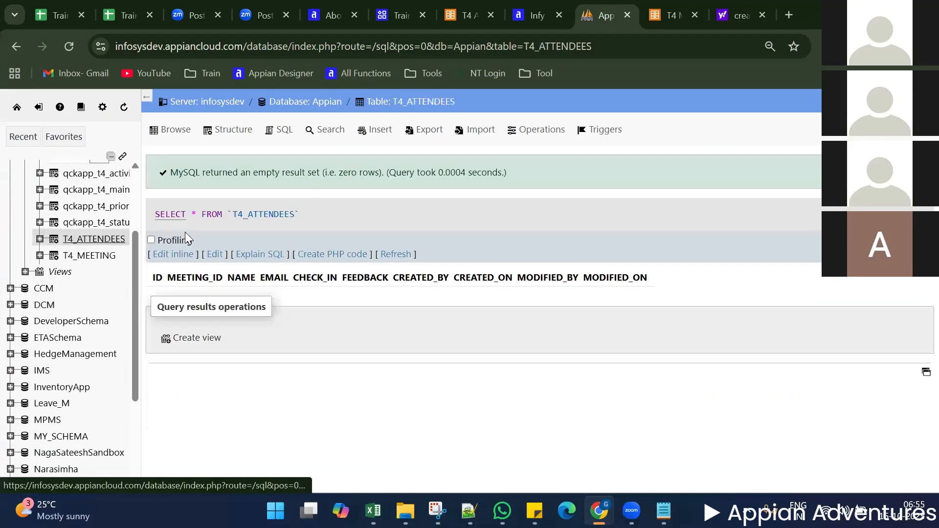
Open the structure of the T4_ATTENDEES table and check its columns, data types and primary key
{"action": "left_click", "coordinate": [234, 139]}
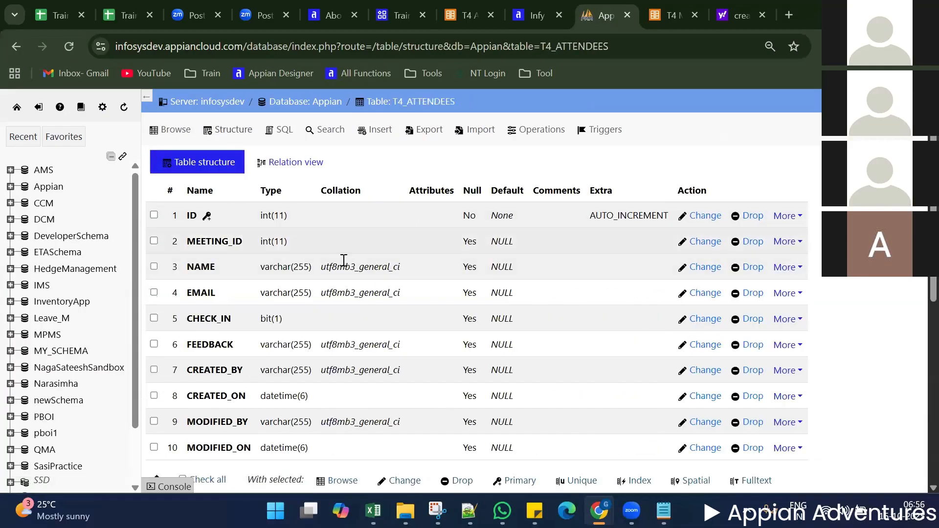
{"action": "scroll", "coordinate": [342, 262], "scroll_direction": "down", "scroll_amount": 4}
{"action": "scroll", "coordinate": [340, 266], "scroll_direction": "up", "scroll_amount": 3}
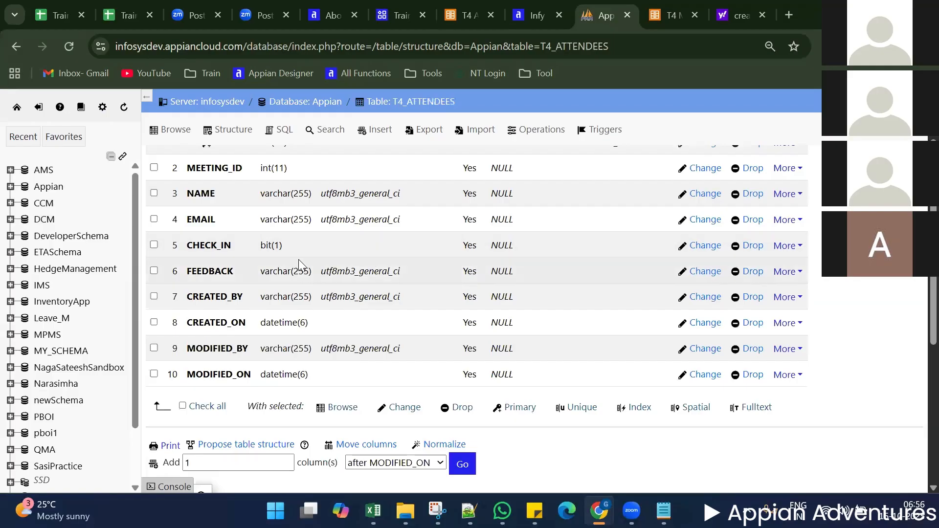
{"action": "scroll", "coordinate": [299, 266], "scroll_direction": "up", "scroll_amount": 2}
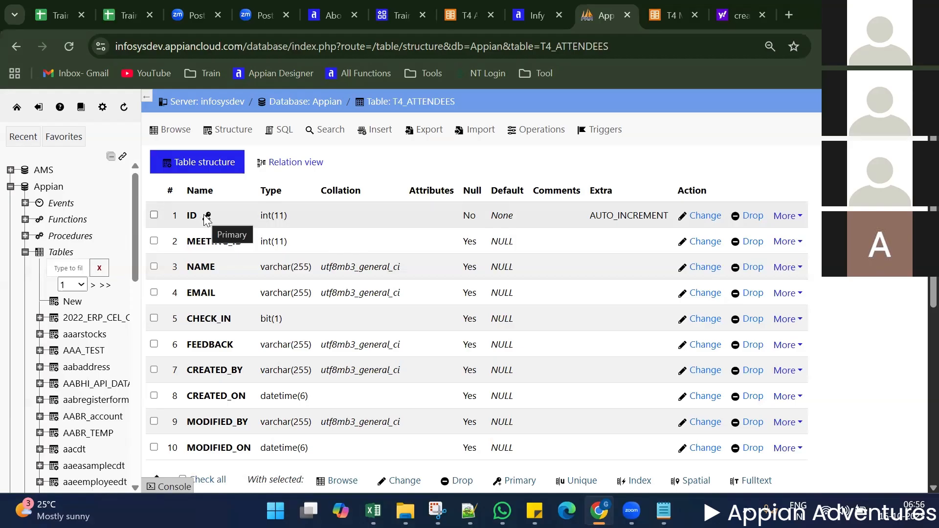
Move the T4 Attendees browser tab beside T4 Meeting and start creating a data type in the Train 4 application
{"action": "left_click_drag", "start_coordinate": [462, 8], "coordinate": [598, 6]}
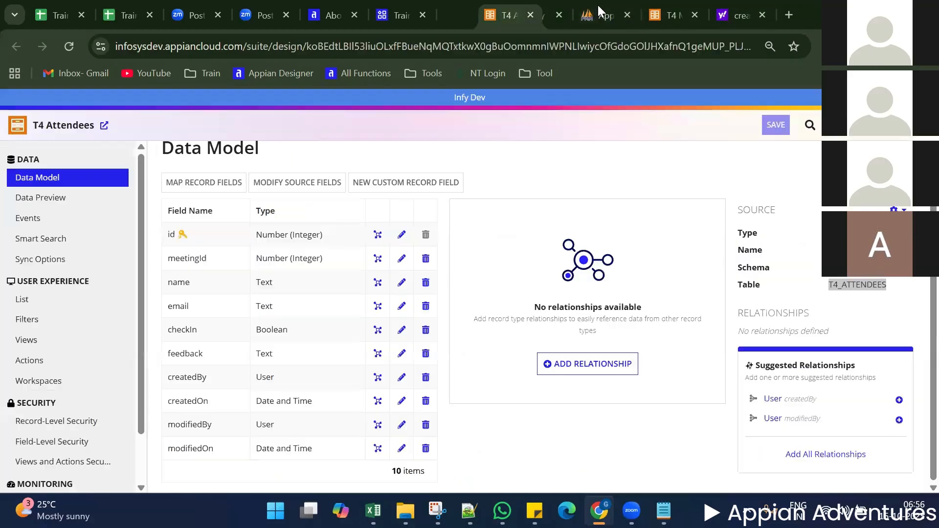
{"action": "left_click", "coordinate": [536, 12]}
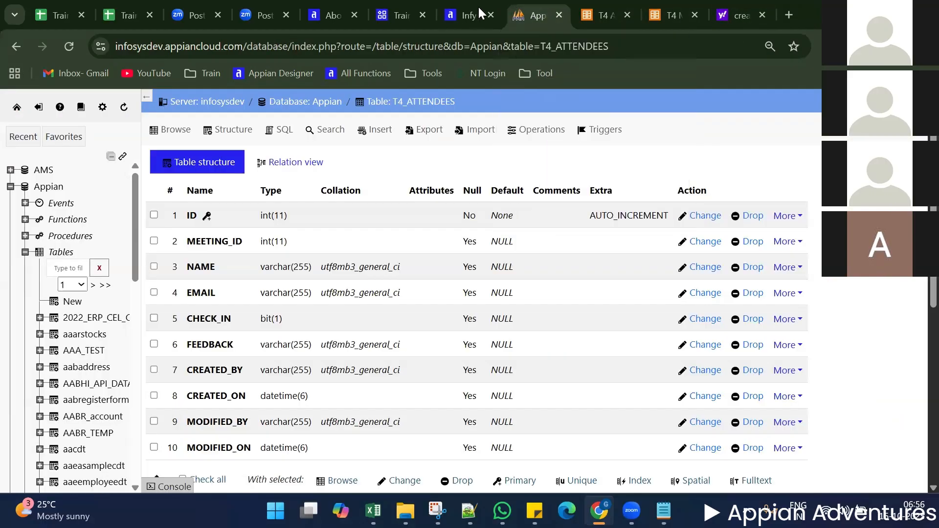
{"action": "left_click", "coordinate": [404, 16]}
{"action": "left_click", "coordinate": [198, 201]}
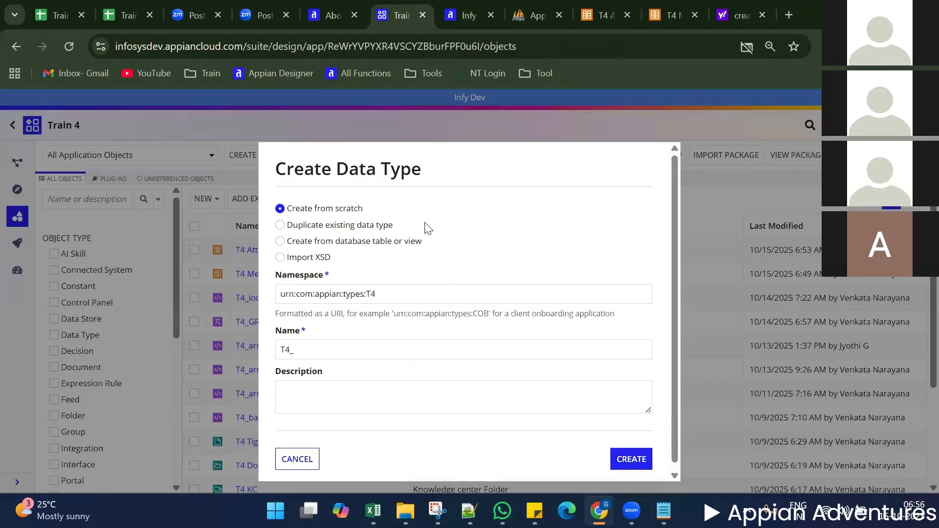
Copy the four data type creation options from the Create Data Type dialog and switch to the Train#5 spreadsheet
{"action": "left_click_drag", "start_coordinate": [332, 259], "coordinate": [287, 210]}
{"action": "key", "text": "ctrl+c"}
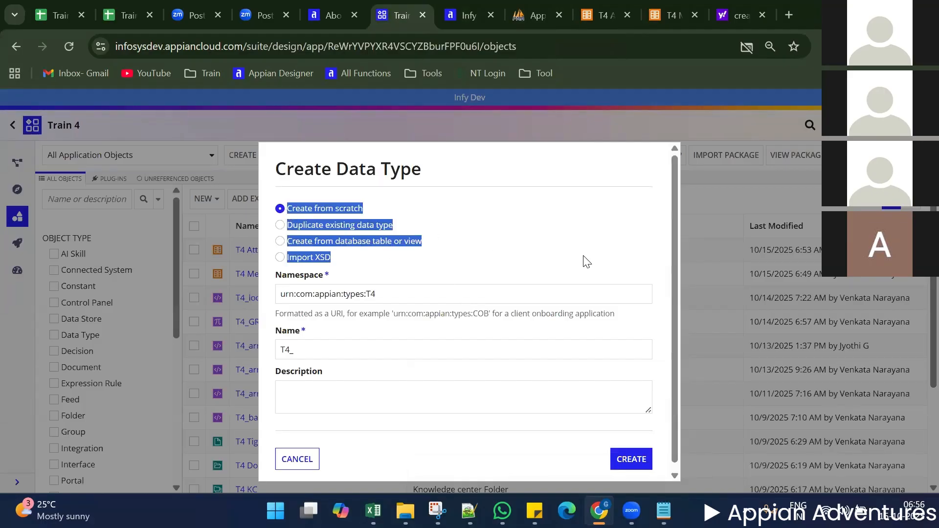
{"action": "left_click", "coordinate": [119, 19]}
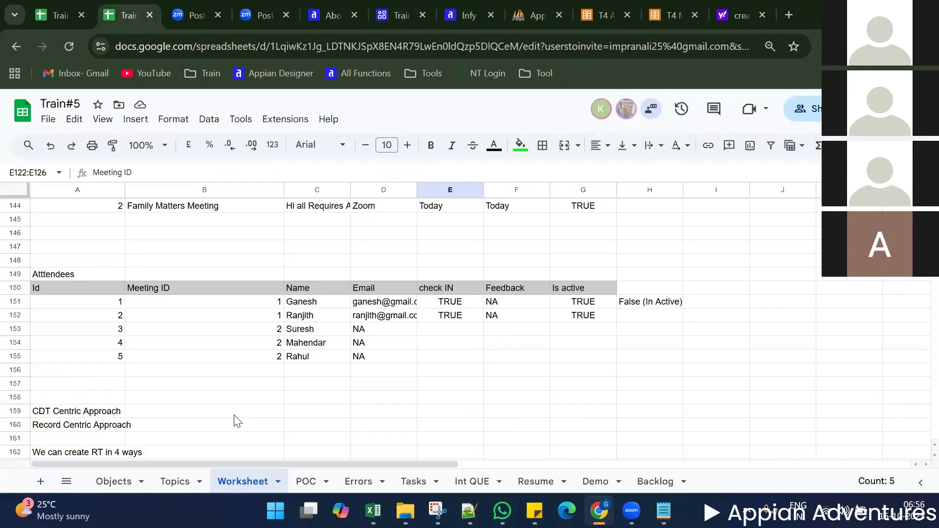
Enter the heading CDT Creation in cell A186 of the Worksheet sheet, below the T4_MEETING create table script
{"action": "scroll", "coordinate": [238, 420], "scroll_direction": "down", "scroll_amount": 10}
{"action": "scroll", "coordinate": [235, 418], "scroll_direction": "up", "scroll_amount": 10}
{"action": "scroll", "coordinate": [196, 382], "scroll_direction": "down", "scroll_amount": 7}
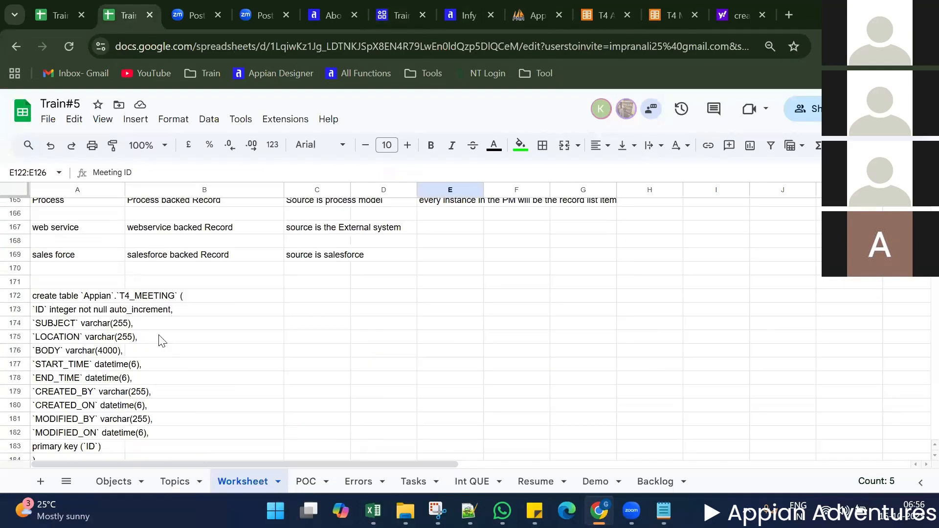
{"action": "scroll", "coordinate": [69, 312], "scroll_direction": "up", "scroll_amount": 3}
{"action": "left_click", "coordinate": [71, 310]}
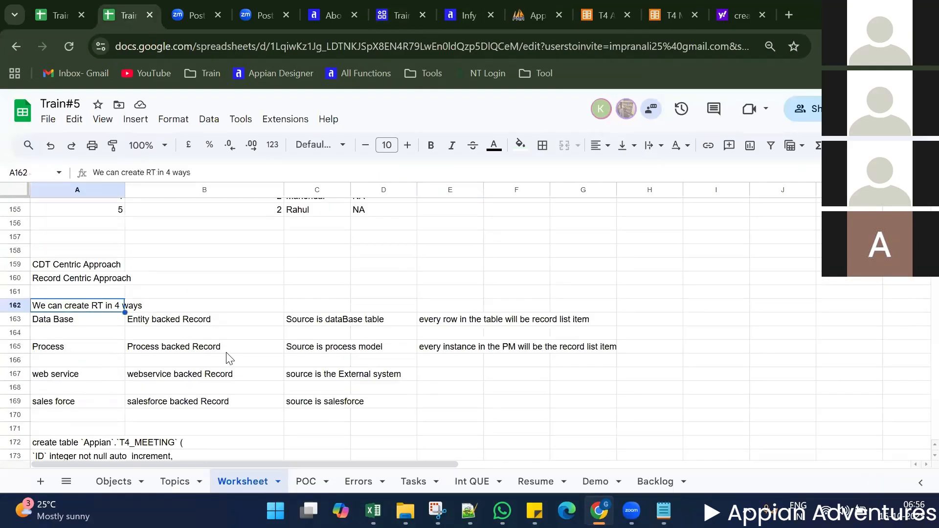
{"action": "scroll", "coordinate": [132, 390], "scroll_direction": "down", "scroll_amount": 5}
{"action": "left_click", "coordinate": [74, 405]}
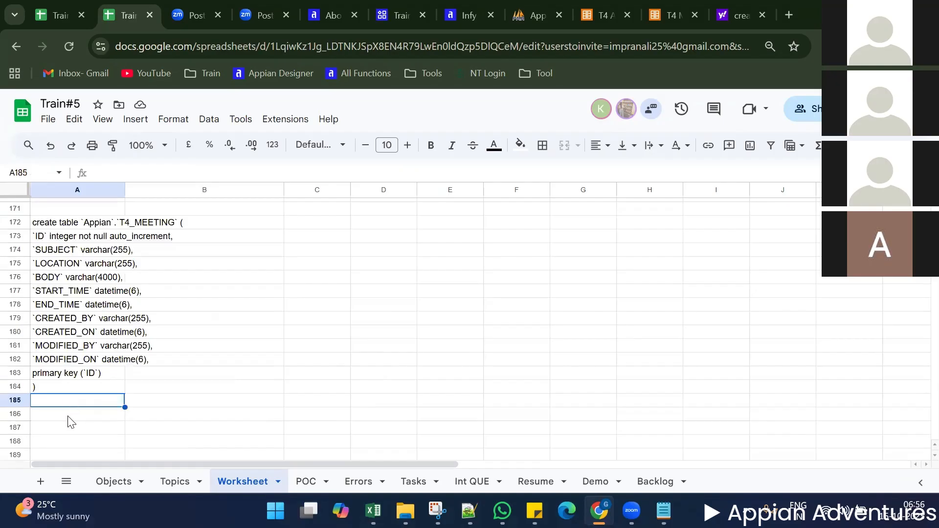
{"action": "left_click", "coordinate": [69, 417]}
{"action": "type", "text": "CDT C"}
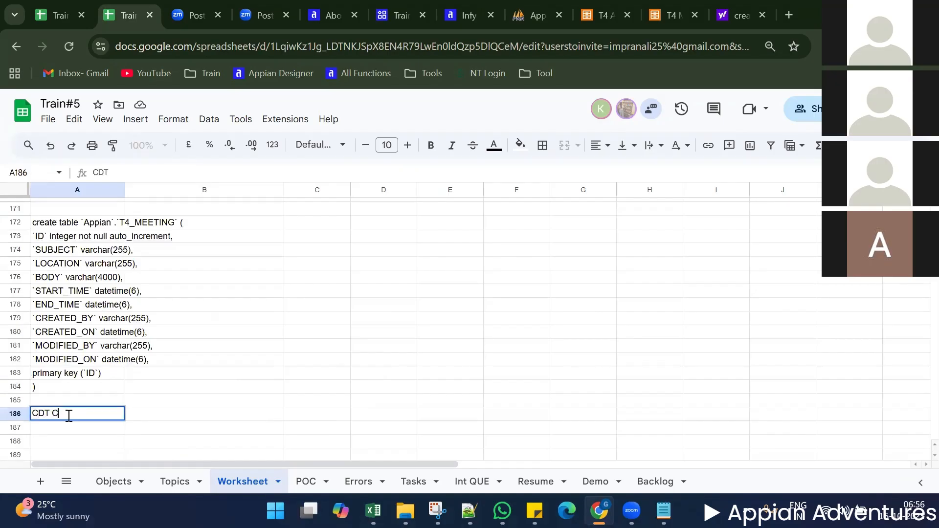
{"action": "type", "text": "reation"}
{"action": "key", "text": "Return"}
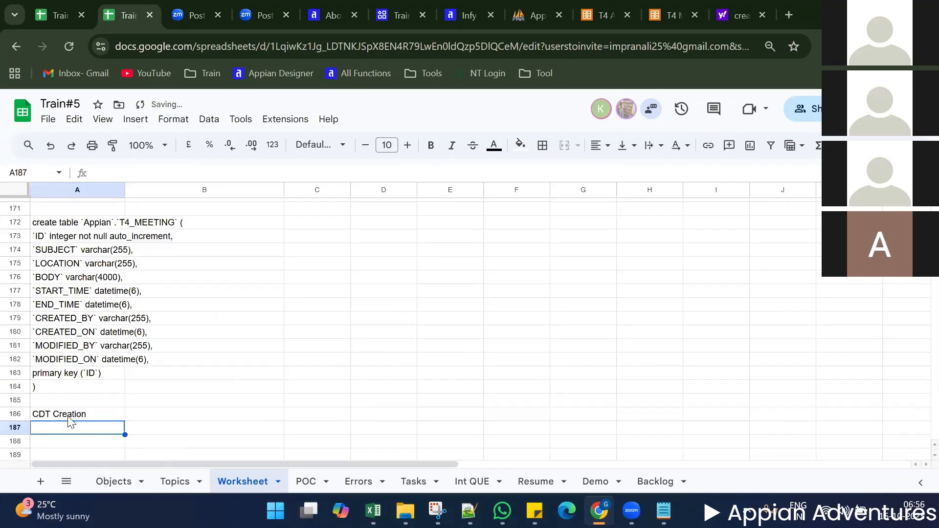
{"action": "key", "text": "ctrl+v"}
{"action": "scroll", "coordinate": [210, 319], "scroll_direction": "down", "scroll_amount": 3}
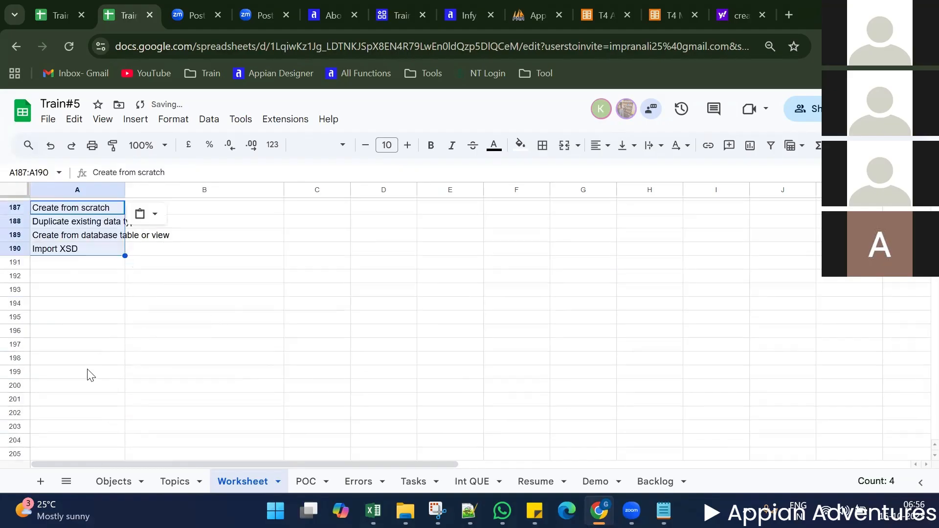
{"action": "left_click", "coordinate": [88, 370]}
{"action": "scroll", "coordinate": [95, 362], "scroll_direction": "up", "scroll_amount": 1}
{"action": "scroll", "coordinate": [96, 362], "scroll_direction": "up", "scroll_amount": 2}
{"action": "key", "text": "ctrl+z"}
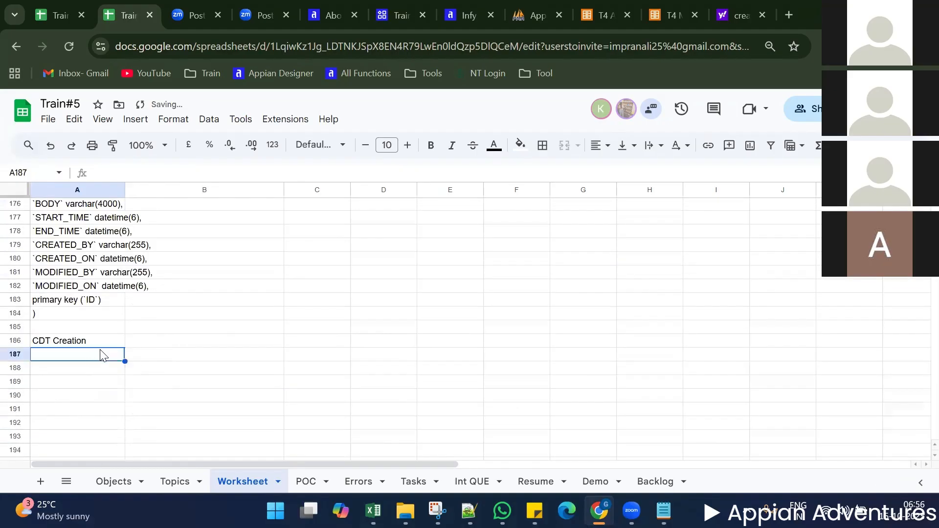
Paste the four copied options into column B starting at B187 and enter 1 in A187 beside the first
{"action": "left_click", "coordinate": [152, 356]}
{"action": "key", "text": "ctrl+v"}
{"action": "left_click", "coordinate": [103, 358]}
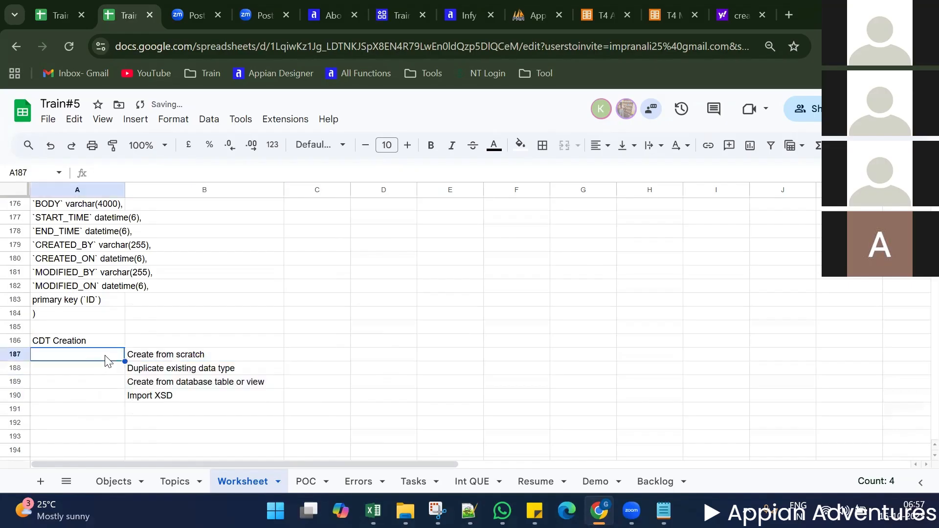
{"action": "type", "text": "1"}
{"action": "left_click", "coordinate": [88, 413]}
{"action": "left_click", "coordinate": [119, 356]}
{"action": "left_click_drag", "start_coordinate": [126, 362], "coordinate": [143, 399]}
{"action": "key", "text": "ctrl+z"}
Enter 2 in A188 and fill the numbering down to A190 so the options are numbered 1 to 4
{"action": "left_click", "coordinate": [118, 373]}
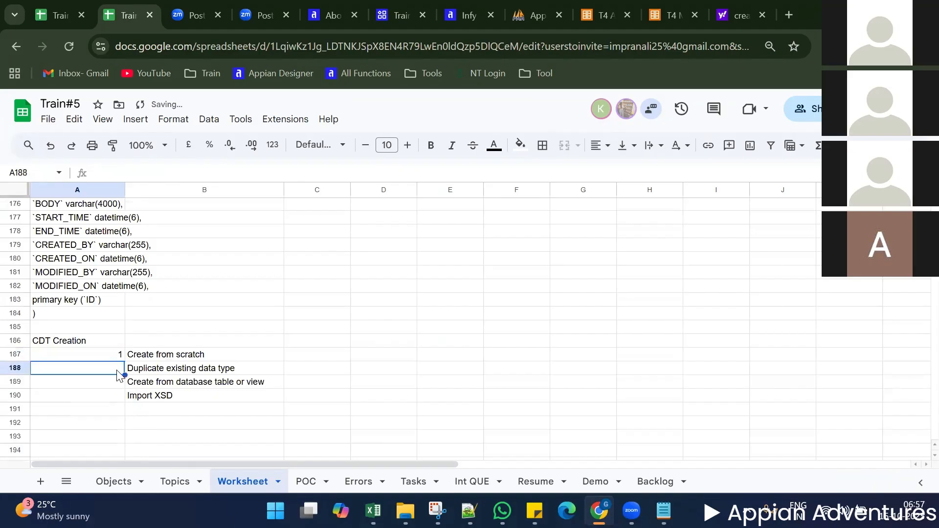
{"action": "type", "text": "2"}
{"action": "left_click", "coordinate": [105, 409]}
{"action": "left_click", "coordinate": [119, 358]}
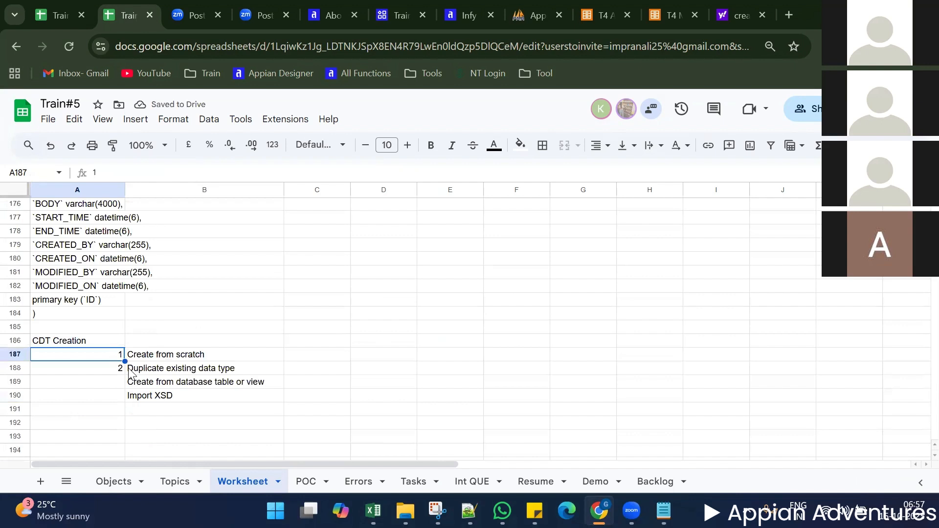
{"action": "left_click_drag", "start_coordinate": [124, 362], "coordinate": [126, 396]}
{"action": "left_click", "coordinate": [235, 422]}
{"action": "left_click", "coordinate": [248, 358]}
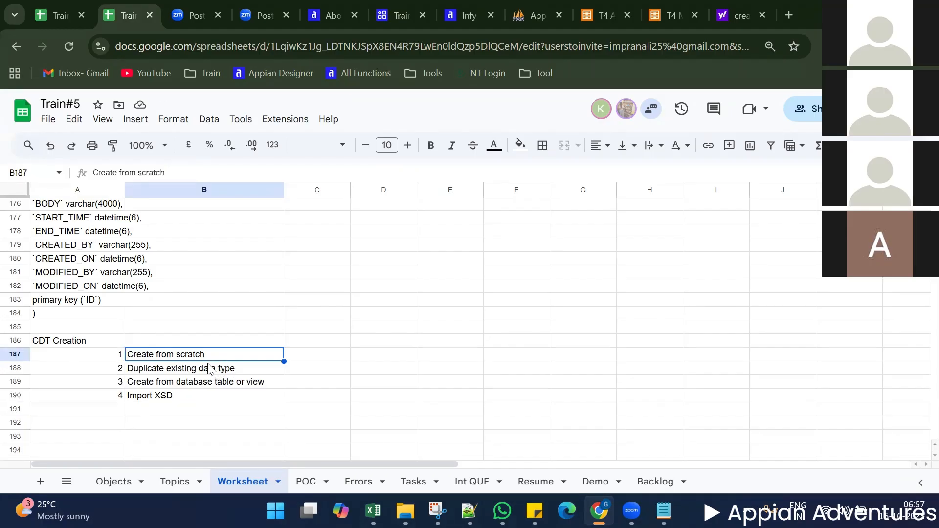
Switch to the T4 Attendees record type, open Modify Source Fields and review the field names and types
{"action": "left_click", "coordinate": [601, 6]}
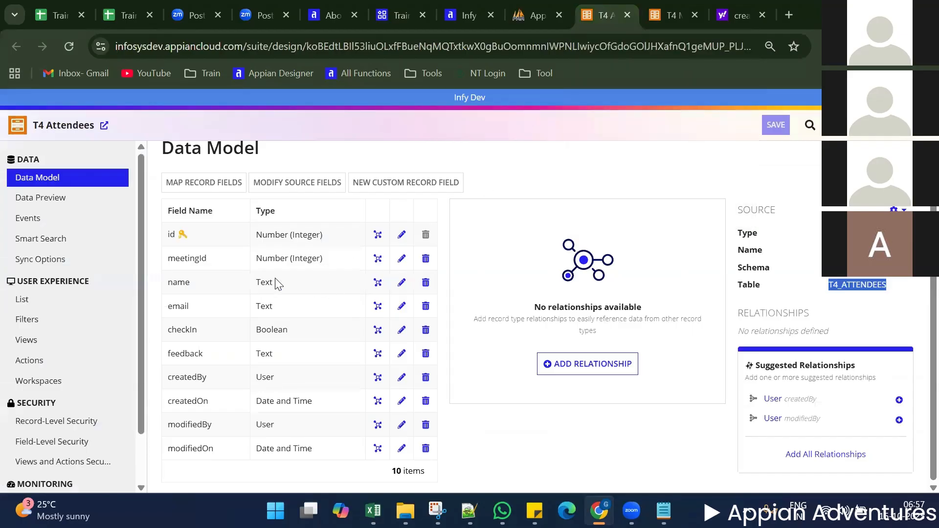
{"action": "left_click", "coordinate": [306, 187]}
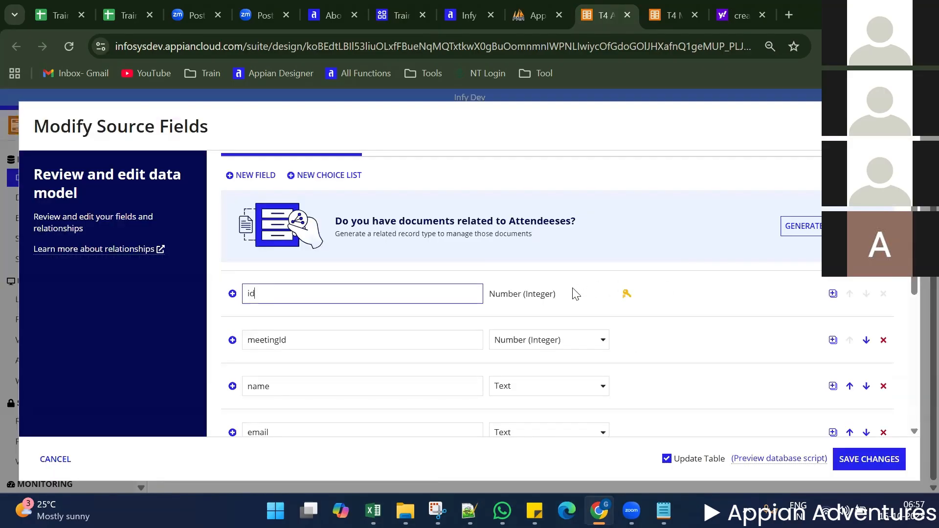
{"action": "left_click", "coordinate": [557, 296]}
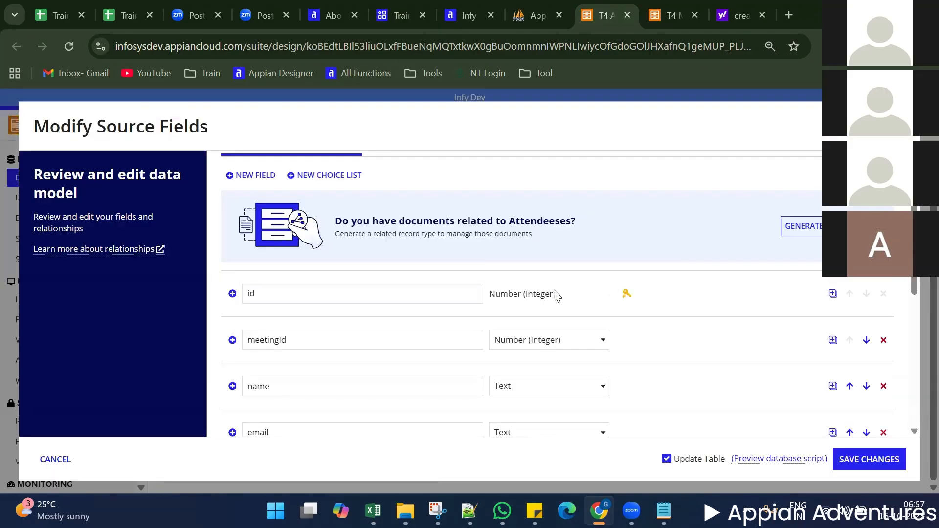
{"action": "scroll", "coordinate": [440, 294], "scroll_direction": "down", "scroll_amount": 3}
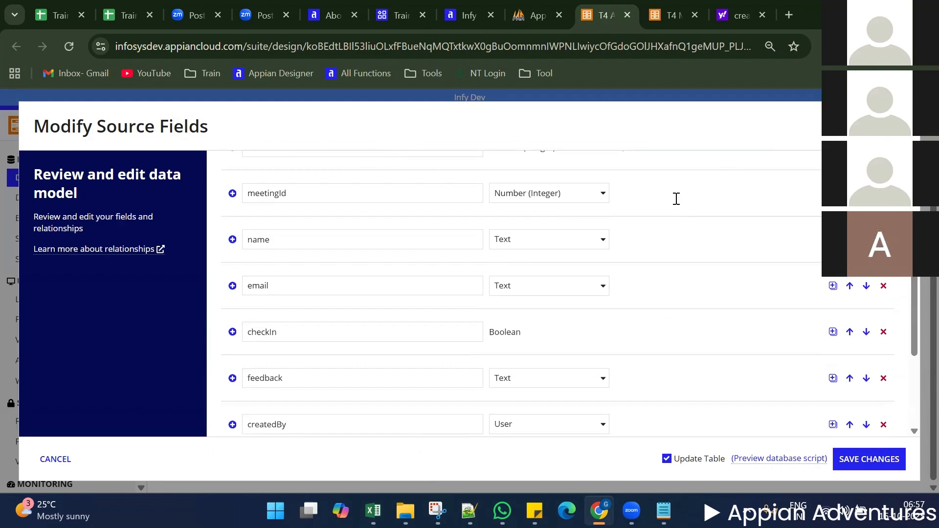
Return to the Create Data Type dialog in Train 4 and examine the fields required by Duplicate existing data type
{"action": "left_click", "coordinate": [381, 15]}
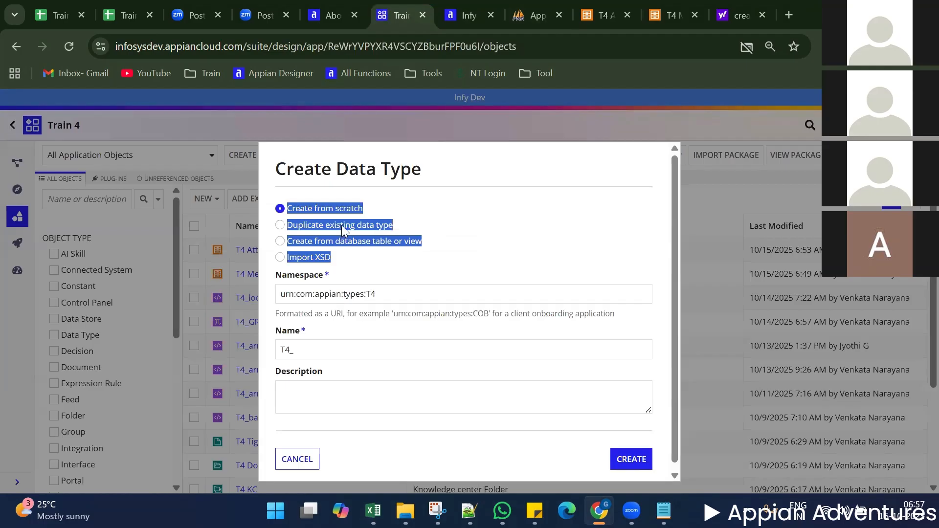
{"action": "left_click", "coordinate": [465, 172]}
{"action": "left_click_drag", "start_coordinate": [396, 226], "coordinate": [324, 230]}
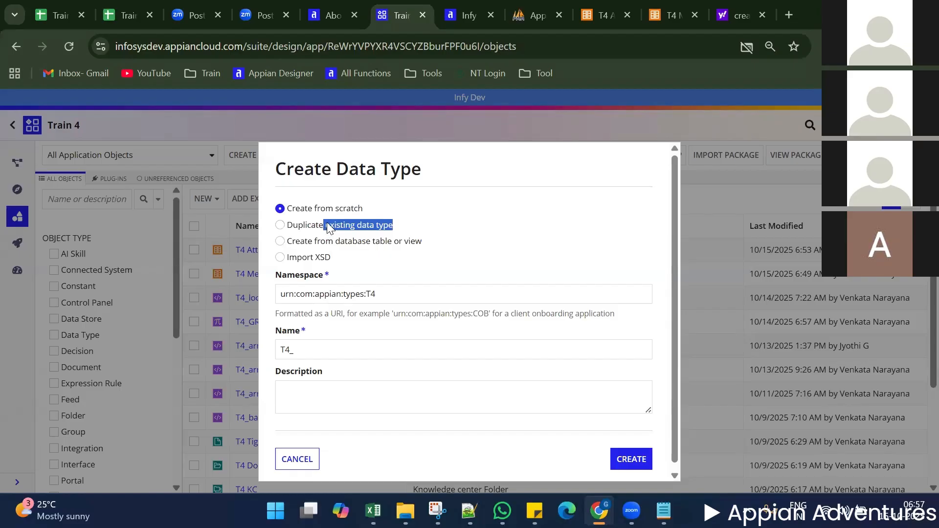
{"action": "left_click", "coordinate": [292, 229]}
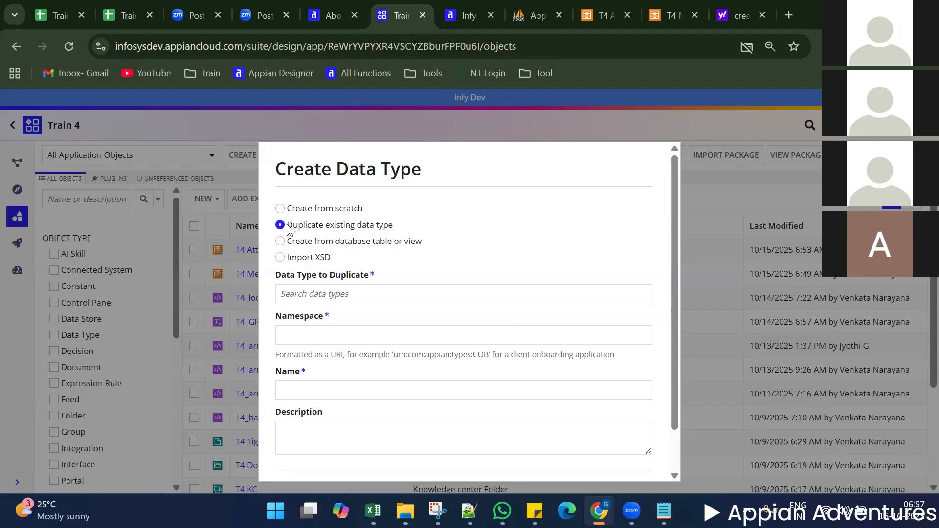
{"action": "scroll", "coordinate": [350, 252], "scroll_direction": "down", "scroll_amount": 1}
{"action": "scroll", "coordinate": [350, 257], "scroll_direction": "up", "scroll_amount": 1}
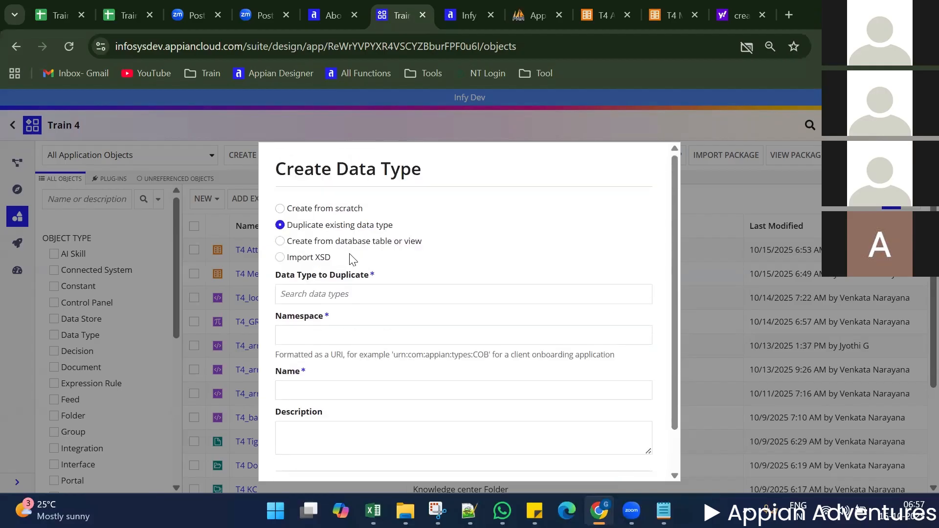
{"action": "double_click", "coordinate": [307, 276]}
{"action": "triple_click", "coordinate": [307, 277]}
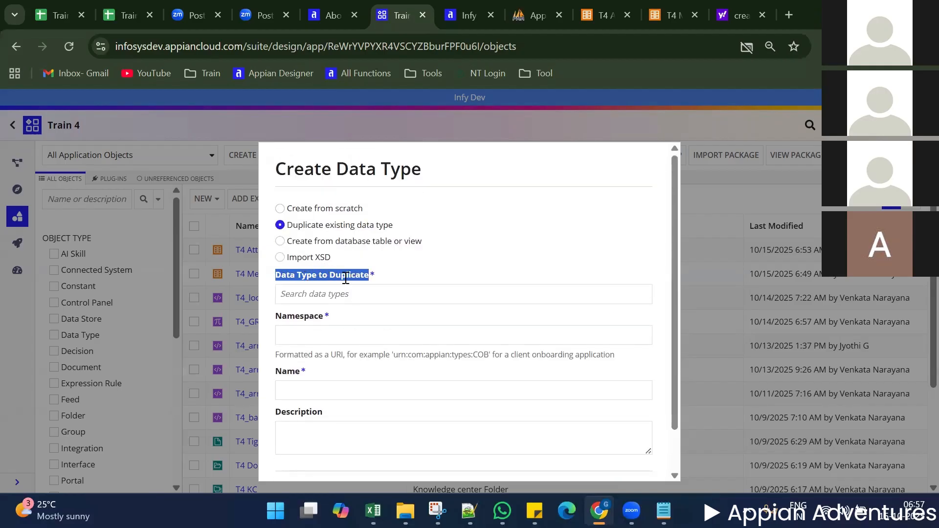
{"action": "double_click", "coordinate": [345, 277]}
{"action": "left_click", "coordinate": [332, 284]}
{"action": "scroll", "coordinate": [307, 341], "scroll_direction": "down", "scroll_amount": 1}
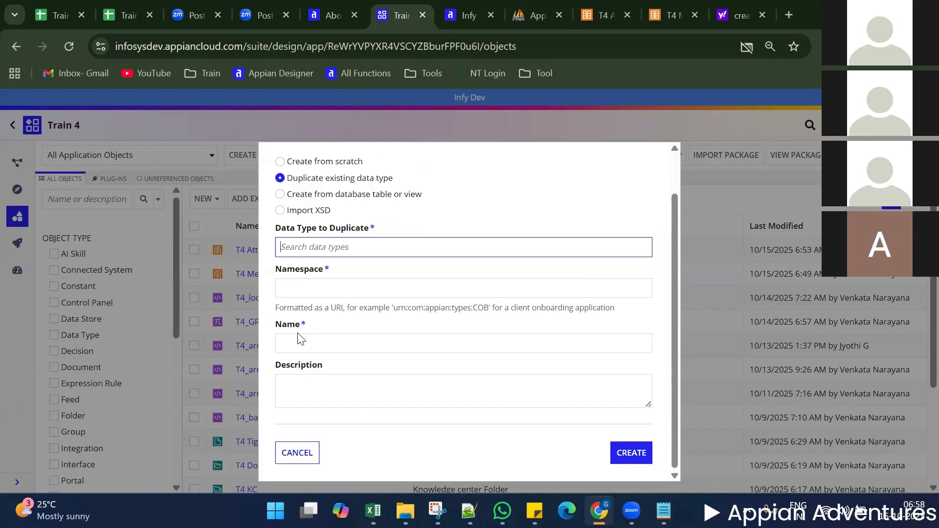
{"action": "scroll", "coordinate": [398, 272], "scroll_direction": "up", "scroll_amount": 1}
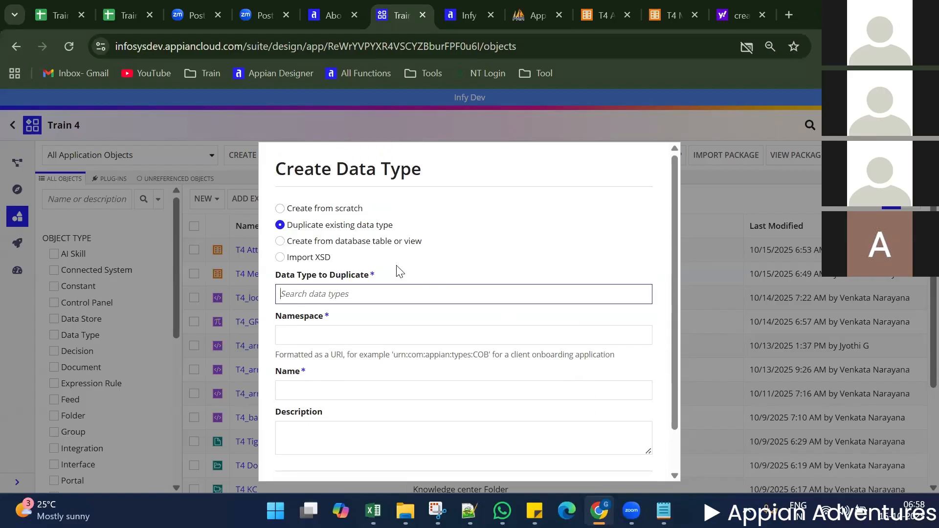
Examine the settings for Create from database table or view and Import XSD, opening and cancelling the XSD file chooser
{"action": "left_click", "coordinate": [344, 242]}
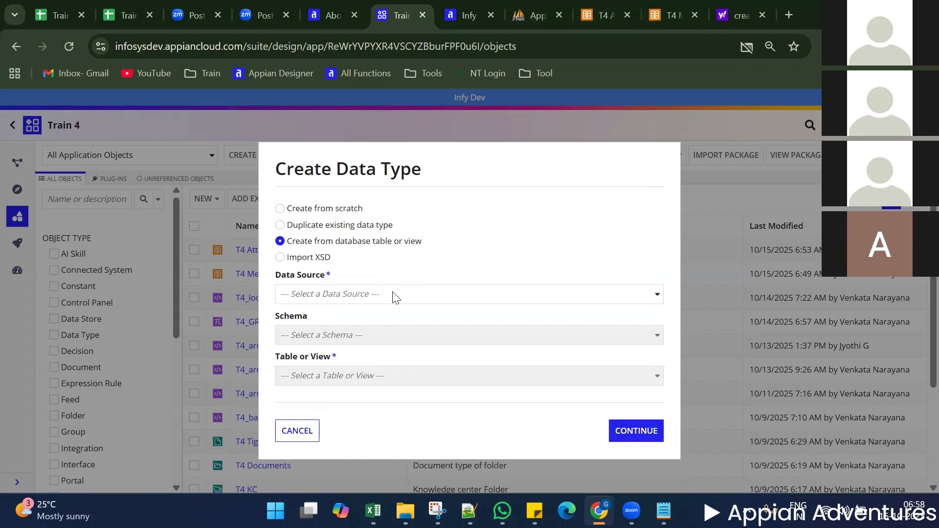
{"action": "double_click", "coordinate": [343, 167]}
{"action": "triple_click", "coordinate": [343, 167]}
{"action": "double_click", "coordinate": [344, 168]}
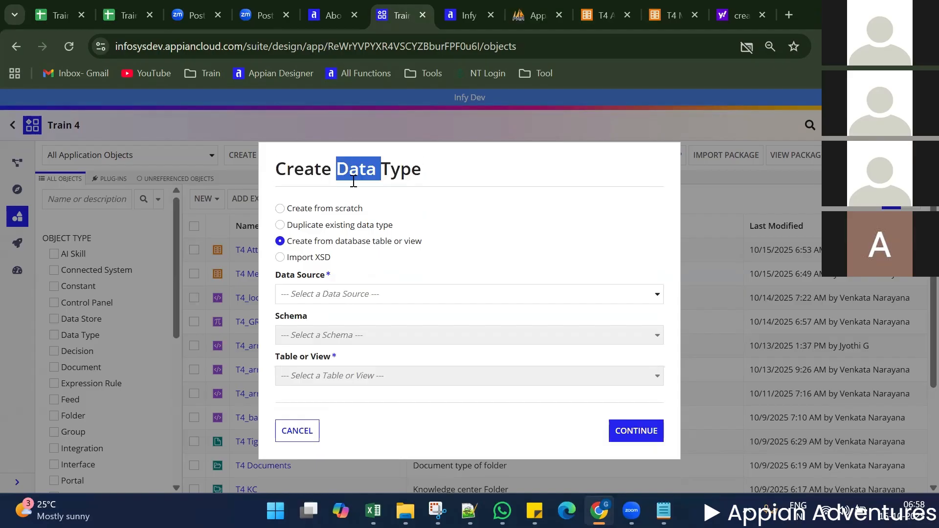
{"action": "left_click", "coordinate": [327, 259]}
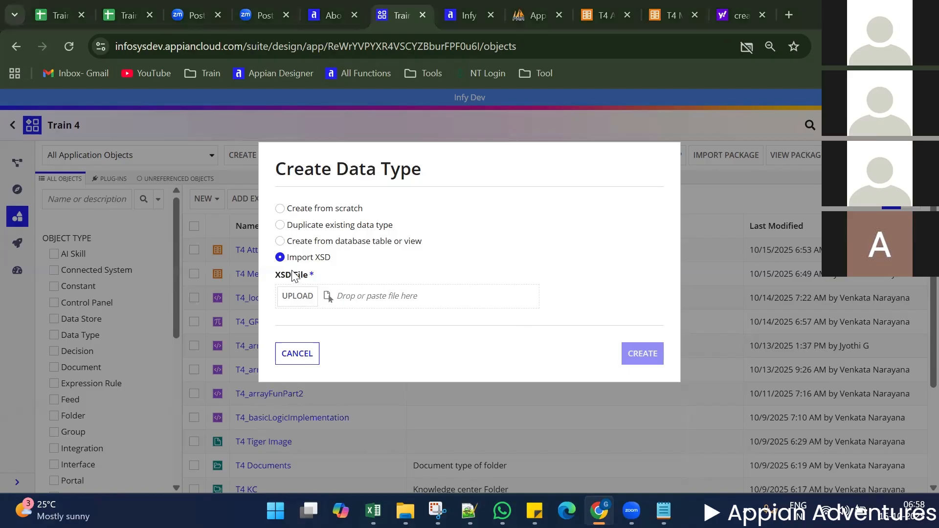
{"action": "left_click", "coordinate": [324, 294]}
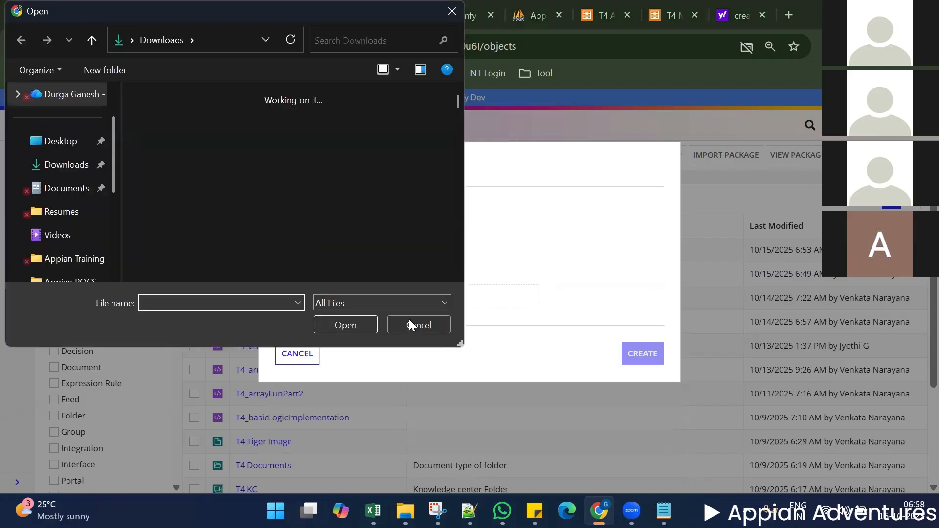
{"action": "left_click", "coordinate": [410, 325]}
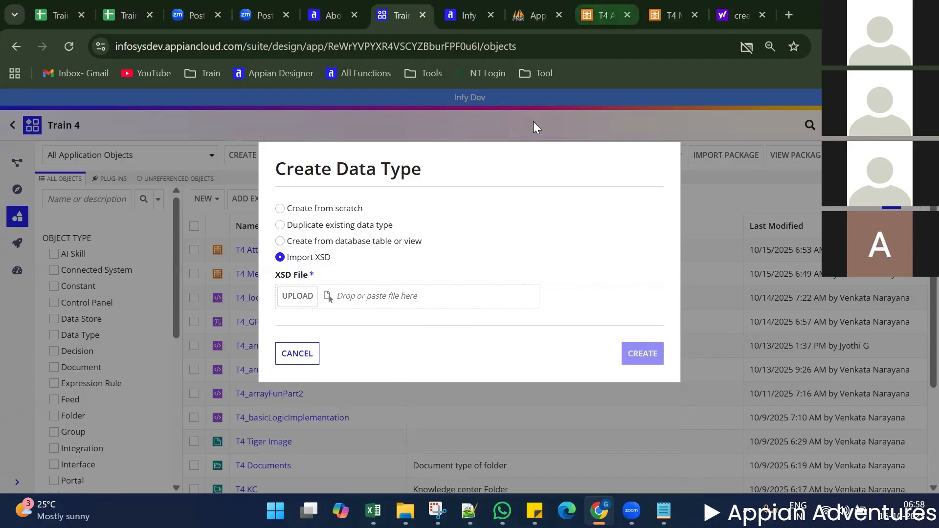
Switch back to the T4 Attendees source fields and look through the whole list from id to modifiedOn
{"action": "left_click", "coordinate": [606, 16]}
{"action": "scroll", "coordinate": [512, 293], "scroll_direction": "down", "scroll_amount": 3}
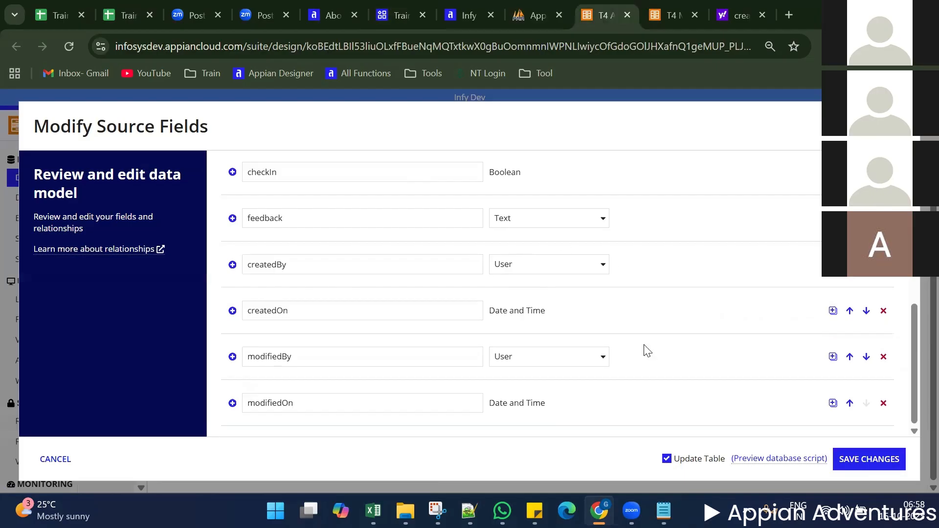
{"action": "scroll", "coordinate": [494, 262], "scroll_direction": "up", "scroll_amount": 6}
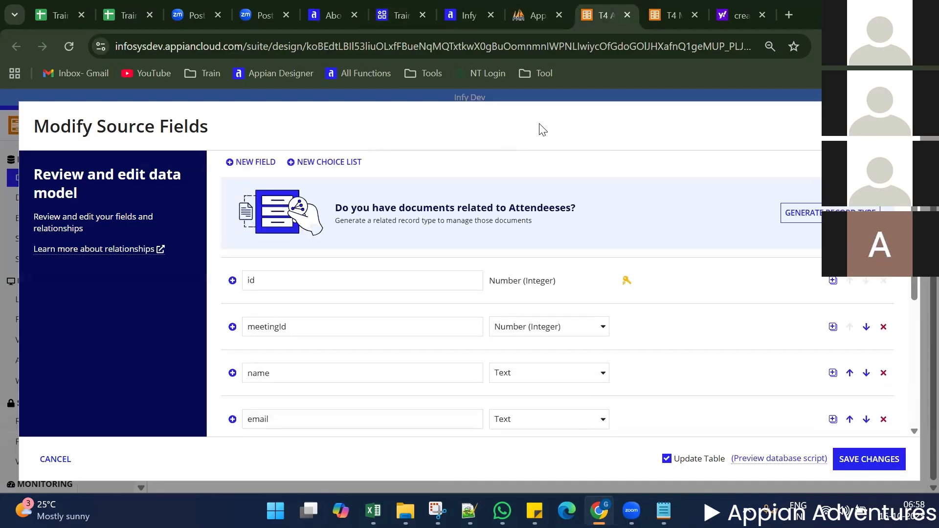
Return to the Train 4 Create Data Type dialog and choose creation from a database table or view with data source jdbc/Appian (Tomcat)
{"action": "left_click", "coordinate": [386, 15]}
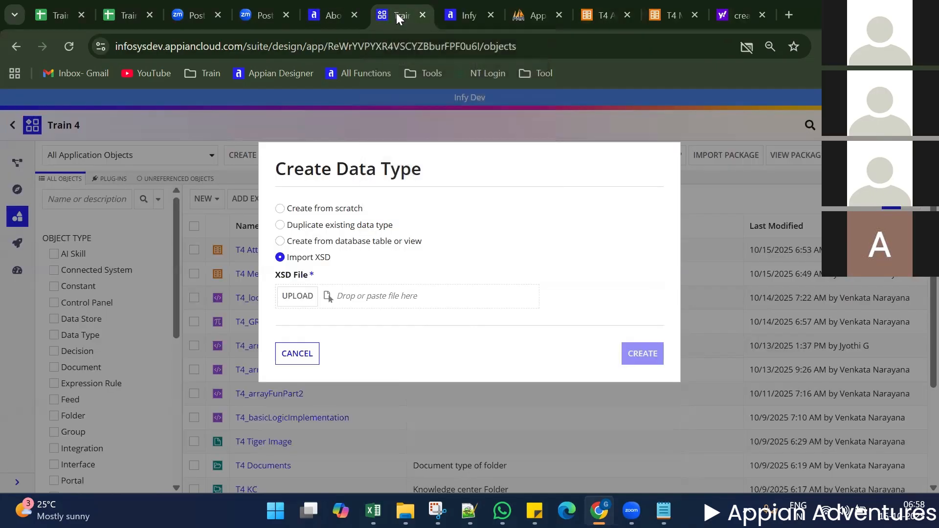
{"action": "left_click", "coordinate": [293, 228]}
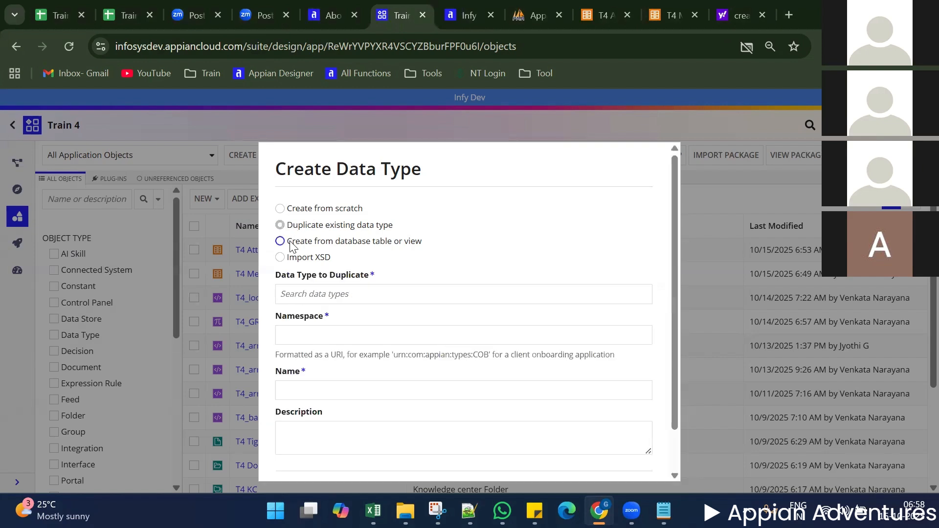
{"action": "left_click", "coordinate": [292, 242]}
{"action": "left_click", "coordinate": [342, 225]}
{"action": "left_click", "coordinate": [313, 241]}
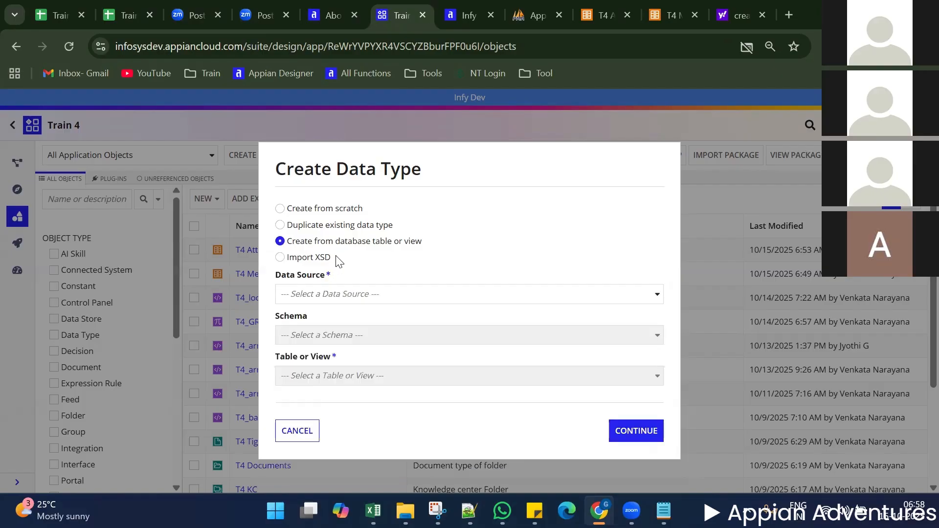
{"action": "left_click", "coordinate": [367, 294]}
{"action": "scroll", "coordinate": [359, 258], "scroll_direction": "down", "scroll_amount": 5}
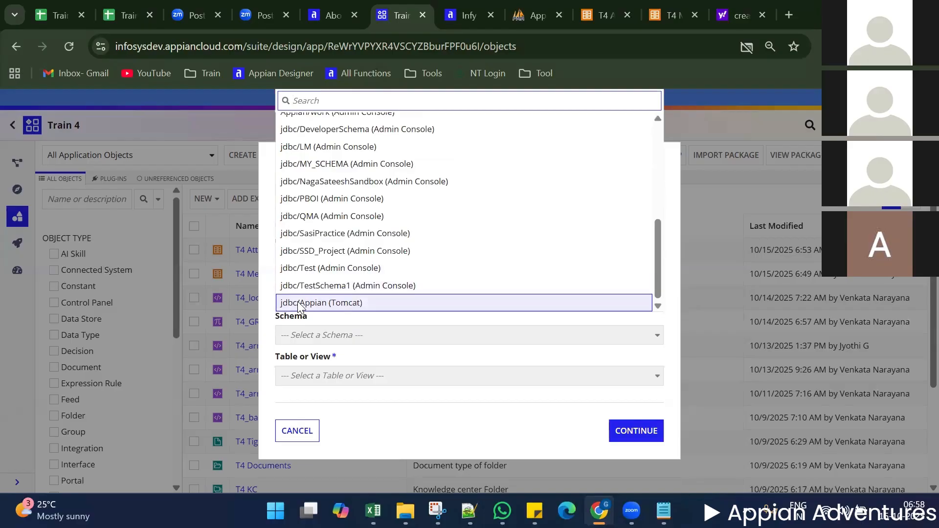
{"action": "left_click", "coordinate": [326, 304]}
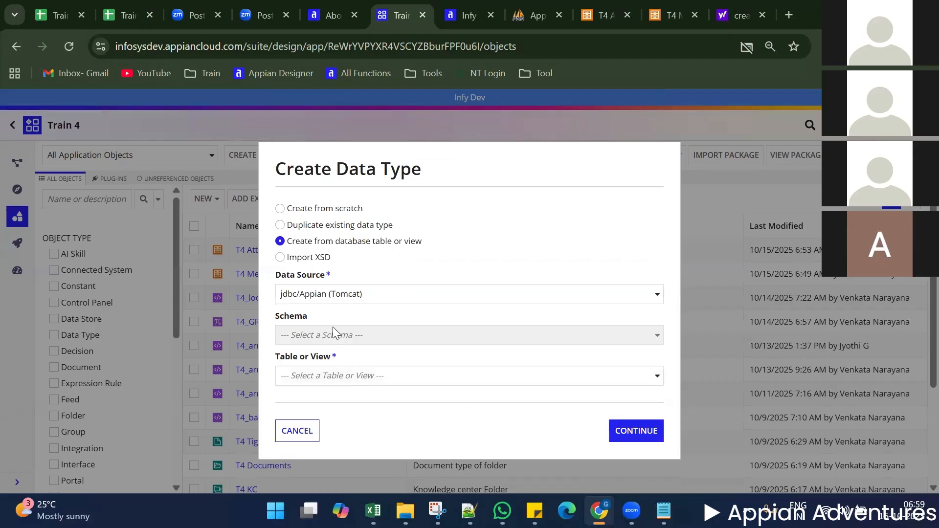
Find the T4_MEETING table by searching for "t4", select it as the source and continue to the data type definition
{"action": "left_click", "coordinate": [348, 375]}
{"action": "scroll", "coordinate": [348, 363], "scroll_direction": "down", "scroll_amount": 1}
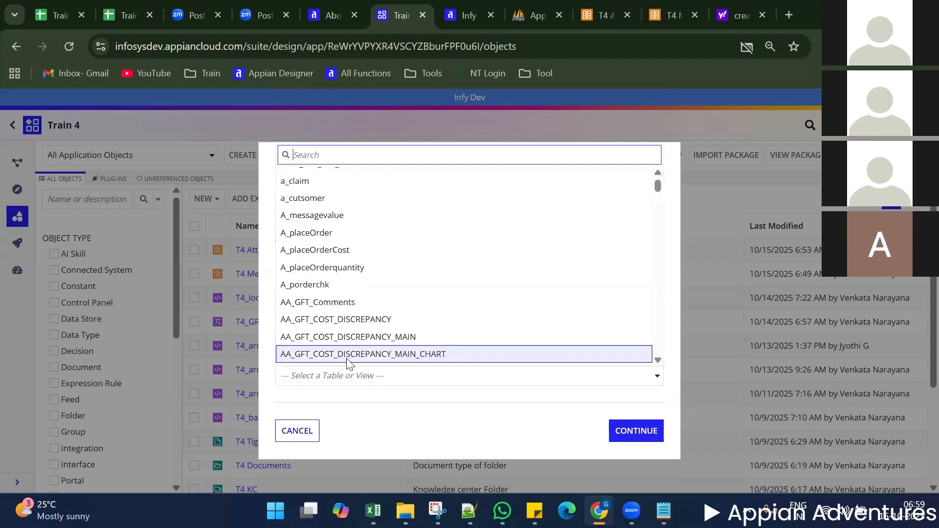
{"action": "type", "text": "t4"}
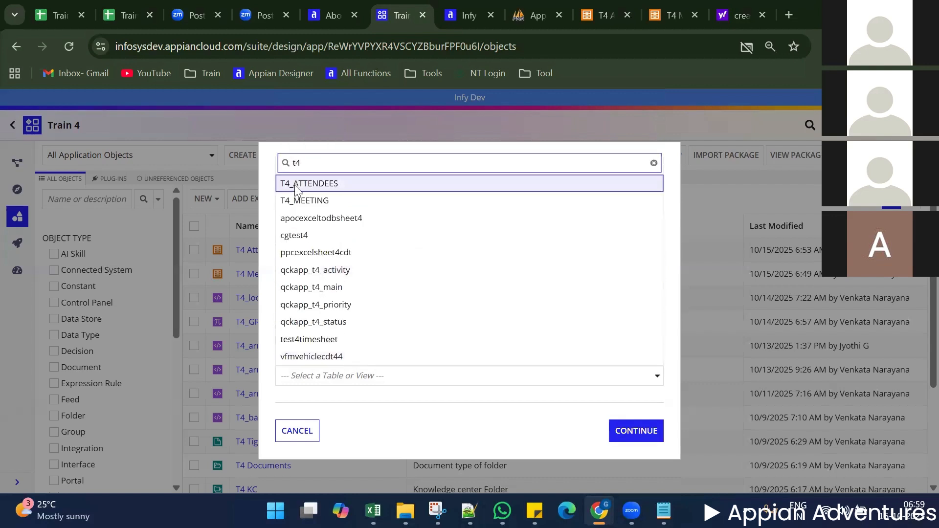
{"action": "left_click", "coordinate": [307, 200]}
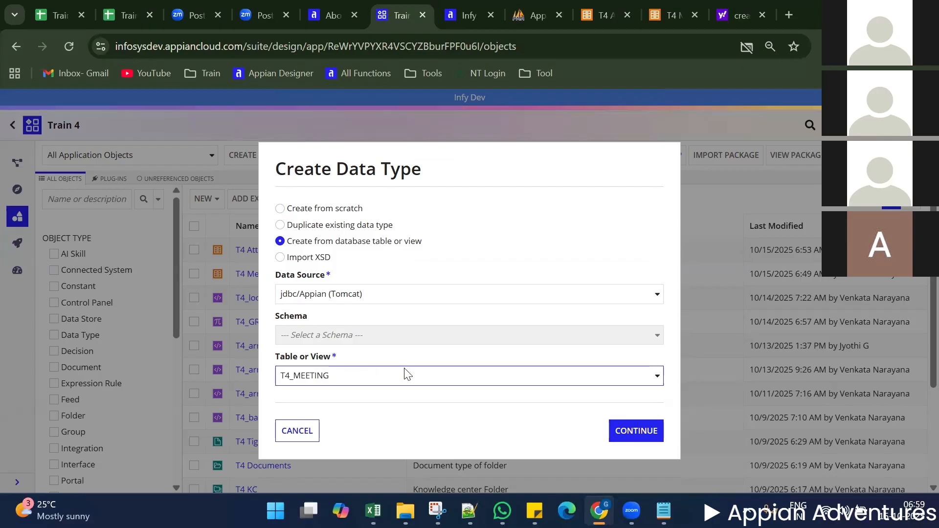
{"action": "left_click", "coordinate": [650, 434]}
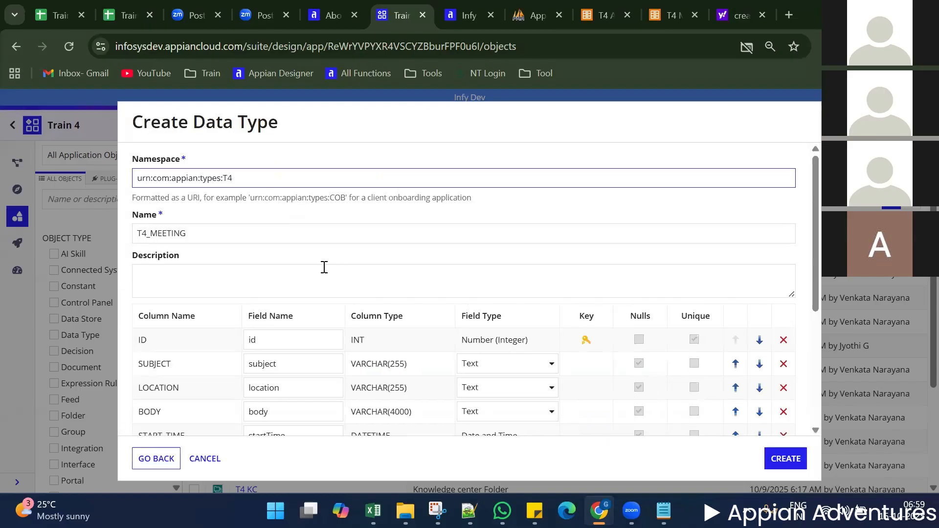
Review the new data type's namespace, name and the field names generated from the T4_MEETING columns
{"action": "scroll", "coordinate": [300, 259], "scroll_direction": "down", "scroll_amount": 2}
{"action": "scroll", "coordinate": [209, 283], "scroll_direction": "up", "scroll_amount": 2}
{"action": "left_click", "coordinate": [189, 232]}
{"action": "scroll", "coordinate": [241, 279], "scroll_direction": "down", "scroll_amount": 5}
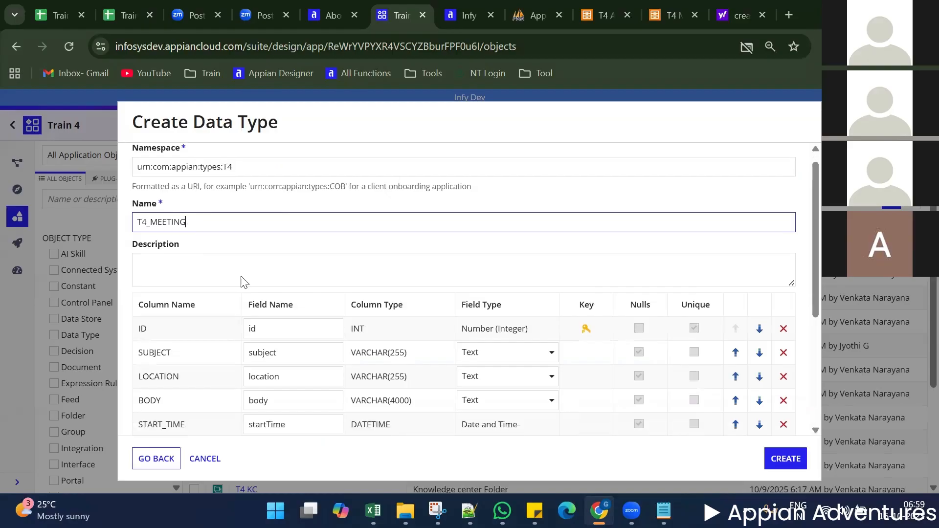
{"action": "scroll", "coordinate": [244, 304], "scroll_direction": "up", "scroll_amount": 5}
{"action": "scroll", "coordinate": [248, 331], "scroll_direction": "down", "scroll_amount": 2}
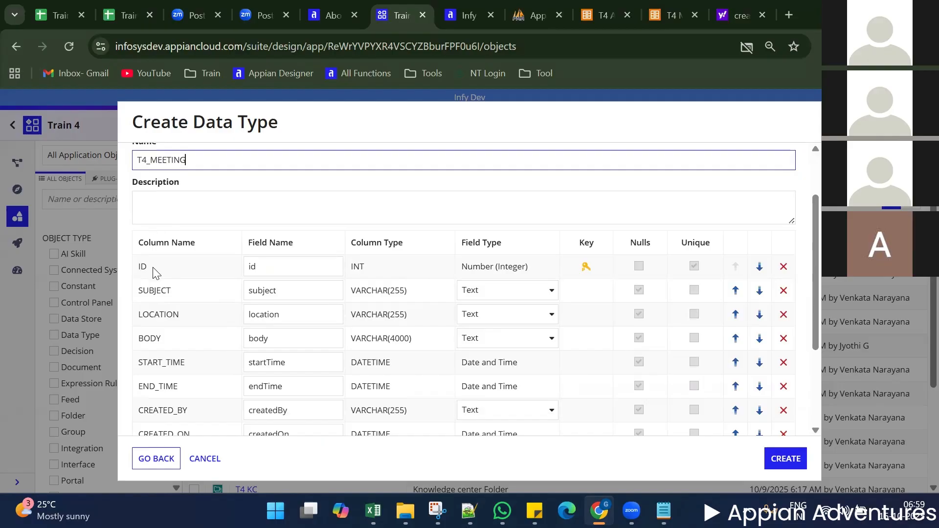
{"action": "double_click", "coordinate": [263, 267]}
{"action": "scroll", "coordinate": [279, 274], "scroll_direction": "down", "scroll_amount": 2}
{"action": "double_click", "coordinate": [304, 223]}
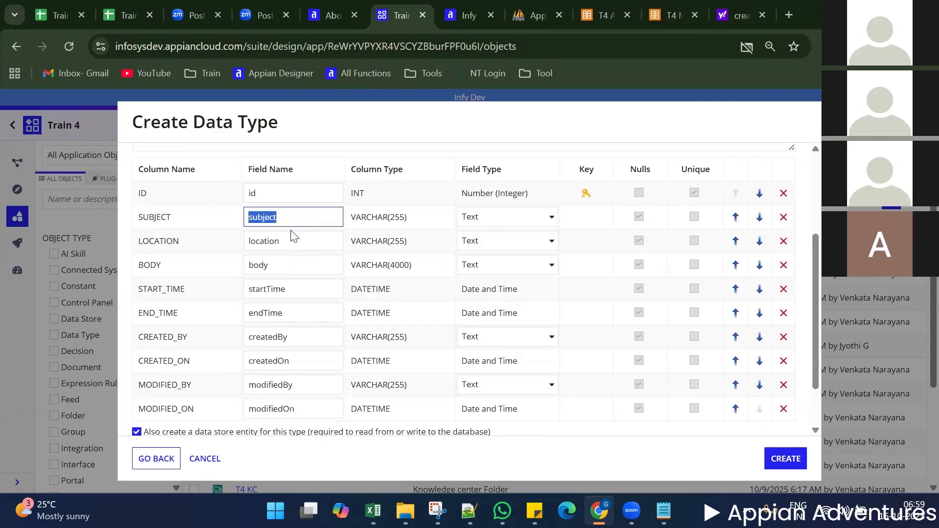
{"action": "double_click", "coordinate": [289, 235]}
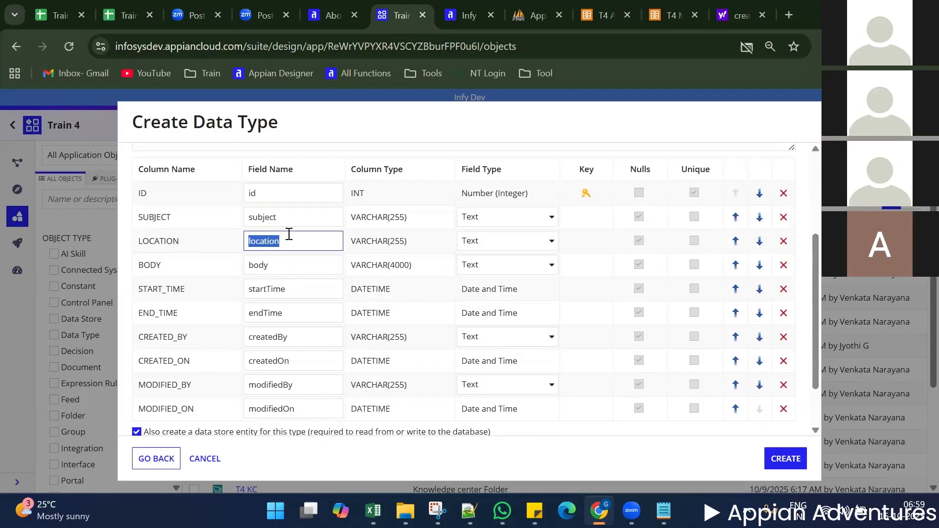
Compare the column names with the field names and field types, down to the data store entity settings
{"action": "double_click", "coordinate": [152, 194]}
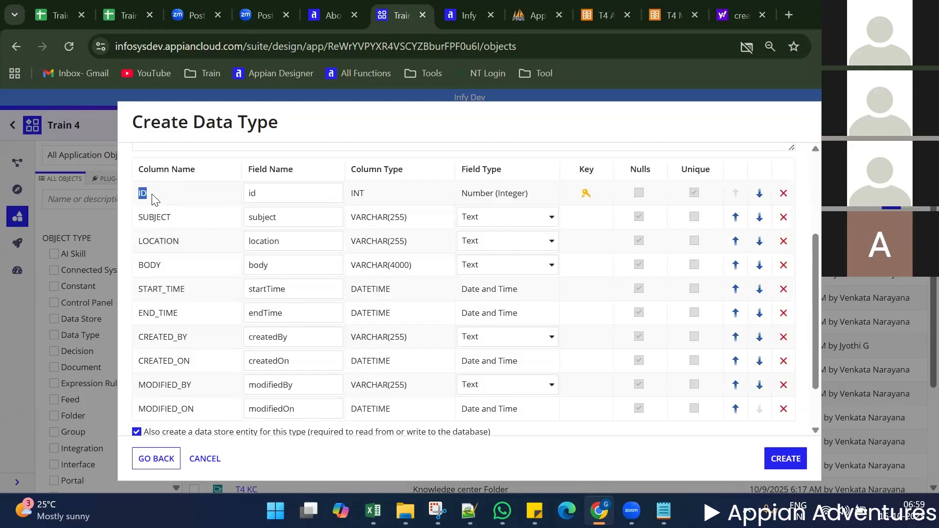
{"action": "triple_click", "coordinate": [282, 168]}
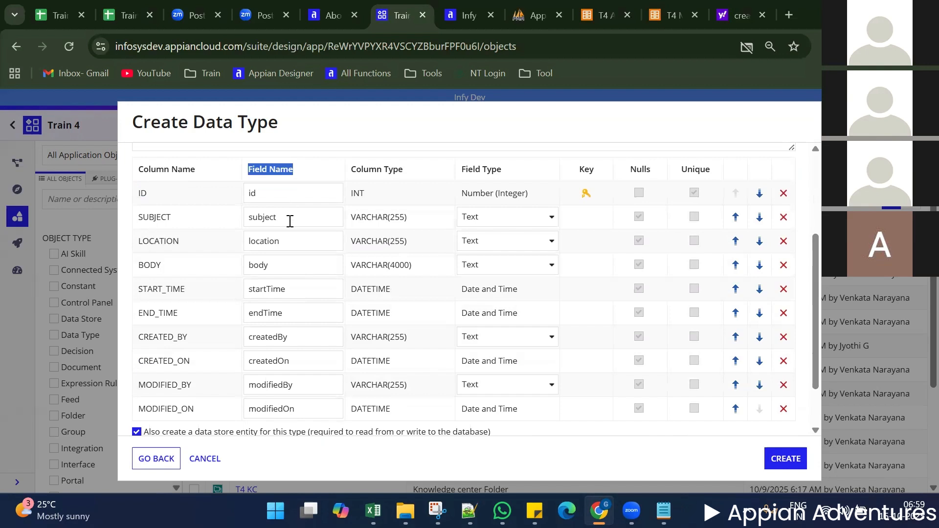
{"action": "triple_click", "coordinate": [293, 170]}
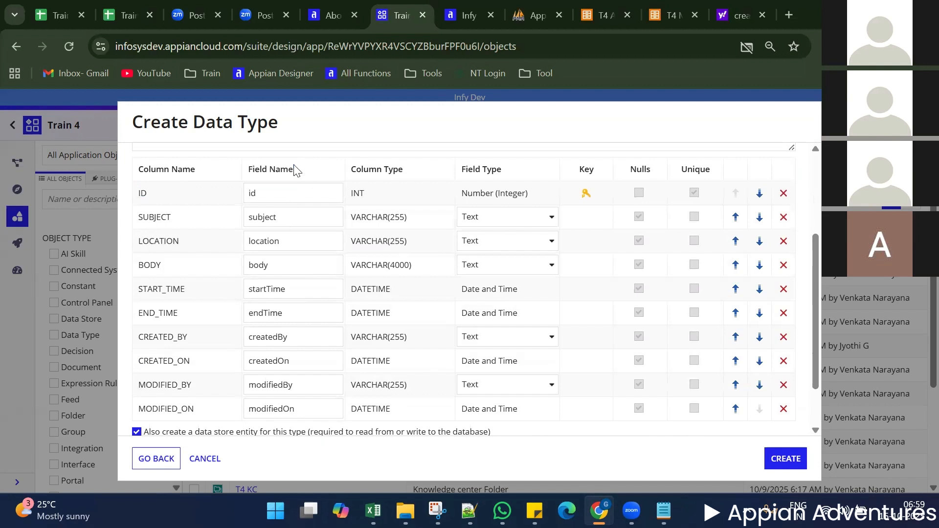
{"action": "triple_click", "coordinate": [488, 169]}
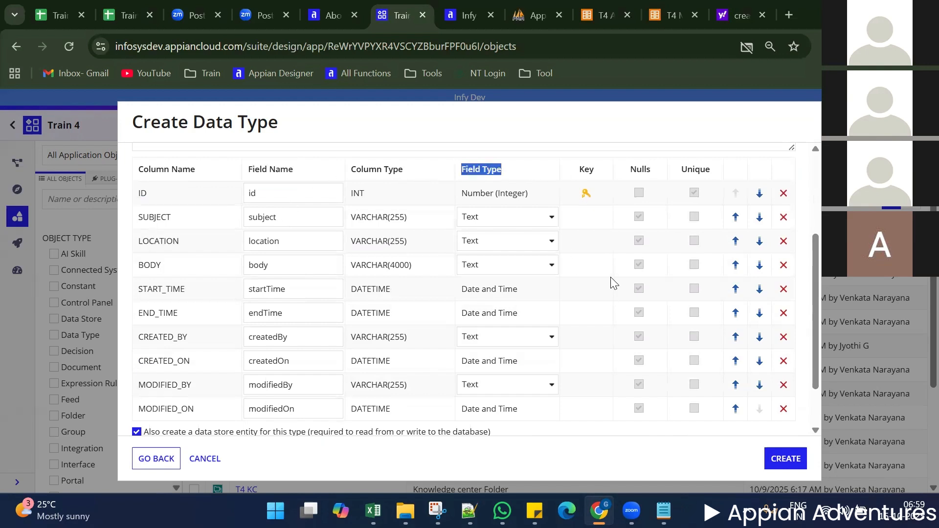
{"action": "scroll", "coordinate": [537, 321], "scroll_direction": "down", "scroll_amount": 2}
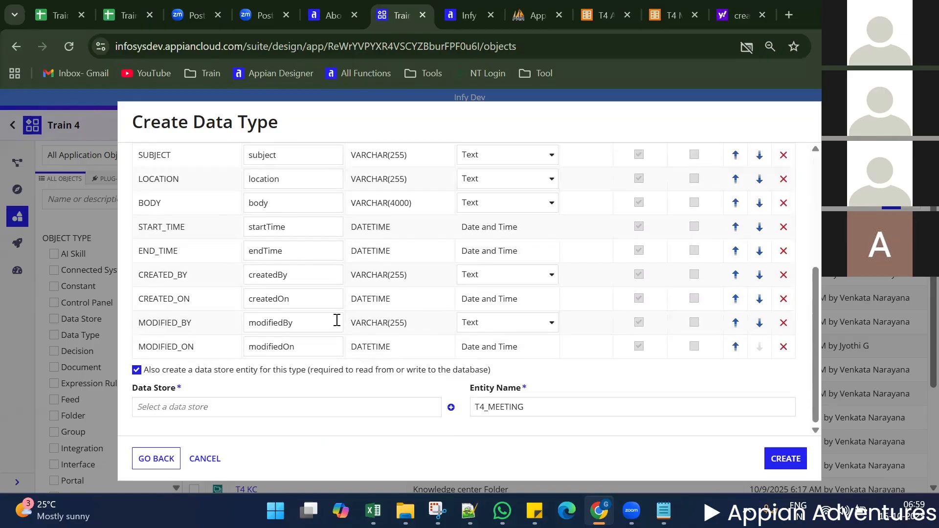
{"action": "scroll", "coordinate": [337, 320], "scroll_direction": "up", "scroll_amount": 5}
{"action": "scroll", "coordinate": [337, 319], "scroll_direction": "down", "scroll_amount": 4}
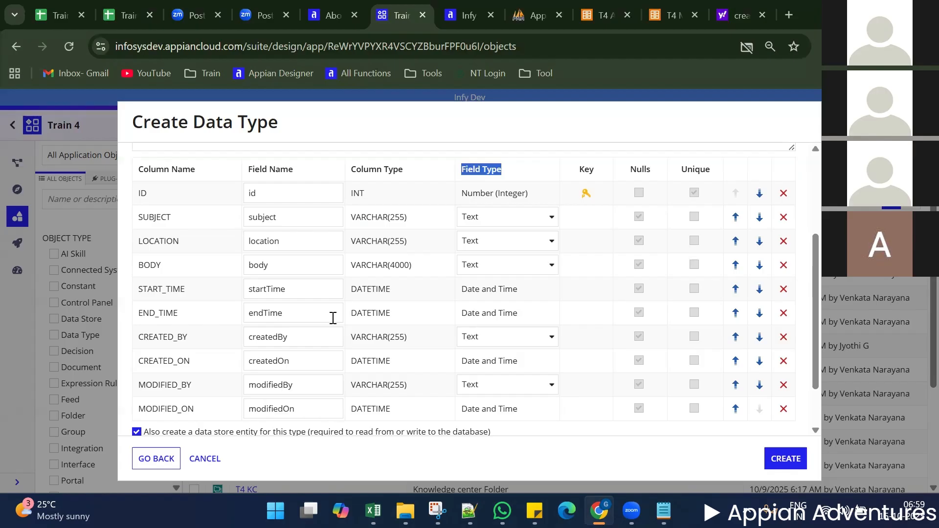
{"action": "scroll", "coordinate": [326, 317], "scroll_direction": "down", "scroll_amount": 2}
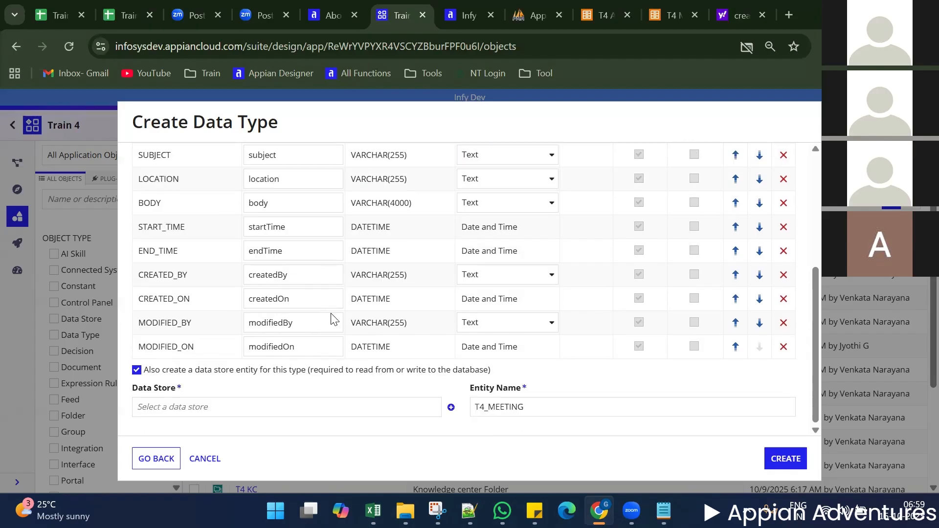
Create a new data store named "T4 DS" for the data type's data store entity, leaving its description empty
{"action": "left_click", "coordinate": [225, 407]}
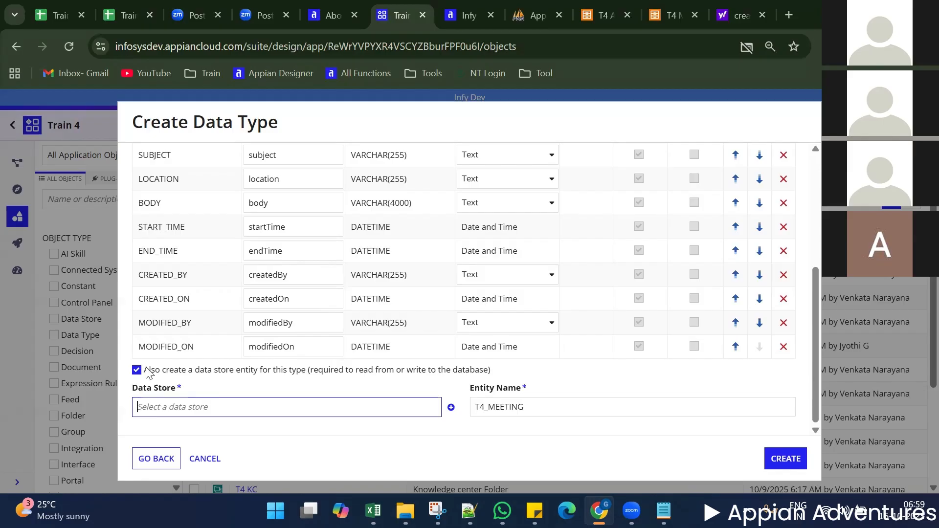
{"action": "left_click_drag", "start_coordinate": [154, 371], "coordinate": [323, 378]}
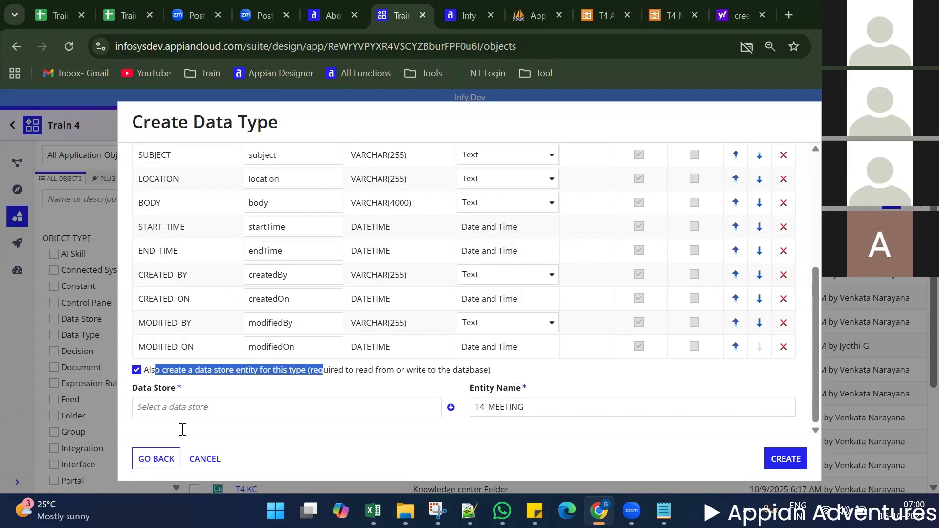
{"action": "left_click", "coordinate": [196, 409]}
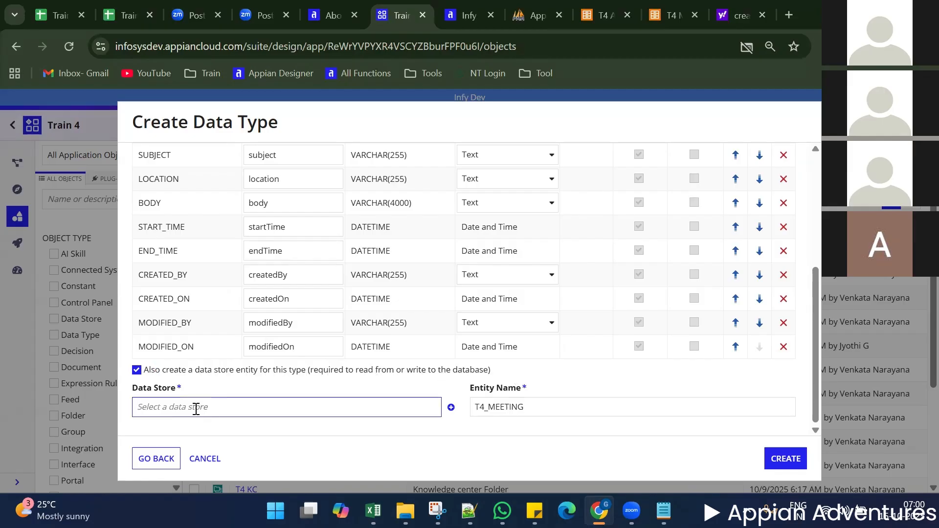
{"action": "left_click", "coordinate": [450, 410]}
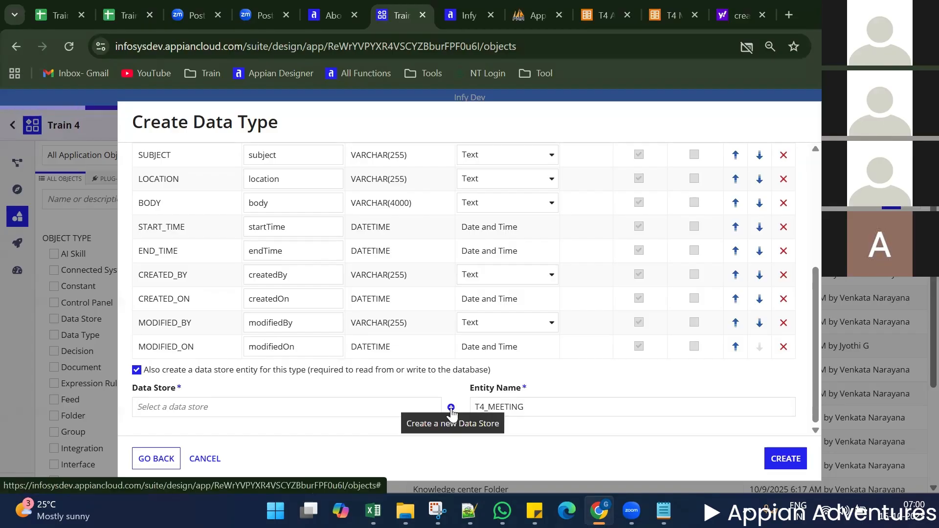
{"action": "type", "text": "T4 DS"}
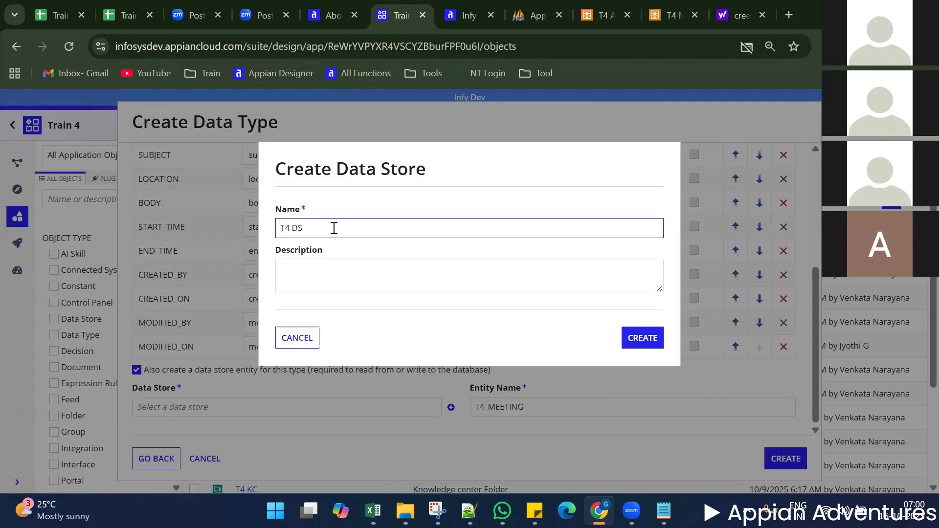
{"action": "left_click", "coordinate": [344, 279]}
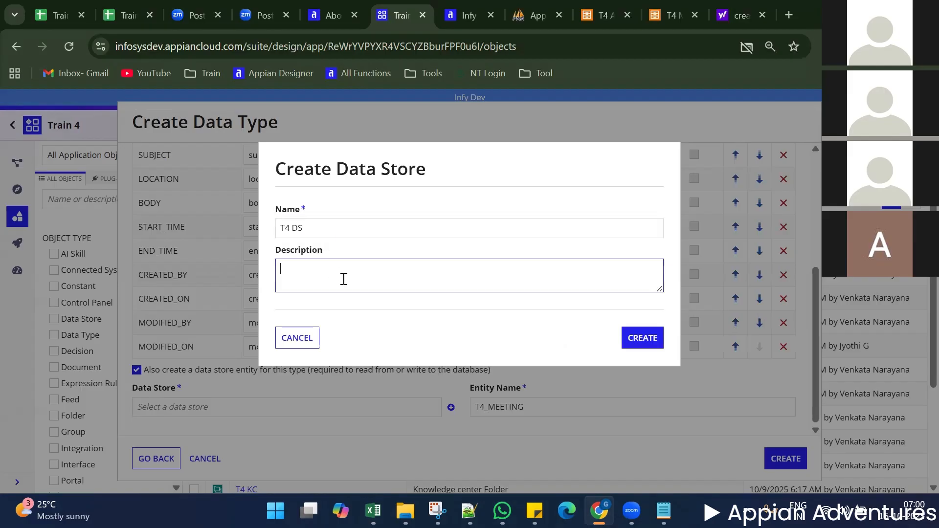
{"action": "left_click", "coordinate": [317, 227]}
{"action": "left_click", "coordinate": [637, 337]}
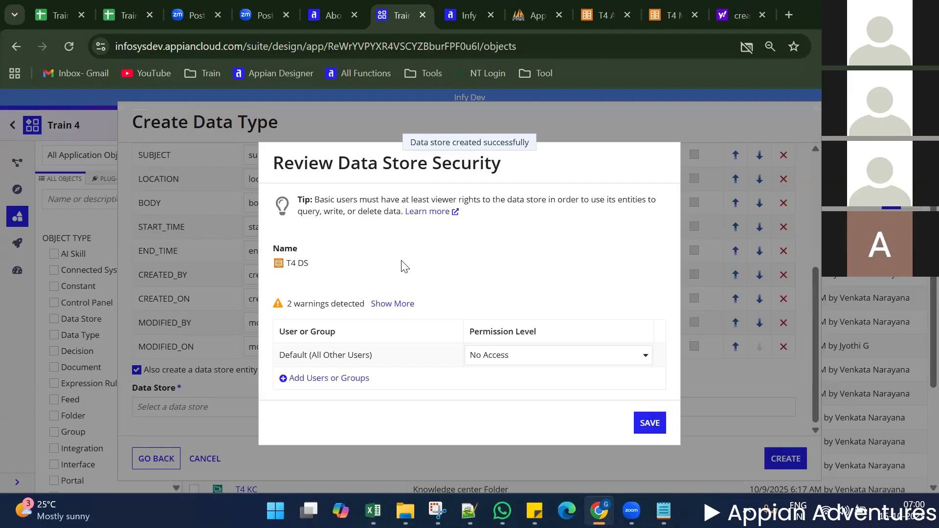
Add the T4 Admin and T4 Users groups to the T4 DS data store's security
{"action": "left_click", "coordinate": [313, 379]}
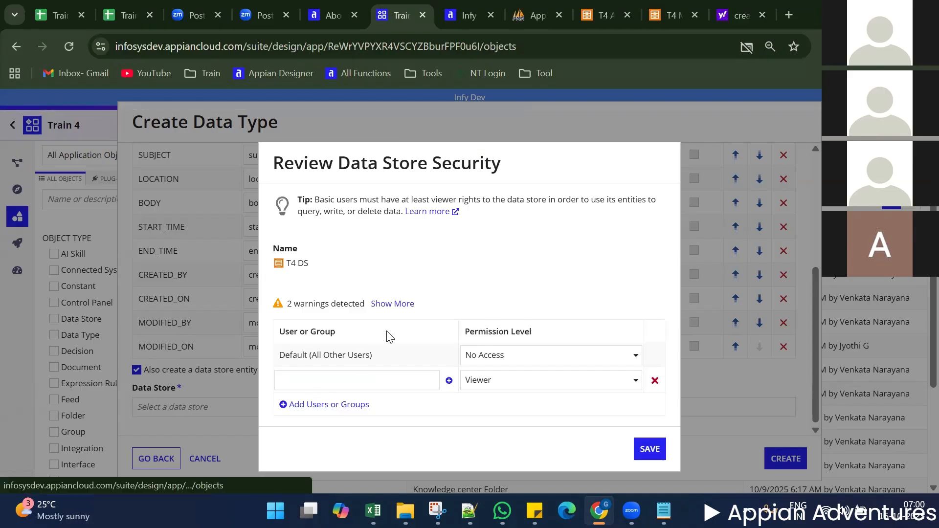
{"action": "left_click", "coordinate": [332, 379]}
{"action": "type", "text": "t4"}
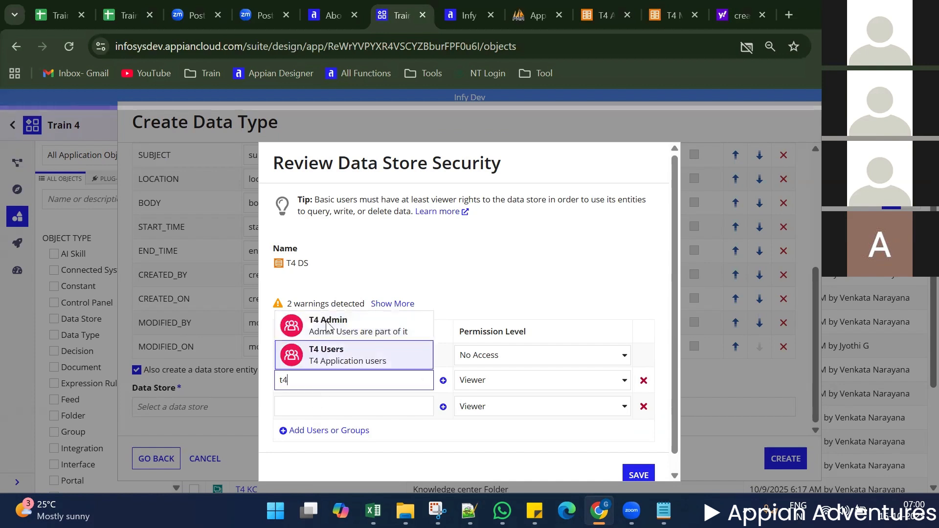
{"action": "left_click", "coordinate": [308, 326]}
{"action": "left_click", "coordinate": [308, 405]}
{"action": "type", "text": "t4"}
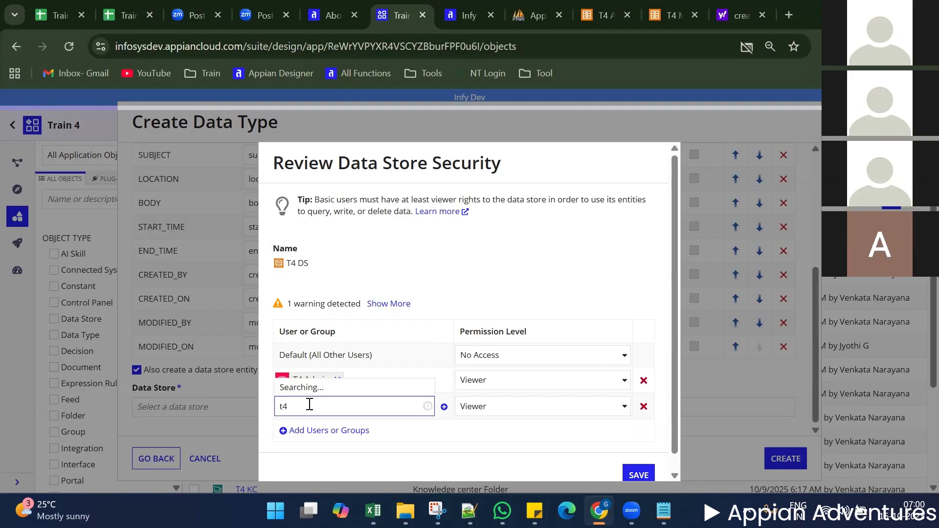
{"action": "left_click", "coordinate": [313, 384]}
Set the T4 Admin group's permission level to Administrator, save the data store security and recheck the T4_MEETING data type definition
{"action": "left_click", "coordinate": [531, 381]}
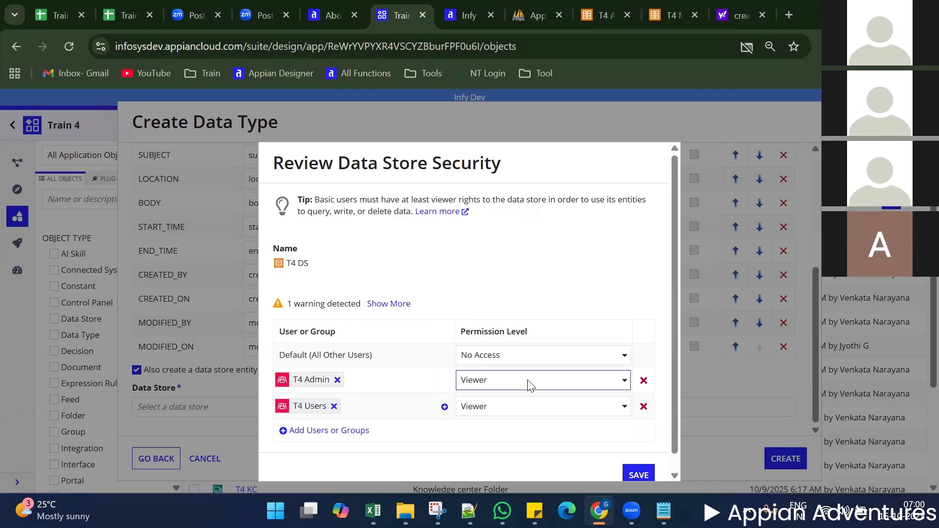
{"action": "left_click", "coordinate": [489, 396]}
{"action": "scroll", "coordinate": [490, 387], "scroll_direction": "down", "scroll_amount": 1}
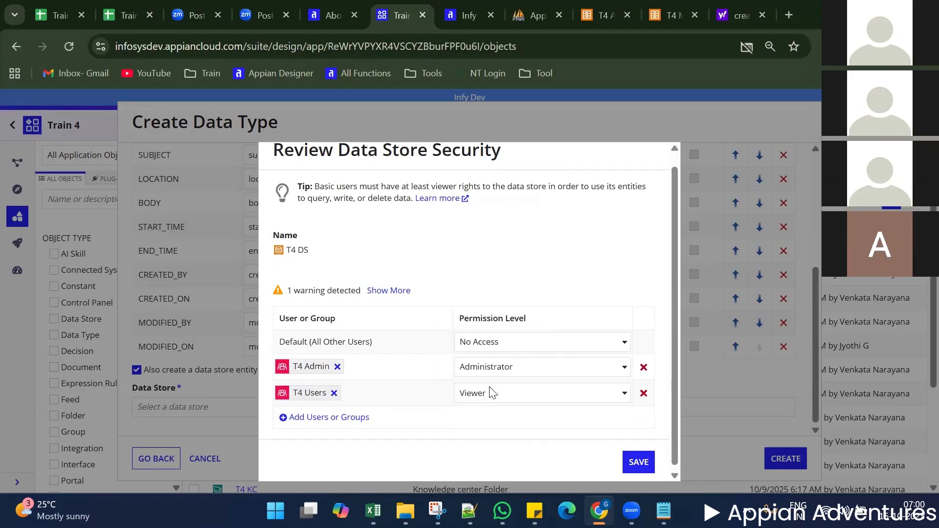
{"action": "left_click", "coordinate": [644, 460]}
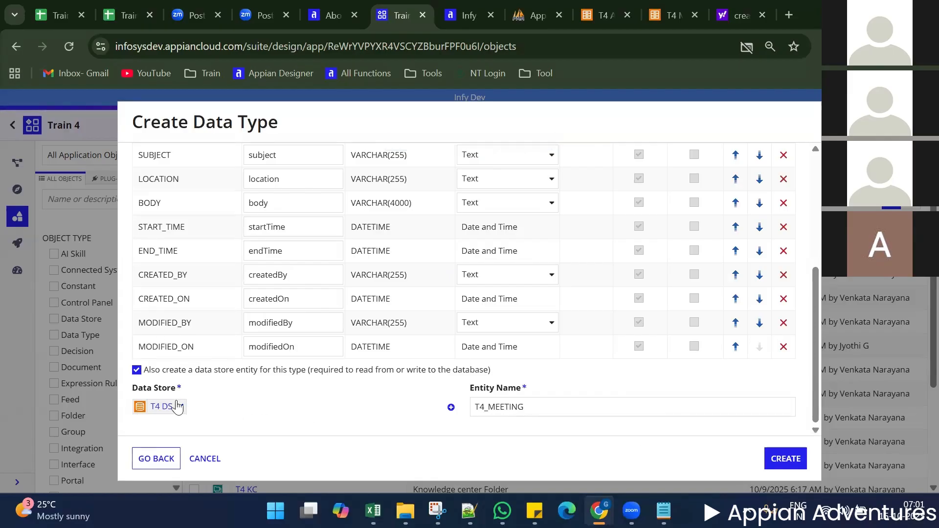
{"action": "scroll", "coordinate": [551, 401], "scroll_direction": "up", "scroll_amount": 5}
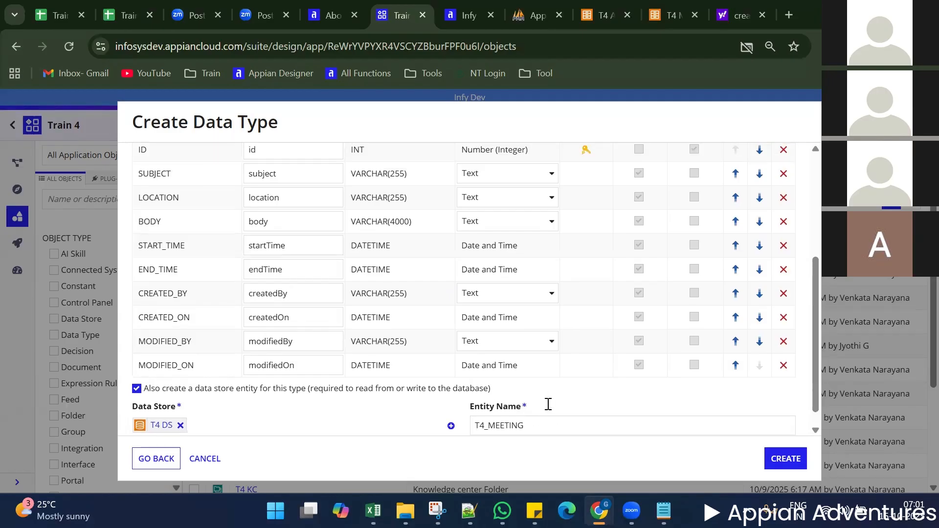
{"action": "scroll", "coordinate": [436, 336], "scroll_direction": "down", "scroll_amount": 5}
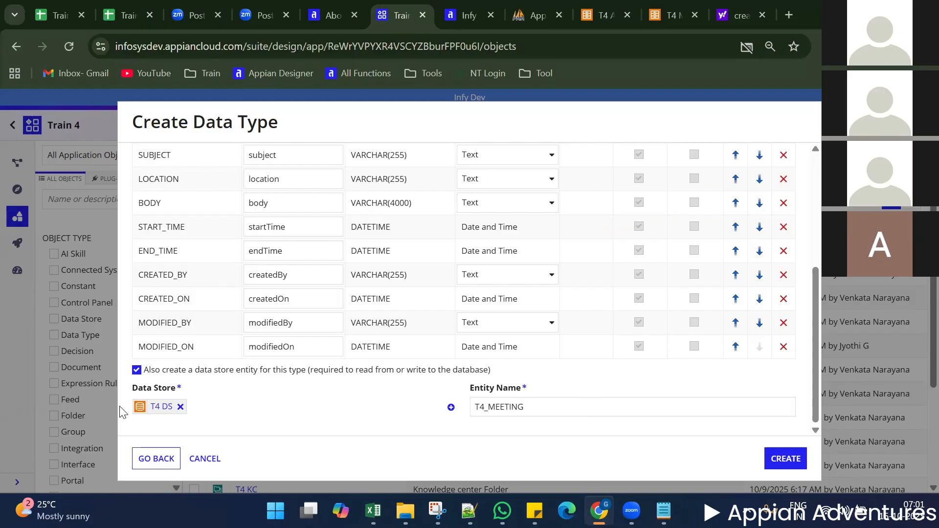
Open the T4 DS data store and examine the data sources available to it, leaving the current selection in place
{"action": "left_click", "coordinate": [160, 407]}
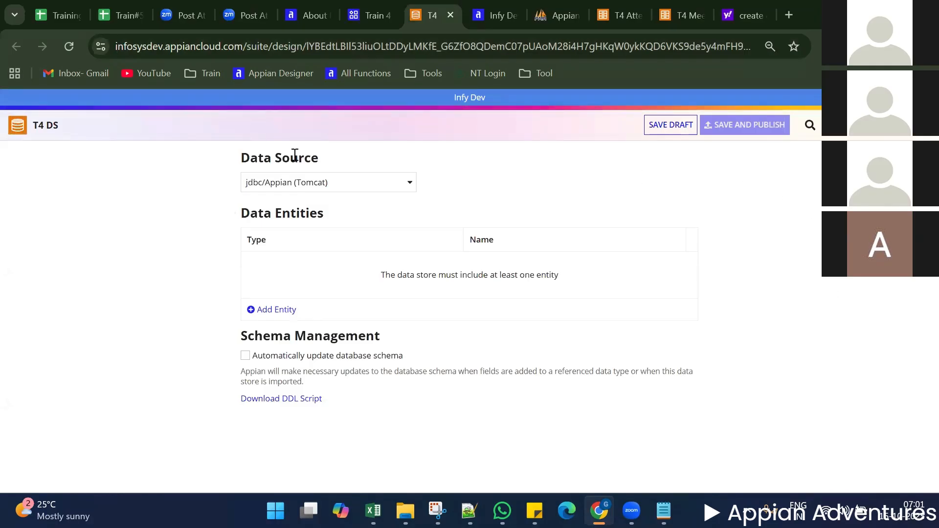
{"action": "left_click", "coordinate": [338, 186]}
{"action": "scroll", "coordinate": [338, 310], "scroll_direction": "down", "scroll_amount": 10}
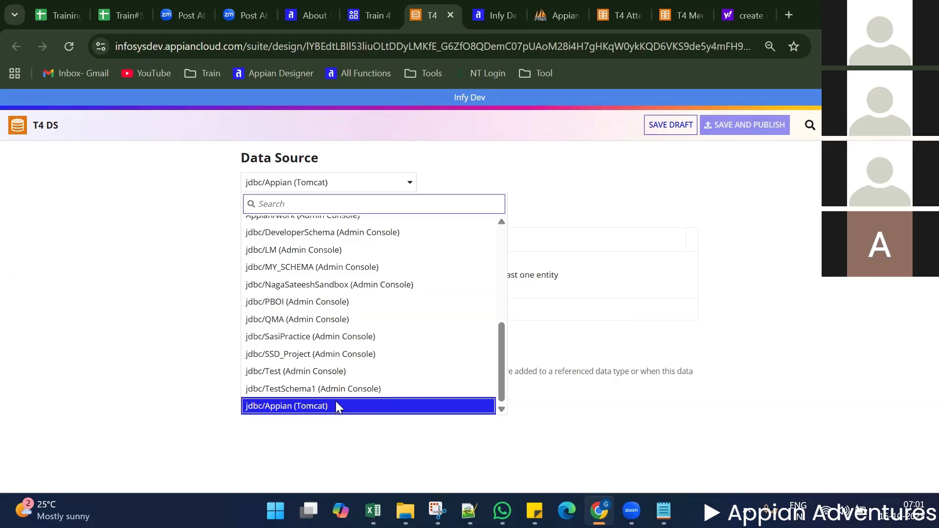
{"action": "left_click", "coordinate": [140, 287]}
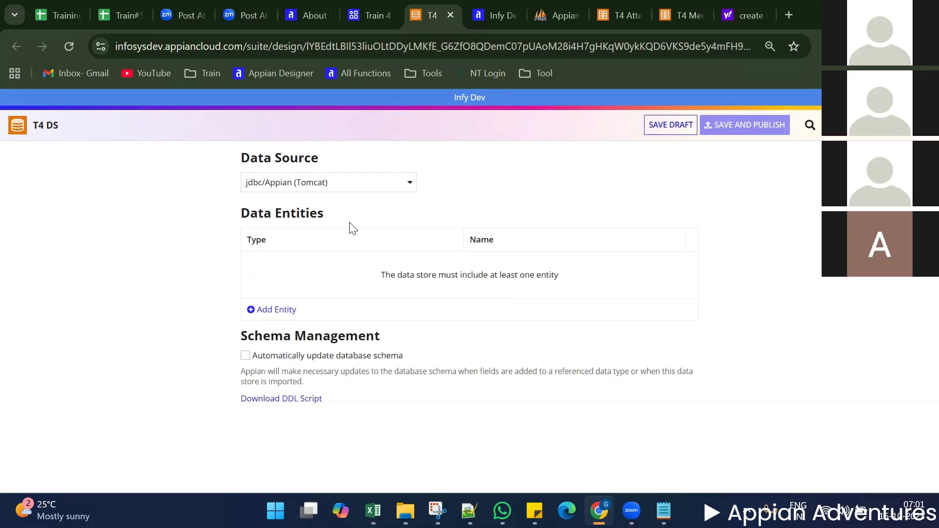
{"action": "triple_click", "coordinate": [282, 152]}
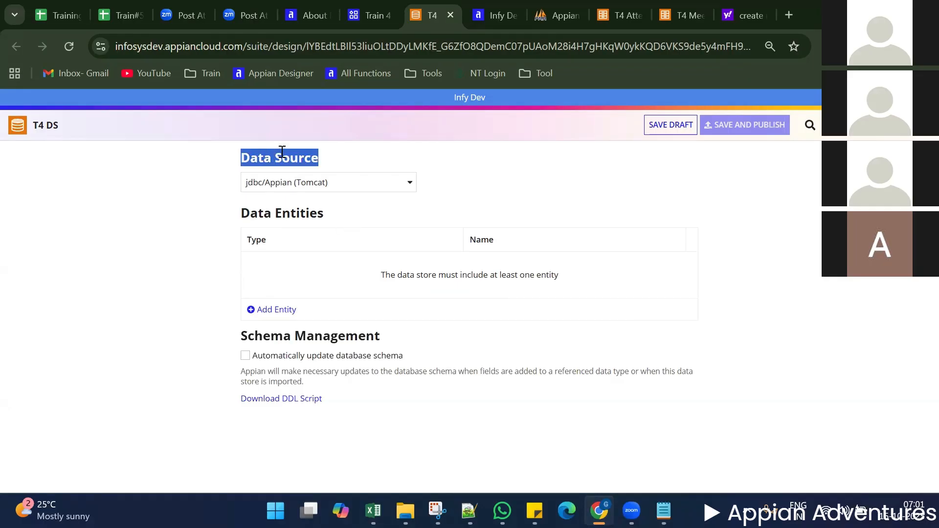
{"action": "left_click", "coordinate": [295, 151]}
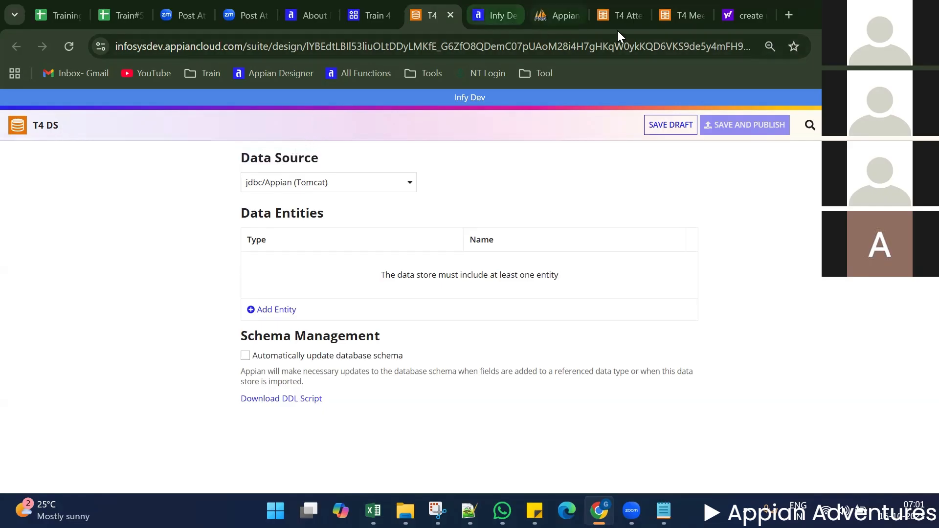
Check the source details of the T4 Meeting record type, including its type, name, schema and table
{"action": "left_click", "coordinate": [625, 15]}
{"action": "left_click", "coordinate": [669, 15]}
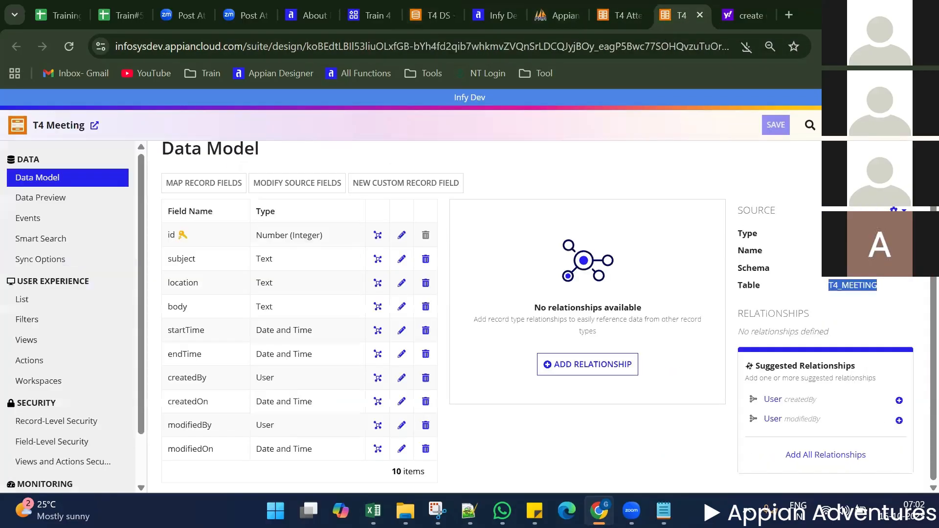
{"action": "left_click_drag", "start_coordinate": [740, 206], "coordinate": [874, 286]}
{"action": "left_click", "coordinate": [741, 215]}
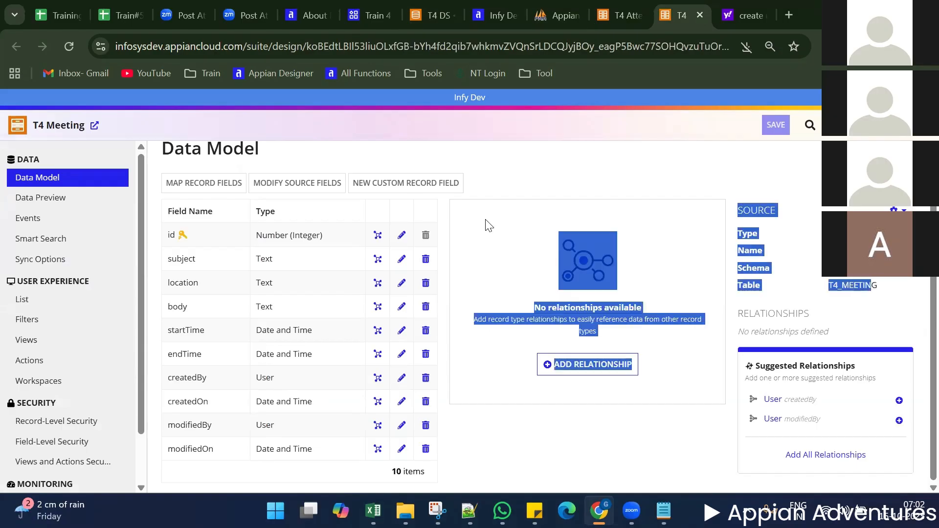
Review the source fields of the T4 Attendees record type and return to the T4 DS data store
{"action": "left_click", "coordinate": [620, 15]}
{"action": "scroll", "coordinate": [816, 398], "scroll_direction": "down", "scroll_amount": 5}
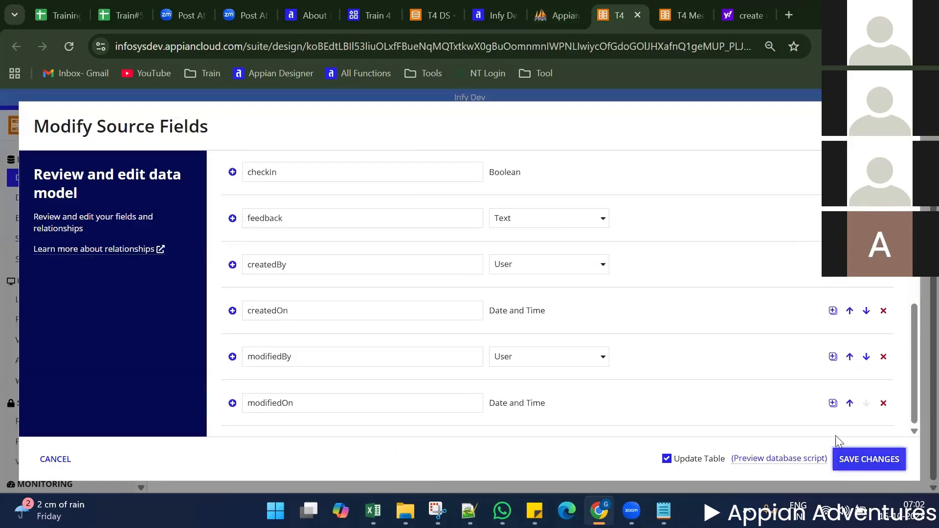
{"action": "scroll", "coordinate": [231, 400], "scroll_direction": "up", "scroll_amount": 5}
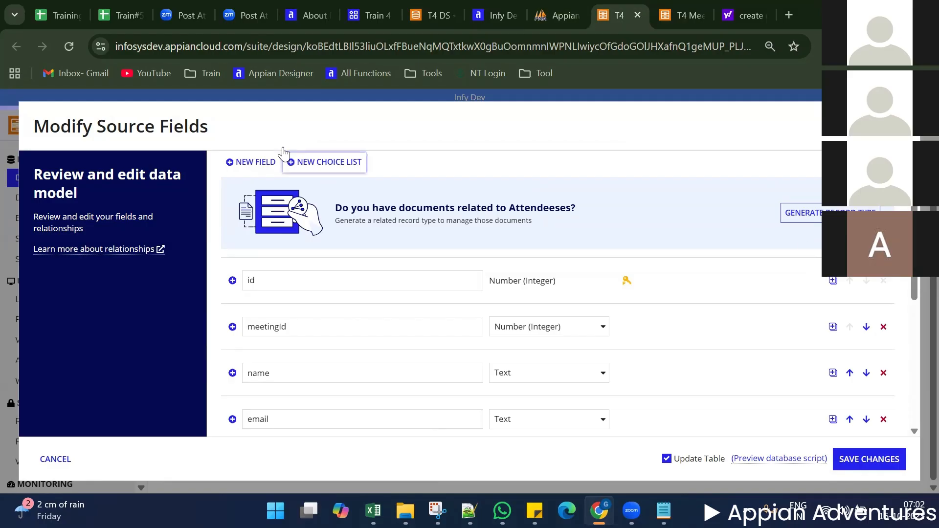
{"action": "key", "text": "Escape"}
{"action": "left_click", "coordinate": [426, 15]}
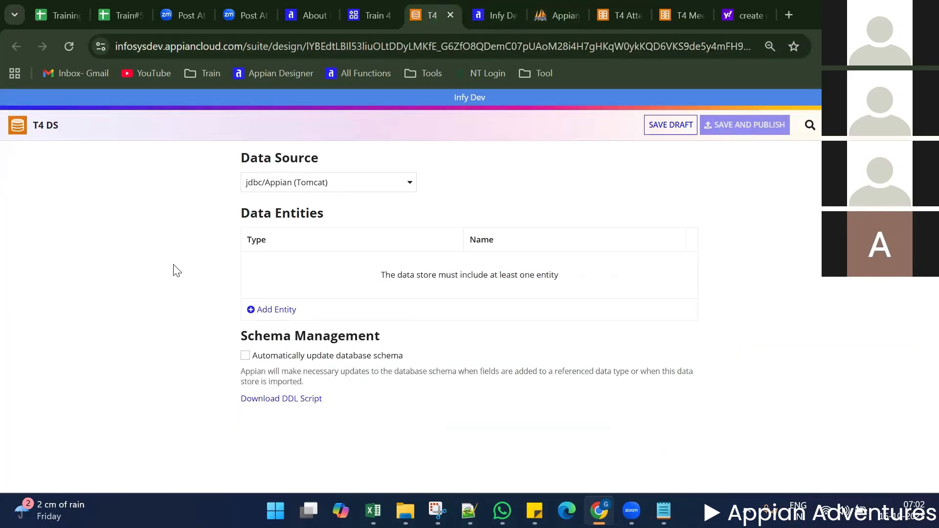
Return to the T4_MEETING data type being created and recheck its column mappings and data store entity settings
{"action": "left_click", "coordinate": [348, 10]}
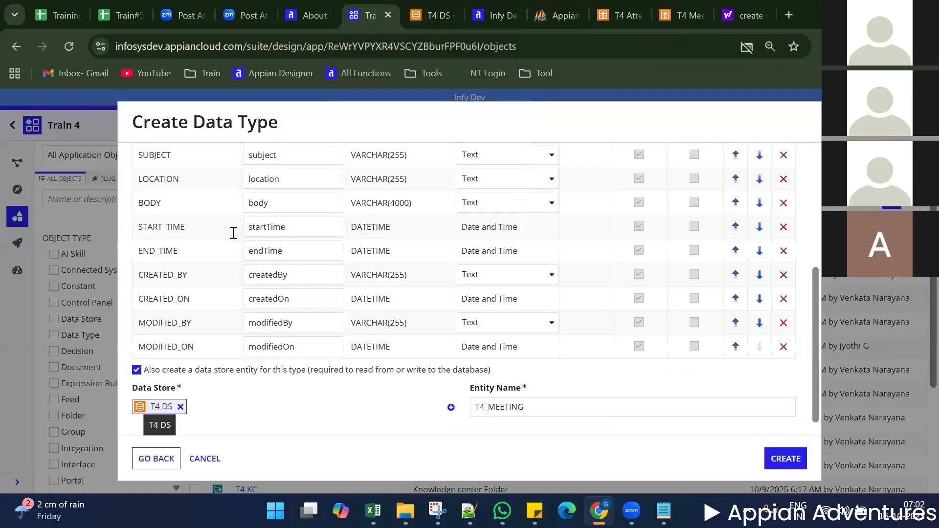
{"action": "scroll", "coordinate": [133, 221], "scroll_direction": "up", "scroll_amount": 5}
{"action": "scroll", "coordinate": [405, 297], "scroll_direction": "down", "scroll_amount": 5}
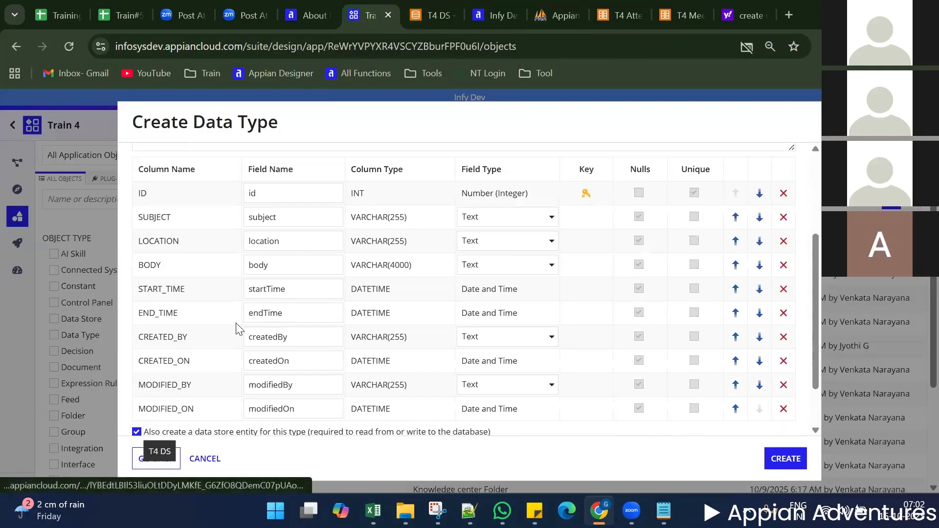
Create the T4_MEETING data type with a T4_MEETING entity in the T4 DS data store, and open the new type
{"action": "scroll", "coordinate": [807, 432], "scroll_direction": "down", "scroll_amount": 2}
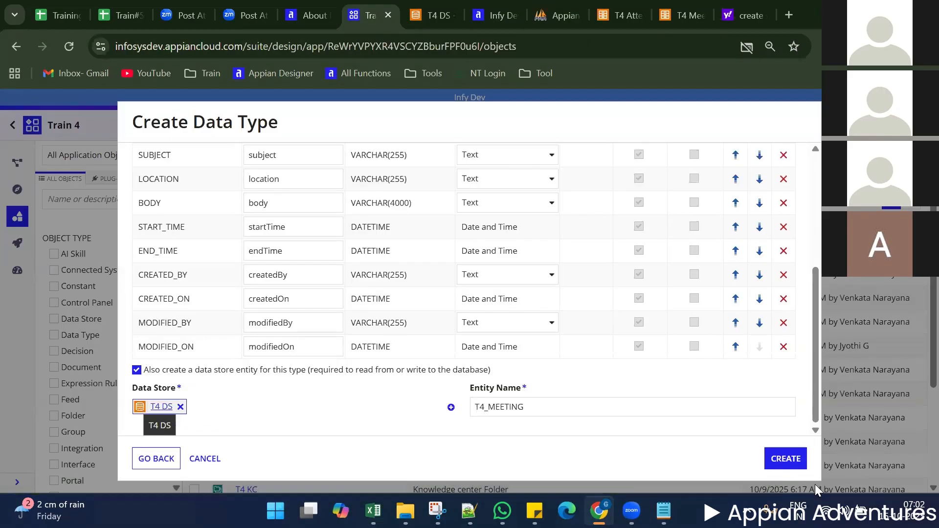
{"action": "left_click", "coordinate": [420, 11]}
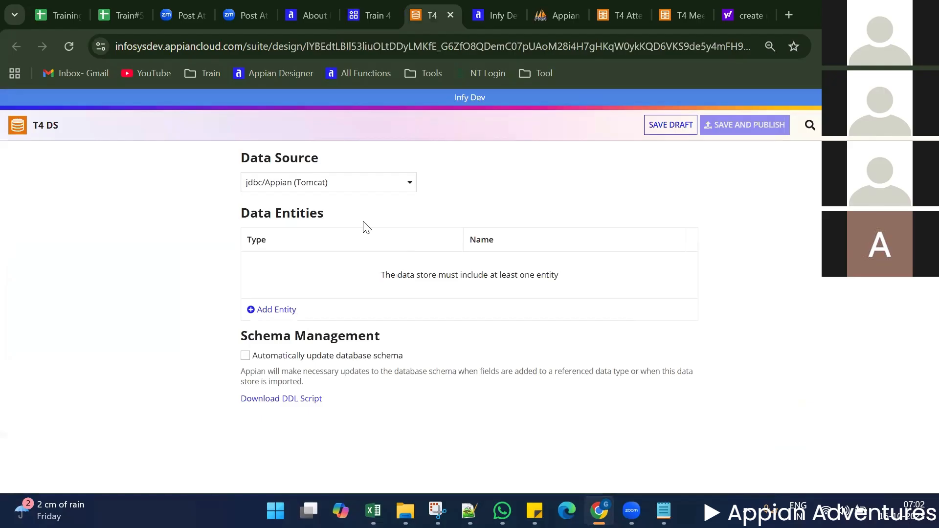
{"action": "left_click", "coordinate": [359, 14]}
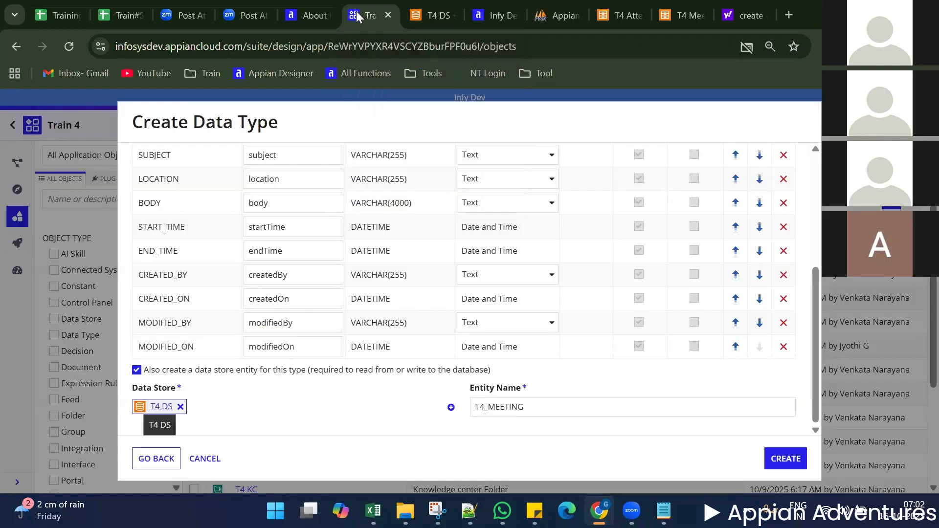
{"action": "left_click", "coordinate": [786, 462]}
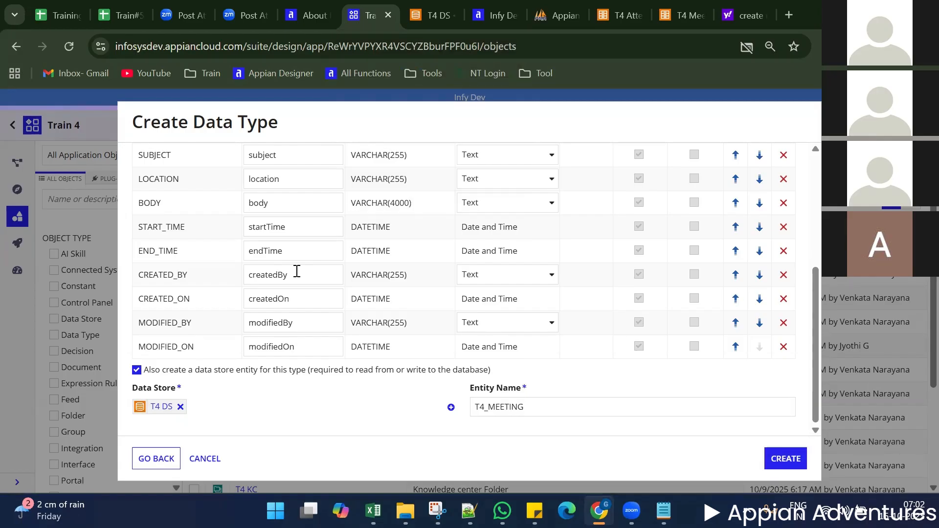
{"action": "scroll", "coordinate": [294, 314], "scroll_direction": "up", "scroll_amount": 5}
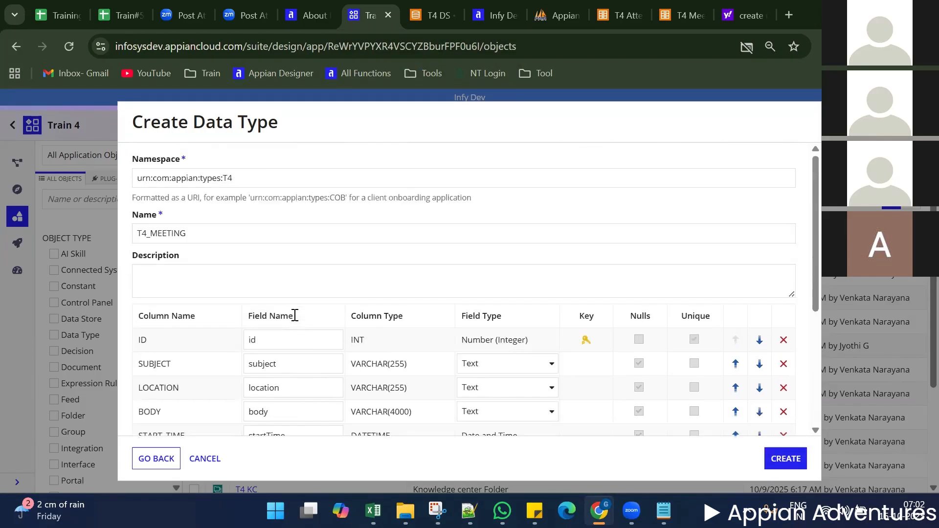
{"action": "scroll", "coordinate": [441, 298], "scroll_direction": "down", "scroll_amount": 5}
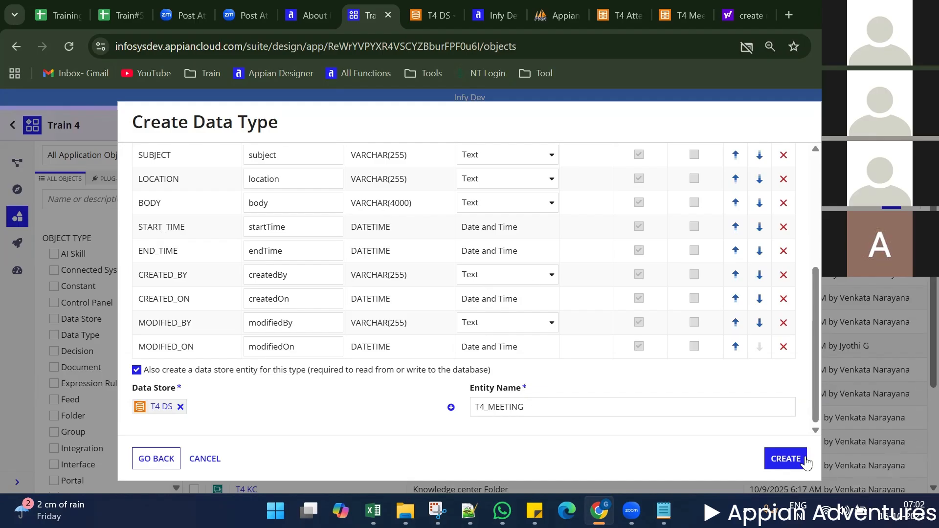
{"action": "scroll", "coordinate": [527, 303], "scroll_direction": "up", "scroll_amount": 5}
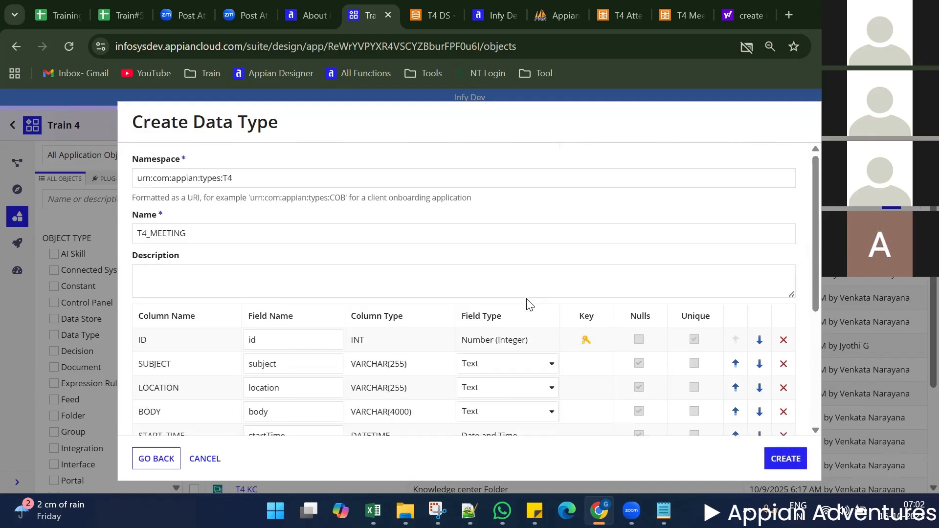
{"action": "scroll", "coordinate": [526, 304], "scroll_direction": "down", "scroll_amount": 10}
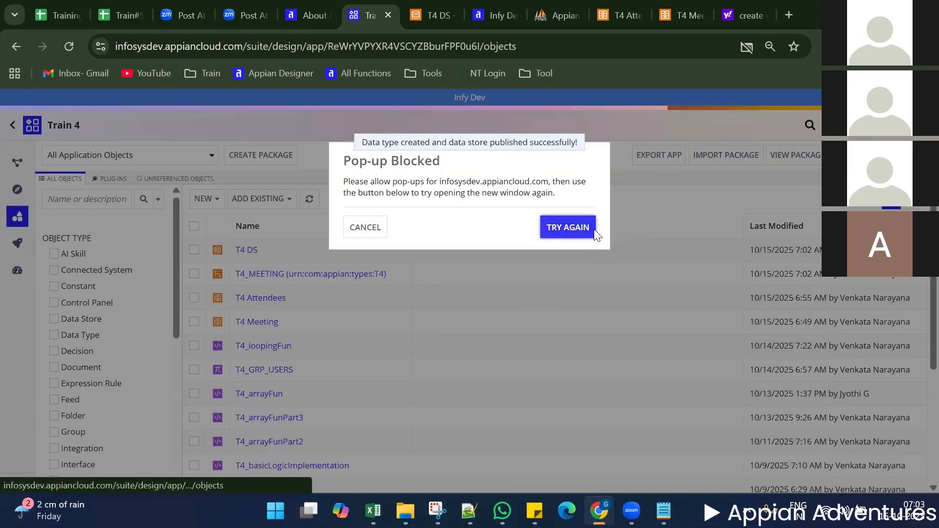
{"action": "left_click", "coordinate": [594, 229]}
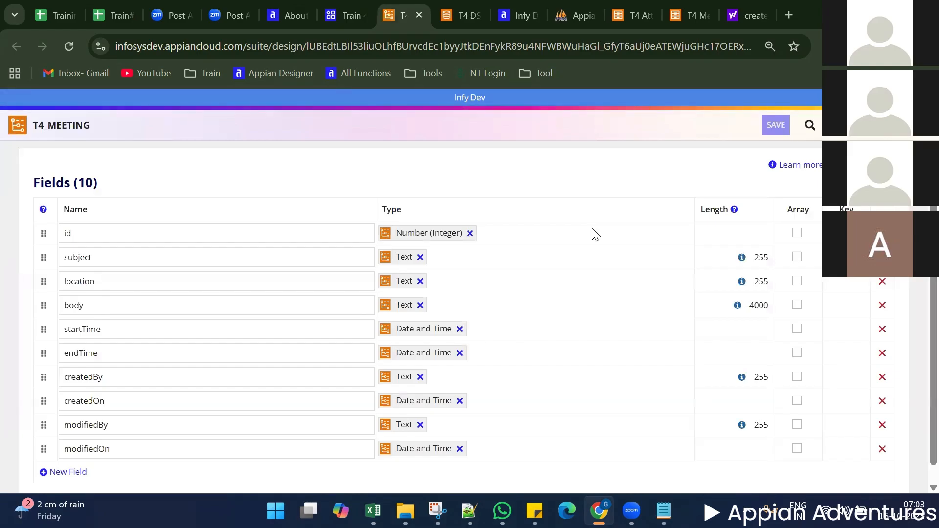
Examine the fields of the T4_MEETING data type, including their names and types
{"action": "scroll", "coordinate": [543, 327], "scroll_direction": "down", "scroll_amount": 1}
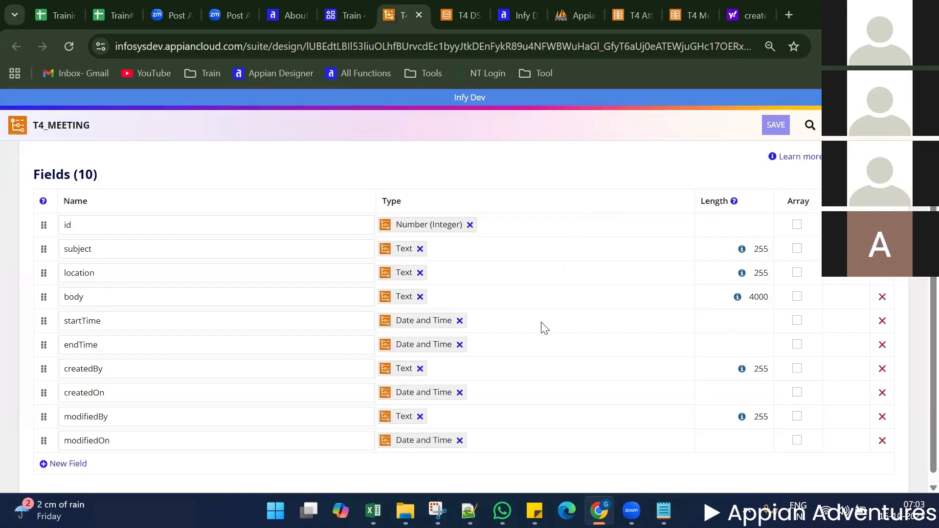
{"action": "double_click", "coordinate": [67, 119]}
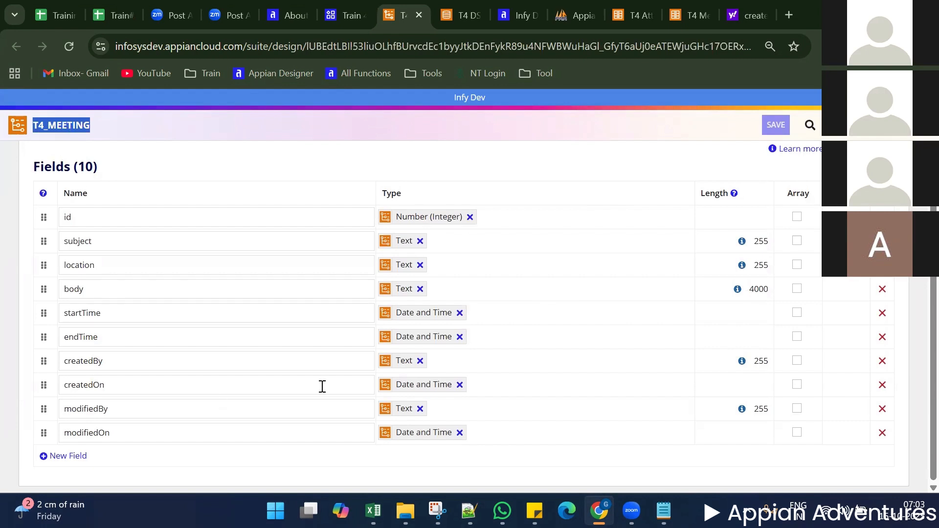
{"action": "triple_click", "coordinate": [87, 165]}
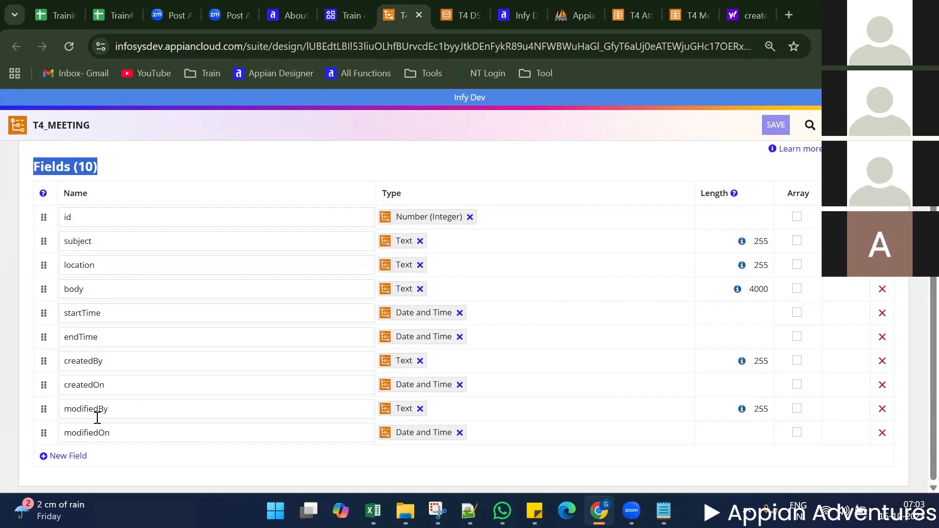
{"action": "left_click", "coordinate": [209, 153]}
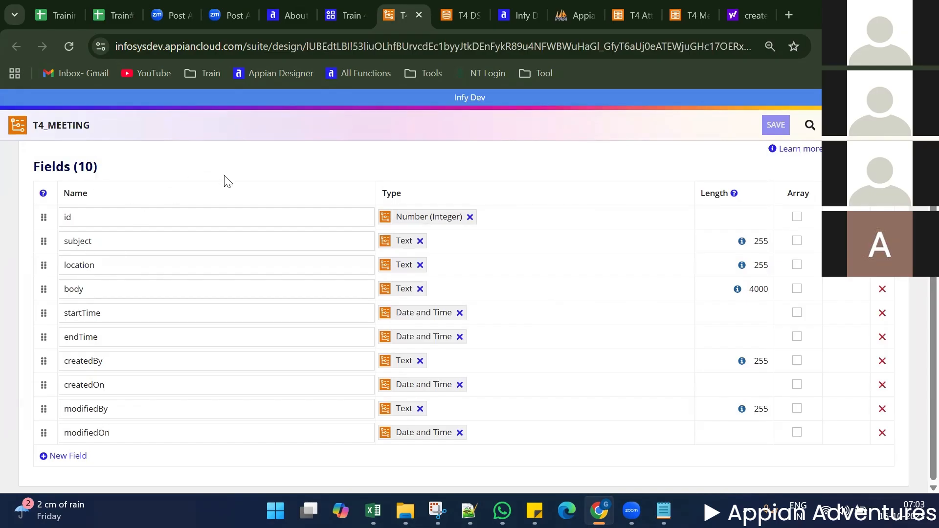
{"action": "double_click", "coordinate": [101, 197]}
{"action": "double_click", "coordinate": [83, 216]}
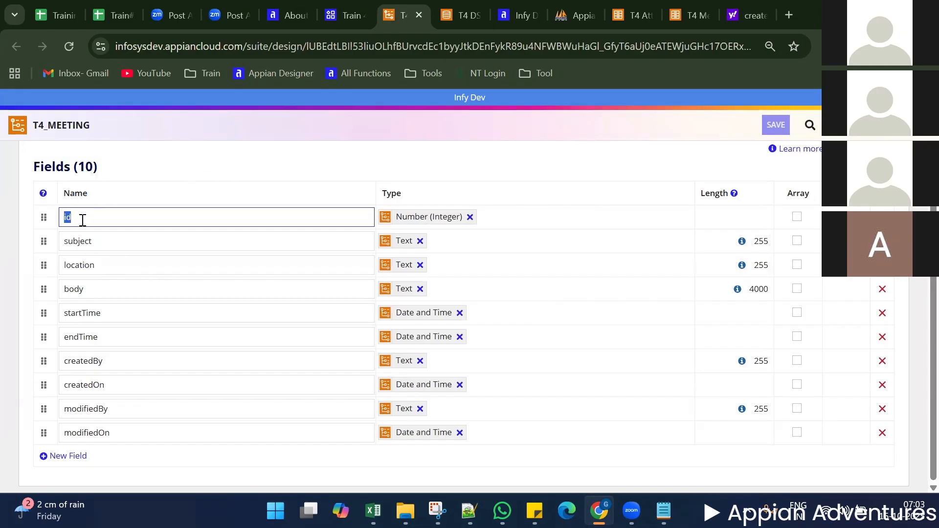
{"action": "mouse_move", "coordinate": [44, 240]}
{"action": "left_mouse_down"}
{"action": "mouse_move", "coordinate": [44, 217]}
{"action": "mouse_move", "coordinate": [46, 241]}
{"action": "left_mouse_up"}
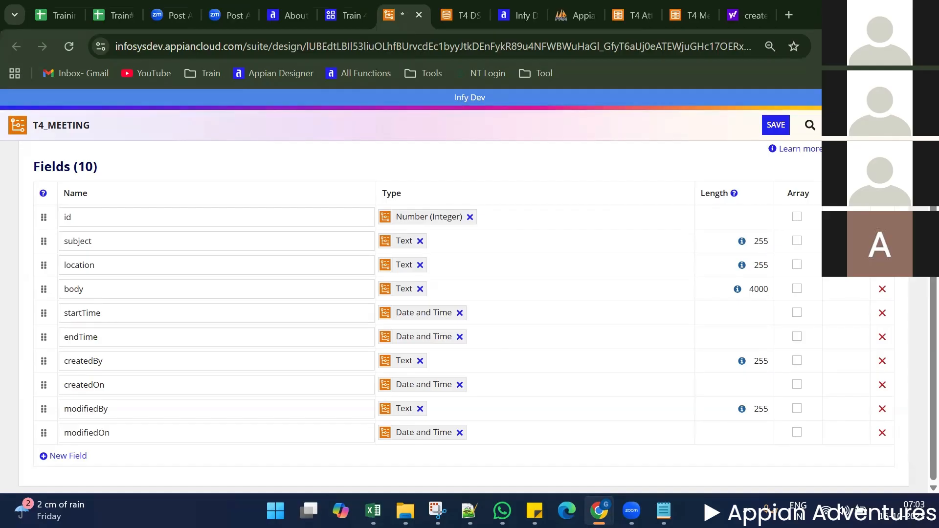
Inspect the primary key constraint and auto-generate option of the id field without changing them
{"action": "left_click", "coordinate": [847, 217]}
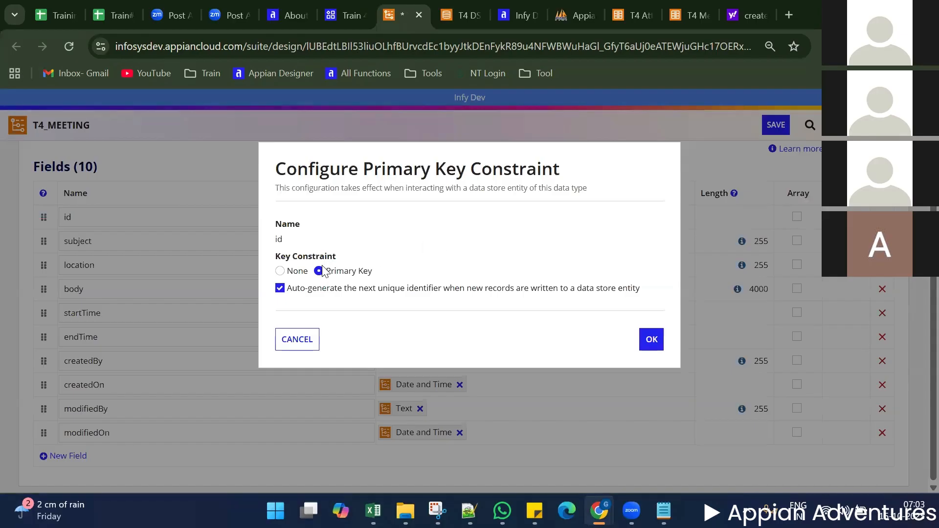
{"action": "left_click_drag", "start_coordinate": [300, 288], "coordinate": [607, 290]}
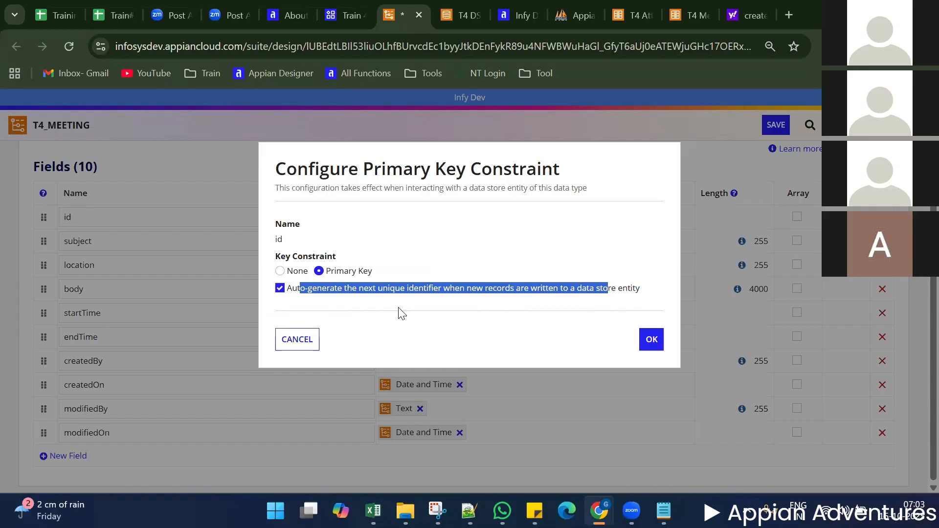
{"action": "left_click", "coordinate": [477, 327]}
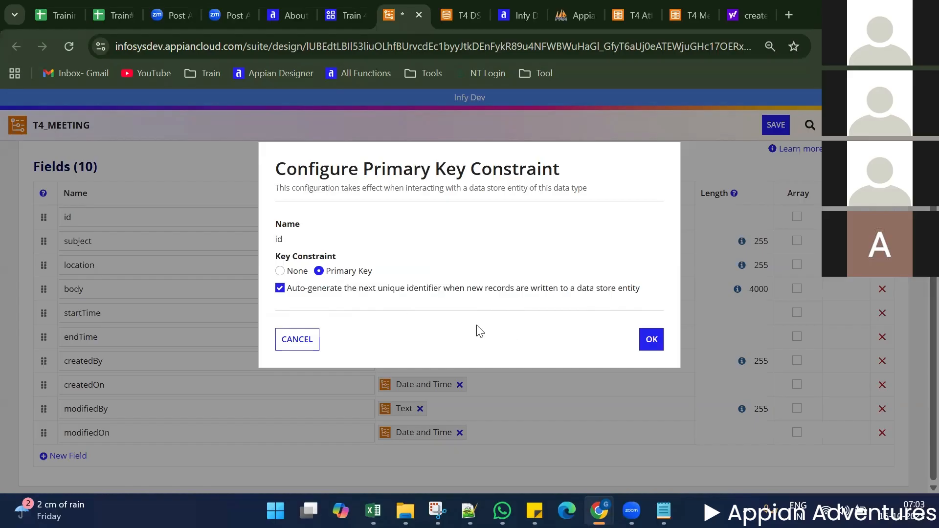
{"action": "left_click", "coordinate": [303, 340]}
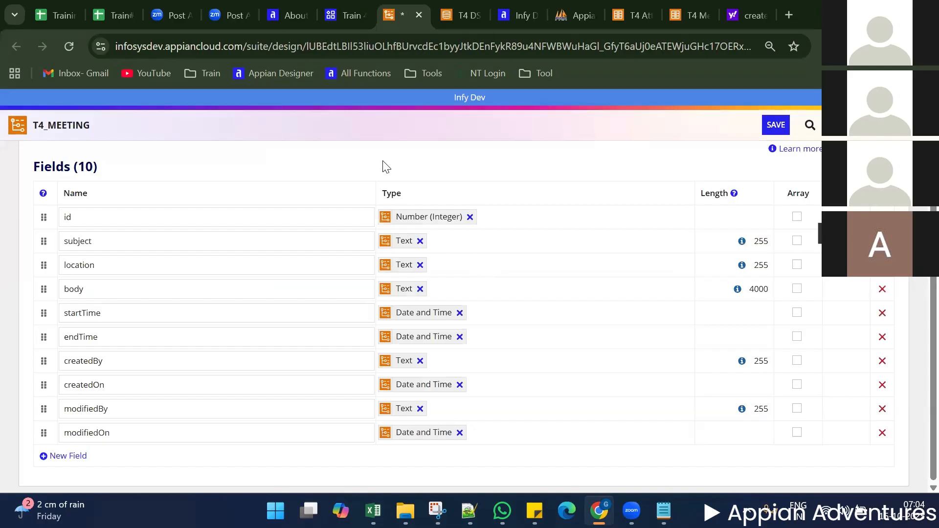
Add a data entity of type T4_MEETING to the T4 DS data store
{"action": "left_click", "coordinate": [461, 15]}
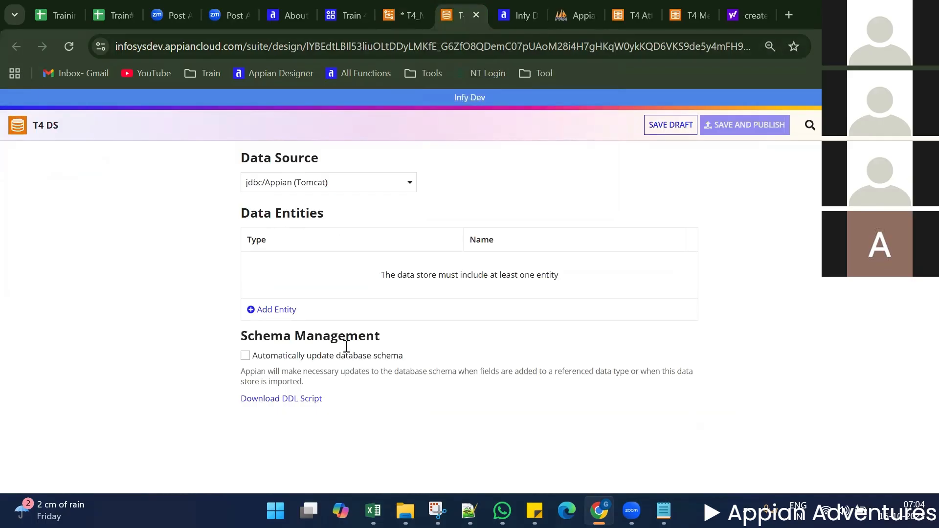
{"action": "left_click", "coordinate": [285, 311]}
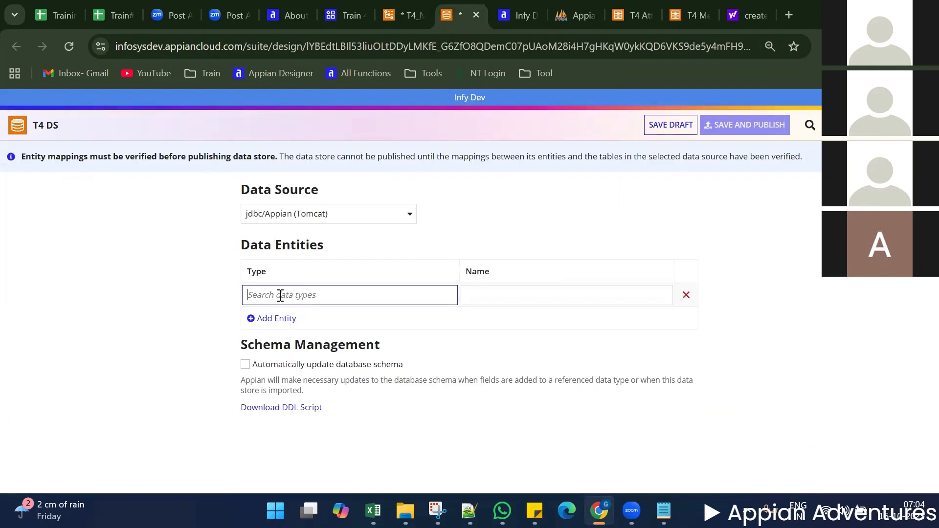
{"action": "type", "text": "t4"}
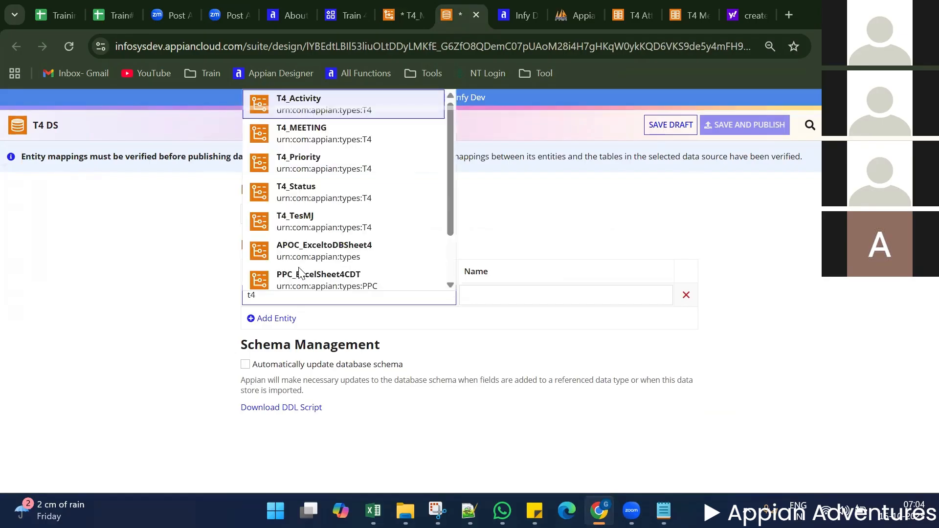
{"action": "left_click", "coordinate": [337, 141]}
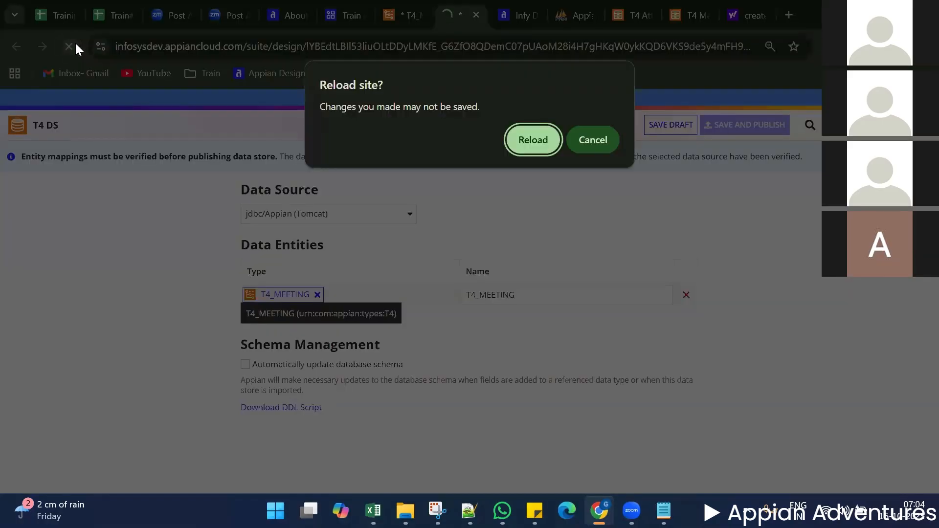
Reload the T4 DS data store, discarding unsaved changes, and verify the mappings of its T4_MEETING entity
{"action": "left_click", "coordinate": [540, 137]}
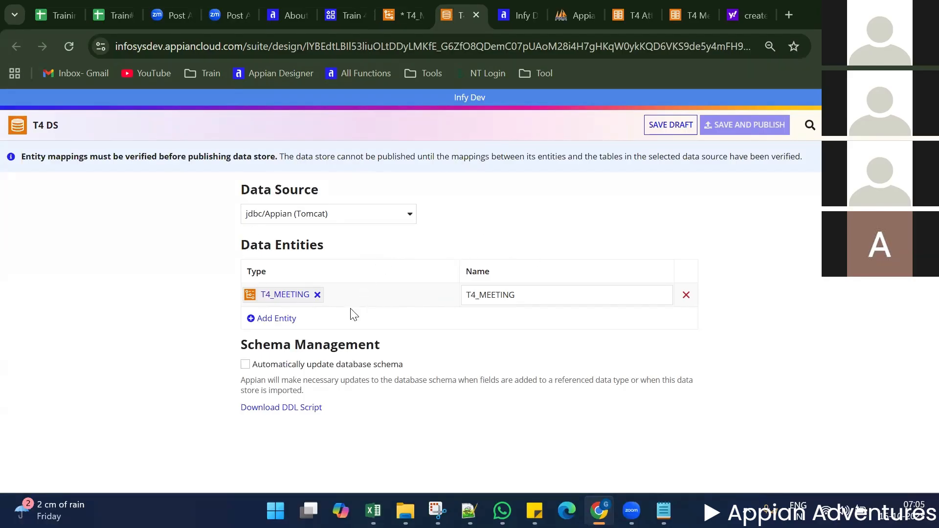
{"action": "triple_click", "coordinate": [283, 242]}
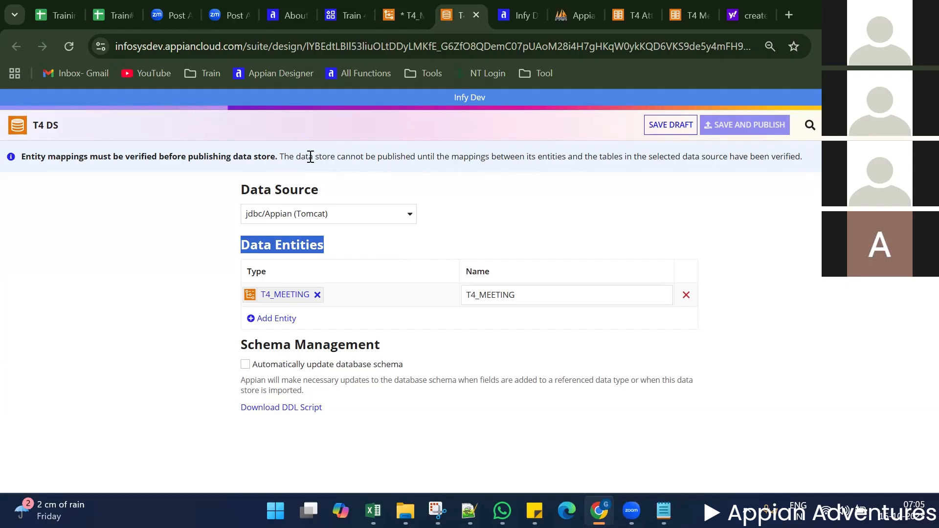
{"action": "left_click_drag", "start_coordinate": [294, 157], "coordinate": [582, 169]}
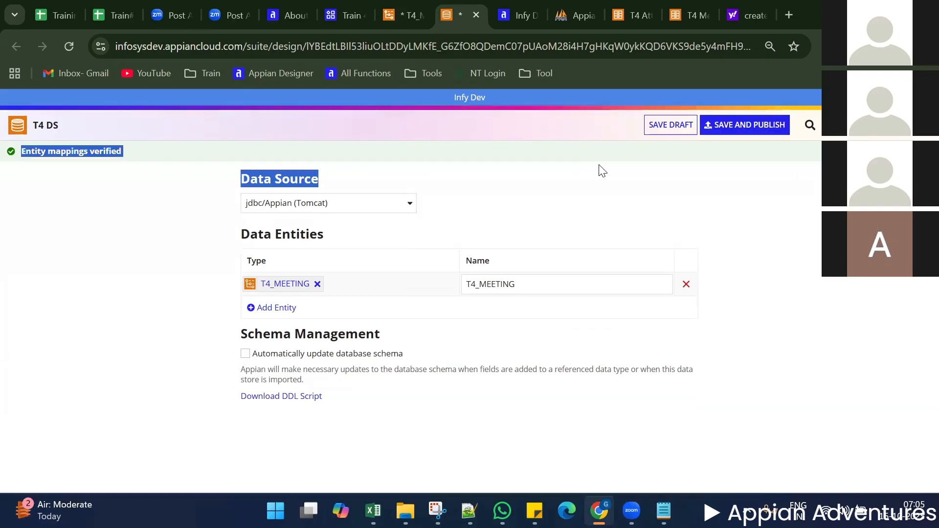
{"action": "left_click", "coordinate": [789, 218]}
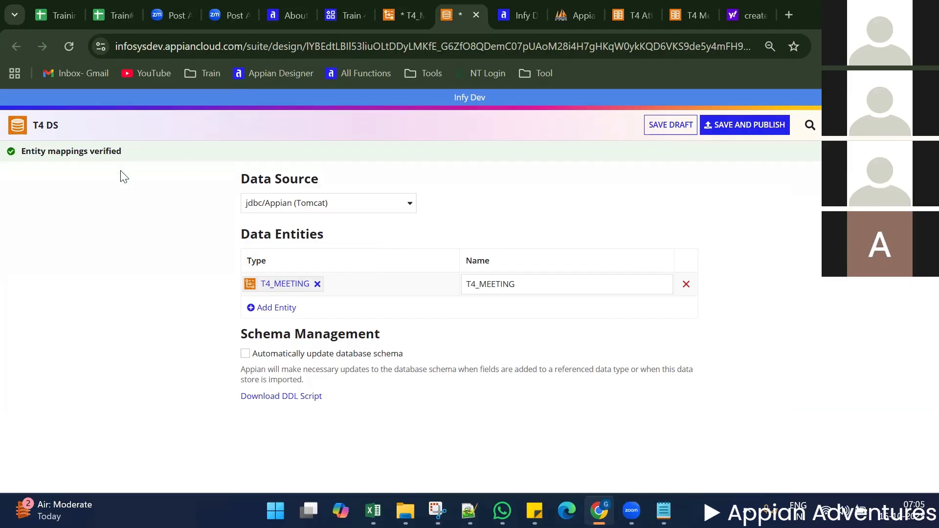
{"action": "double_click", "coordinate": [514, 293]}
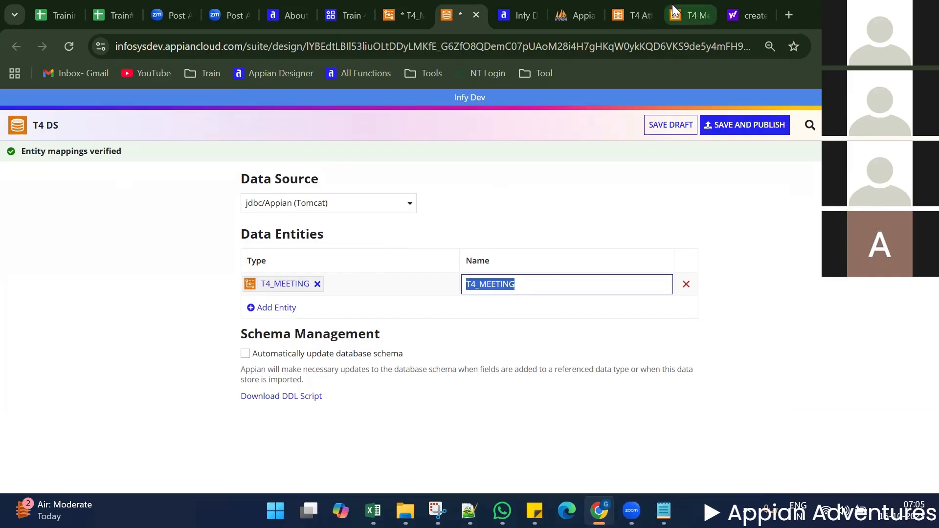
{"action": "left_click", "coordinate": [809, 313]}
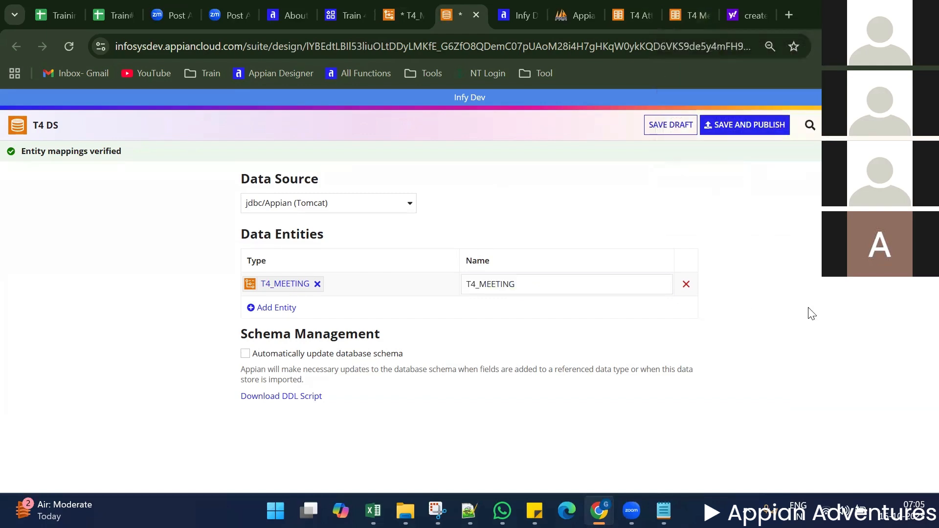
Save and publish the T4 DS data store with its T4_MEETING entity
{"action": "left_click", "coordinate": [577, 15]}
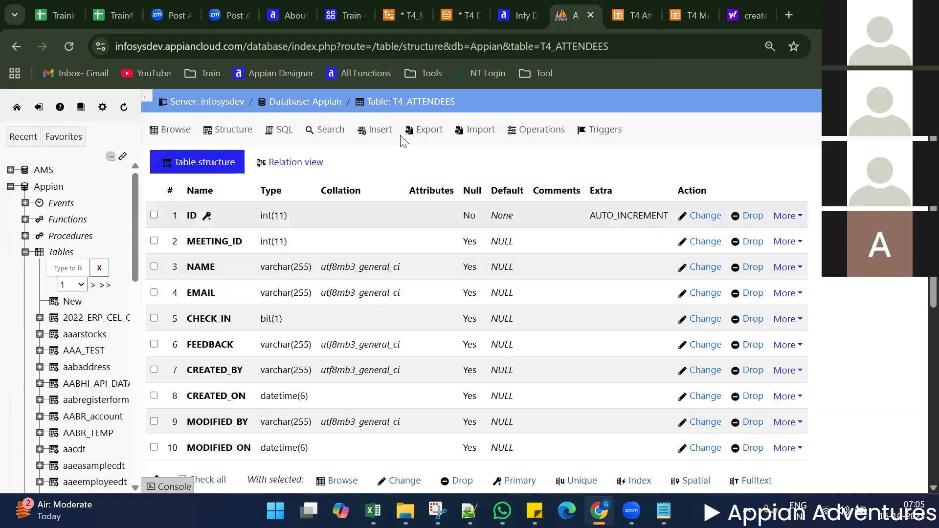
{"action": "left_click", "coordinate": [510, 7]}
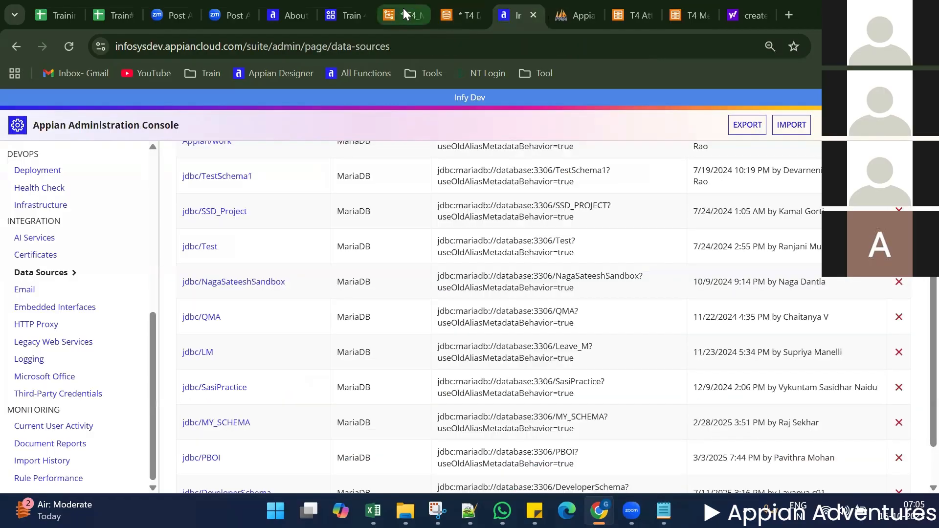
{"action": "left_click", "coordinate": [403, 8]}
{"action": "left_click", "coordinate": [476, 13]}
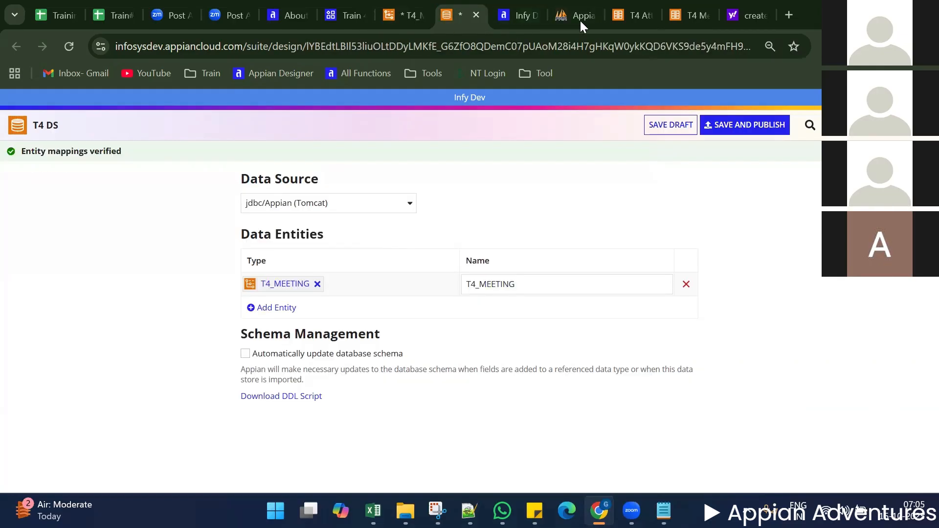
{"action": "left_click", "coordinate": [729, 131]}
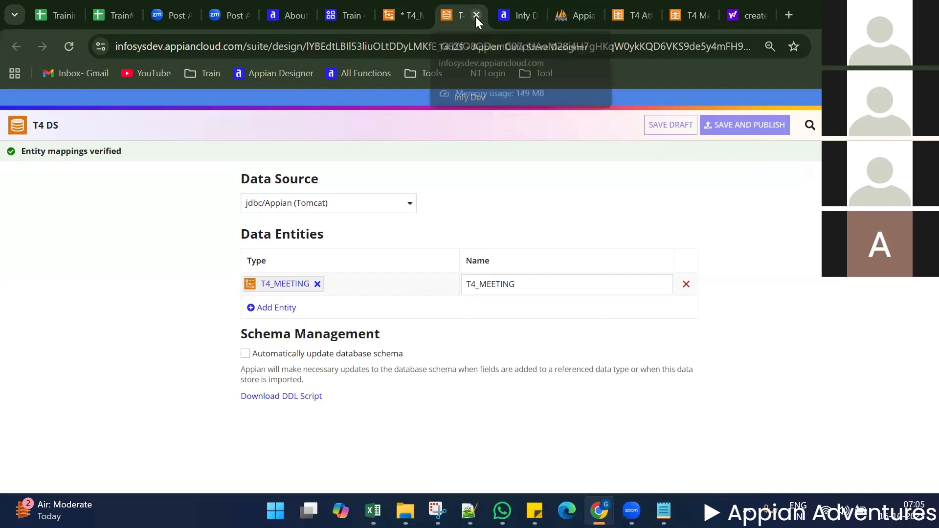
Check the T4_ATTENDEES table structure in the database, and close the T4 DS data store page
{"action": "left_click", "coordinate": [583, 12]}
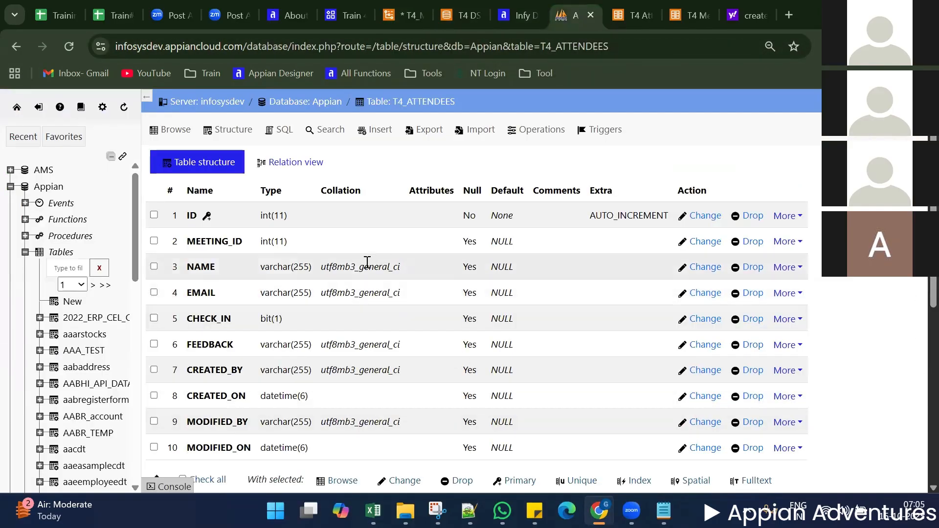
{"action": "left_click", "coordinate": [467, 14]}
{"action": "key", "text": "ctrl+w"}
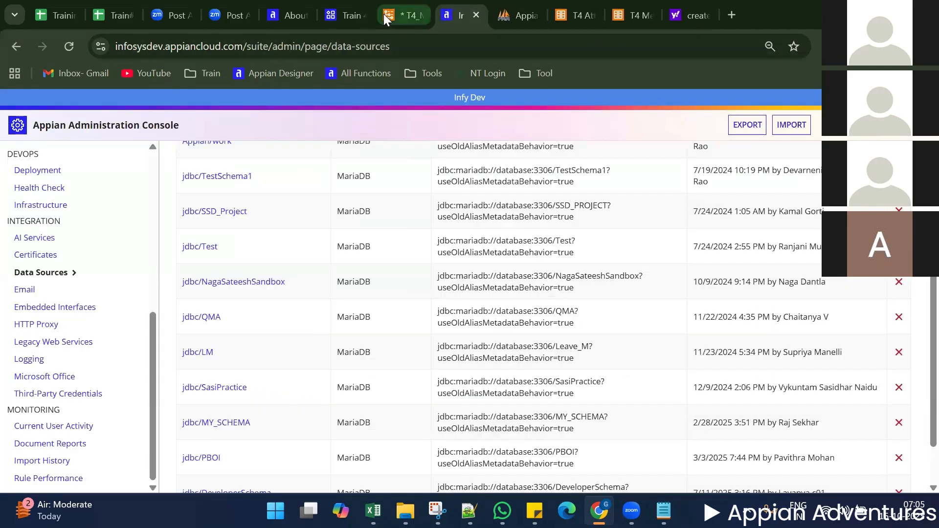
Review the T4_MEETING data type's fields one by one, from subject through modifiedOn
{"action": "left_click", "coordinate": [383, 20]}
{"action": "double_click", "coordinate": [115, 256]}
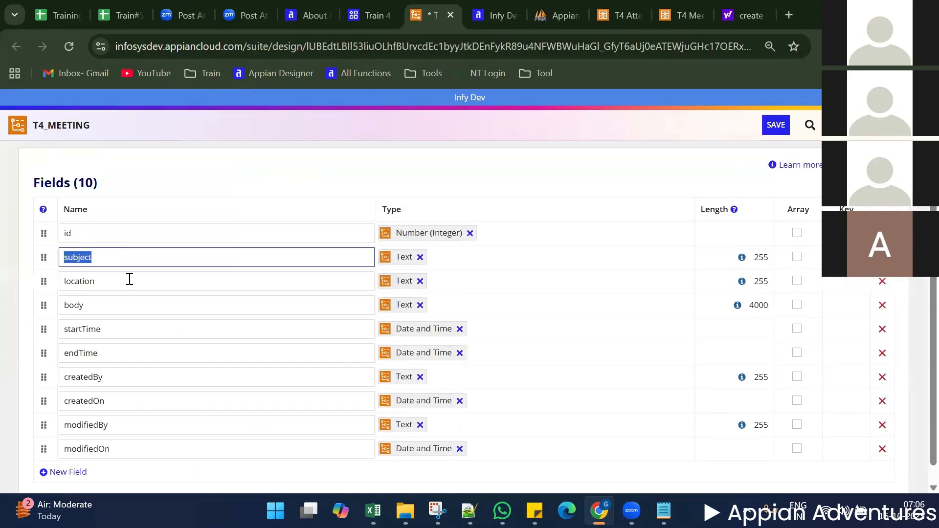
{"action": "double_click", "coordinate": [129, 279]}
{"action": "double_click", "coordinate": [123, 303]}
{"action": "double_click", "coordinate": [134, 331]}
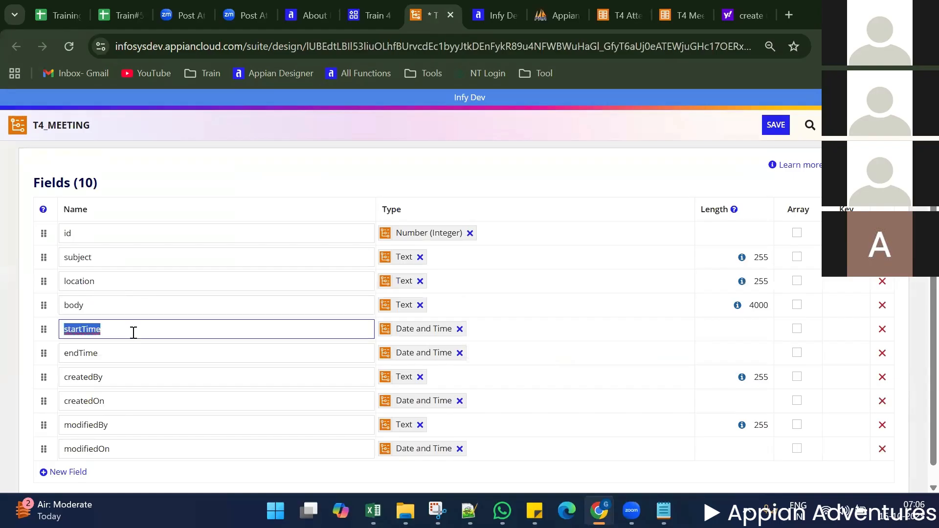
{"action": "double_click", "coordinate": [127, 358]}
{"action": "double_click", "coordinate": [128, 378]}
{"action": "double_click", "coordinate": [126, 401]}
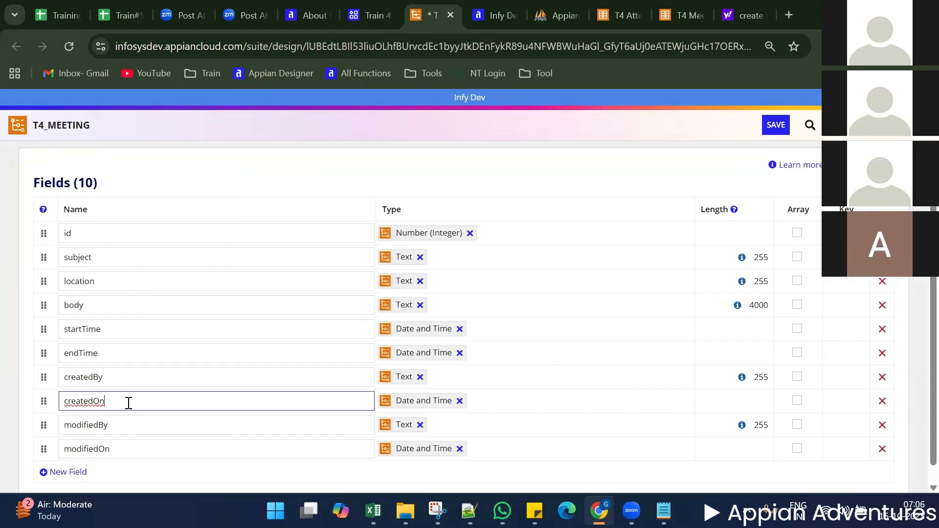
{"action": "double_click", "coordinate": [114, 426]}
{"action": "double_click", "coordinate": [120, 446]}
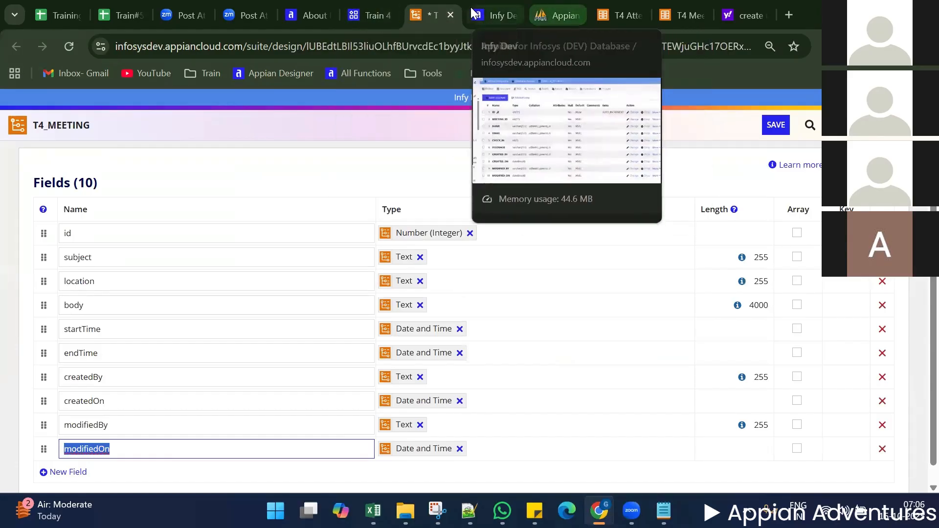
{"action": "left_click", "coordinate": [494, 15]}
{"action": "left_click", "coordinate": [540, 12]}
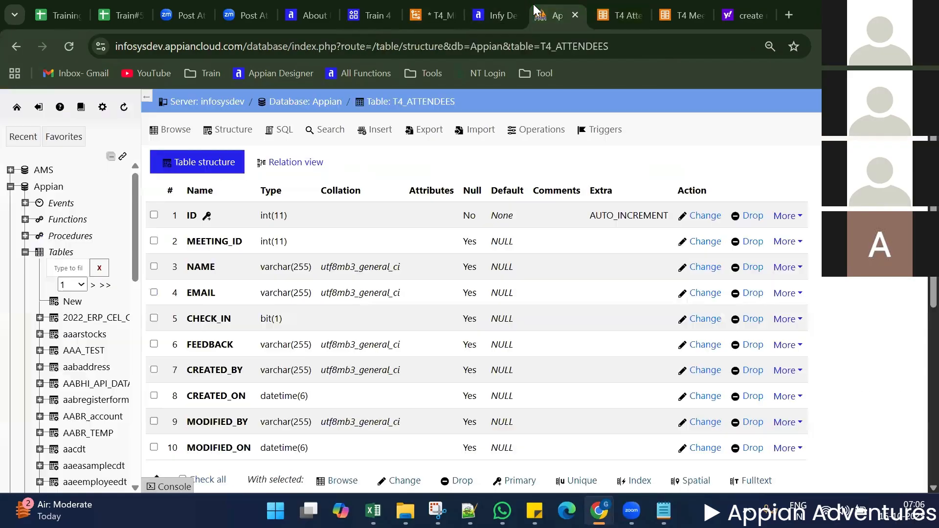
{"action": "left_click", "coordinate": [612, 4]}
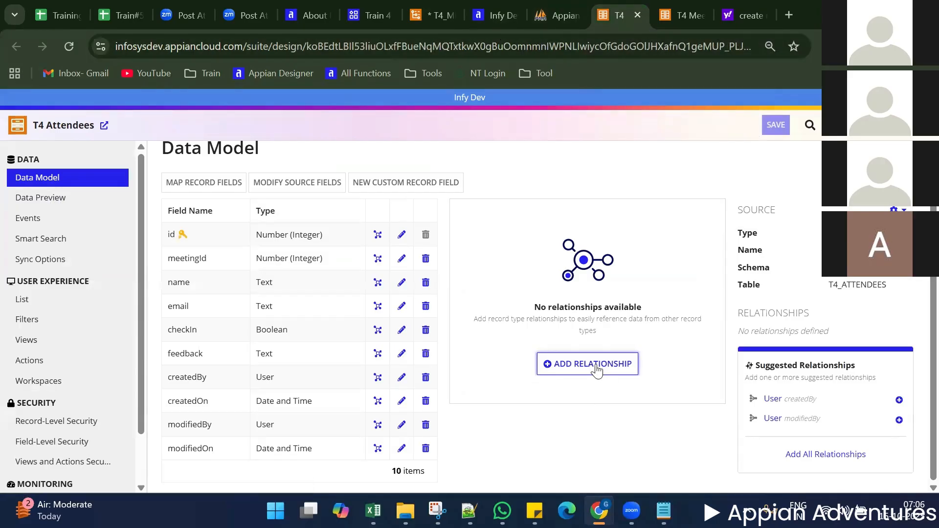
{"action": "left_click", "coordinate": [597, 370]}
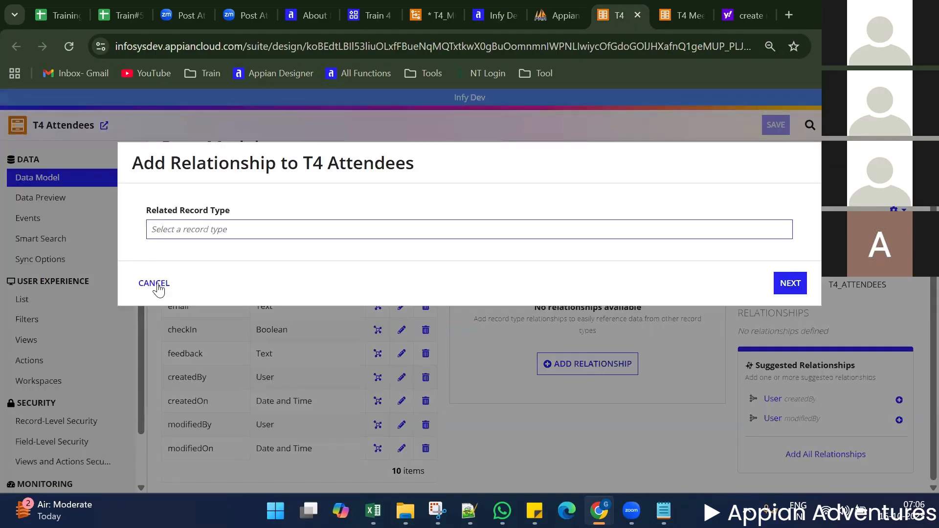
Start adding a relationship from the T4 Meeting record type to T4 Attendees, and review its name and relationship type options
{"action": "left_click", "coordinate": [682, 15]}
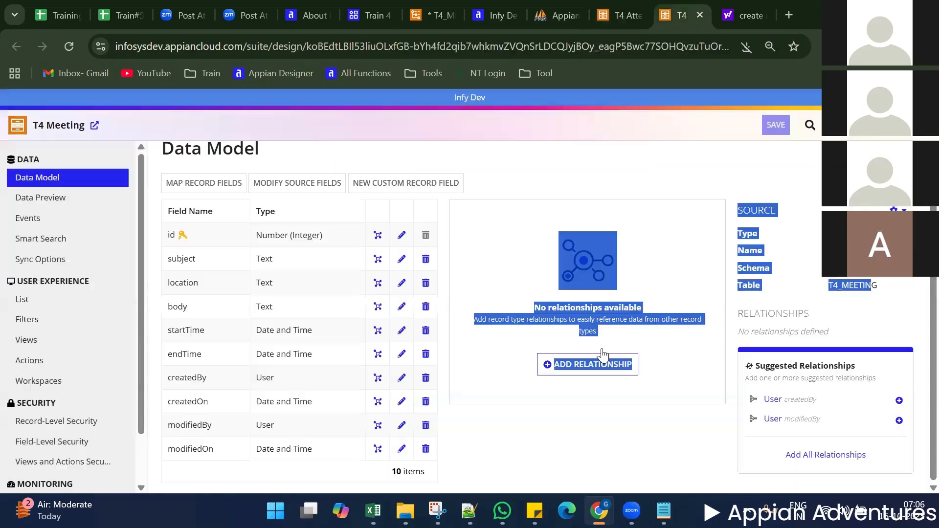
{"action": "left_click", "coordinate": [557, 367]}
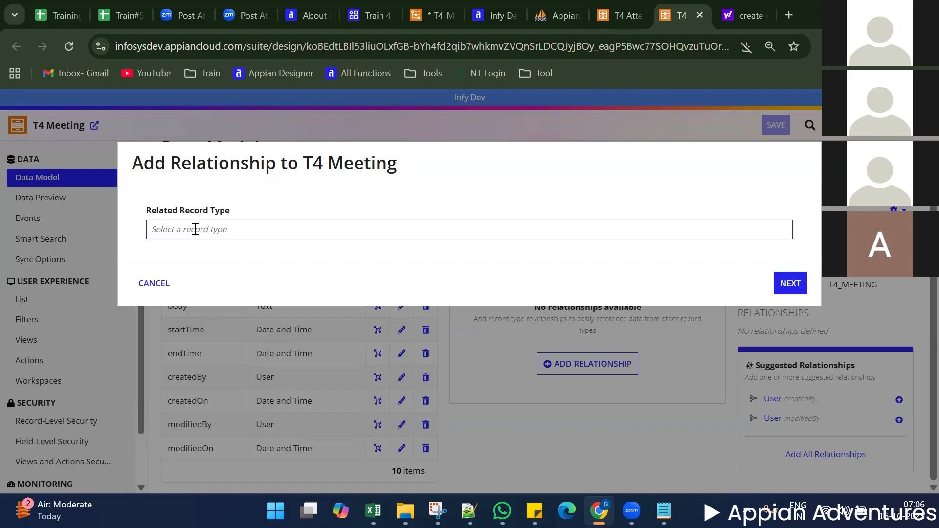
{"action": "type", "text": "t4"}
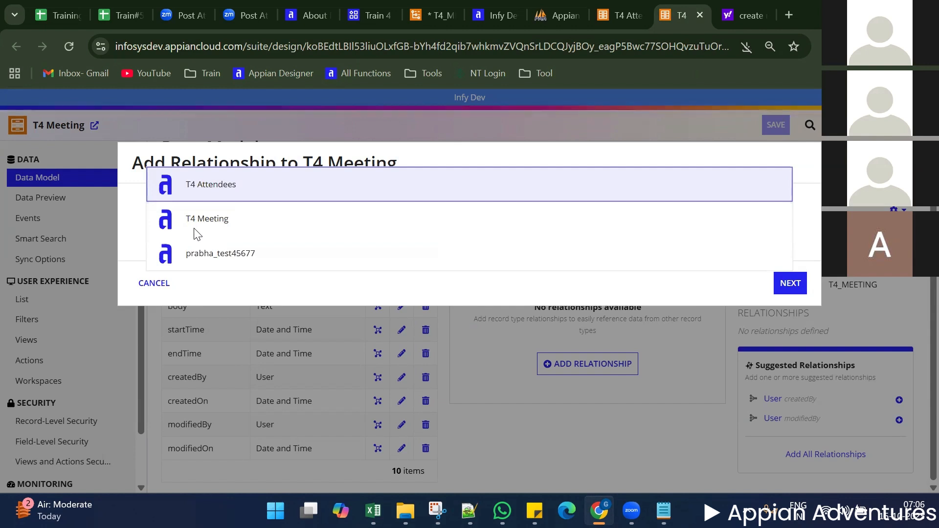
{"action": "key", "text": "Return"}
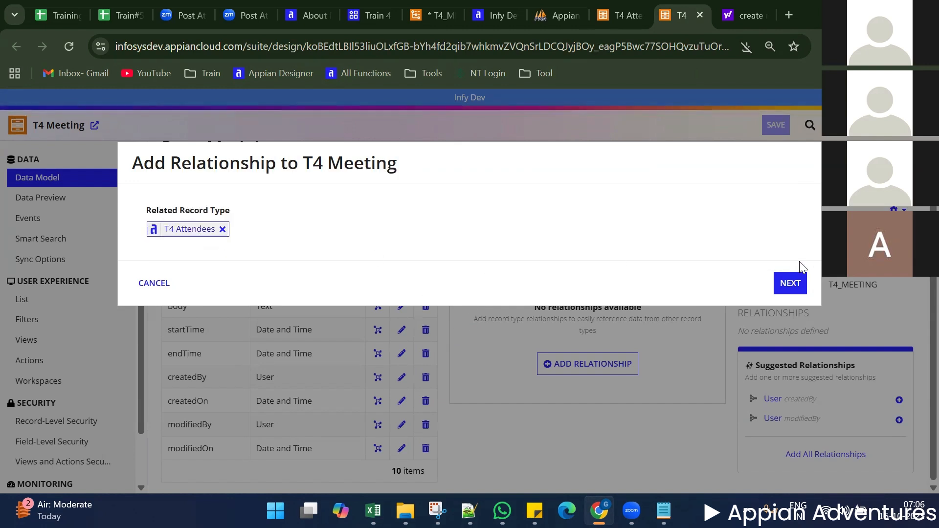
{"action": "left_click", "coordinate": [789, 288]}
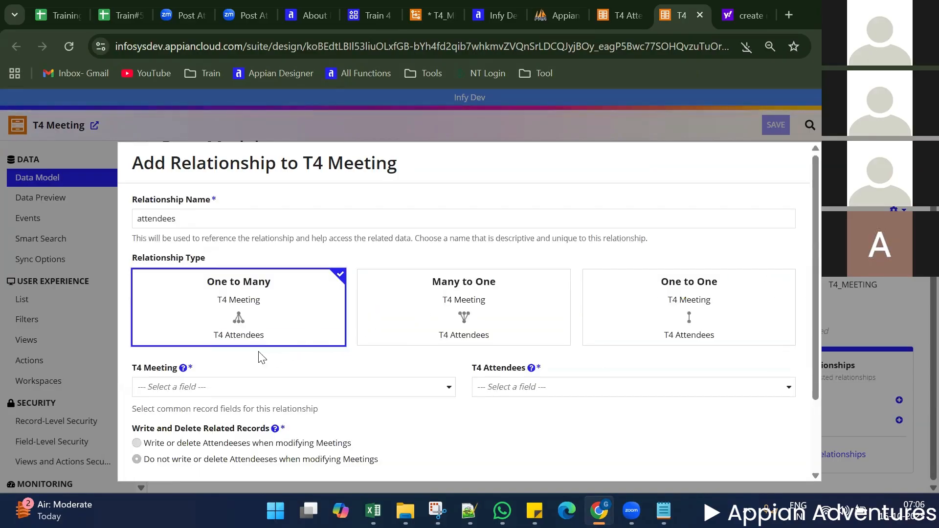
{"action": "scroll", "coordinate": [258, 353], "scroll_direction": "down", "scroll_amount": 2}
{"action": "scroll", "coordinate": [256, 352], "scroll_direction": "up", "scroll_amount": 2}
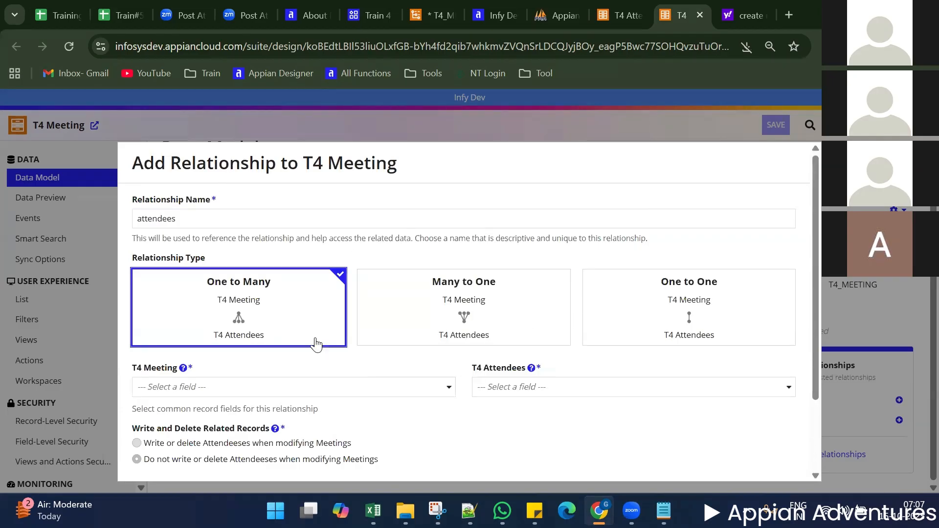
{"action": "double_click", "coordinate": [218, 210]}
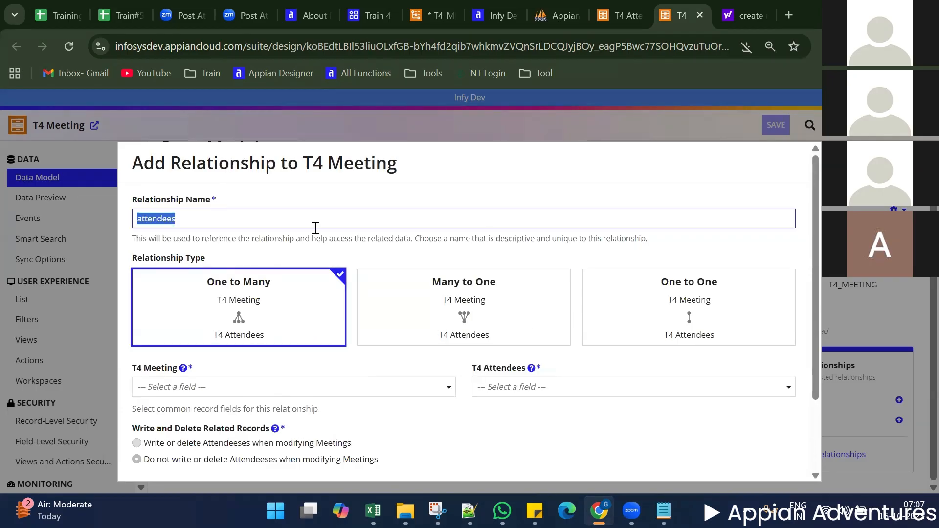
{"action": "scroll", "coordinate": [310, 245], "scroll_direction": "down", "scroll_amount": 2}
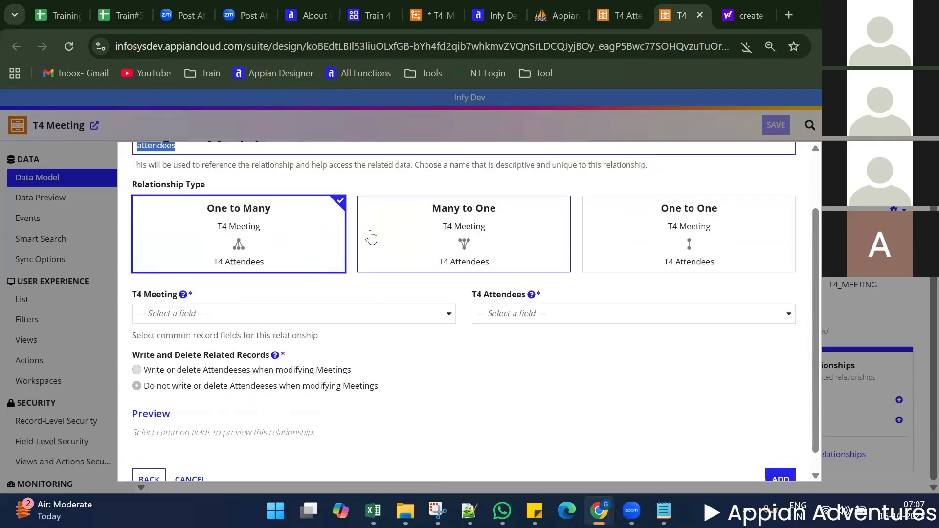
{"action": "triple_click", "coordinate": [567, 165]}
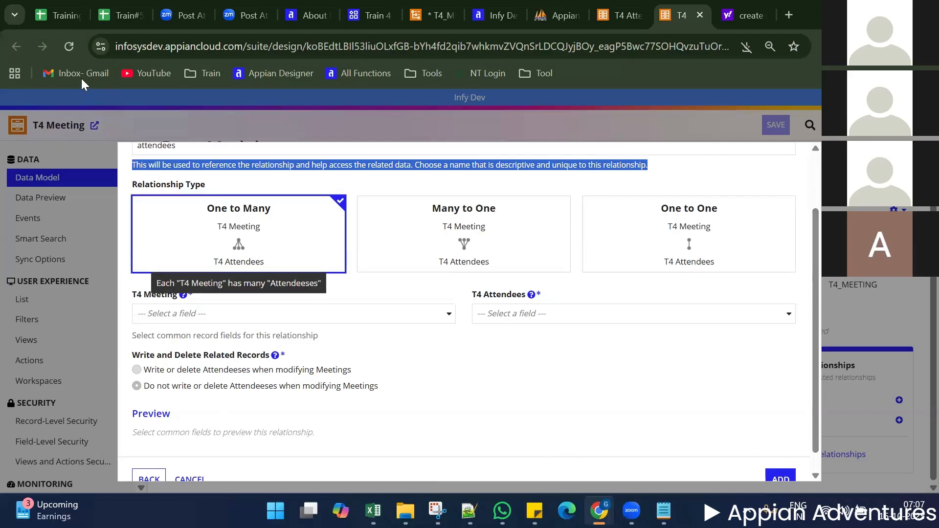
In the Train#5 spreadsheet, compare the Meeting Table's Id values with the Meeting ID values in the attendees sample data
{"action": "left_click", "coordinate": [117, 15]}
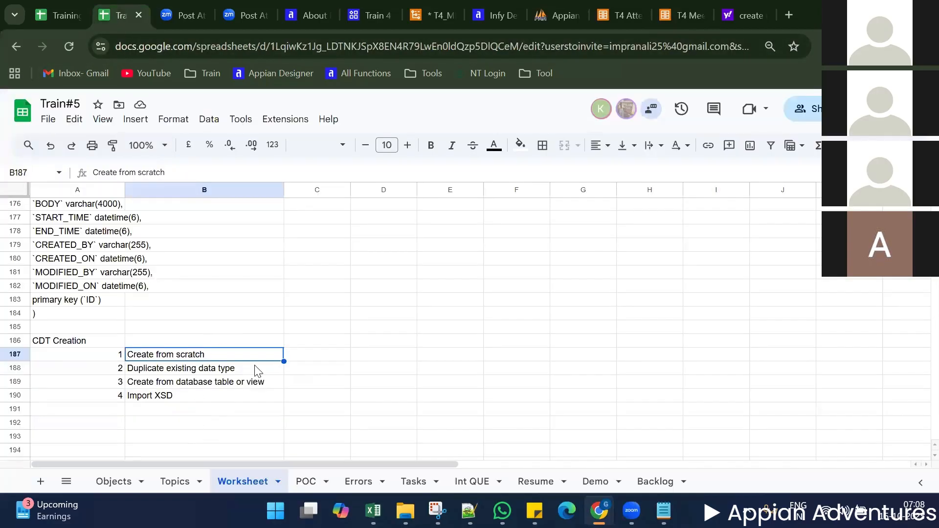
{"action": "scroll", "coordinate": [257, 372], "scroll_direction": "up", "scroll_amount": 10}
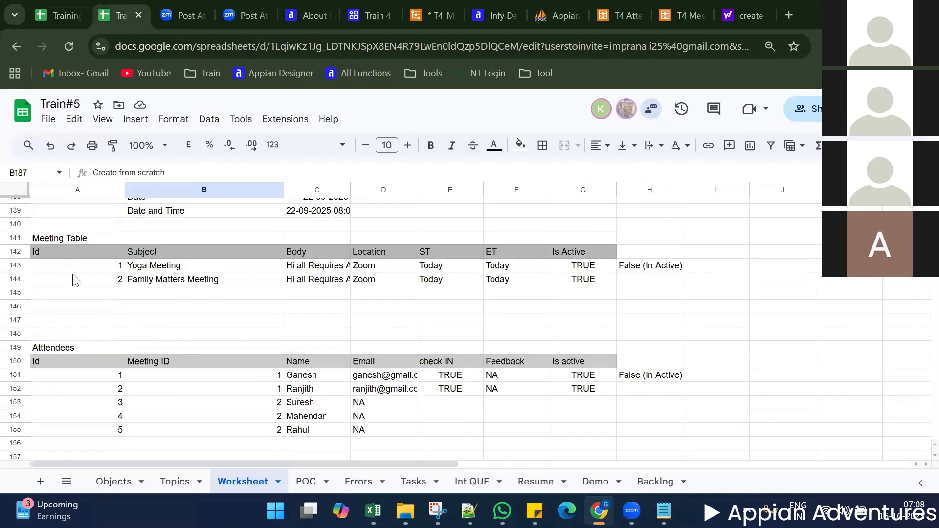
{"action": "left_click", "coordinate": [70, 266]}
{"action": "left_click", "coordinate": [238, 376]}
{"action": "left_click", "coordinate": [240, 389]}
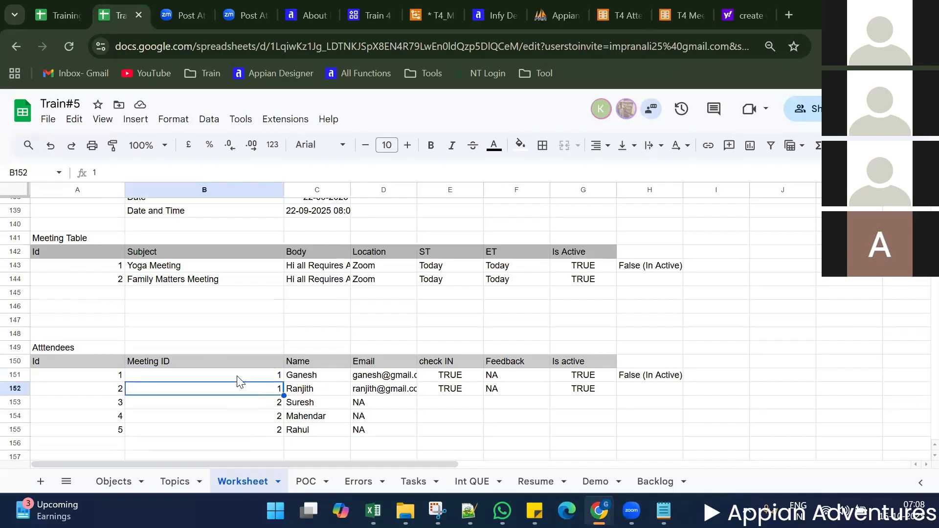
{"action": "left_click", "coordinate": [238, 377]}
{"action": "left_click", "coordinate": [236, 391]}
{"action": "left_click", "coordinate": [89, 267]}
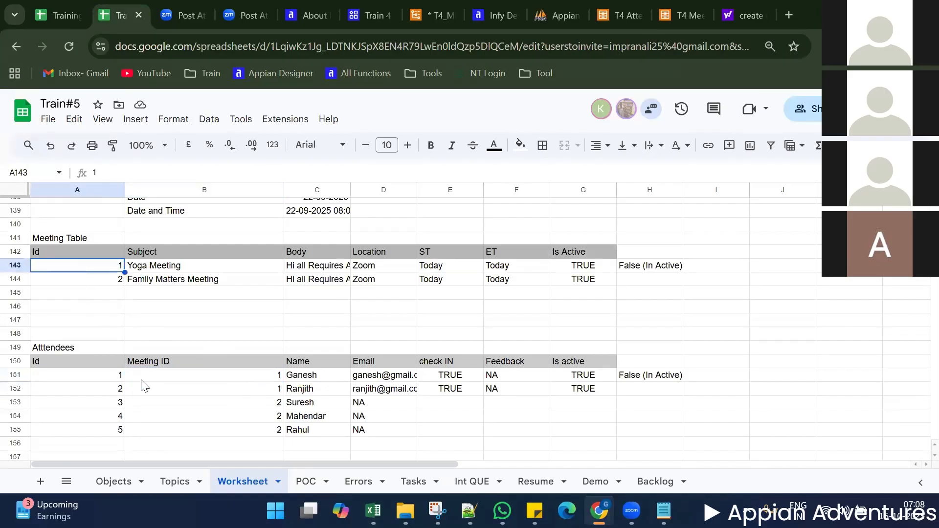
{"action": "left_click", "coordinate": [179, 376]}
{"action": "left_click", "coordinate": [177, 390]}
{"action": "scroll", "coordinate": [129, 377], "scroll_direction": "down", "scroll_amount": 3}
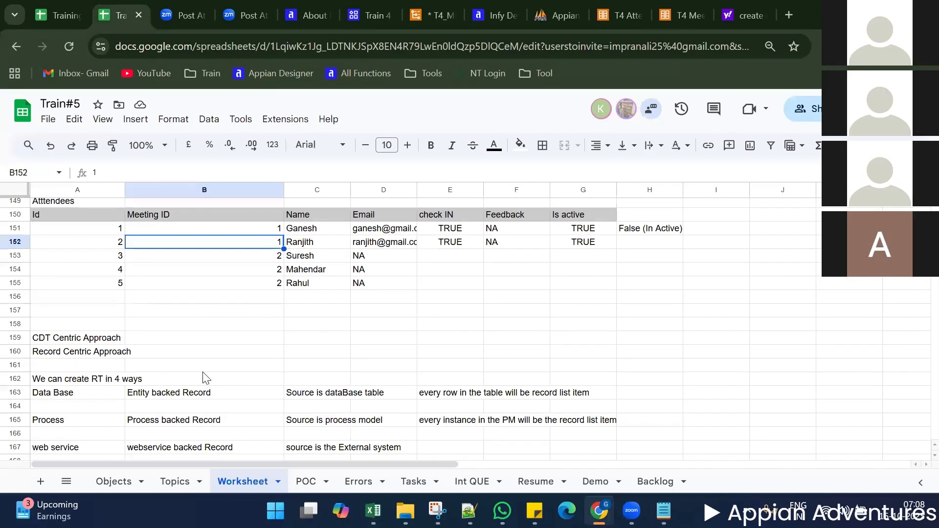
Highlight the "1-Many Relationship" cell B116 in the worksheet with a yellow fill
{"action": "scroll", "coordinate": [200, 378], "scroll_direction": "up", "scroll_amount": 10}
{"action": "scroll", "coordinate": [196, 379], "scroll_direction": "down", "scroll_amount": 2}
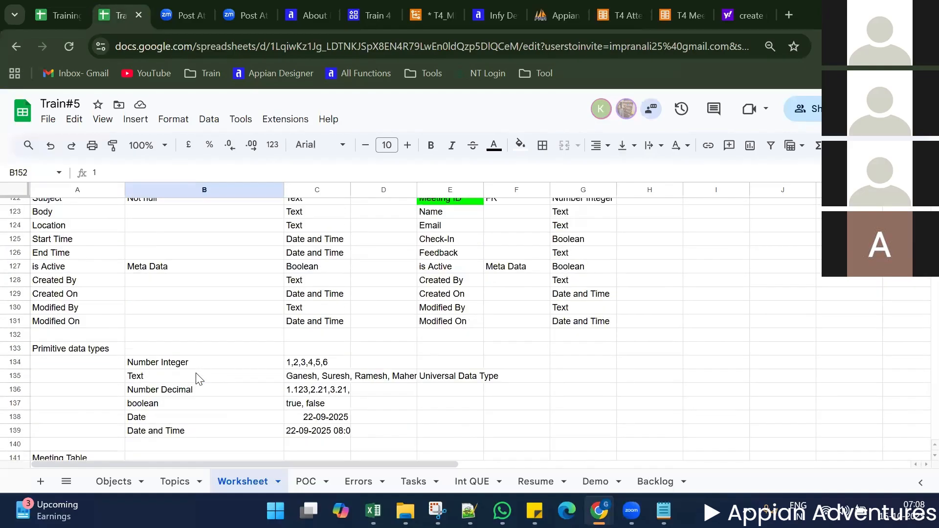
{"action": "scroll", "coordinate": [126, 250], "scroll_direction": "up", "scroll_amount": 5}
{"action": "scroll", "coordinate": [110, 316], "scroll_direction": "up", "scroll_amount": 1}
{"action": "left_click", "coordinate": [226, 337]}
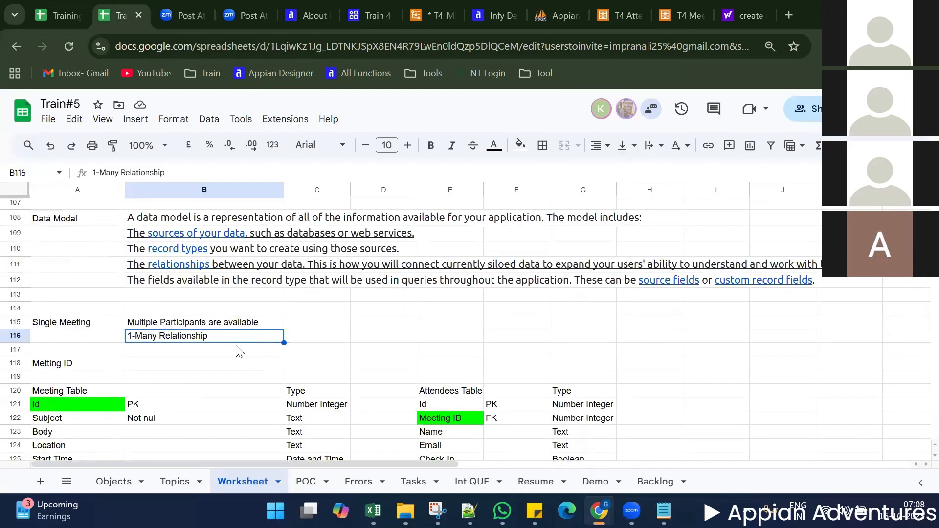
{"action": "left_click", "coordinate": [520, 145]}
{"action": "left_click", "coordinate": [568, 206]}
{"action": "left_click", "coordinate": [410, 308]}
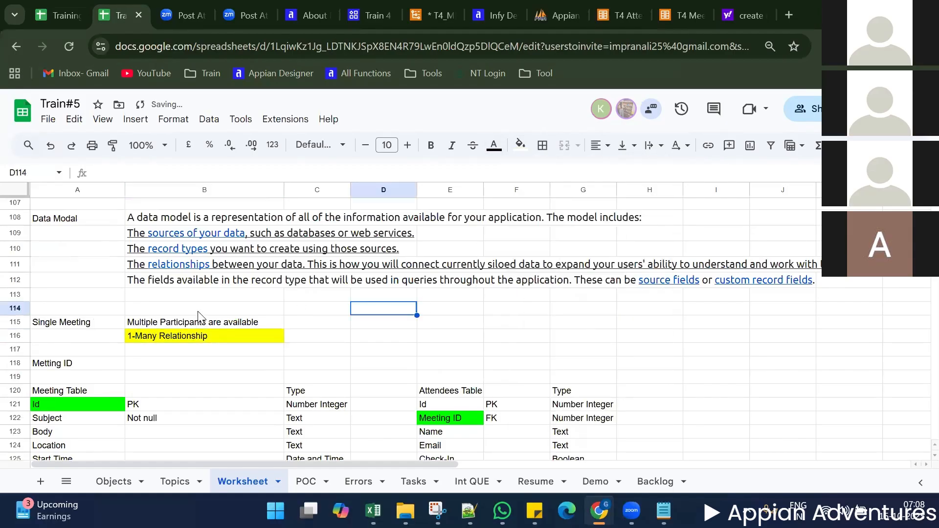
{"action": "scroll", "coordinate": [194, 323], "scroll_direction": "down", "scroll_amount": 7}
{"action": "scroll", "coordinate": [194, 328], "scroll_direction": "up", "scroll_amount": 2}
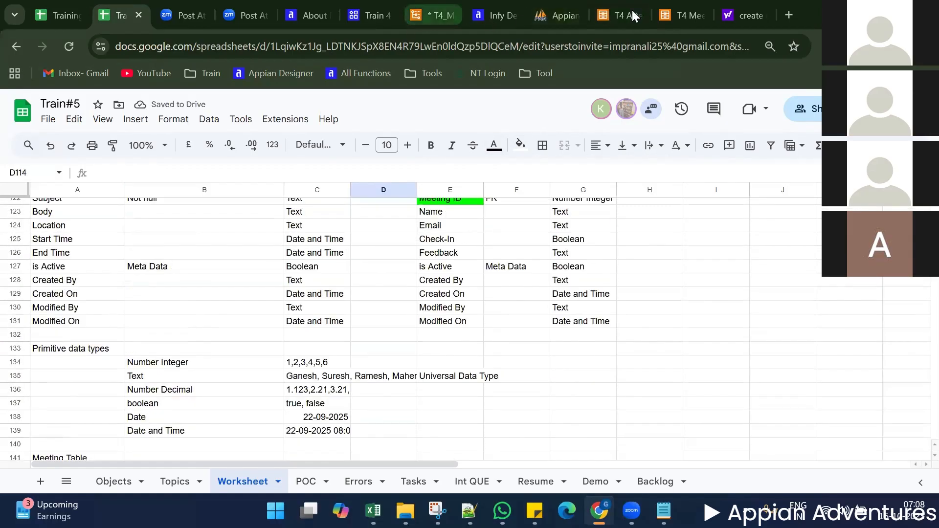
Return to the T4 Meeting record type and relate its id field to the meetingId field of T4 Attendees
{"action": "left_click", "coordinate": [605, 12]}
{"action": "left_click", "coordinate": [680, 8]}
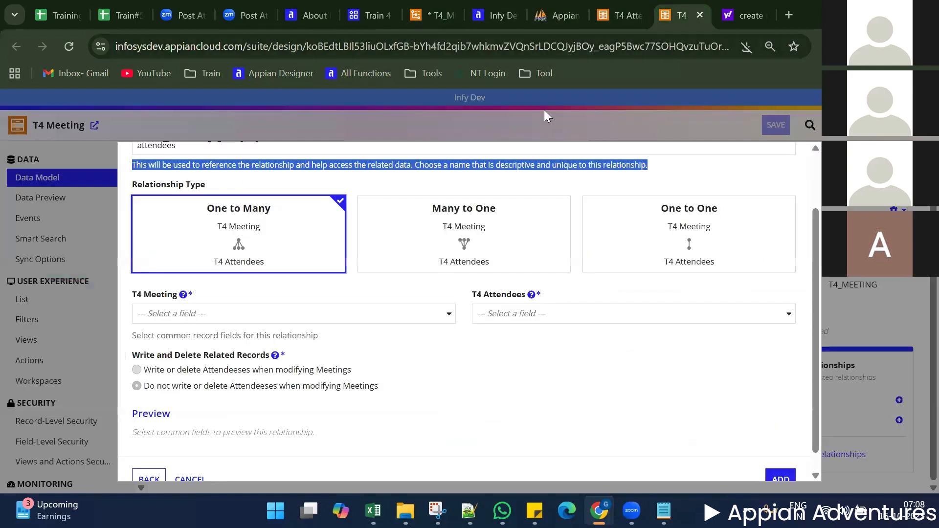
{"action": "left_click", "coordinate": [289, 315]}
{"action": "left_click", "coordinate": [243, 348]}
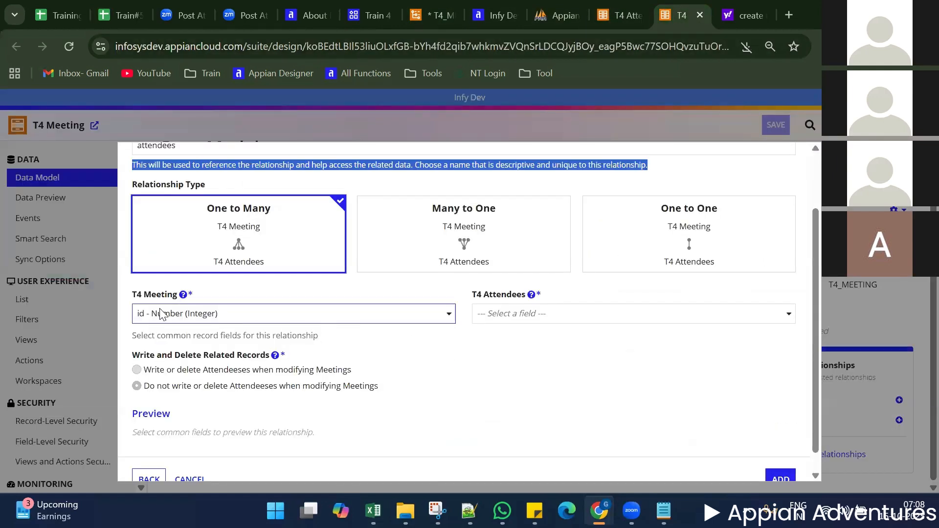
{"action": "left_click", "coordinate": [521, 315]}
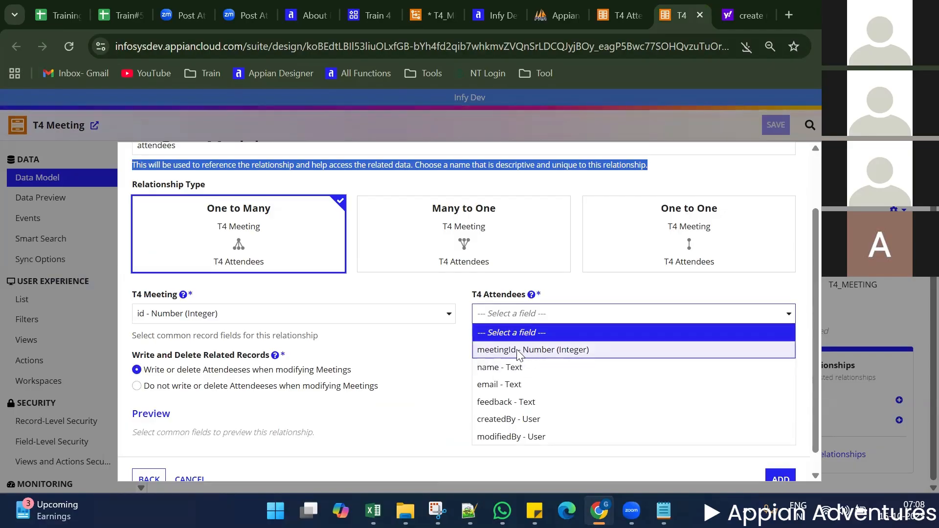
{"action": "left_click", "coordinate": [517, 350]}
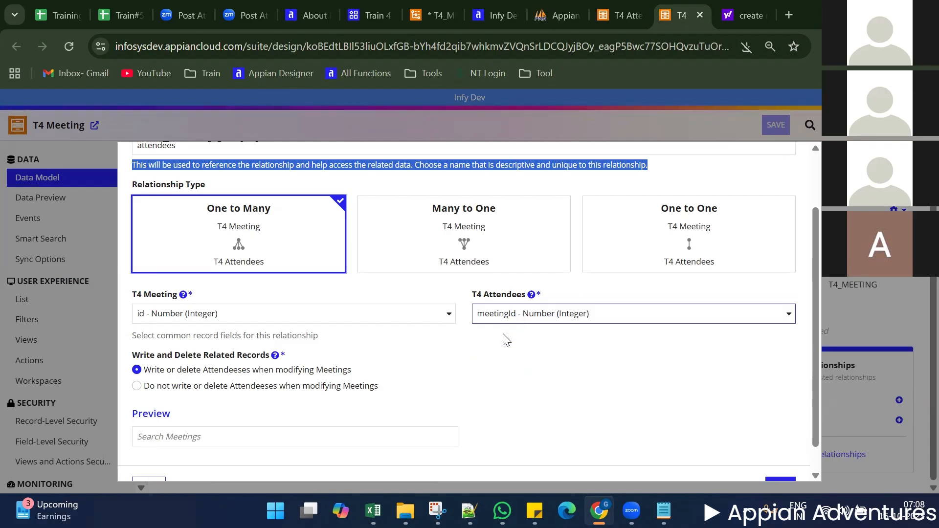
{"action": "scroll", "coordinate": [249, 401], "scroll_direction": "down", "scroll_amount": 1}
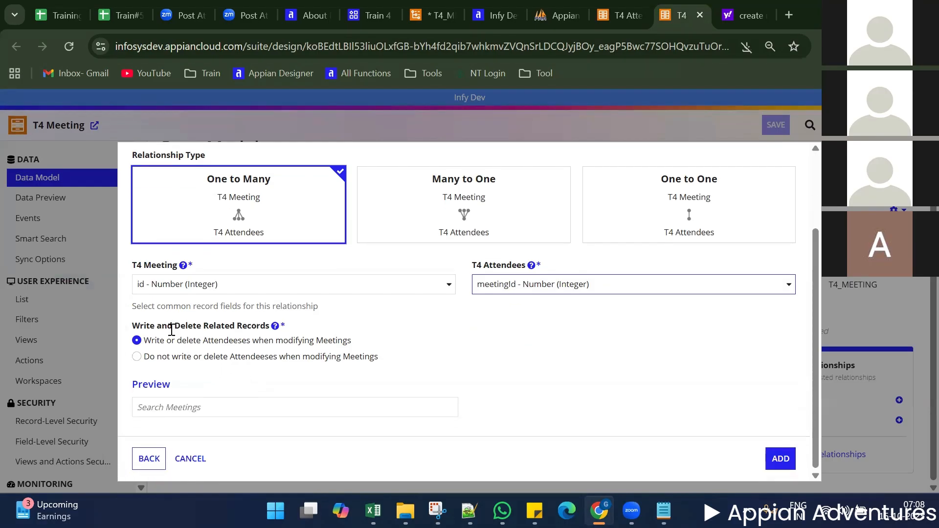
Compare both Write and Delete Related Records options, and select writing or deleting attendees when modifying meetings
{"action": "triple_click", "coordinate": [191, 327]}
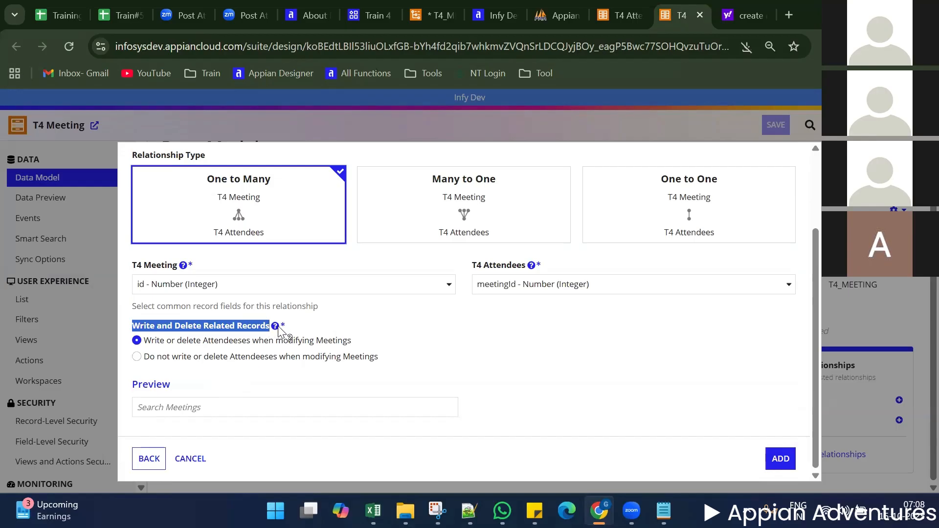
{"action": "mouse_move", "coordinate": [278, 331]}
{"action": "left_click_drag", "start_coordinate": [160, 342], "coordinate": [355, 347]}
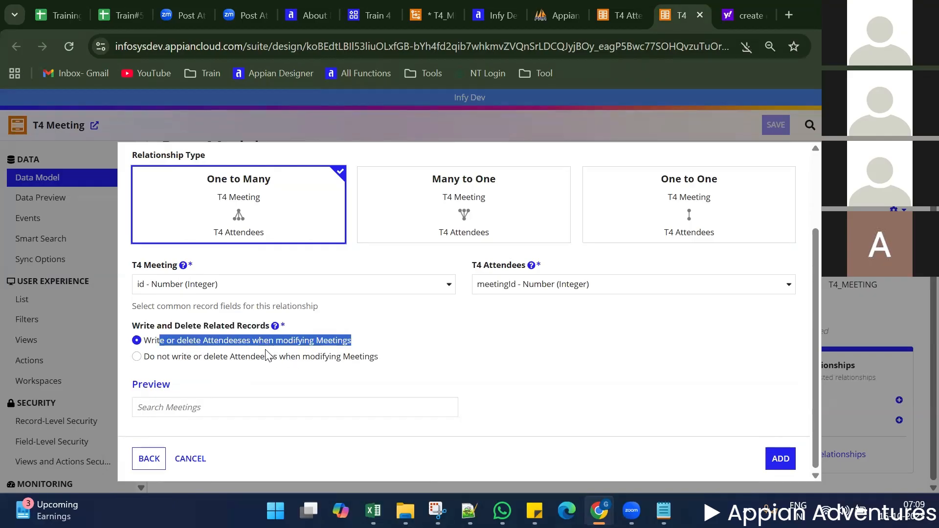
{"action": "left_click", "coordinate": [182, 360]}
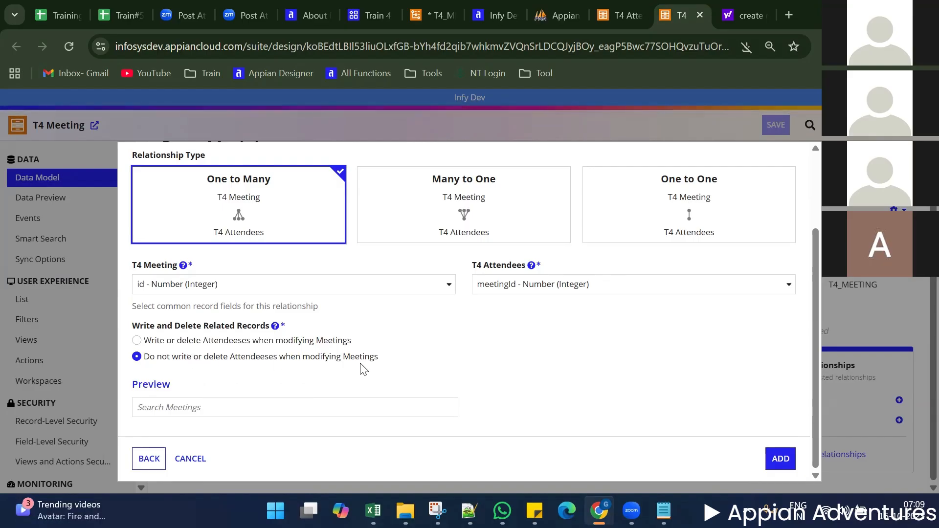
{"action": "left_click", "coordinate": [177, 344]}
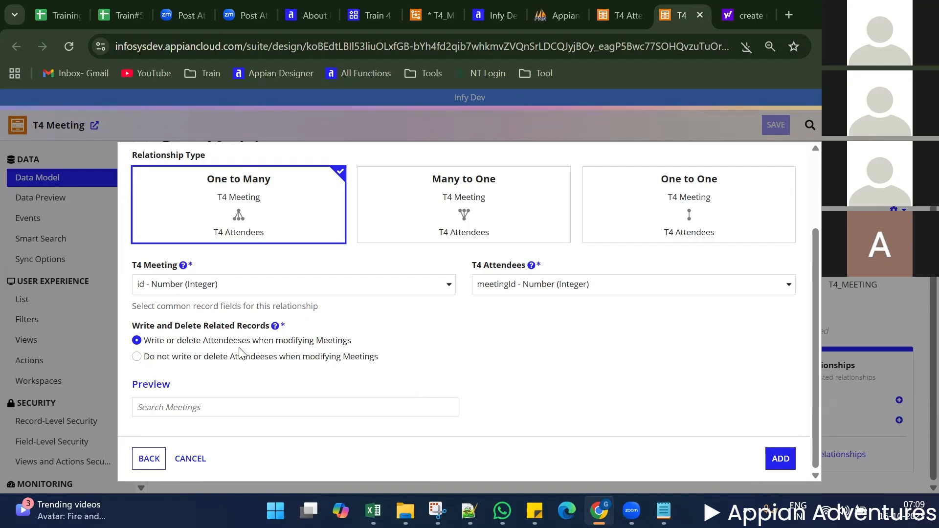
{"action": "scroll", "coordinate": [343, 345], "scroll_direction": "up", "scroll_amount": 2}
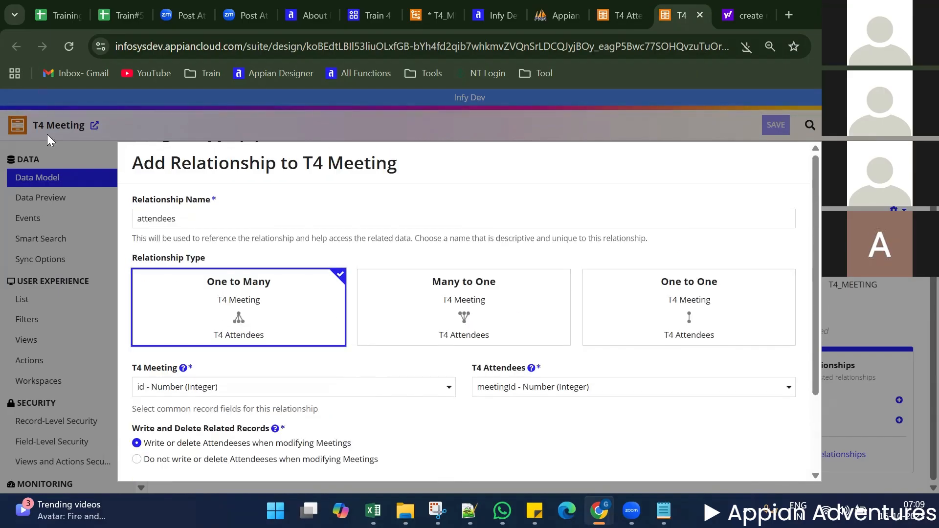
Confirm the one-to-many attendees relationship on T4 Meeting and view it in the data model diagram
{"action": "scroll", "coordinate": [349, 292], "scroll_direction": "down", "scroll_amount": 2}
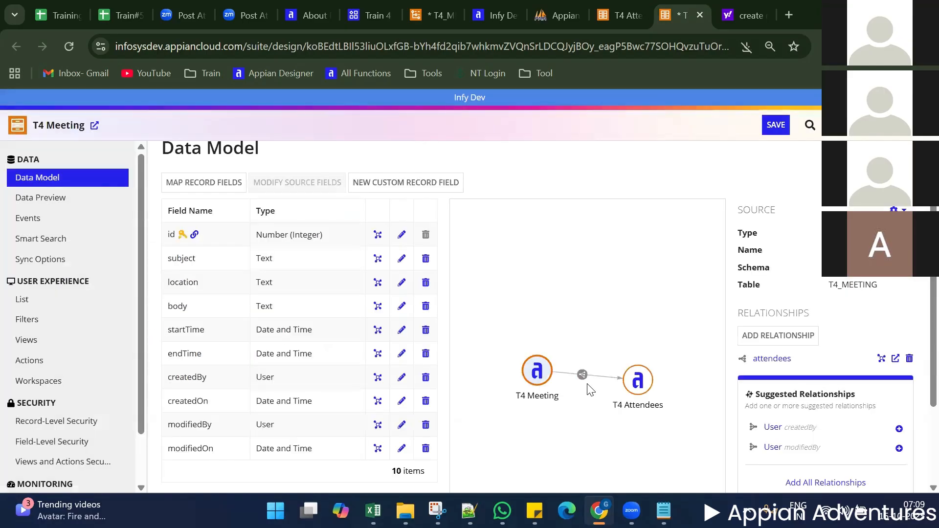
{"action": "scroll", "coordinate": [589, 388], "scroll_direction": "down", "scroll_amount": 1}
{"action": "scroll", "coordinate": [593, 369], "scroll_direction": "down", "scroll_amount": 1}
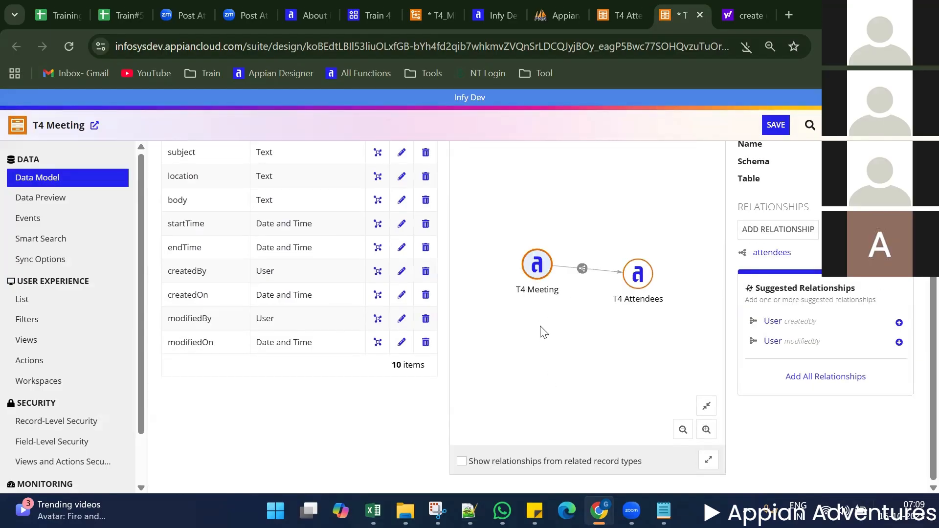
Rearrange the T4 Meeting and T4 Attendees nodes in the relationship diagram, and save the T4 Meeting record type
{"action": "left_click_drag", "start_coordinate": [538, 269], "coordinate": [523, 240]}
{"action": "left_click_drag", "start_coordinate": [639, 276], "coordinate": [656, 312]}
{"action": "left_click_drag", "start_coordinate": [527, 240], "coordinate": [624, 294]}
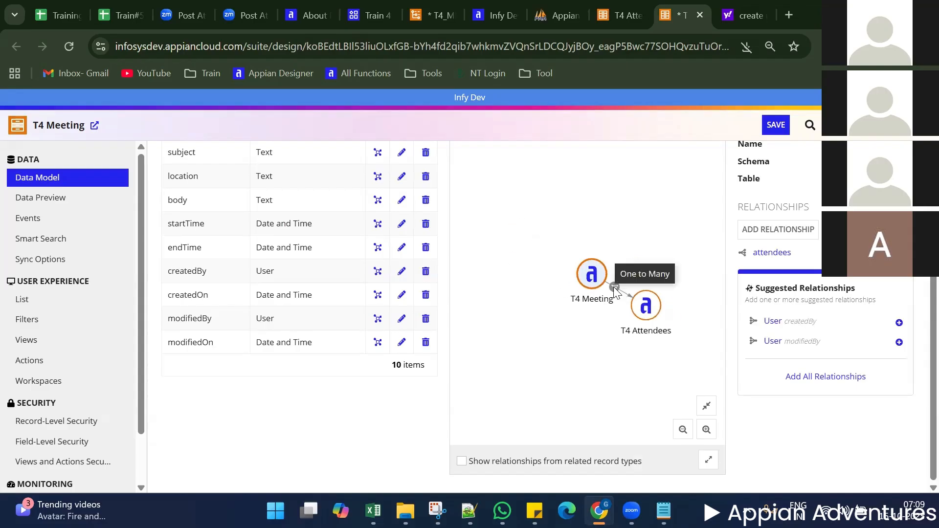
{"action": "left_click_drag", "start_coordinate": [585, 279], "coordinate": [514, 244]}
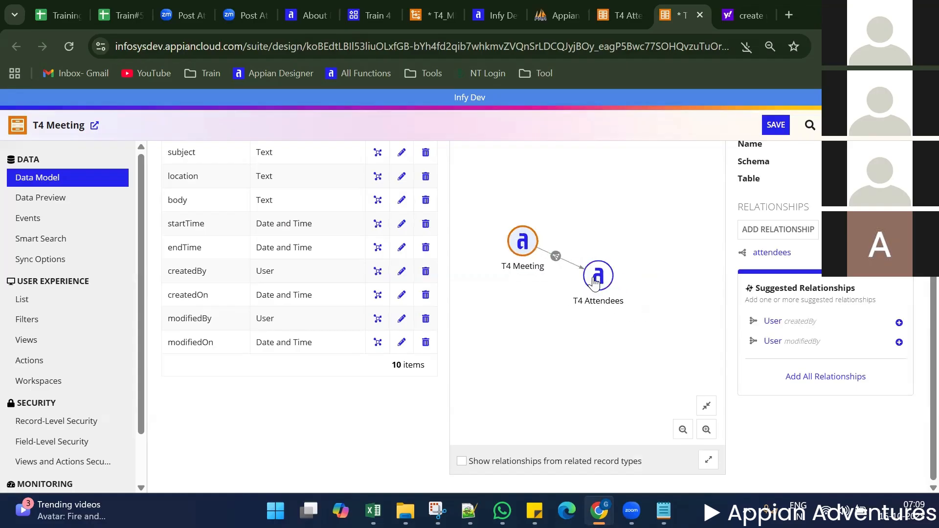
{"action": "left_click_drag", "start_coordinate": [592, 279], "coordinate": [618, 251]}
{"action": "left_click_drag", "start_coordinate": [524, 243], "coordinate": [518, 228]}
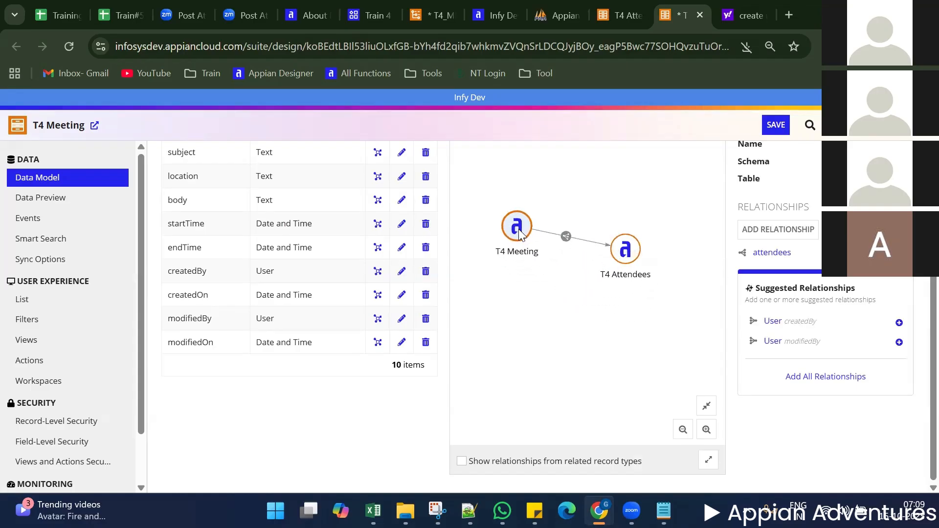
{"action": "scroll", "coordinate": [557, 292], "scroll_direction": "up", "scroll_amount": 2}
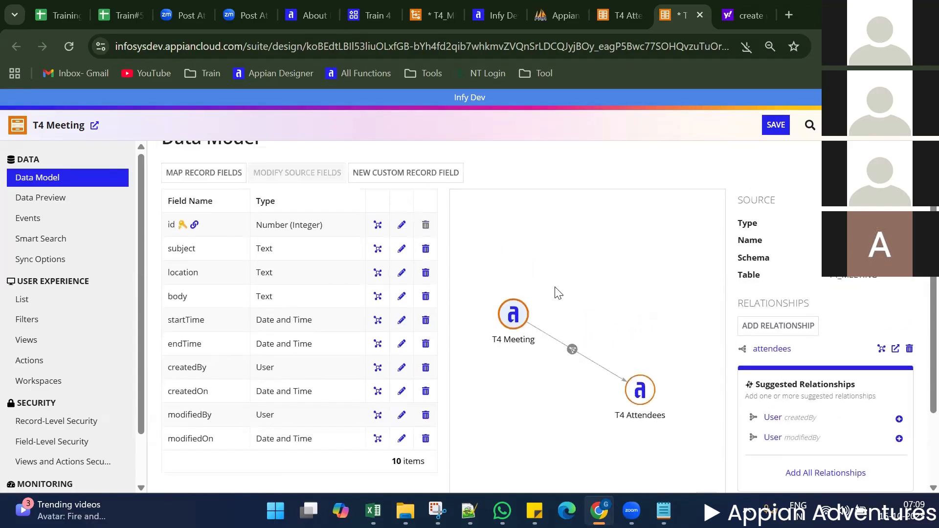
{"action": "scroll", "coordinate": [562, 287], "scroll_direction": "down", "scroll_amount": 1}
{"action": "scroll", "coordinate": [484, 395], "scroll_direction": "down", "scroll_amount": 1}
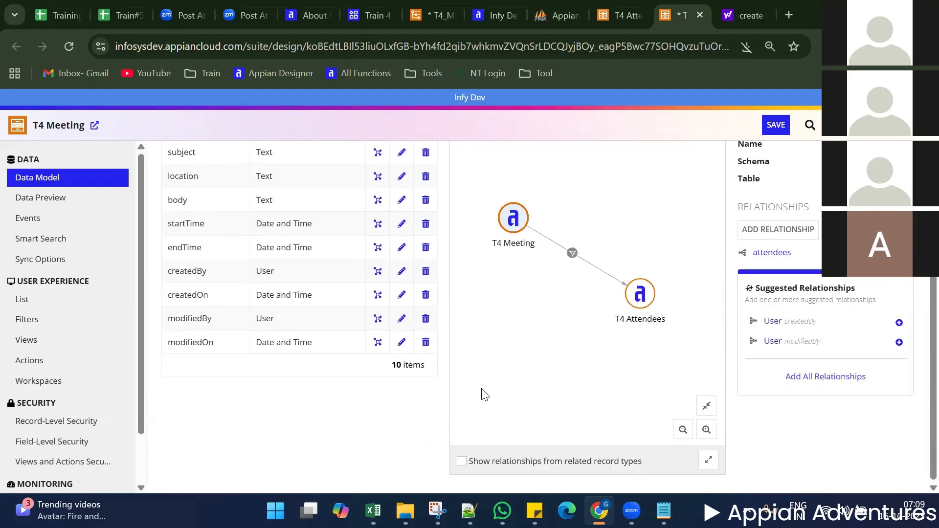
{"action": "scroll", "coordinate": [483, 394], "scroll_direction": "up", "scroll_amount": 2}
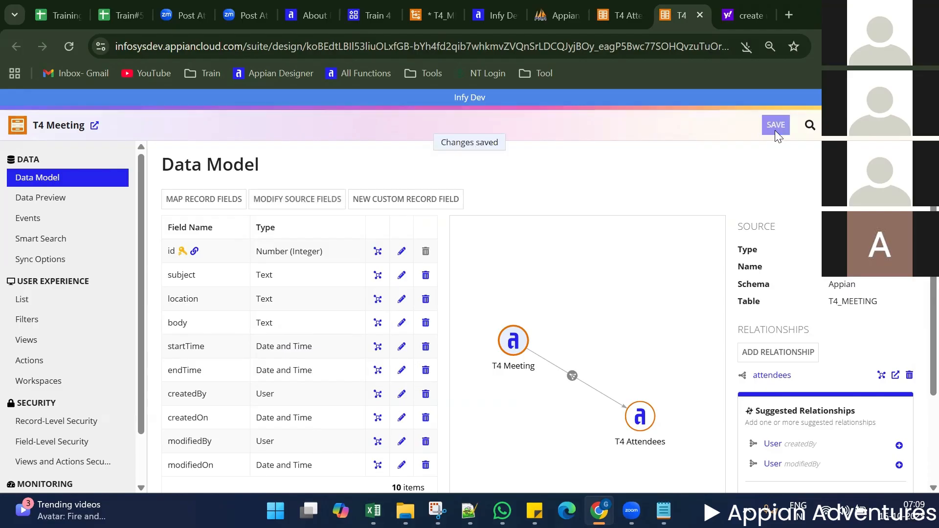
Switch to the database's T4_ATTENDEES table and examine its operations, MEETING_ID column actions and indexes for a foreign key option
{"action": "left_click", "coordinate": [557, 15]}
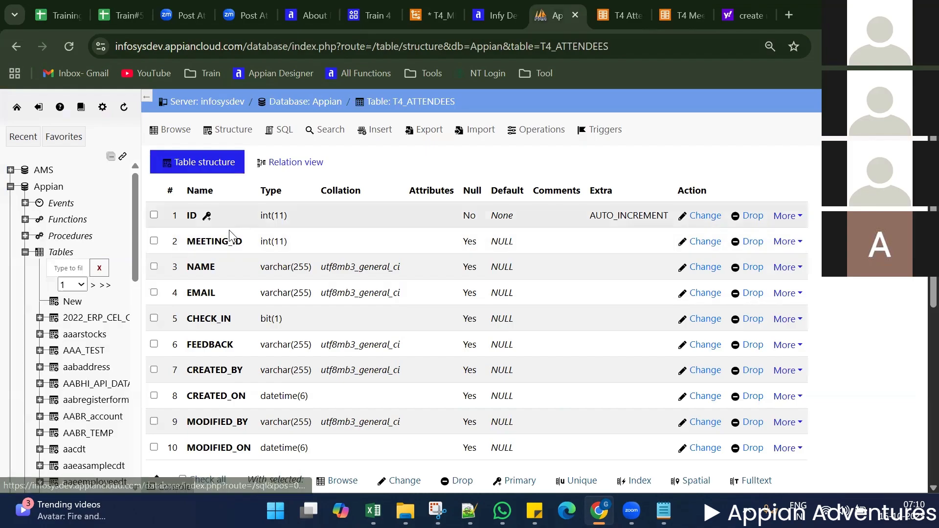
{"action": "left_click", "coordinate": [176, 131]}
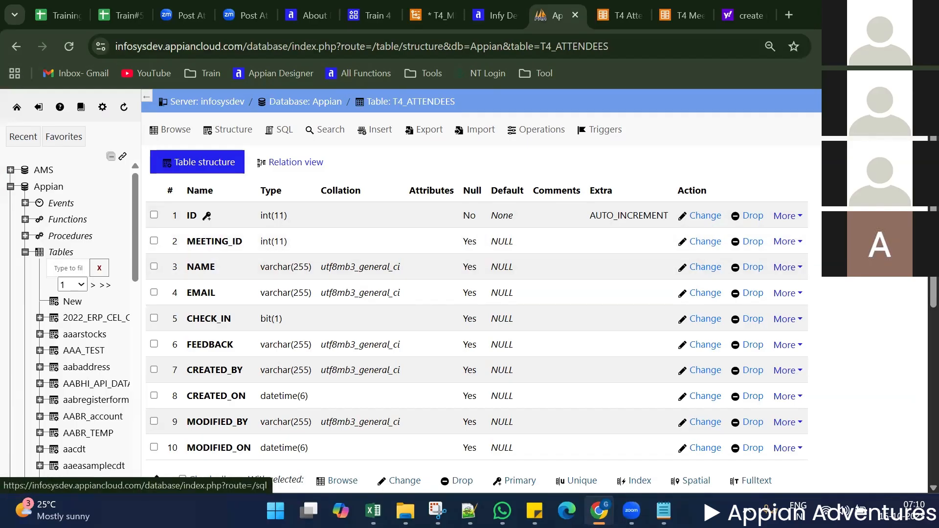
{"action": "left_click", "coordinate": [786, 242]}
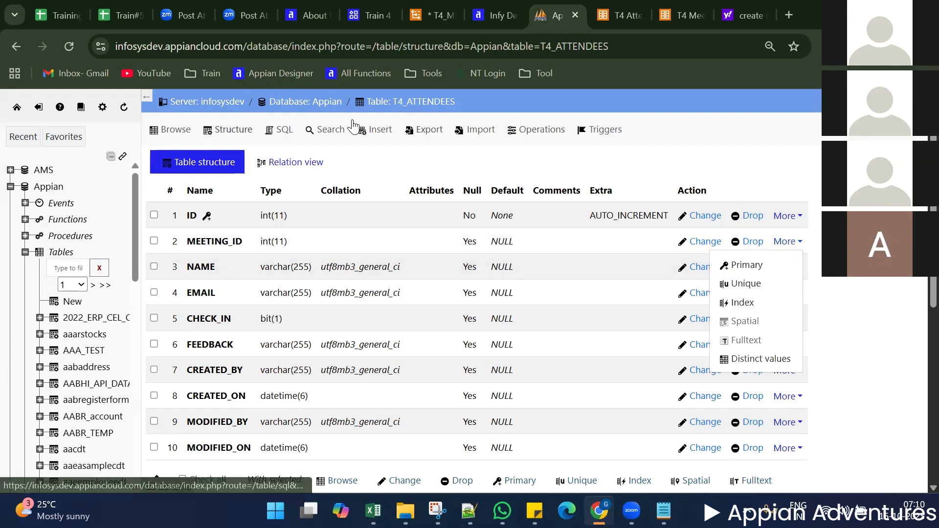
{"action": "left_click", "coordinate": [550, 134]}
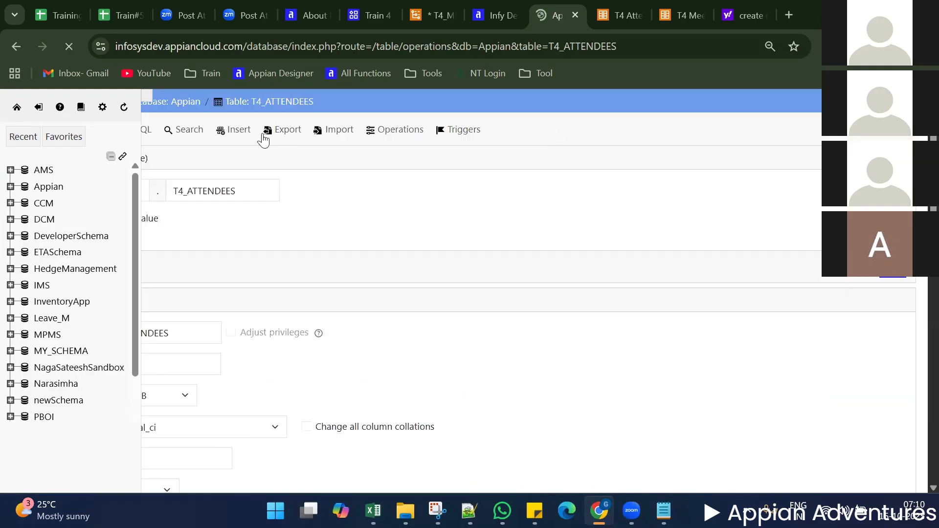
{"action": "left_click", "coordinate": [232, 130]}
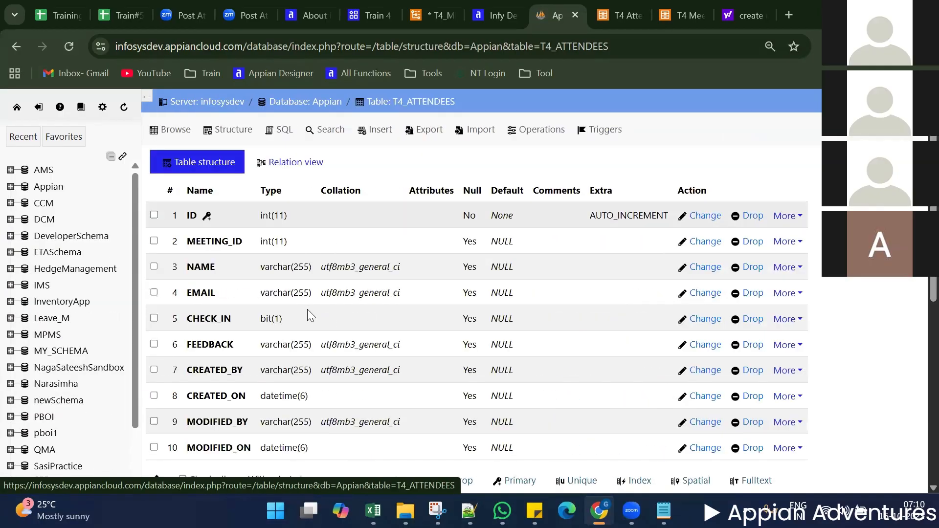
{"action": "scroll", "coordinate": [308, 310], "scroll_direction": "down", "scroll_amount": 5}
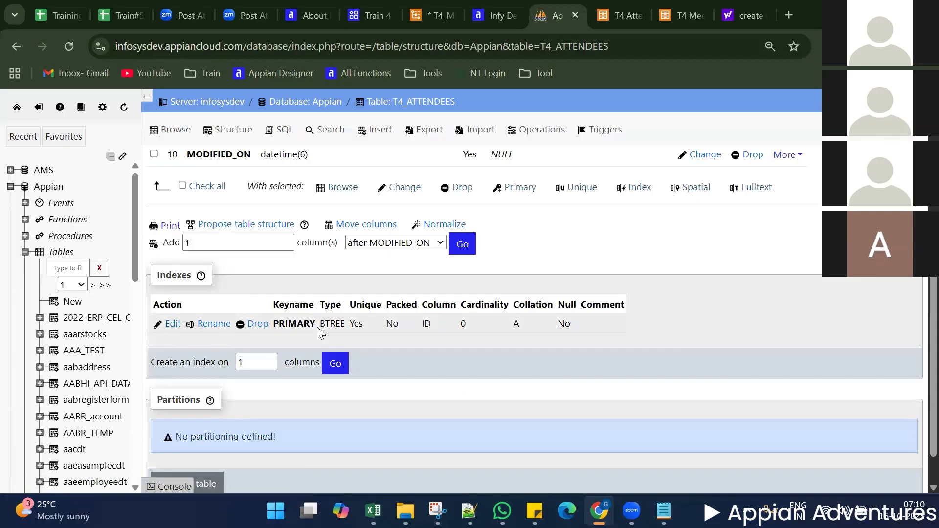
{"action": "scroll", "coordinate": [194, 384], "scroll_direction": "down", "scroll_amount": 1}
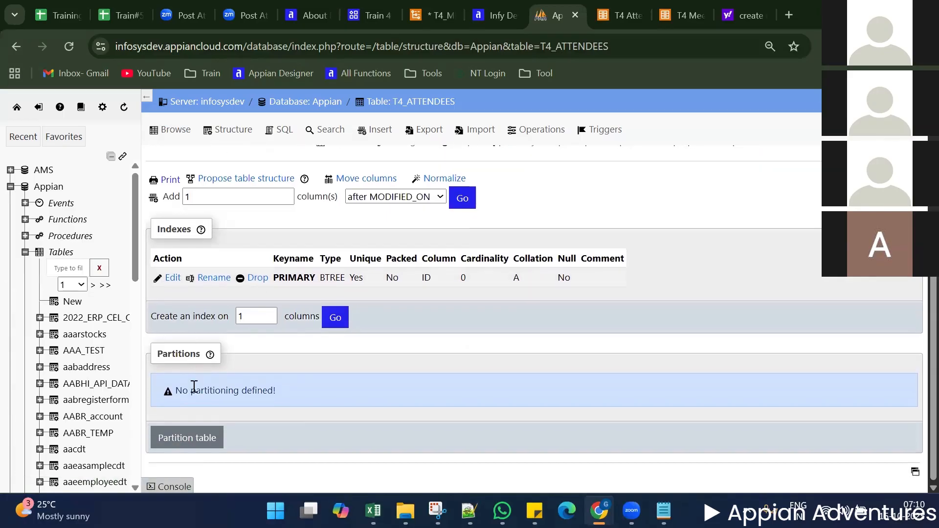
{"action": "left_click", "coordinate": [263, 317]}
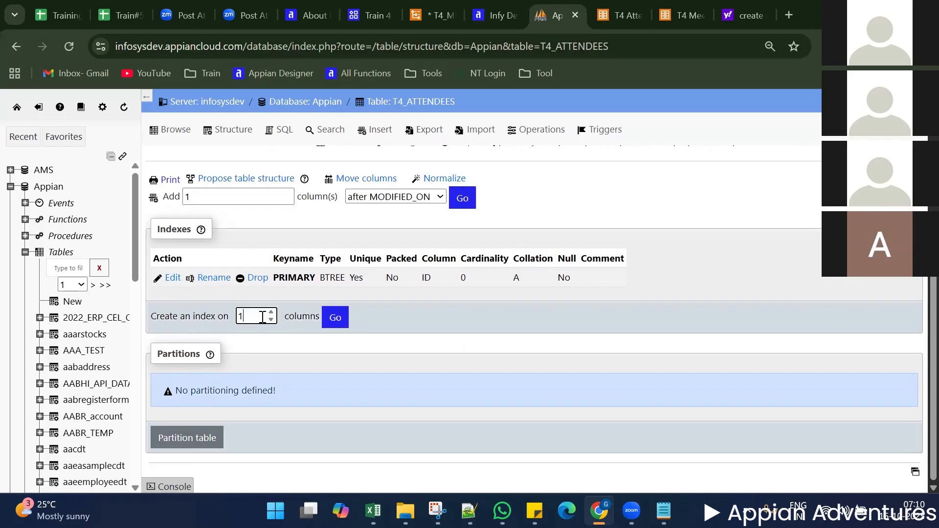
{"action": "left_click", "coordinate": [334, 319]}
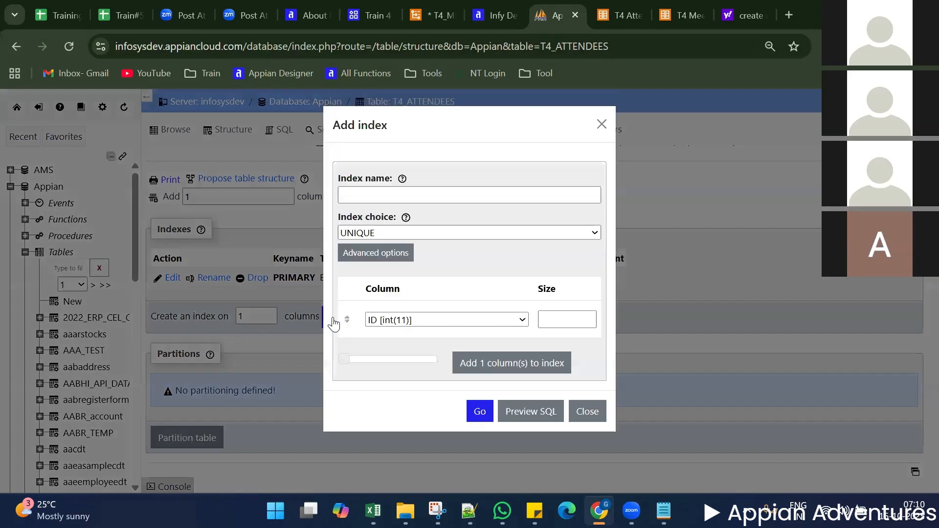
{"action": "left_click", "coordinate": [423, 192]}
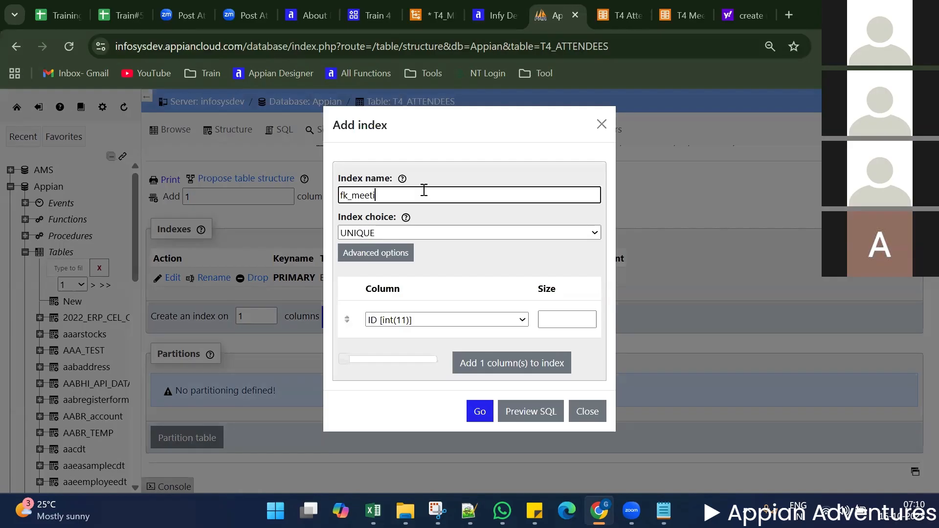
{"action": "left_click", "coordinate": [415, 233]}
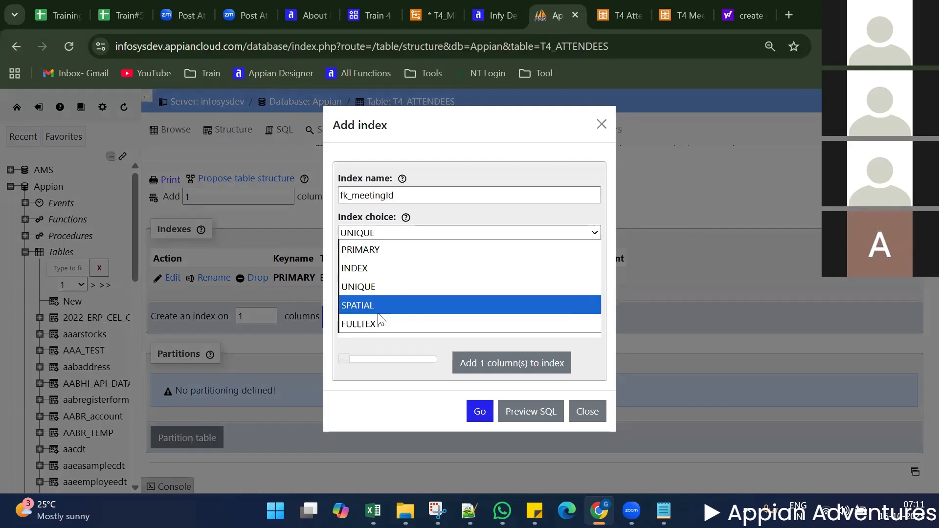
{"action": "left_click", "coordinate": [368, 286]}
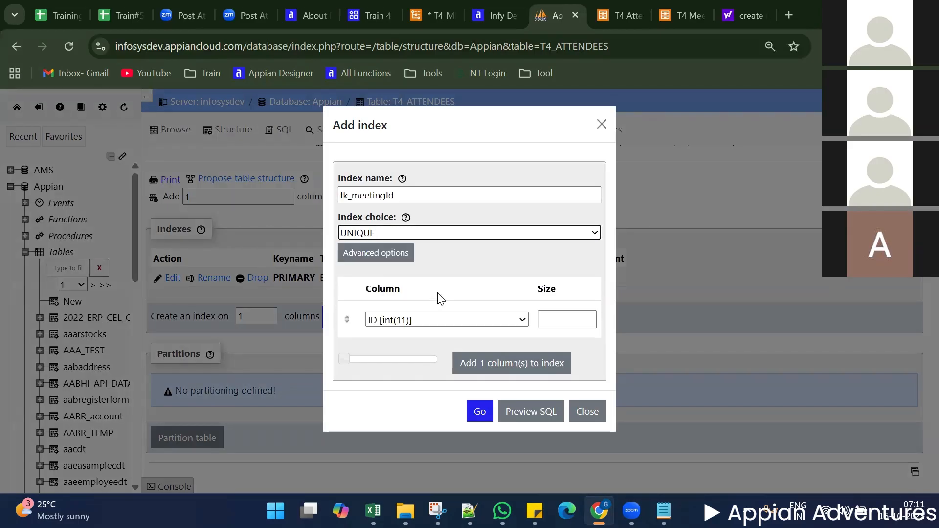
{"action": "left_click", "coordinate": [498, 322]}
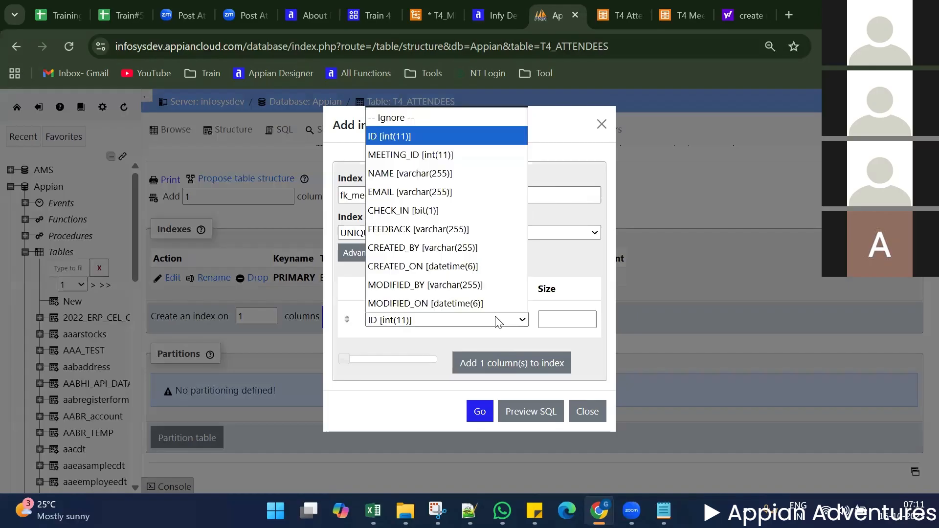
{"action": "left_click", "coordinate": [374, 344]}
{"action": "left_click", "coordinate": [372, 233]}
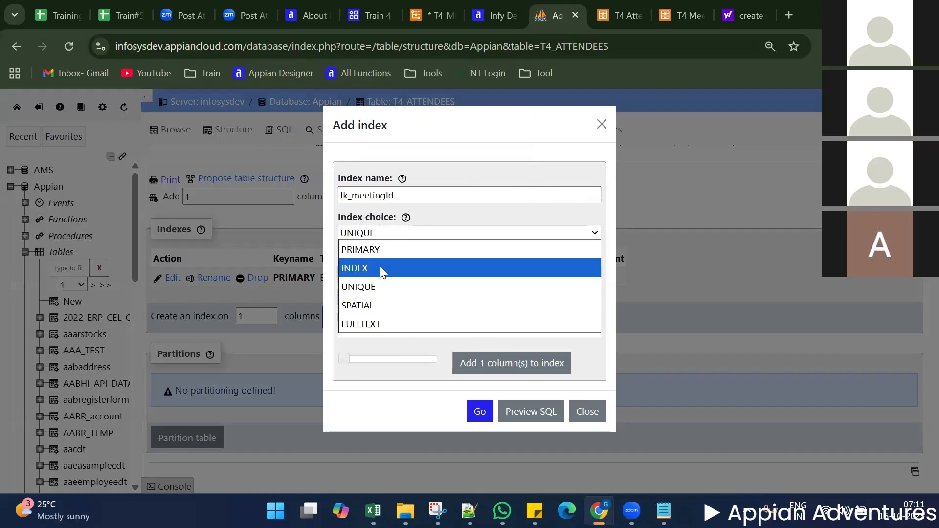
{"action": "left_click", "coordinate": [379, 268]}
{"action": "left_click", "coordinate": [450, 320]}
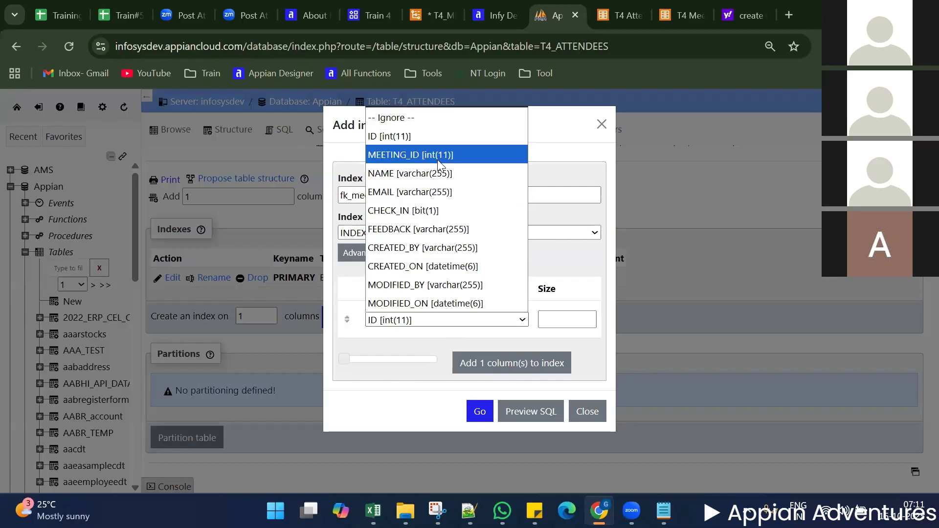
{"action": "left_click", "coordinate": [439, 155]}
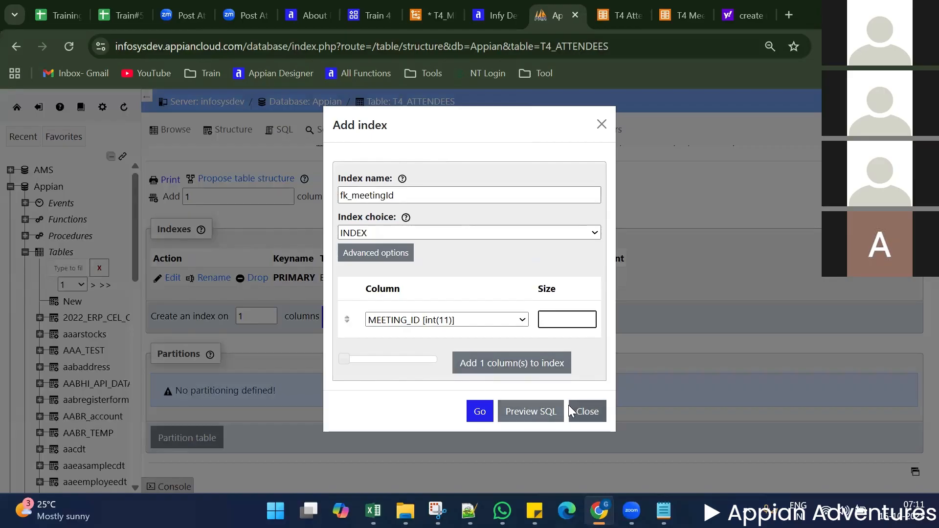
{"action": "left_click", "coordinate": [488, 280]}
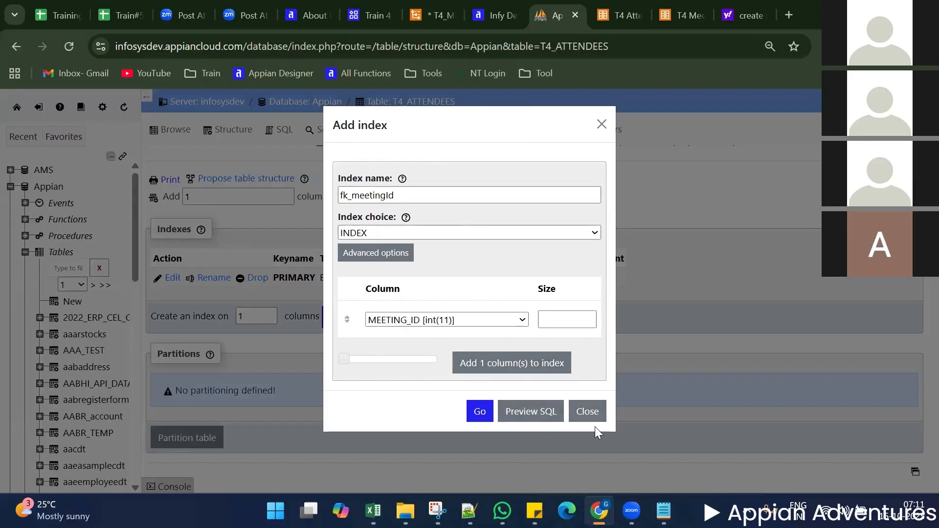
{"action": "left_click", "coordinate": [588, 412]}
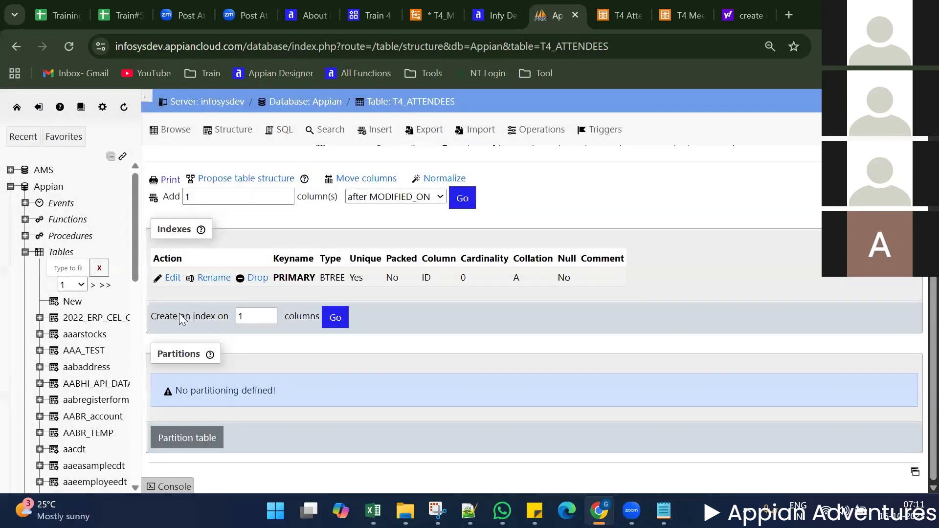
Examine the MEETING_ID column's definition and its additional actions in the T4_ATTENDEES table structure
{"action": "scroll", "coordinate": [273, 353], "scroll_direction": "up", "scroll_amount": 5}
{"action": "scroll", "coordinate": [273, 353], "scroll_direction": "up", "scroll_amount": 1}
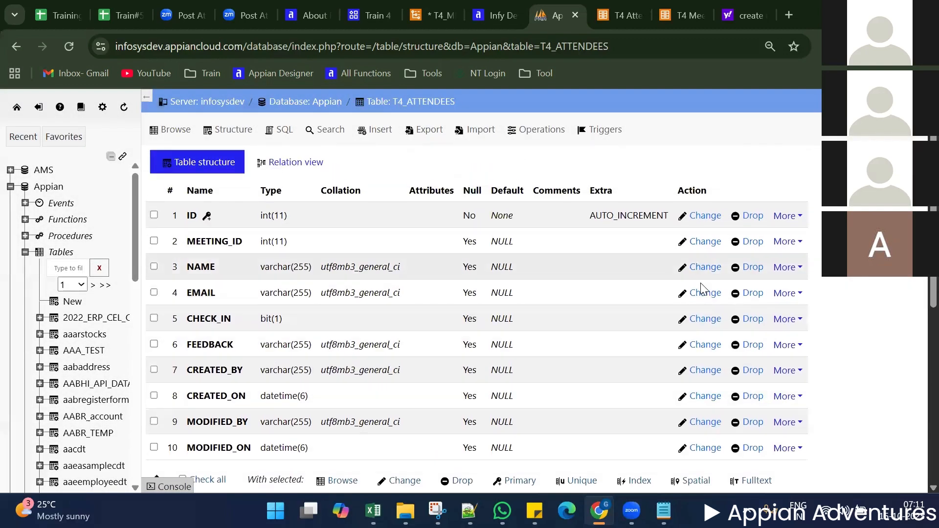
{"action": "left_click", "coordinate": [701, 244]}
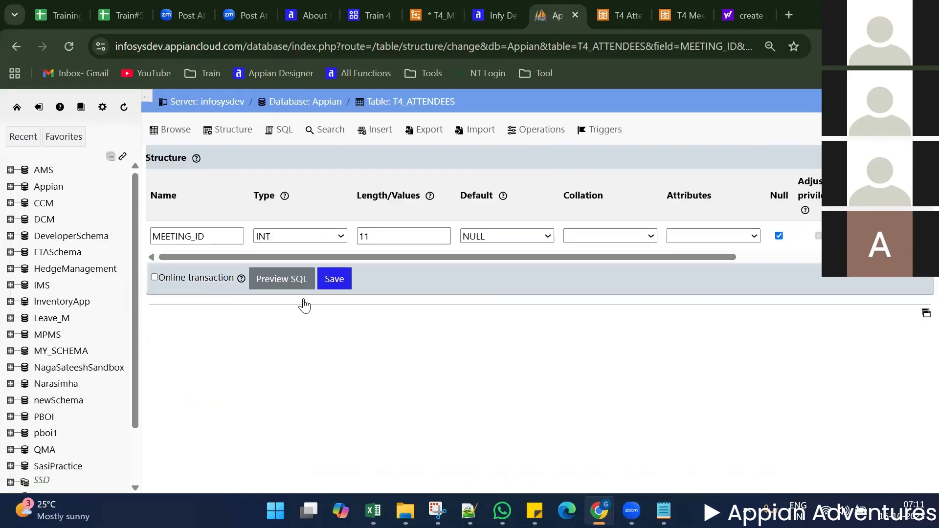
{"action": "left_click", "coordinate": [224, 133]}
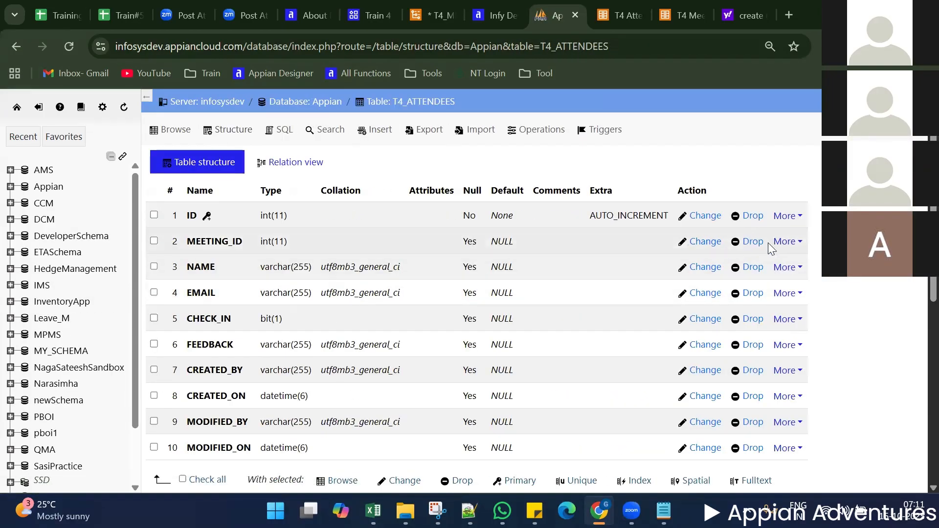
{"action": "left_click", "coordinate": [784, 241]}
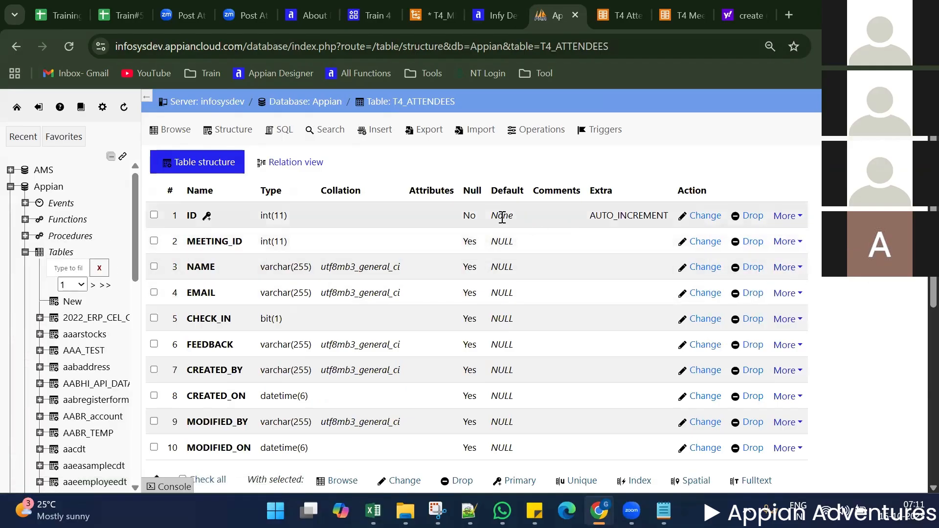
Open the foreign key constraints of T4_ATTENDEES and name the new constraint fk_meetingID_meetingTable
{"action": "left_click", "coordinate": [279, 167]}
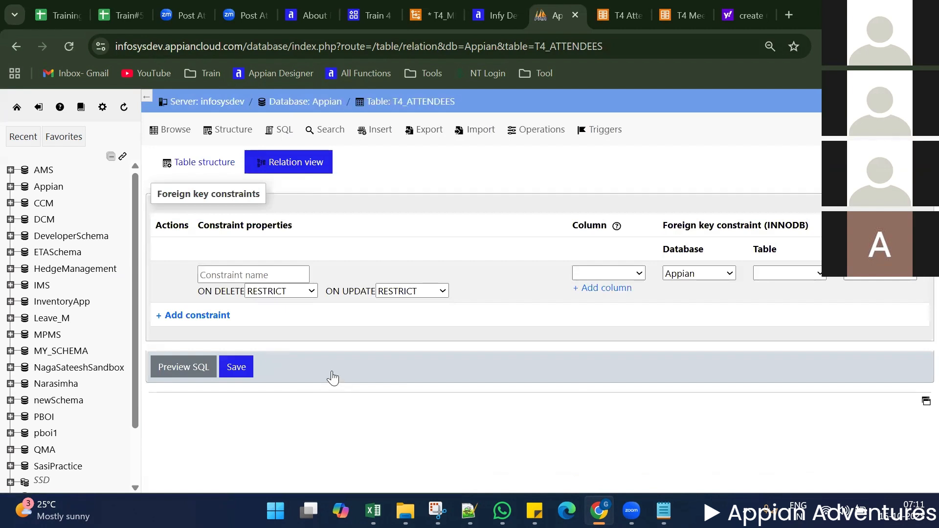
{"action": "left_click_drag", "start_coordinate": [235, 194], "coordinate": [242, 189]}
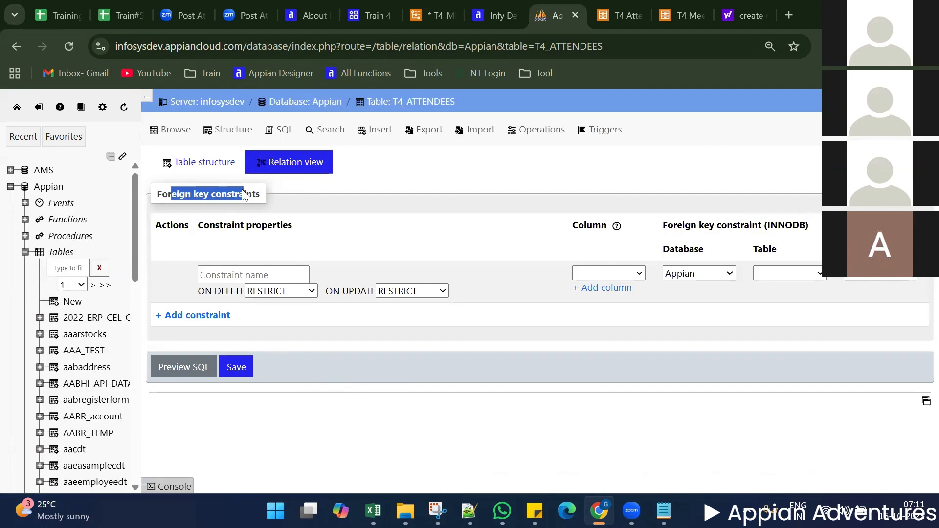
{"action": "left_click", "coordinate": [255, 279]}
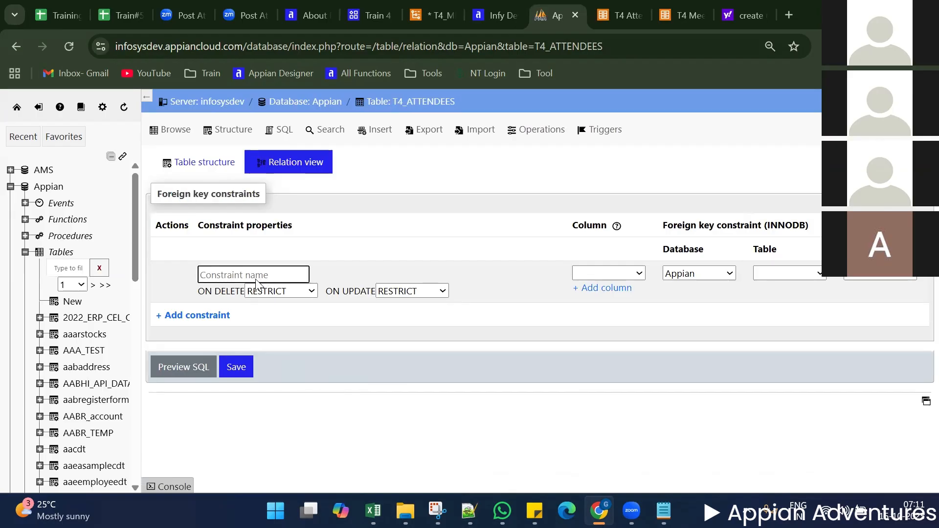
{"action": "type", "text": "f"}
{"action": "key", "text": "BackSpace"}
{"action": "type", "text": "_meetingID_meetingTa"}
{"action": "type", "text": "ble"}
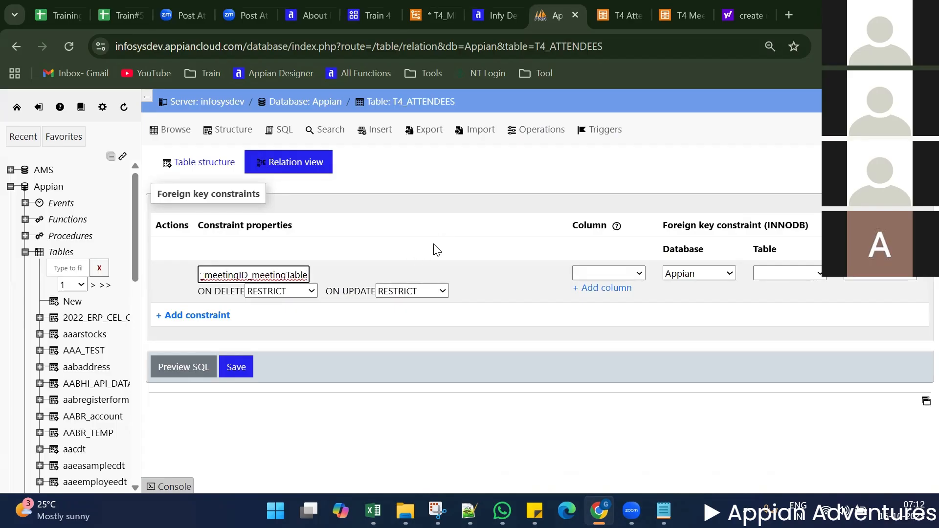
{"action": "left_click", "coordinate": [419, 368]}
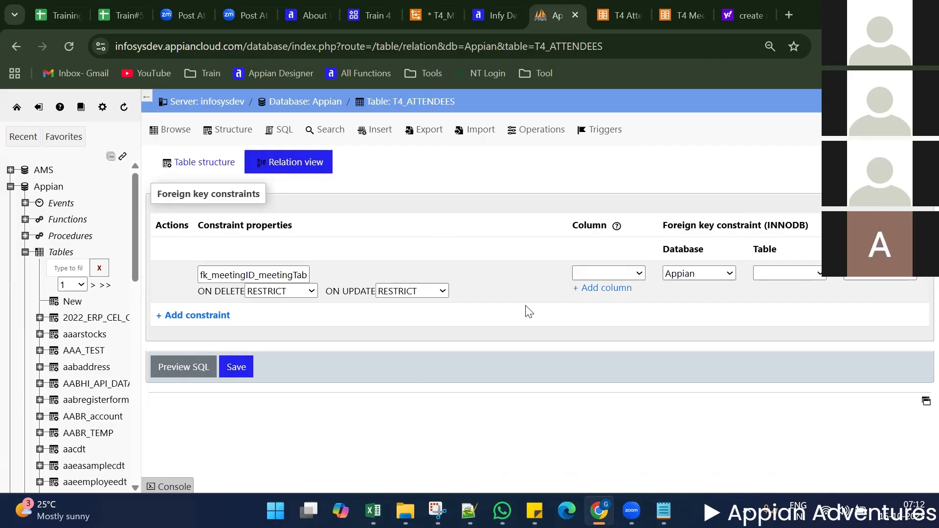
Set the column of the fk_meetingID_meetingTable constraint to MEETING_ID
{"action": "left_click", "coordinate": [606, 272]}
{"action": "key", "text": "Down"}
{"action": "key", "text": "Down"}
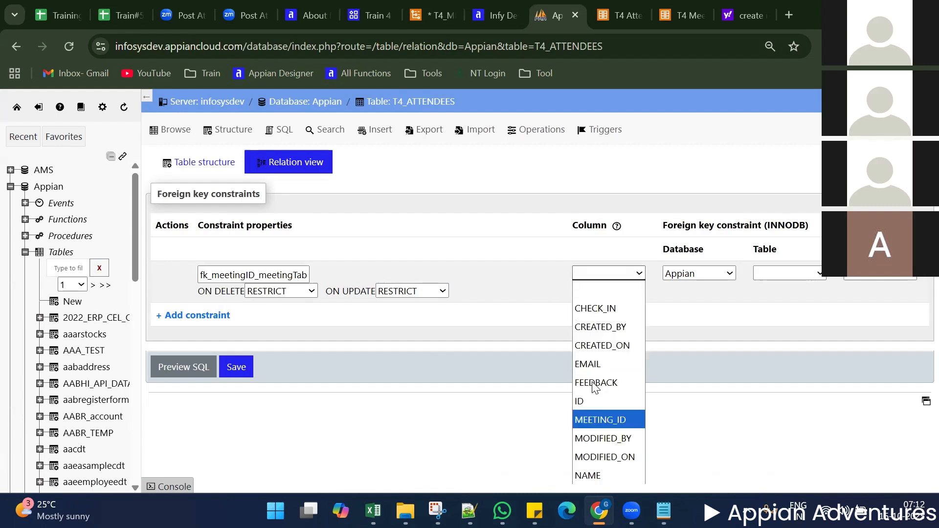
{"action": "left_click", "coordinate": [603, 421]}
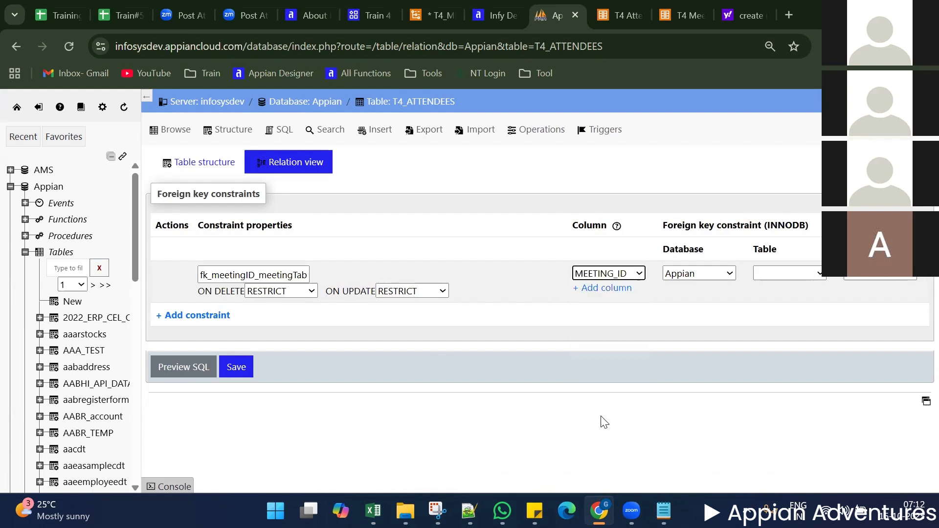
{"action": "right_click", "coordinate": [643, 297]}
{"action": "left_click", "coordinate": [558, 366]}
Search the constraint's list of referenced tables for the T4_MEETING table
{"action": "left_click", "coordinate": [820, 275]}
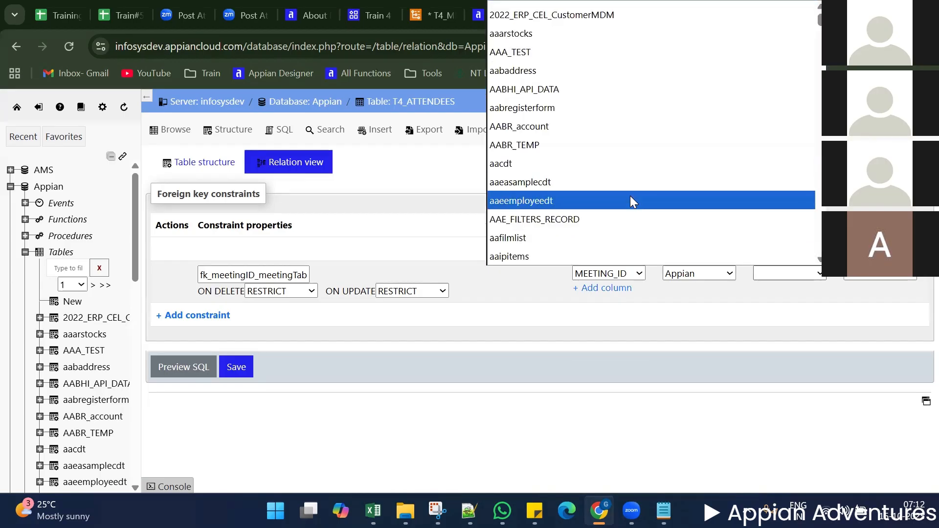
{"action": "key", "text": "t"}
{"action": "scroll", "coordinate": [629, 199], "scroll_direction": "down", "scroll_amount": 10}
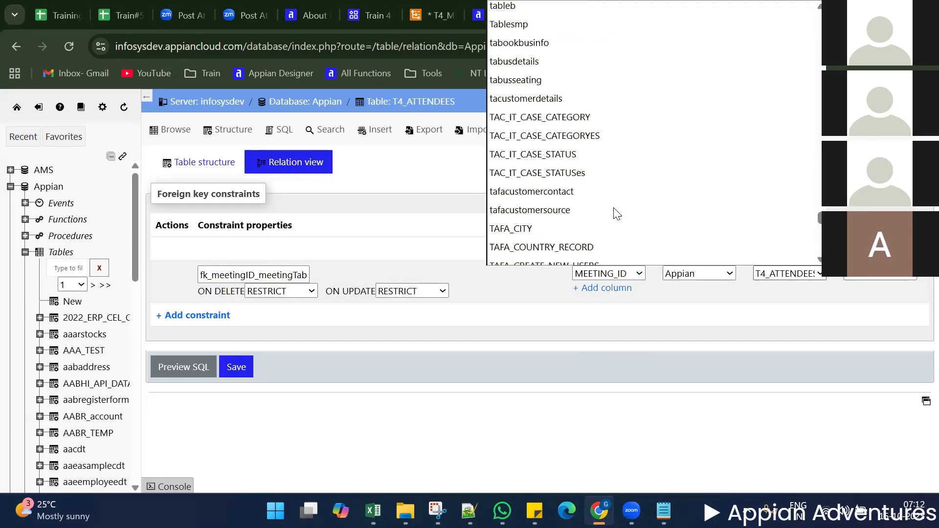
{"action": "scroll", "coordinate": [615, 214], "scroll_direction": "down", "scroll_amount": 1}
{"action": "scroll", "coordinate": [615, 214], "scroll_direction": "up", "scroll_amount": 10}
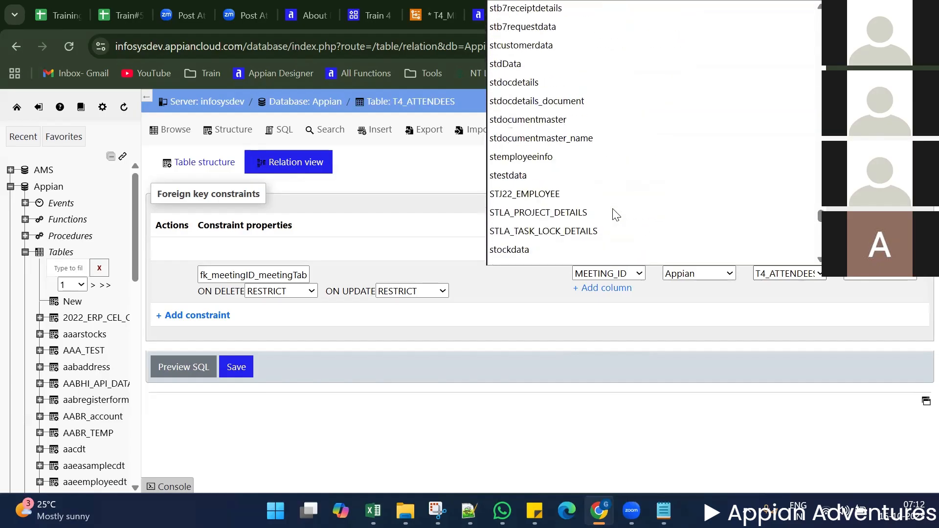
{"action": "scroll", "coordinate": [615, 215], "scroll_direction": "up", "scroll_amount": 3}
{"action": "scroll", "coordinate": [615, 215], "scroll_direction": "down", "scroll_amount": 8}
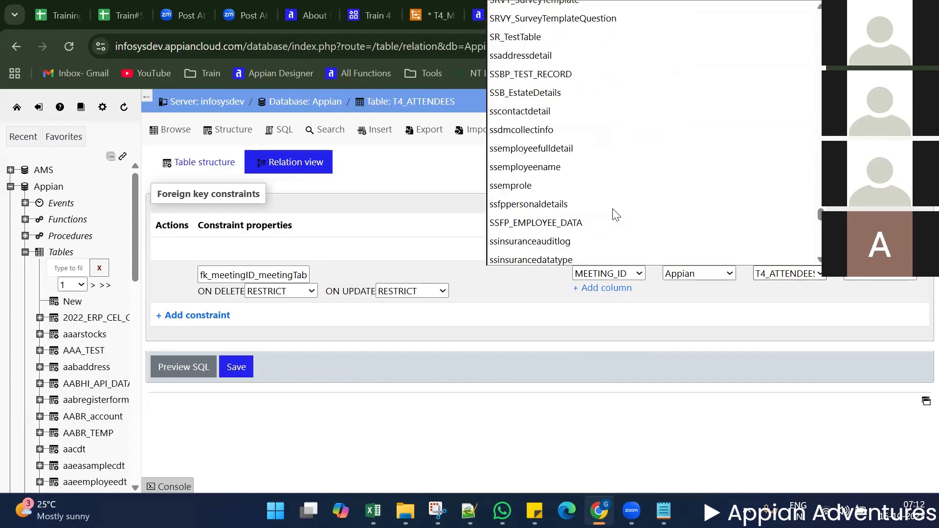
{"action": "scroll", "coordinate": [615, 215], "scroll_direction": "down", "scroll_amount": 20}
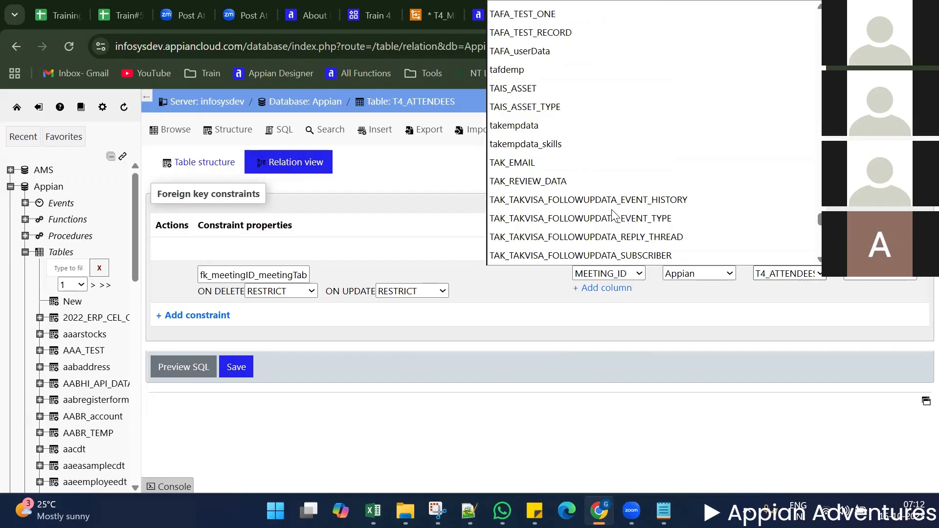
{"action": "scroll", "coordinate": [615, 215], "scroll_direction": "down", "scroll_amount": 3}
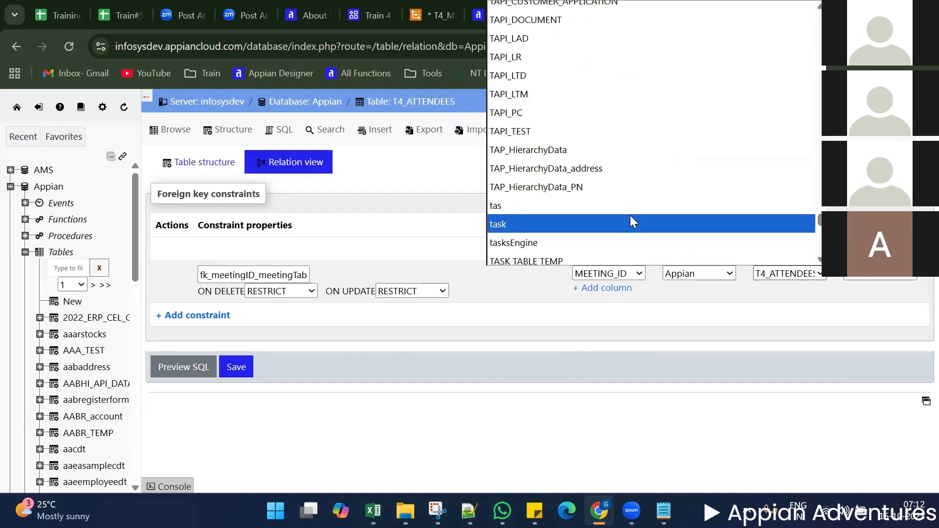
{"action": "scroll", "coordinate": [622, 232], "scroll_direction": "down", "scroll_amount": 3}
{"action": "scroll", "coordinate": [625, 237], "scroll_direction": "down", "scroll_amount": 3}
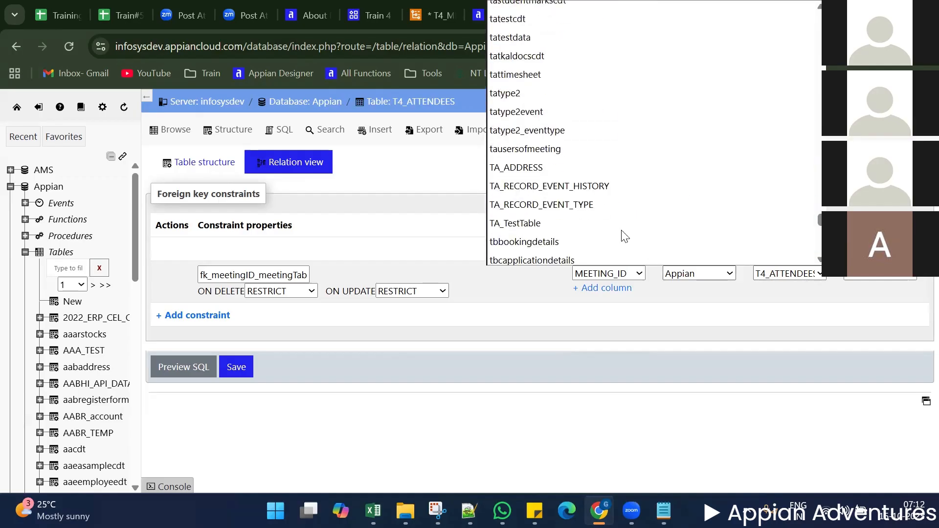
{"action": "scroll", "coordinate": [625, 236], "scroll_direction": "down", "scroll_amount": 20}
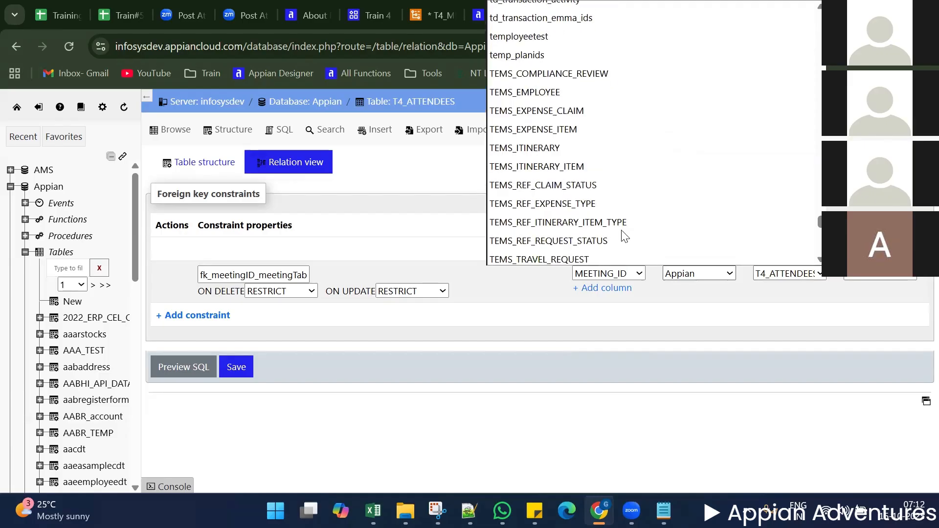
{"action": "scroll", "coordinate": [625, 236], "scroll_direction": "down", "scroll_amount": 20}
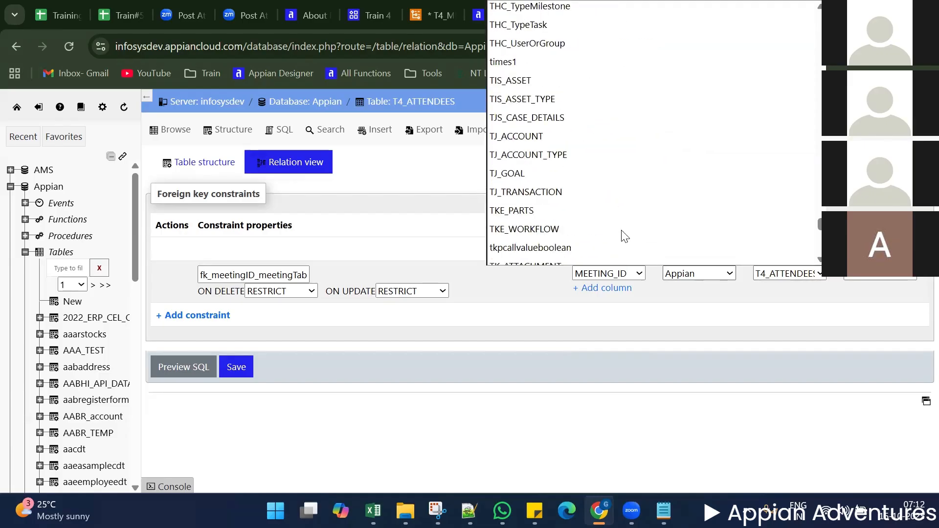
{"action": "scroll", "coordinate": [625, 237], "scroll_direction": "down", "scroll_amount": 20}
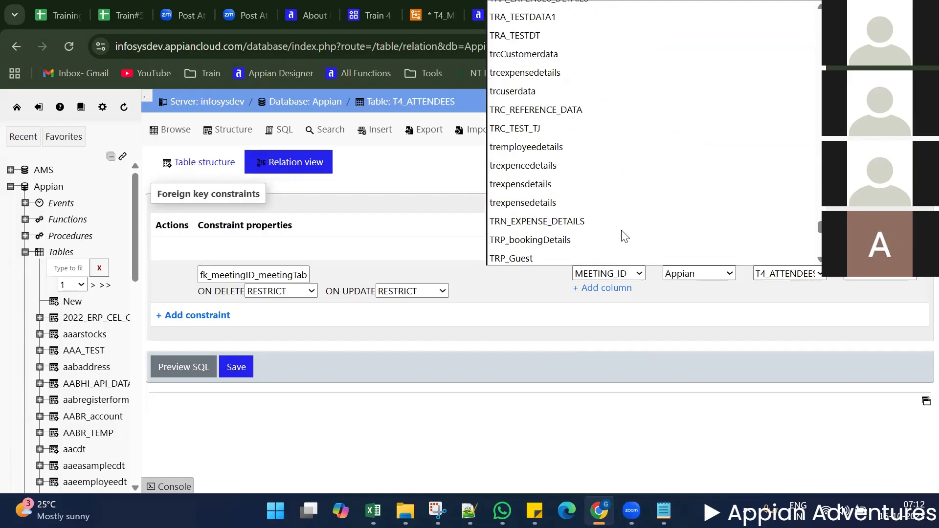
{"action": "scroll", "coordinate": [625, 237], "scroll_direction": "down", "scroll_amount": 20}
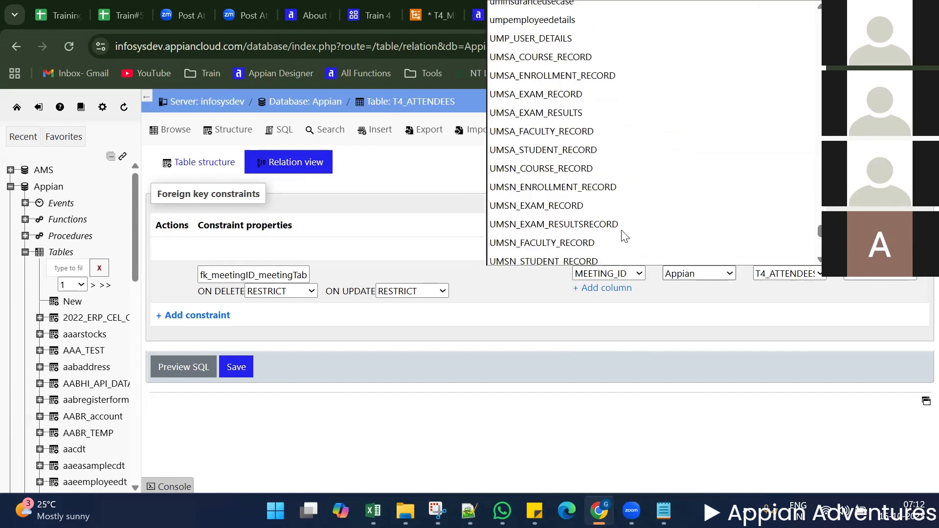
{"action": "scroll", "coordinate": [625, 236], "scroll_direction": "up", "scroll_amount": 20}
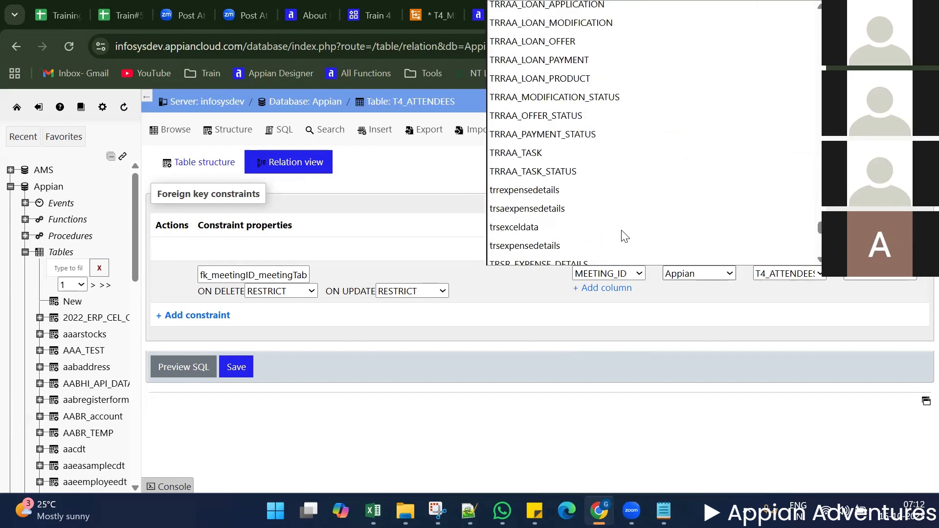
{"action": "scroll", "coordinate": [625, 237], "scroll_direction": "up", "scroll_amount": 20}
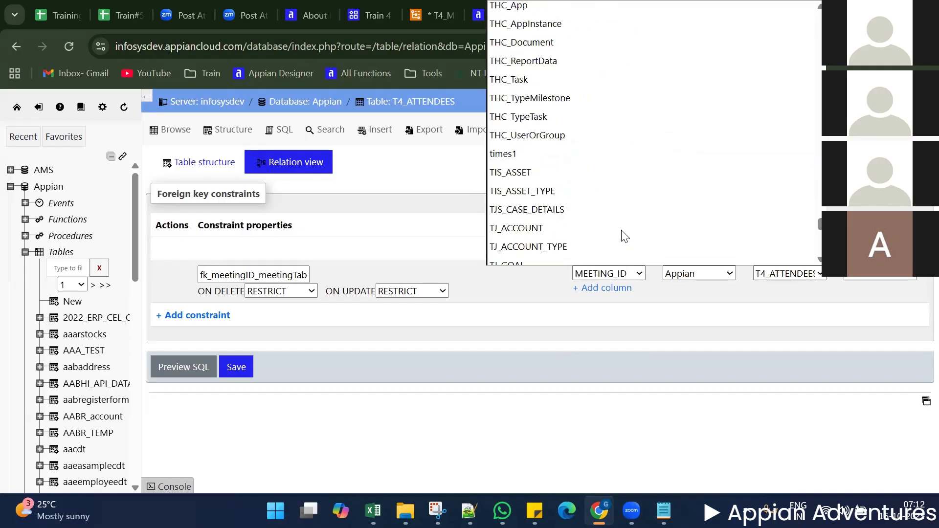
{"action": "scroll", "coordinate": [625, 237], "scroll_direction": "up", "scroll_amount": 20}
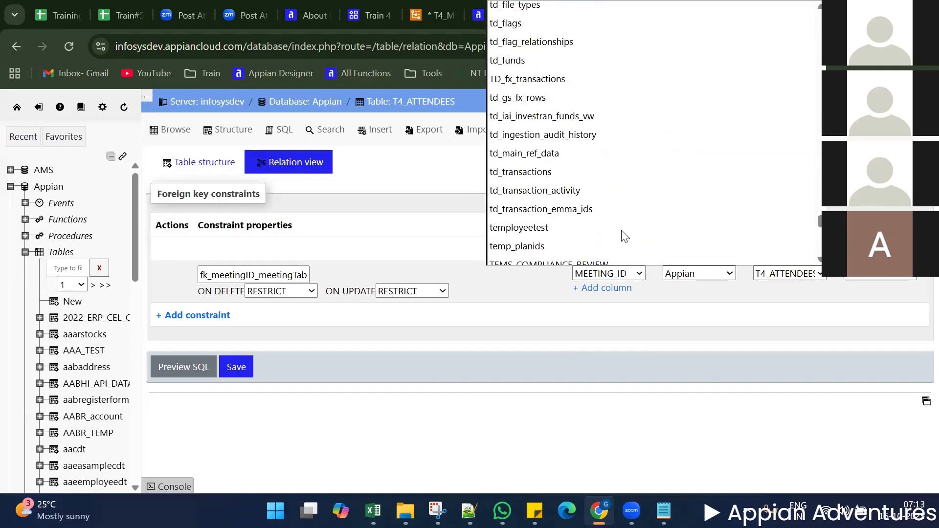
{"action": "scroll", "coordinate": [625, 237], "scroll_direction": "up", "scroll_amount": 20}
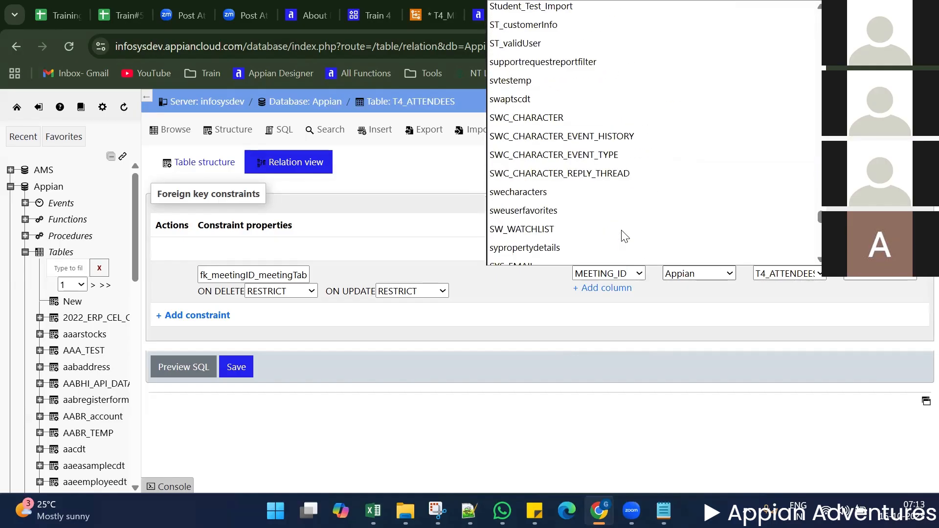
{"action": "left_click", "coordinate": [769, 274]}
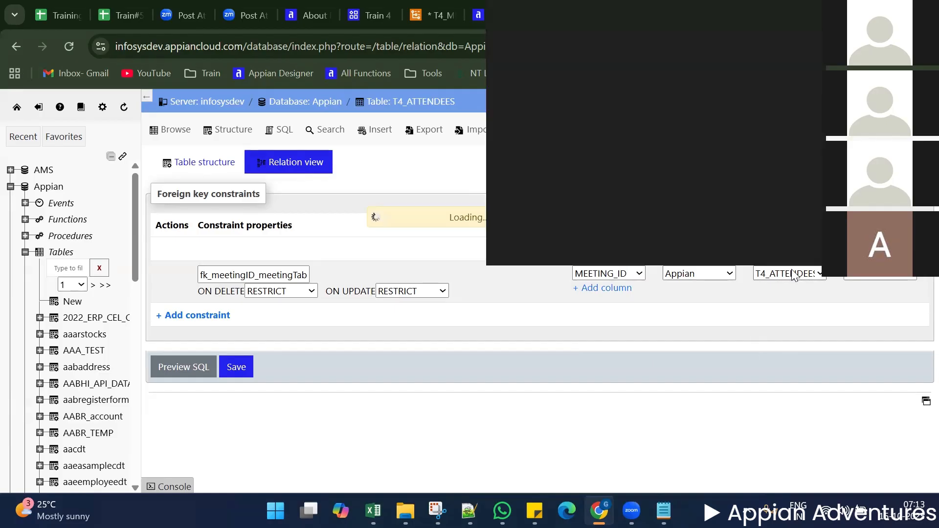
Make the foreign key constraint reference the ID column of the T4_MEETING table
{"action": "left_click", "coordinate": [793, 274]}
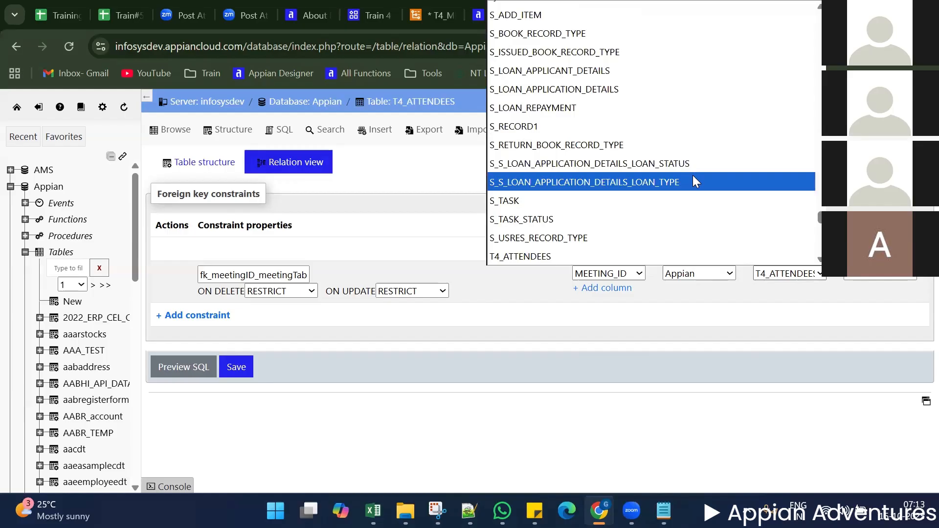
{"action": "scroll", "coordinate": [693, 182], "scroll_direction": "up", "scroll_amount": 10}
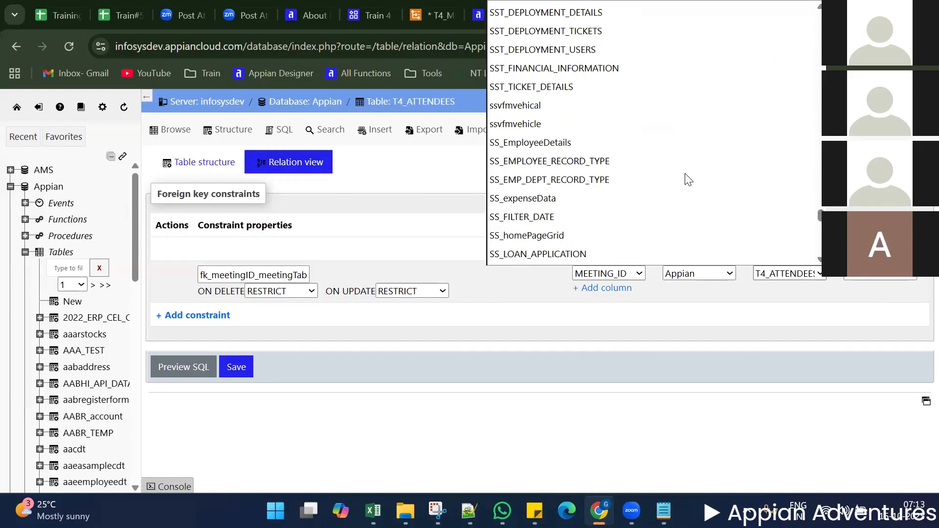
{"action": "scroll", "coordinate": [689, 180], "scroll_direction": "up", "scroll_amount": 15}
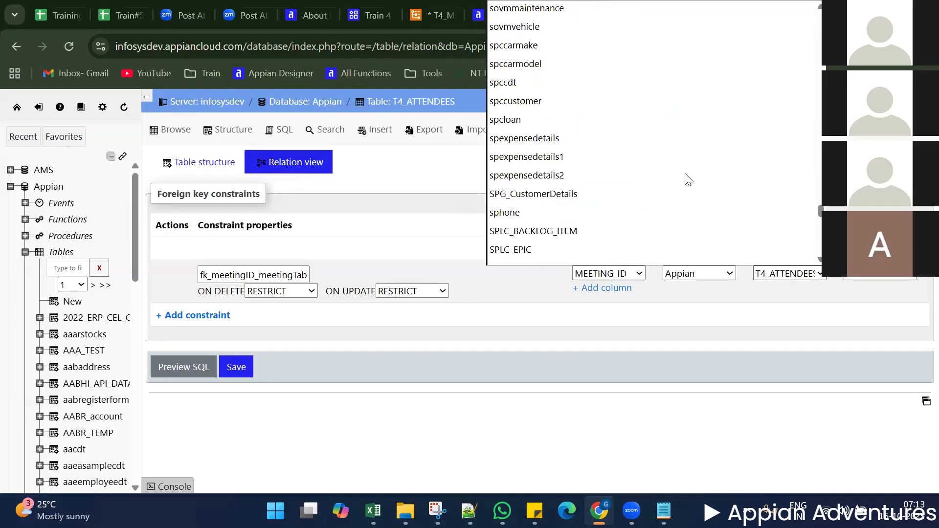
{"action": "scroll", "coordinate": [689, 180], "scroll_direction": "up", "scroll_amount": 12}
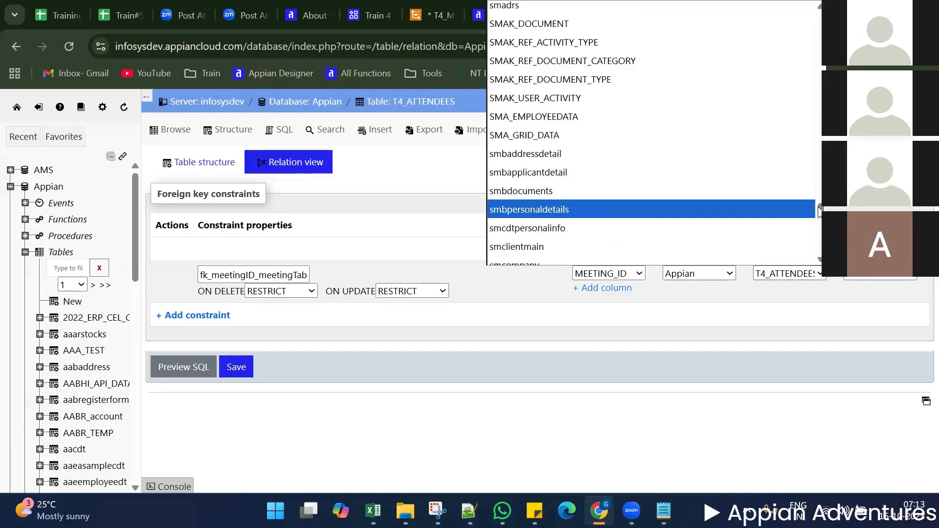
{"action": "scroll", "coordinate": [816, 186], "scroll_direction": "up", "scroll_amount": 20}
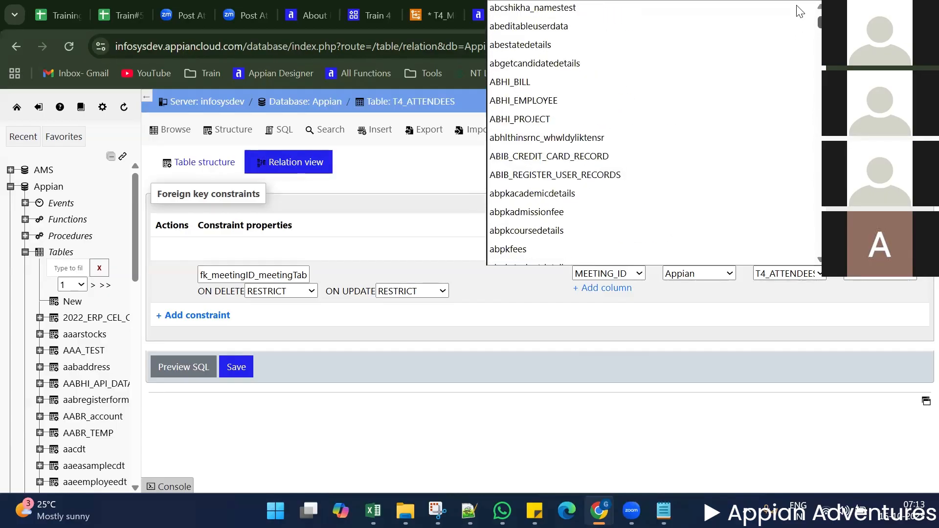
{"action": "key", "text": "t"}
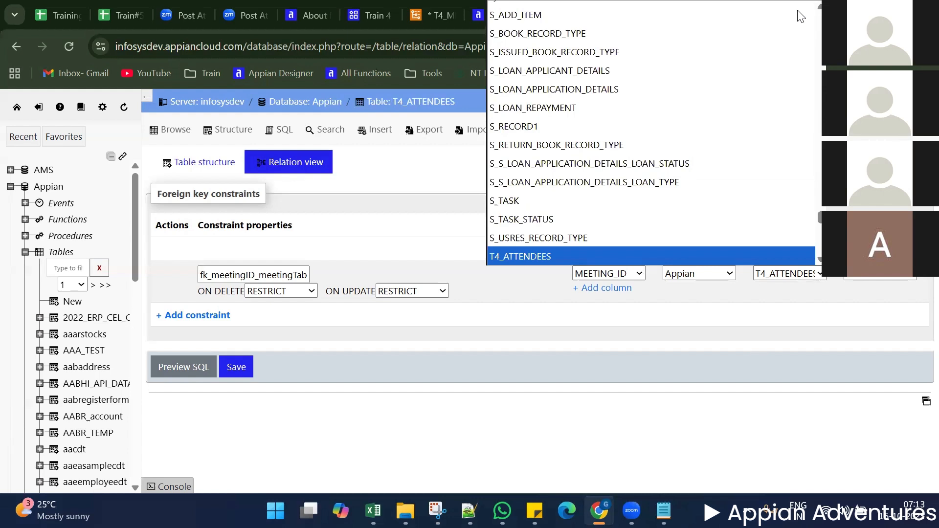
{"action": "scroll", "coordinate": [587, 252], "scroll_direction": "down", "scroll_amount": 3}
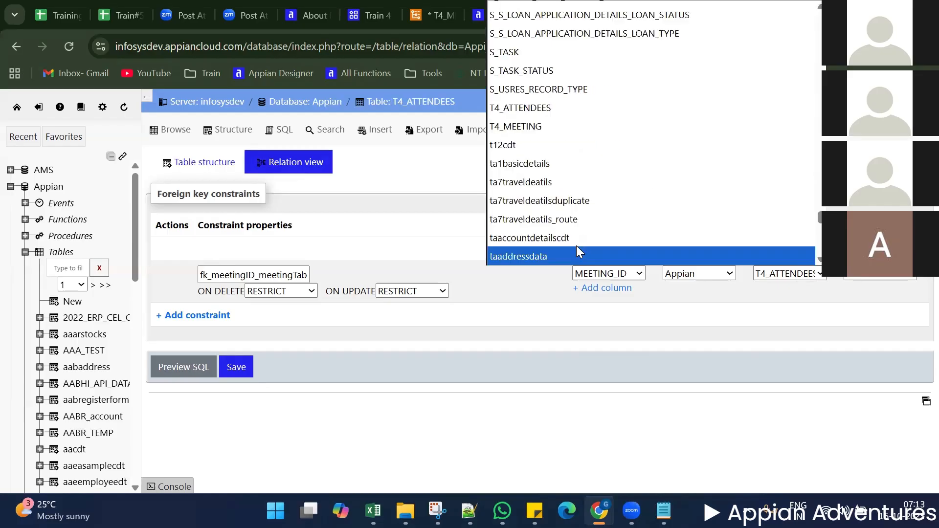
{"action": "left_click", "coordinate": [529, 126]}
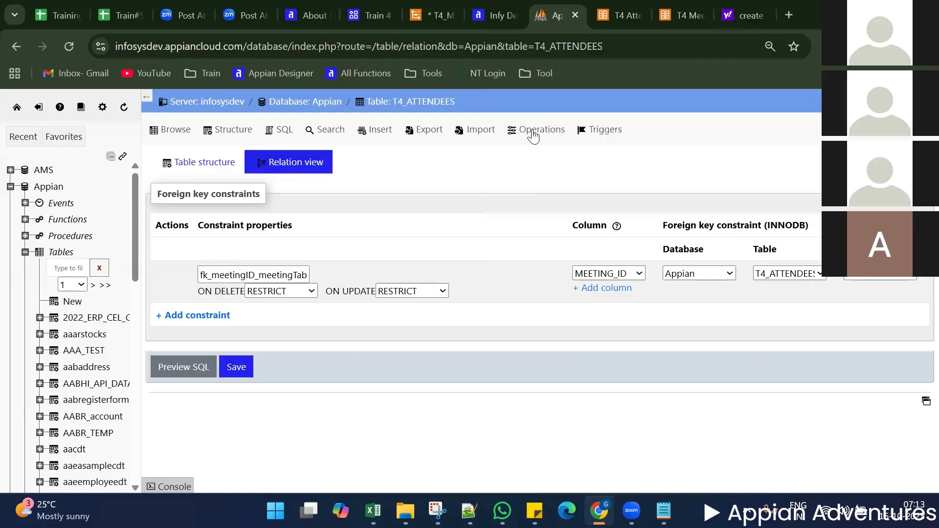
{"action": "left_click", "coordinate": [871, 277]}
{"action": "left_click", "coordinate": [870, 307]}
Preview the constraint's SQL and examine its foreign key column, referenced table and referenced column
{"action": "left_click", "coordinate": [190, 366]}
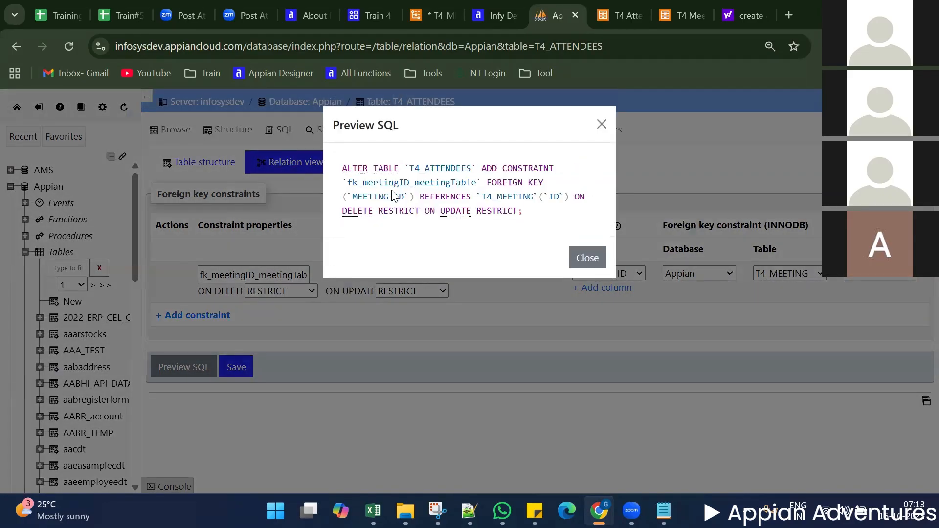
{"action": "left_click_drag", "start_coordinate": [503, 169], "coordinate": [544, 186]}
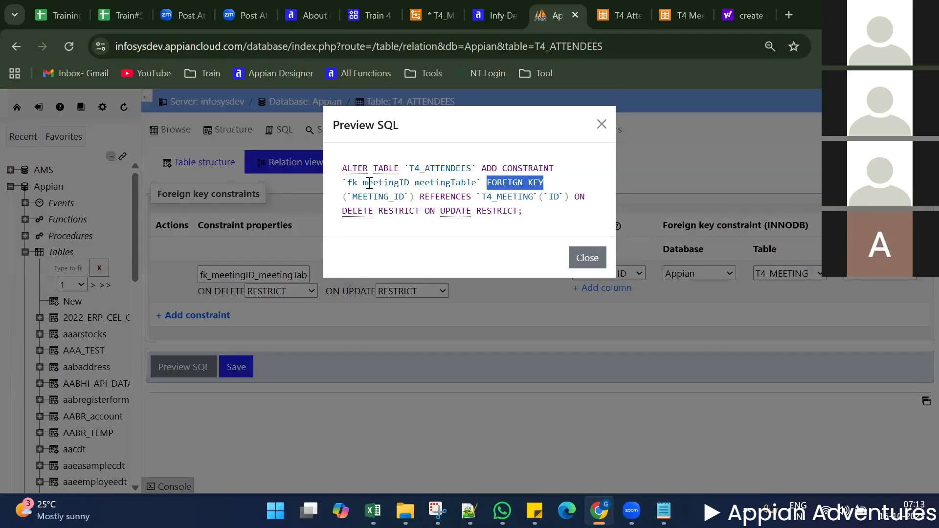
{"action": "double_click", "coordinate": [385, 196]}
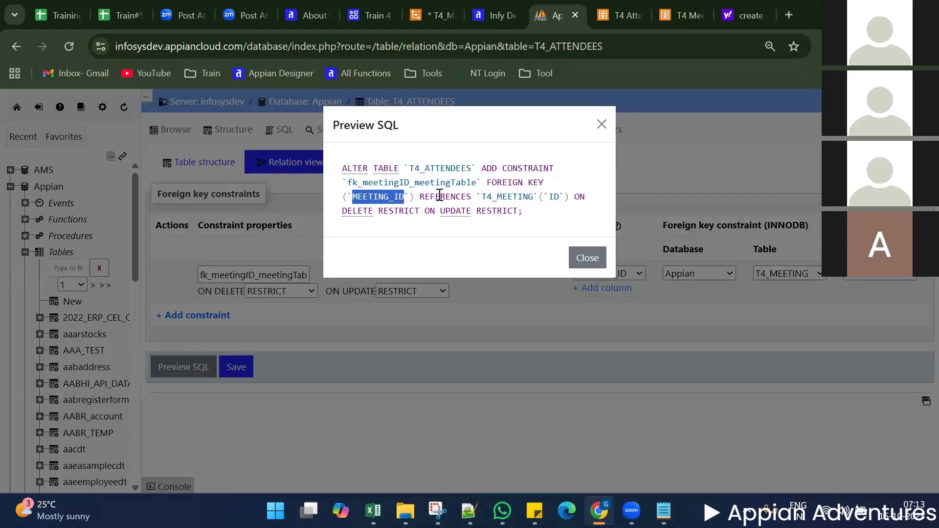
{"action": "left_click_drag", "start_coordinate": [440, 195], "coordinate": [543, 194]}
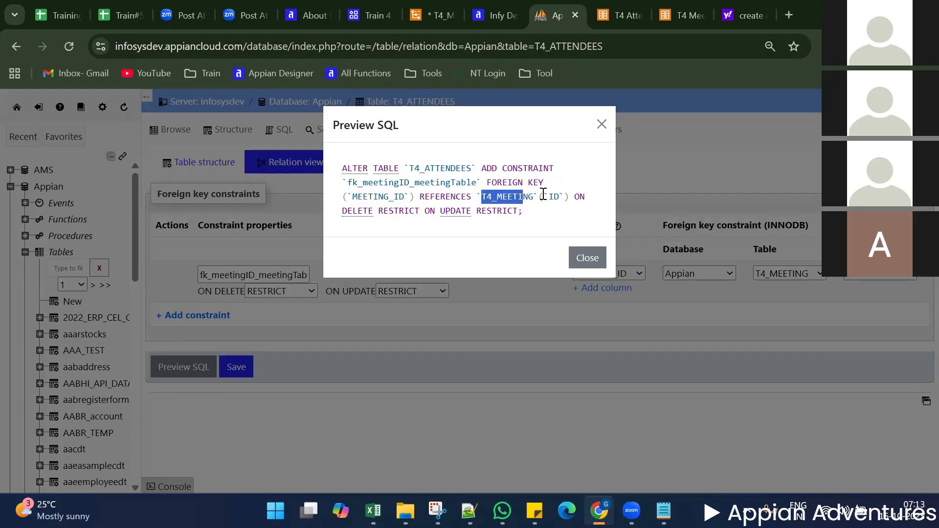
{"action": "triple_click", "coordinate": [551, 197]}
{"action": "double_click", "coordinate": [551, 198]}
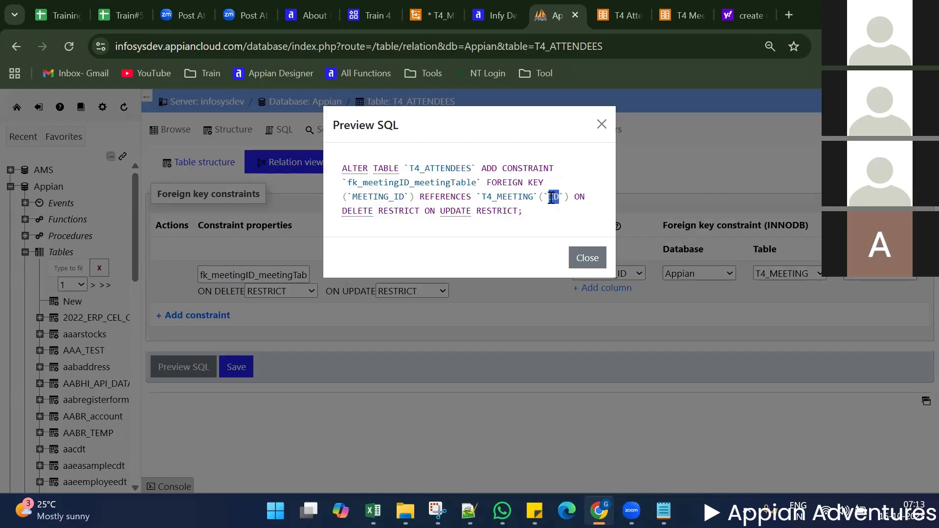
{"action": "left_click", "coordinate": [551, 197]}
{"action": "double_click", "coordinate": [443, 172]}
{"action": "double_click", "coordinate": [377, 198]}
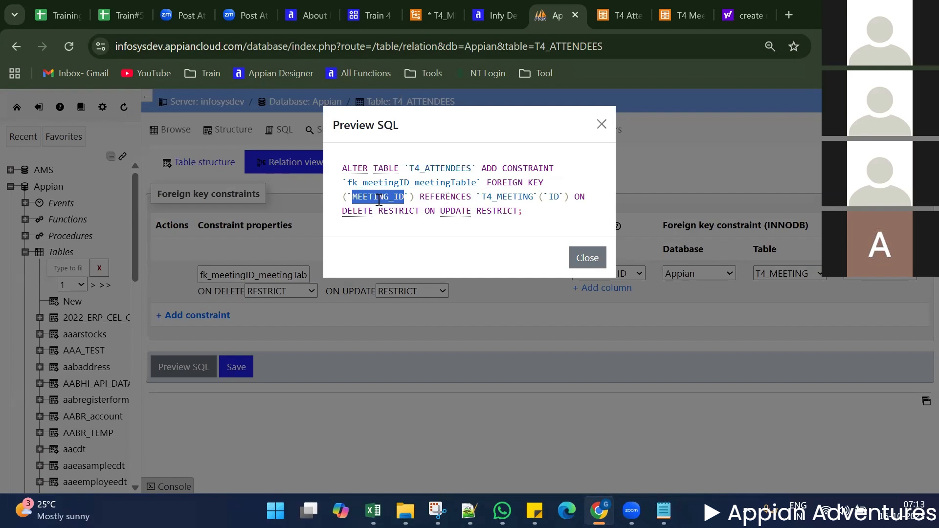
{"action": "left_click", "coordinate": [447, 198]}
{"action": "double_click", "coordinate": [448, 198]}
{"action": "left_click", "coordinate": [517, 198]}
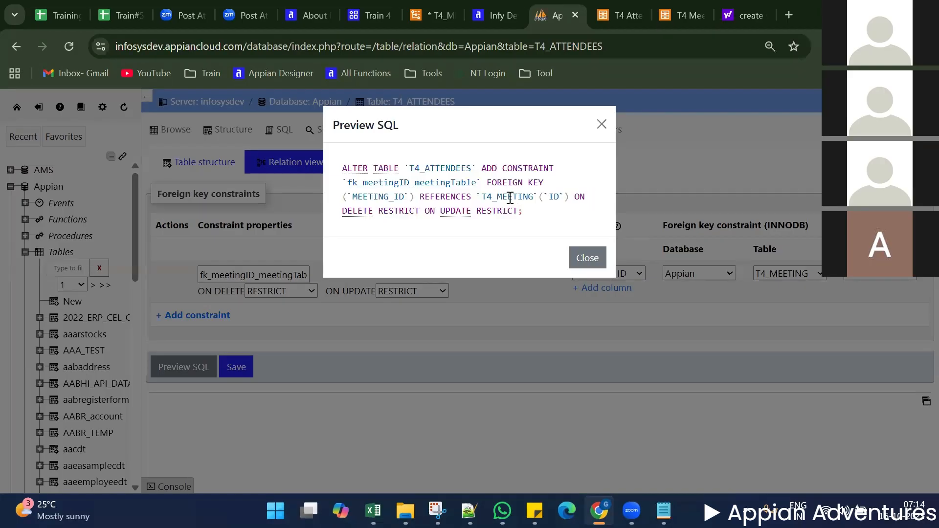
{"action": "double_click", "coordinate": [555, 197]}
Copy the previewed ALTER TABLE statement and go to the empty rows below the CDT Creation list in the Train#5 worksheet
{"action": "left_click_drag", "start_coordinate": [528, 212], "coordinate": [326, 175]}
{"action": "key", "text": "ctrl+c"}
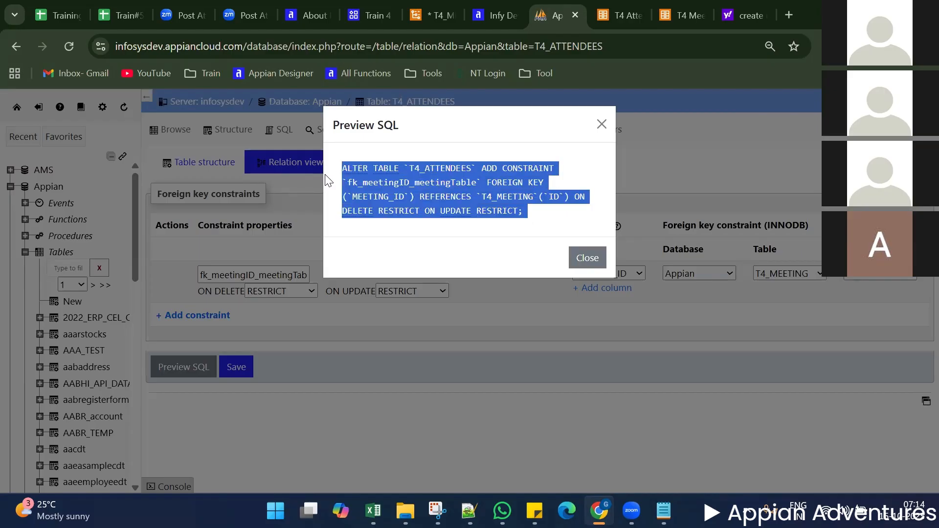
{"action": "left_click", "coordinate": [132, 14]}
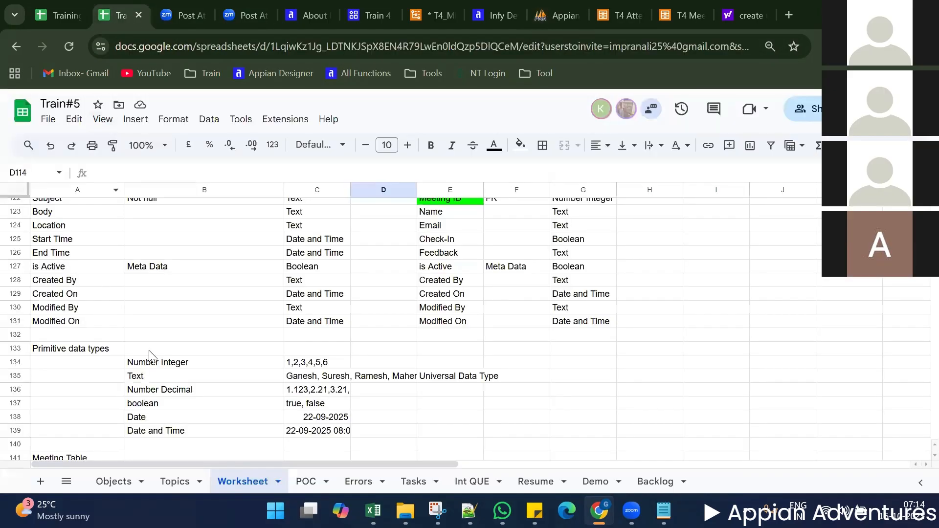
{"action": "scroll", "coordinate": [149, 354], "scroll_direction": "down", "scroll_amount": 20}
{"action": "scroll", "coordinate": [156, 411], "scroll_direction": "up", "scroll_amount": 5}
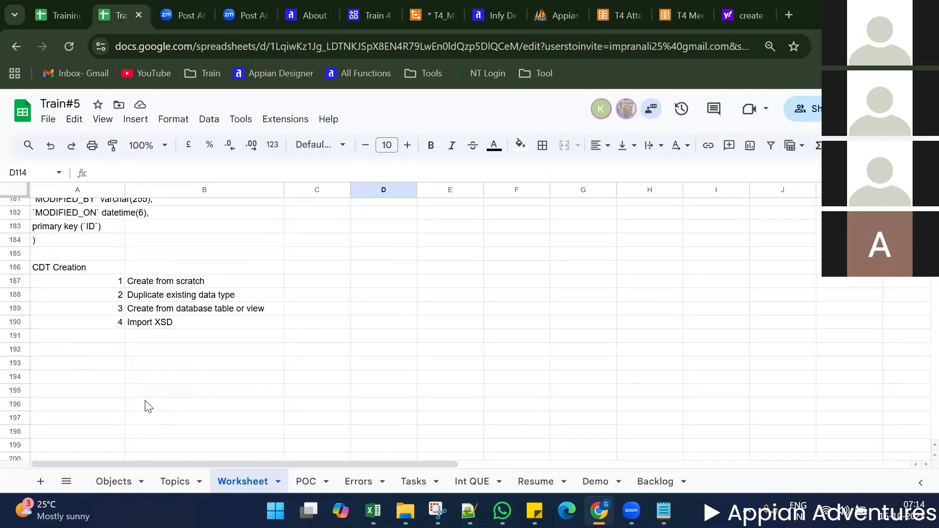
Try pasting the foreign key SQL into cell A192 alone, and undo the paste
{"action": "left_click", "coordinate": [105, 351]}
{"action": "key", "text": "ctrl+v"}
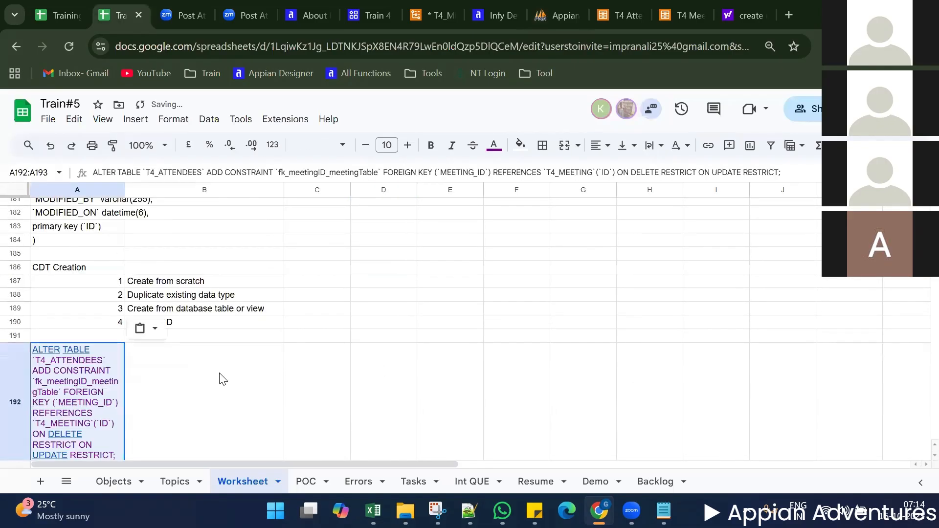
{"action": "left_click", "coordinate": [218, 376]}
{"action": "scroll", "coordinate": [210, 373], "scroll_direction": "down", "scroll_amount": 4}
{"action": "scroll", "coordinate": [211, 377], "scroll_direction": "up", "scroll_amount": 4}
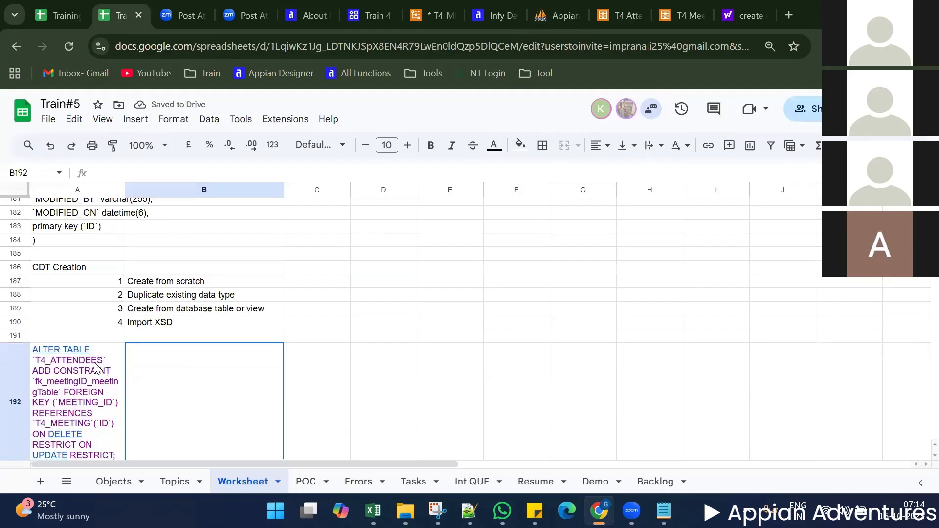
{"action": "mouse_move", "coordinate": [100, 367]}
{"action": "left_click", "coordinate": [509, 375]}
{"action": "left_click", "coordinate": [346, 313]}
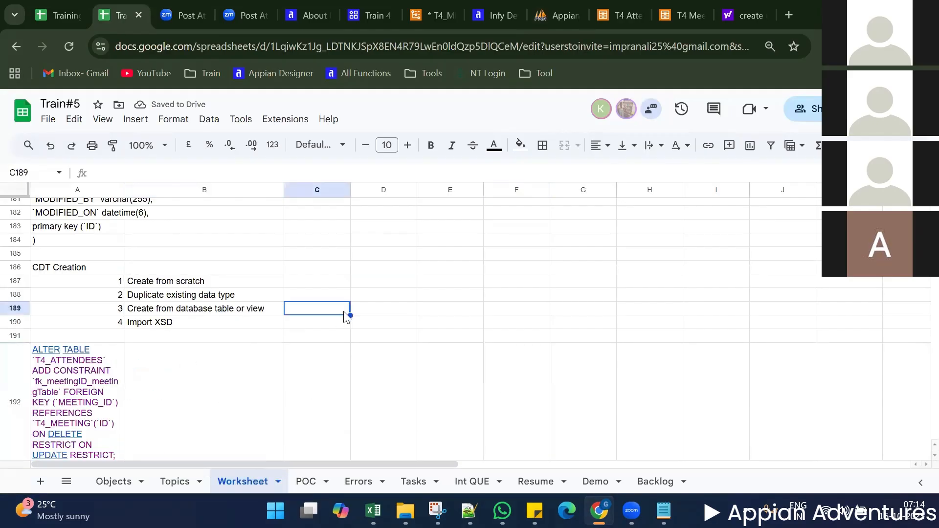
{"action": "key", "text": "ctrl+z"}
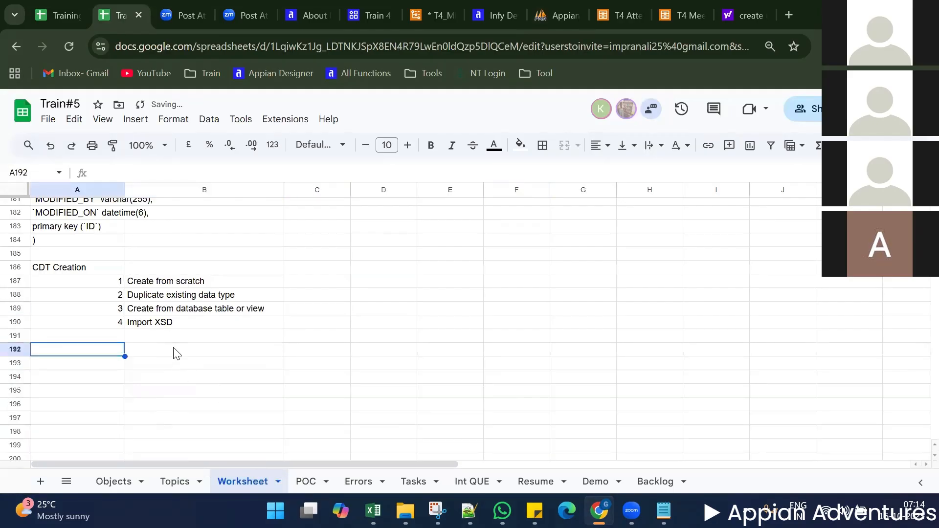
Paste the copied foreign key SQL into the worksheet with the range A192:F192 selected
{"action": "key", "text": "shift+Right"}
{"action": "key", "text": "shift+Right"}
{"action": "key", "text": "shift+Right"}
{"action": "key", "text": "shift+Right"}
{"action": "key", "text": "shift+Right"}
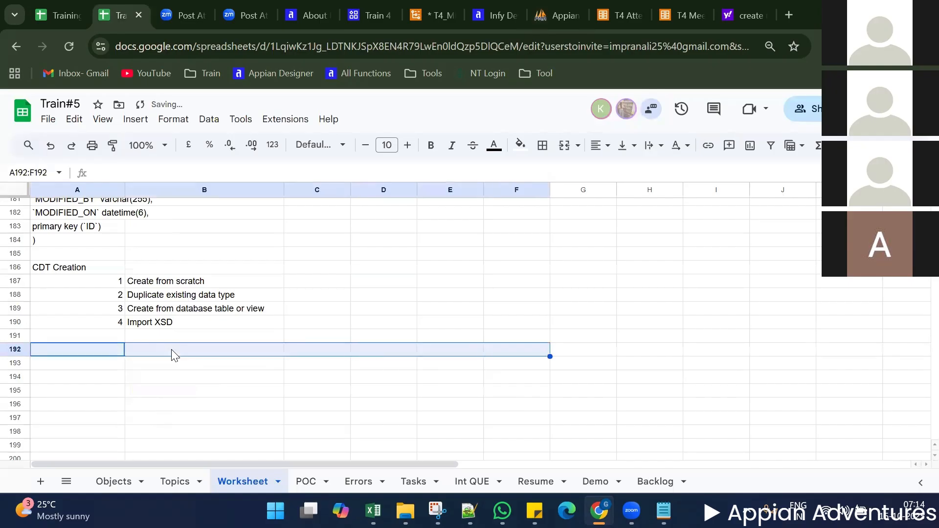
{"action": "key", "text": "ctrl+v"}
{"action": "left_click", "coordinate": [240, 409]}
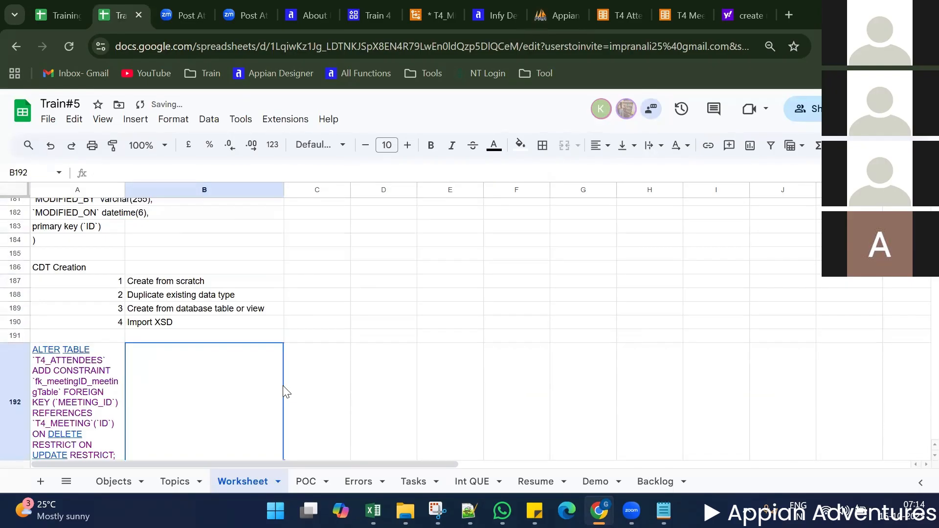
{"action": "left_click", "coordinate": [435, 338]}
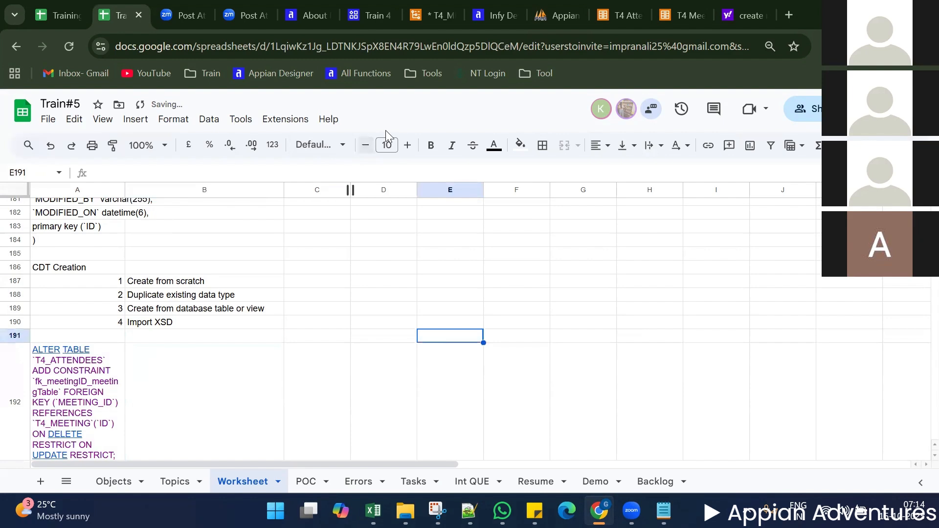
Return to the database's relation view for T4_ATTENDEES, close the SQL preview and save the fk_meetingID_meetingTable constraint
{"action": "left_click", "coordinate": [546, 11]}
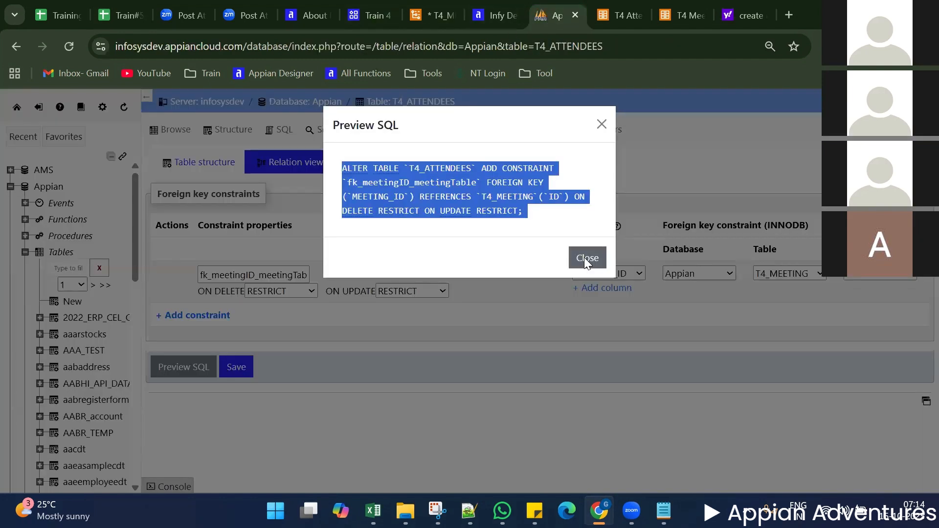
{"action": "left_click", "coordinate": [585, 258]}
{"action": "left_click", "coordinate": [236, 367]}
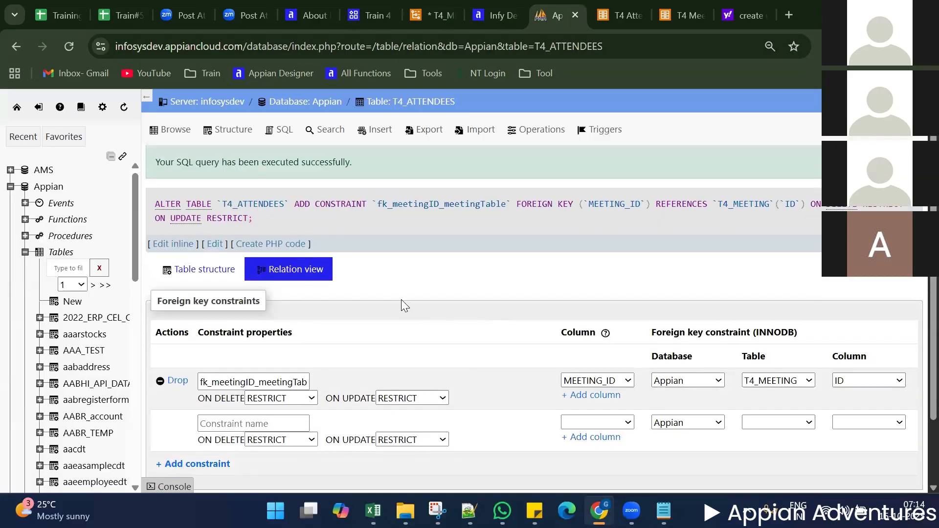
Examine the MEETING_ID column's key marker and data type in the T4_ATTENDEES table structure
{"action": "left_click", "coordinate": [190, 282]}
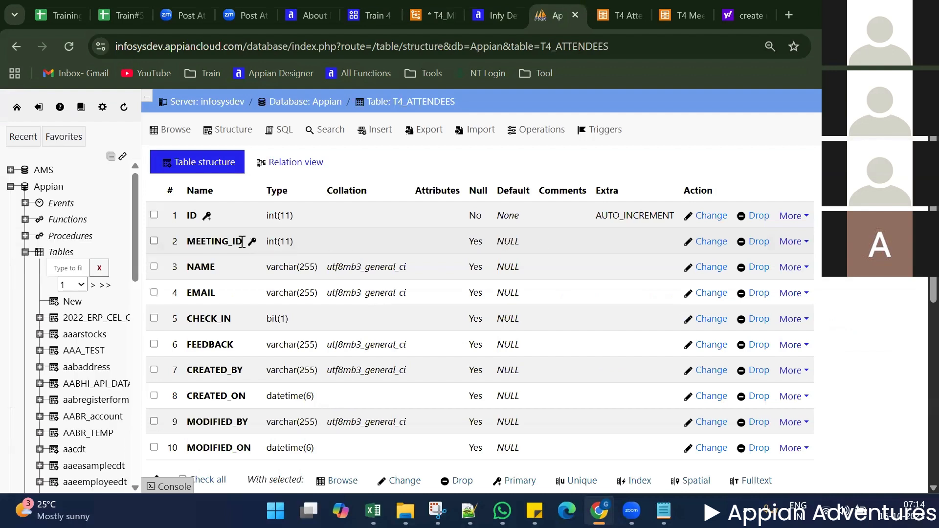
{"action": "triple_click", "coordinate": [314, 243]}
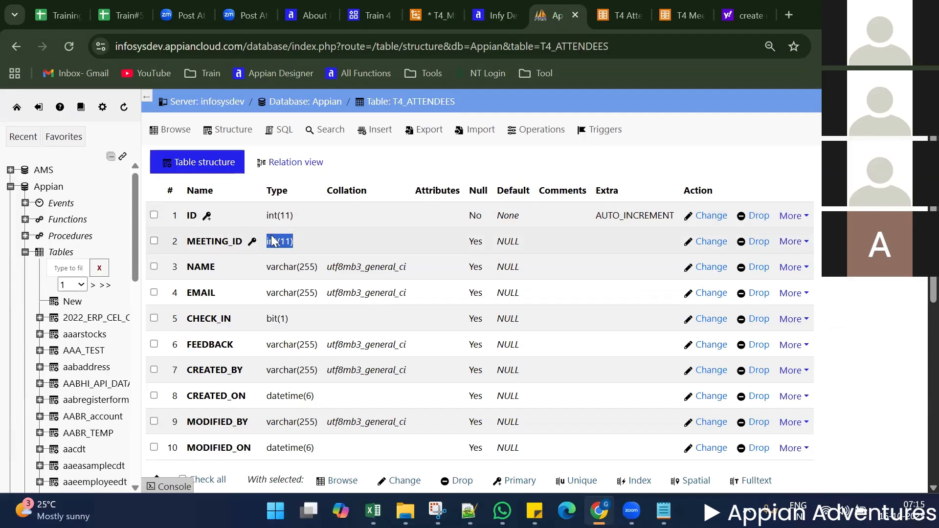
{"action": "left_click_drag", "start_coordinate": [188, 241], "coordinate": [258, 243]}
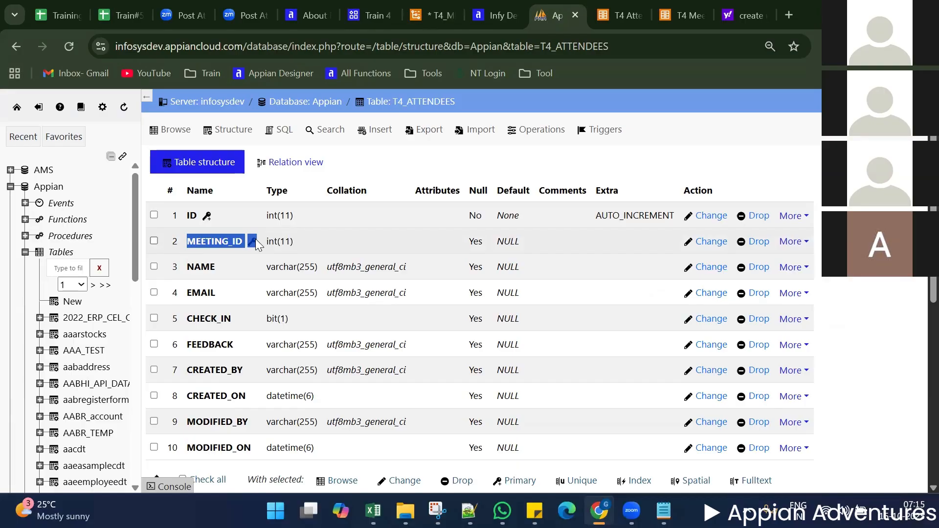
{"action": "left_click", "coordinate": [298, 243]}
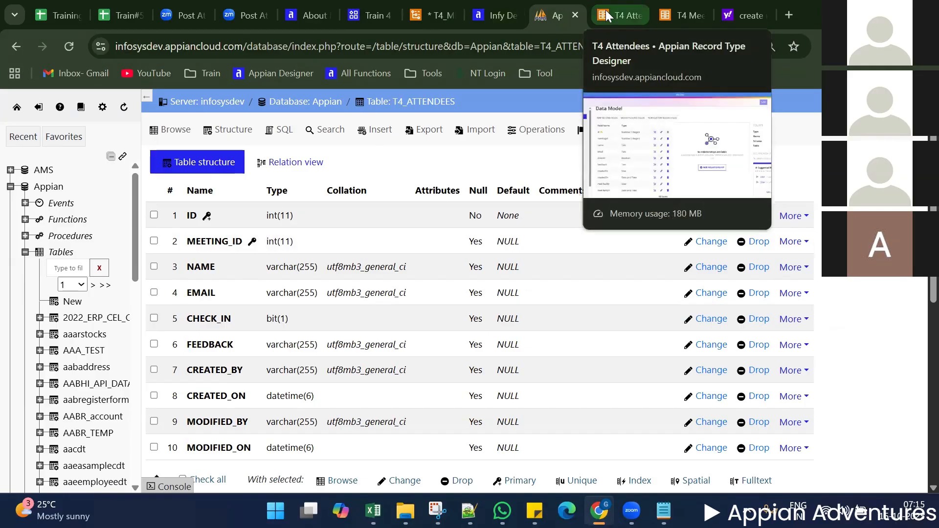
Switch to the T4 Attendees record type and examine its Data Preview and Events pages
{"action": "left_click", "coordinate": [617, 14]}
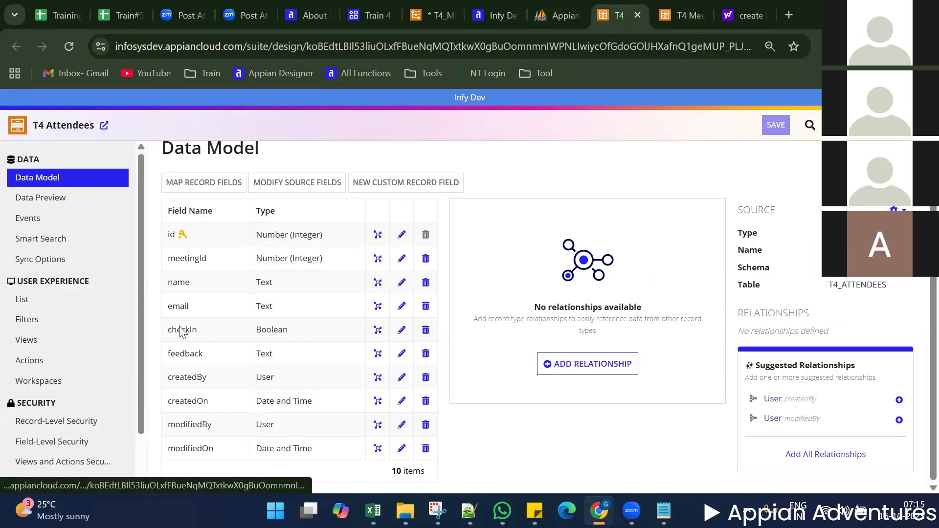
{"action": "left_click", "coordinate": [58, 197]}
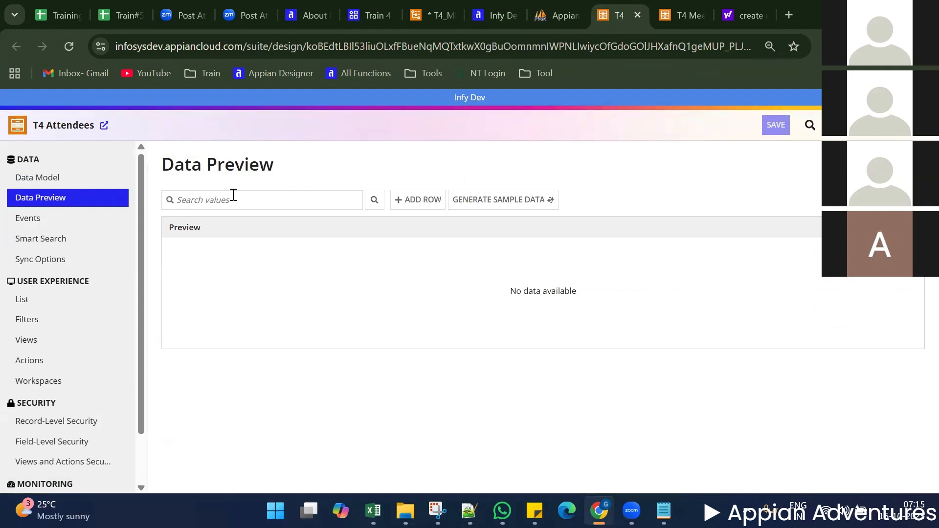
{"action": "triple_click", "coordinate": [221, 171]}
{"action": "left_click", "coordinate": [274, 286]}
{"action": "double_click", "coordinate": [516, 291]}
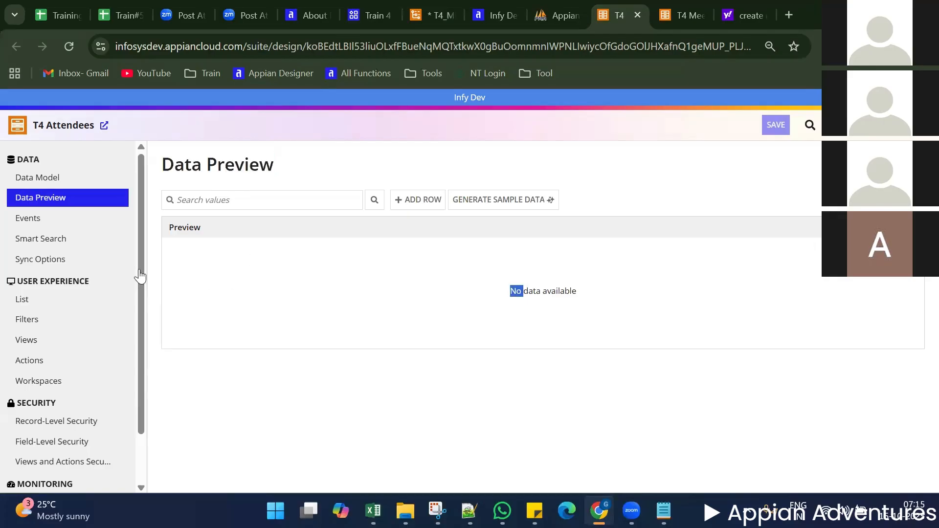
{"action": "left_click", "coordinate": [57, 222]}
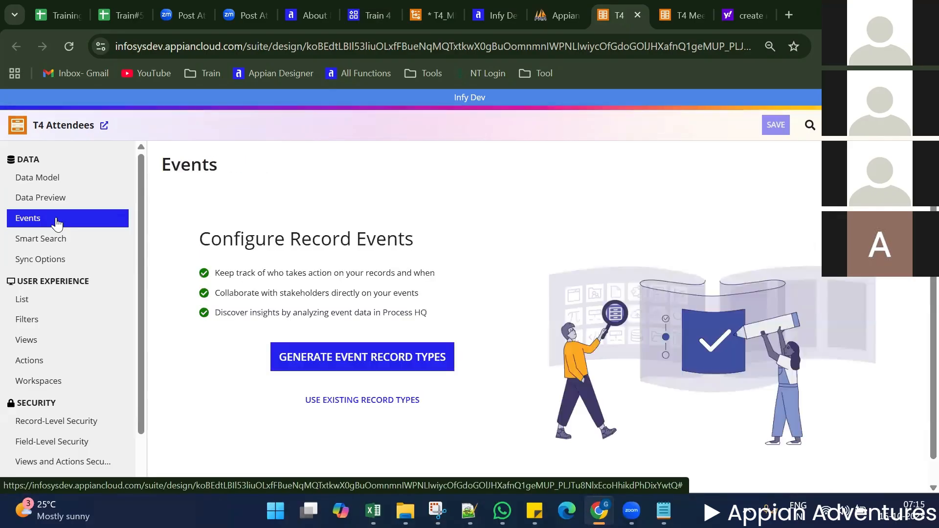
{"action": "scroll", "coordinate": [272, 267], "scroll_direction": "down", "scroll_amount": 1}
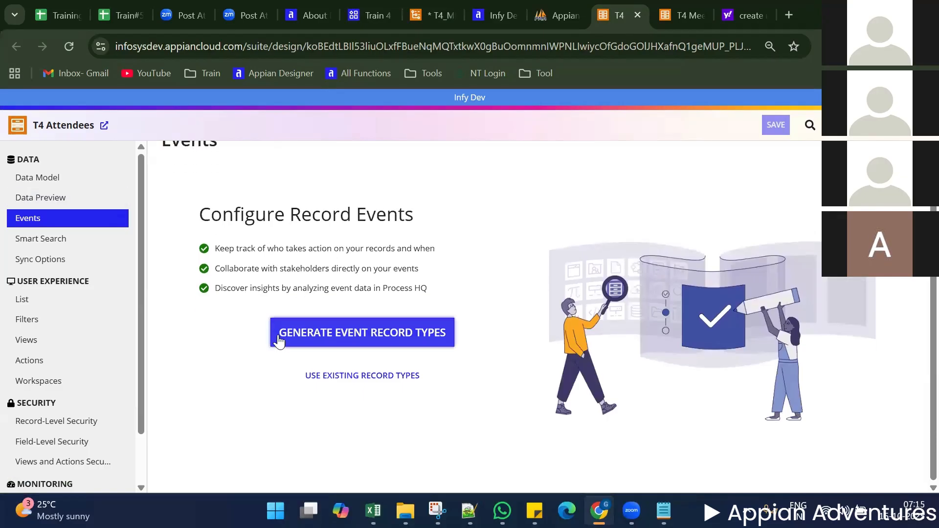
Look through the Data Fabric topics in the Appian Documentation for the section on tracking record events
{"action": "left_click", "coordinate": [309, 14]}
{"action": "scroll", "coordinate": [93, 330], "scroll_direction": "down", "scroll_amount": 3}
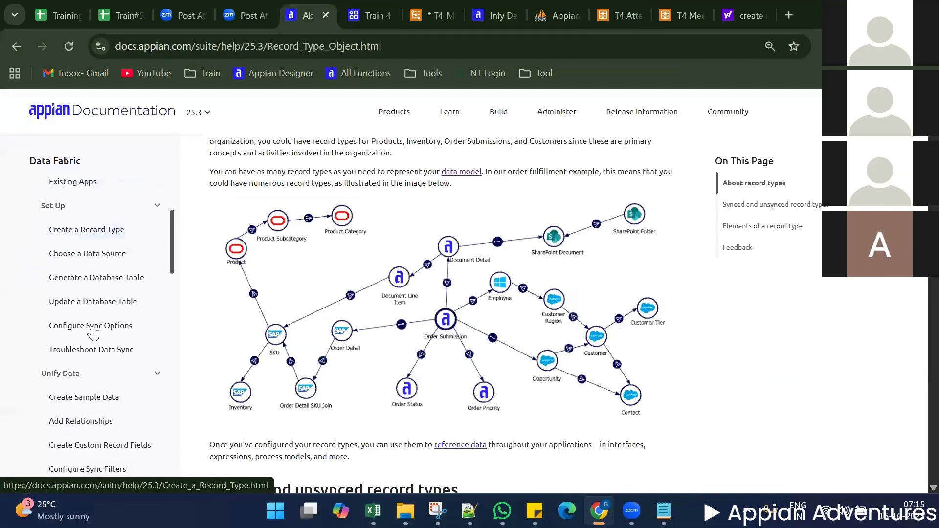
{"action": "scroll", "coordinate": [93, 330], "scroll_direction": "down", "scroll_amount": 5}
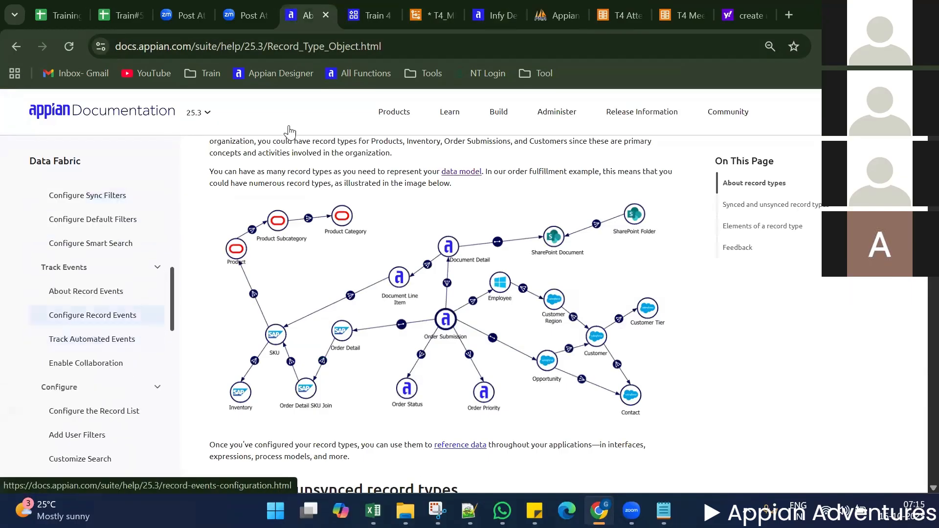
{"action": "scroll", "coordinate": [100, 282], "scroll_direction": "down", "scroll_amount": 4}
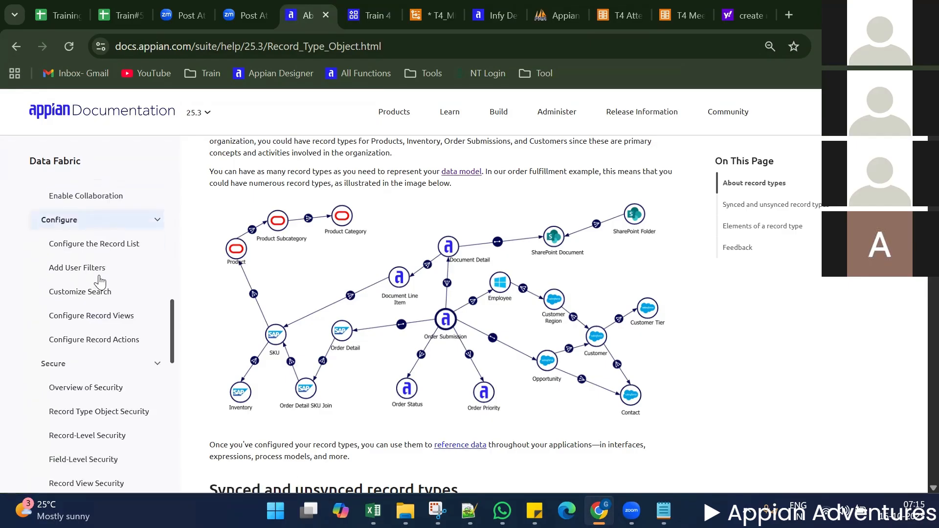
{"action": "scroll", "coordinate": [101, 342], "scroll_direction": "down", "scroll_amount": 5}
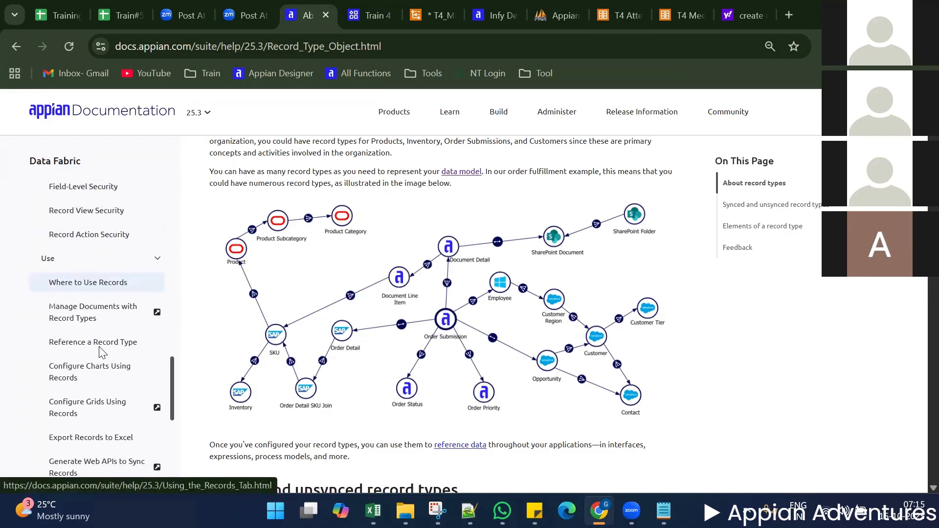
{"action": "scroll", "coordinate": [100, 351], "scroll_direction": "down", "scroll_amount": 5}
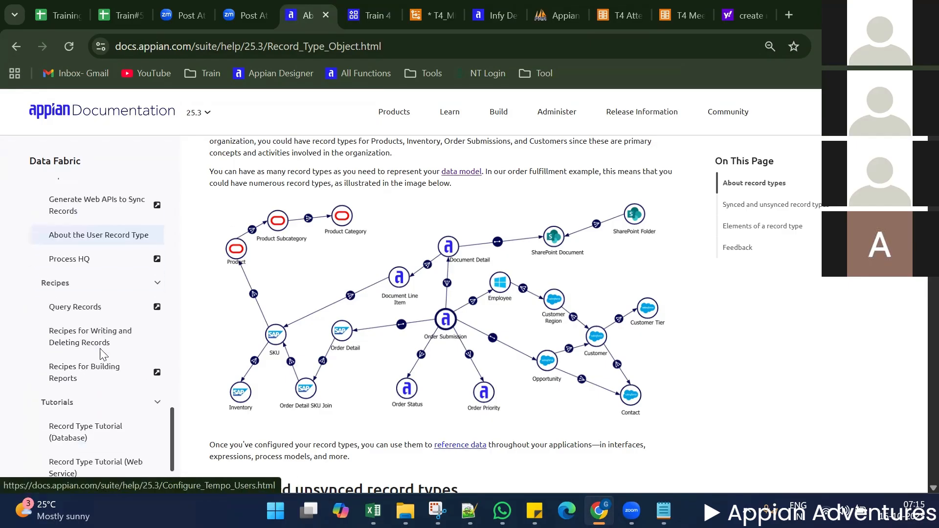
{"action": "scroll", "coordinate": [100, 351], "scroll_direction": "down", "scroll_amount": 2}
{"action": "scroll", "coordinate": [100, 351], "scroll_direction": "down", "scroll_amount": 2}
{"action": "scroll", "coordinate": [100, 351], "scroll_direction": "up", "scroll_amount": 4}
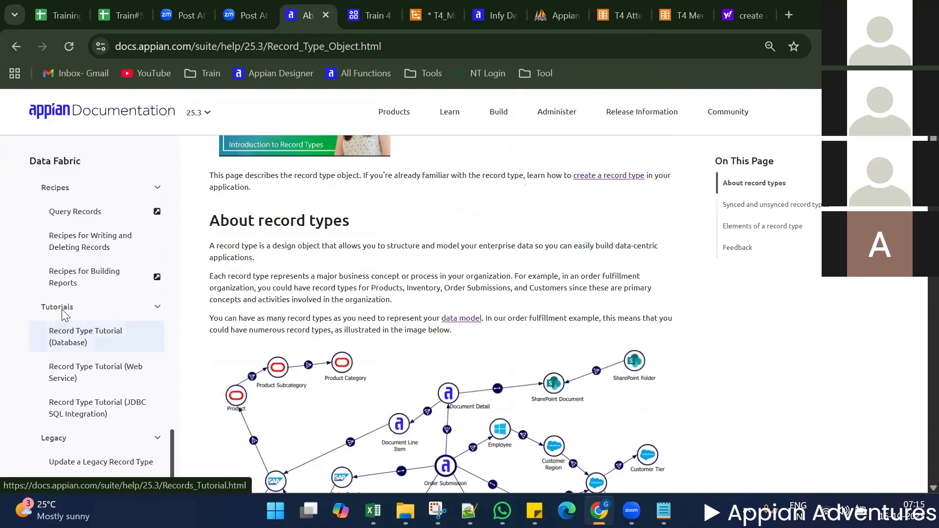
{"action": "scroll", "coordinate": [62, 309], "scroll_direction": "up", "scroll_amount": 6}
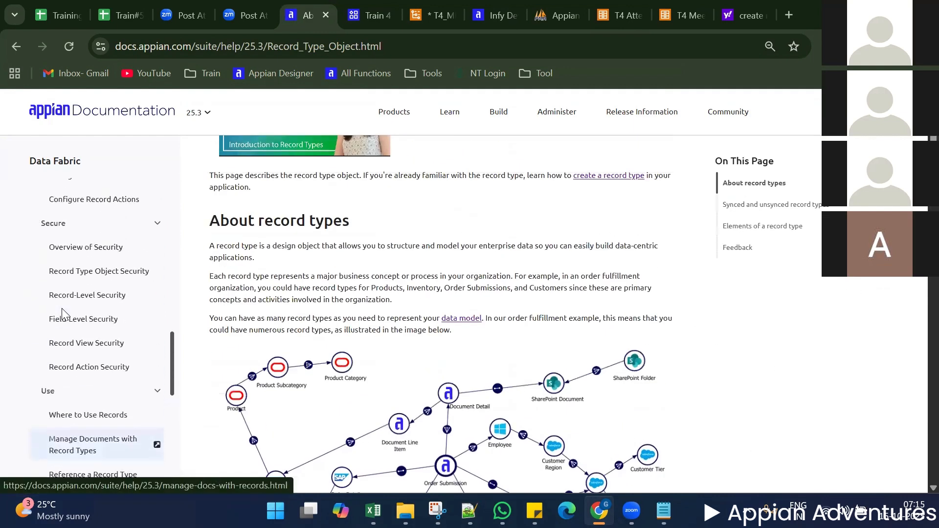
{"action": "scroll", "coordinate": [62, 313], "scroll_direction": "up", "scroll_amount": 1}
{"action": "scroll", "coordinate": [62, 310], "scroll_direction": "up", "scroll_amount": 6}
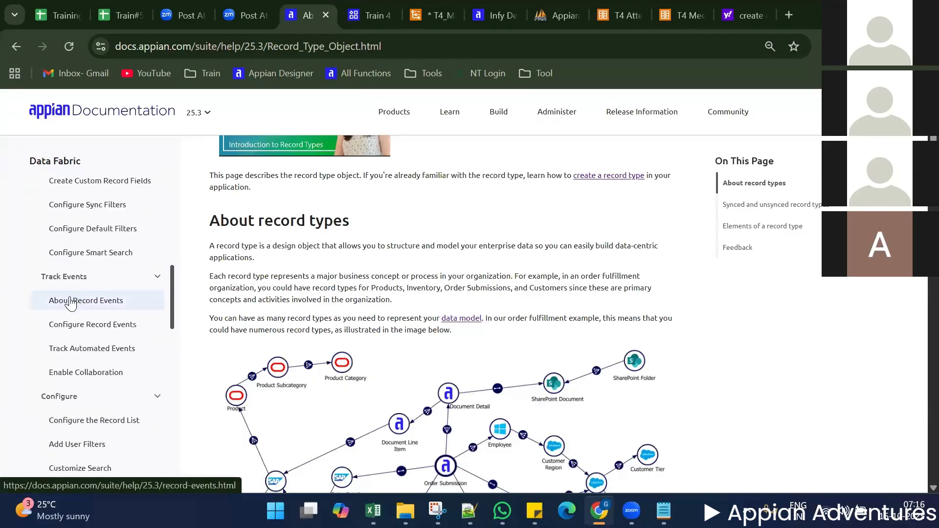
Open the About Record Events documentation page and read its Overview section
{"action": "left_click", "coordinate": [71, 301]}
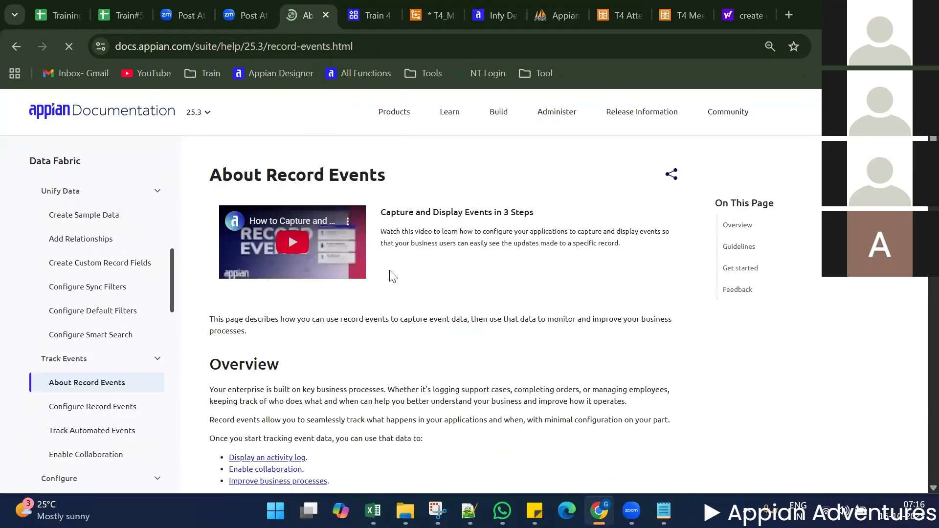
{"action": "scroll", "coordinate": [336, 318], "scroll_direction": "down", "scroll_amount": 2}
{"action": "left_click_drag", "start_coordinate": [247, 319], "coordinate": [411, 313]}
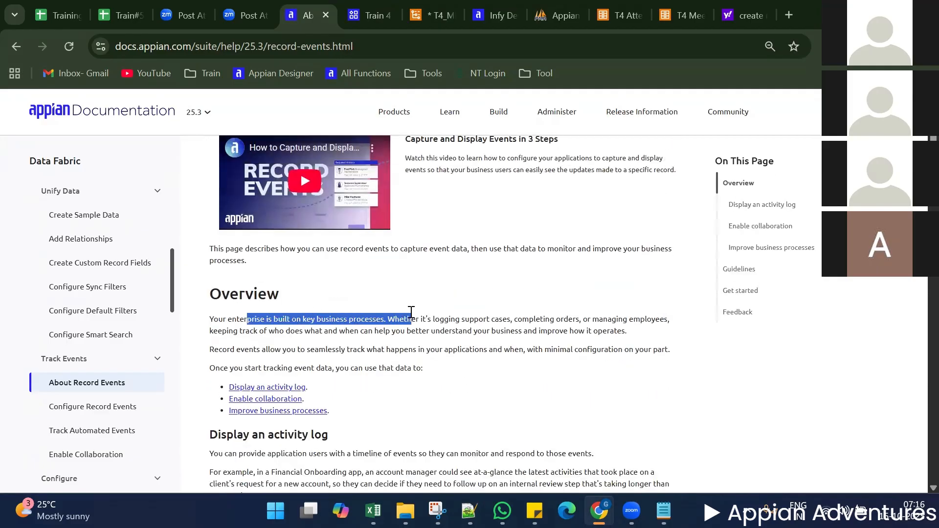
{"action": "left_click", "coordinate": [420, 312]}
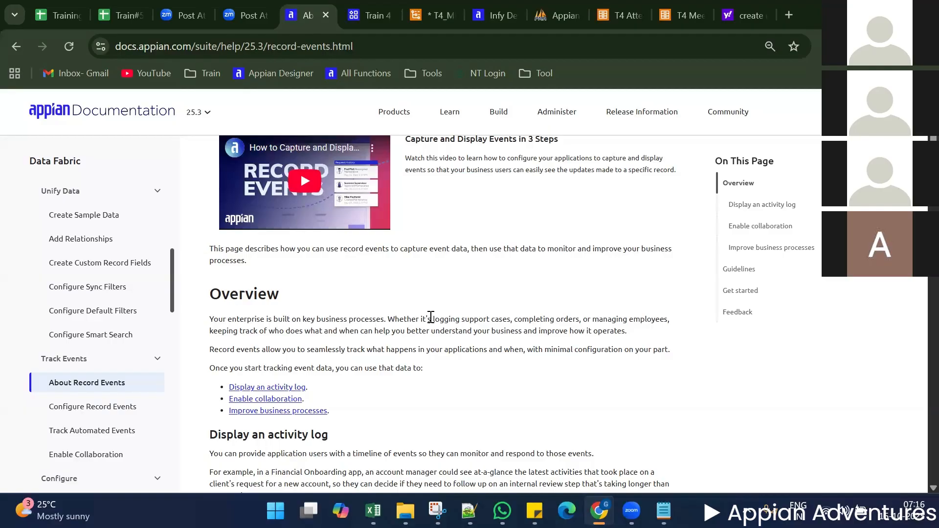
Revisit the Events page of the T4 Attendees record type and return to the About Record Events documentation
{"action": "left_click", "coordinate": [494, 15]}
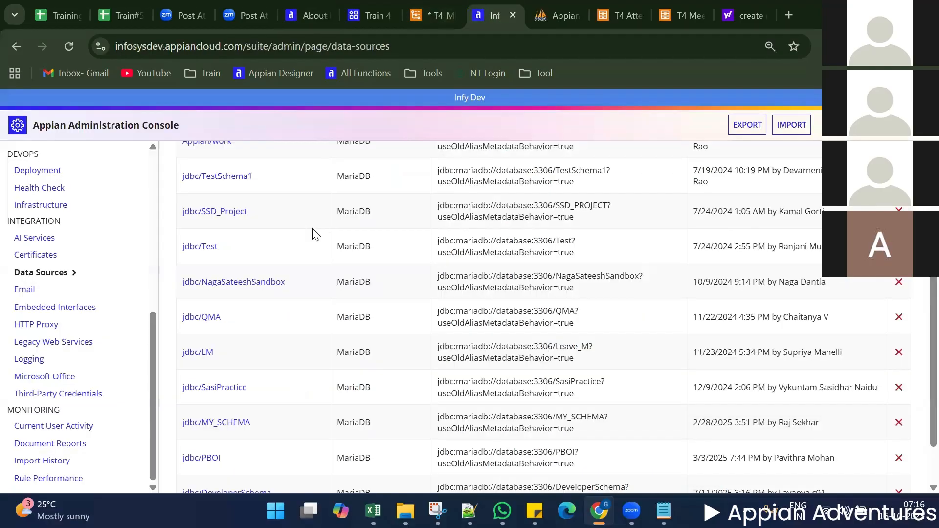
{"action": "left_click", "coordinate": [618, 15]}
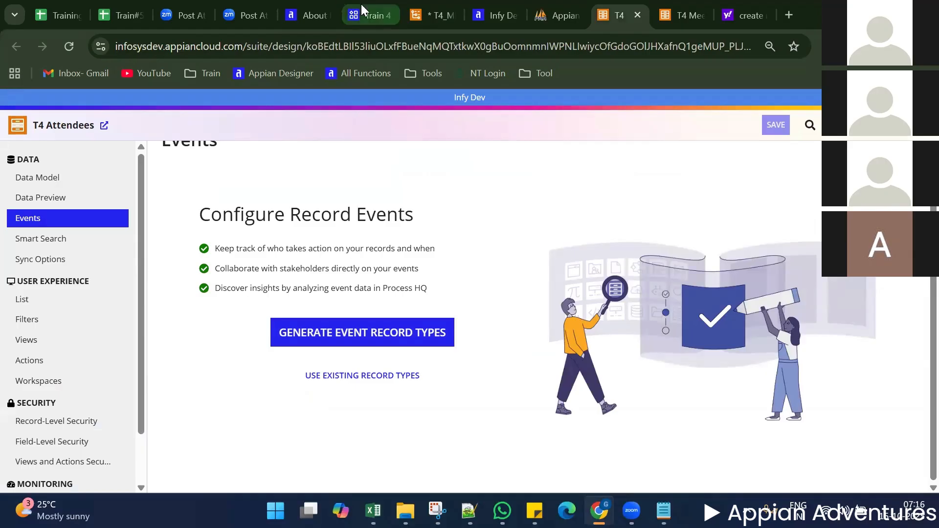
{"action": "left_click", "coordinate": [307, 7]}
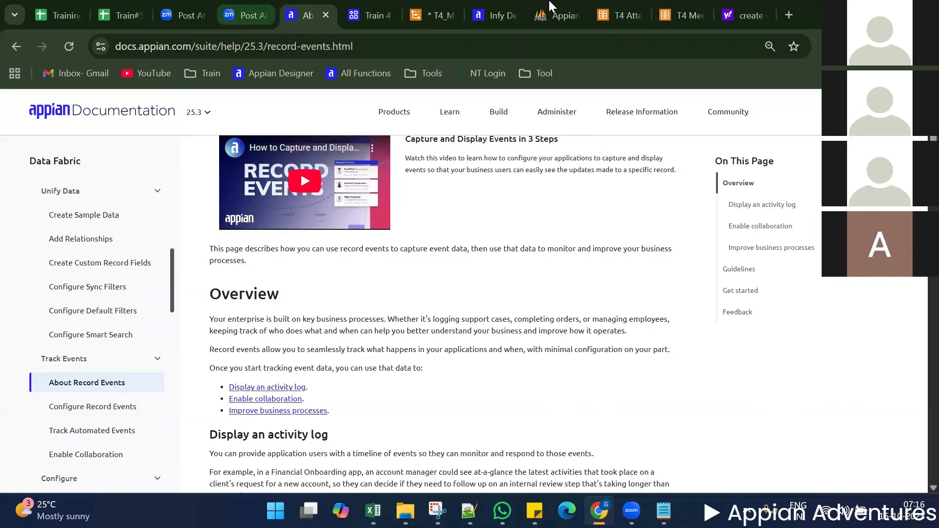
Read the About Record Events page from the activity log section through the guidelines on choosing event types and status changes
{"action": "scroll", "coordinate": [287, 337], "scroll_direction": "down", "scroll_amount": 3}
{"action": "scroll", "coordinate": [286, 337], "scroll_direction": "down", "scroll_amount": 2}
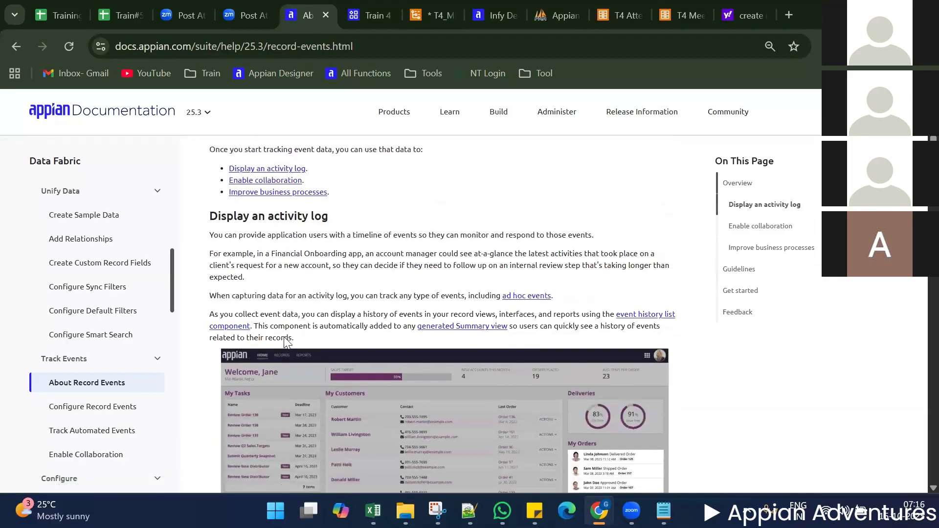
{"action": "scroll", "coordinate": [286, 340], "scroll_direction": "down", "scroll_amount": 12}
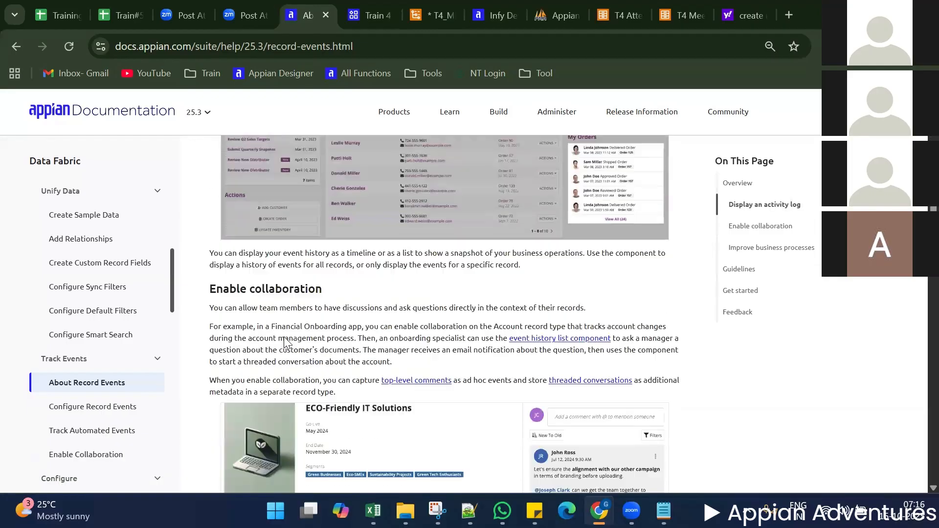
{"action": "scroll", "coordinate": [441, 275], "scroll_direction": "down", "scroll_amount": 7}
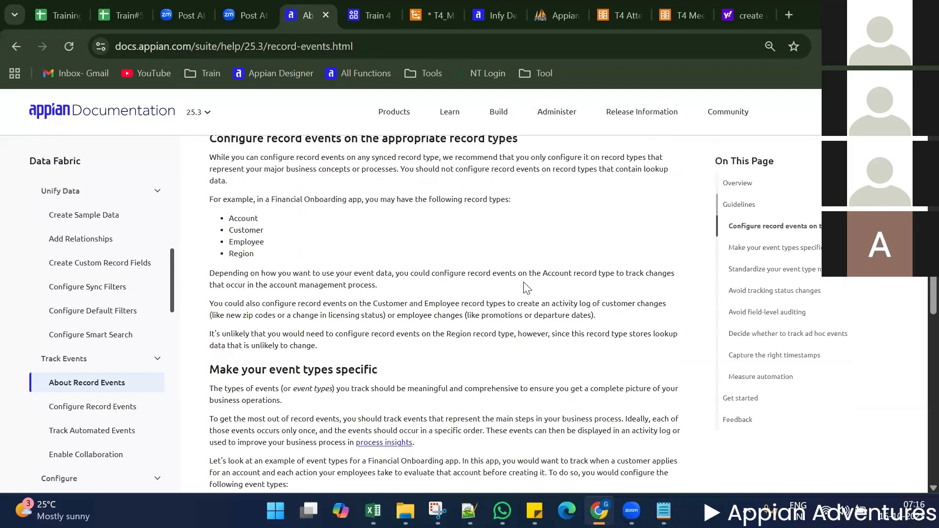
{"action": "scroll", "coordinate": [152, 338], "scroll_direction": "down", "scroll_amount": 1}
{"action": "scroll", "coordinate": [455, 294], "scroll_direction": "down", "scroll_amount": 3}
{"action": "scroll", "coordinate": [445, 247], "scroll_direction": "down", "scroll_amount": 15}
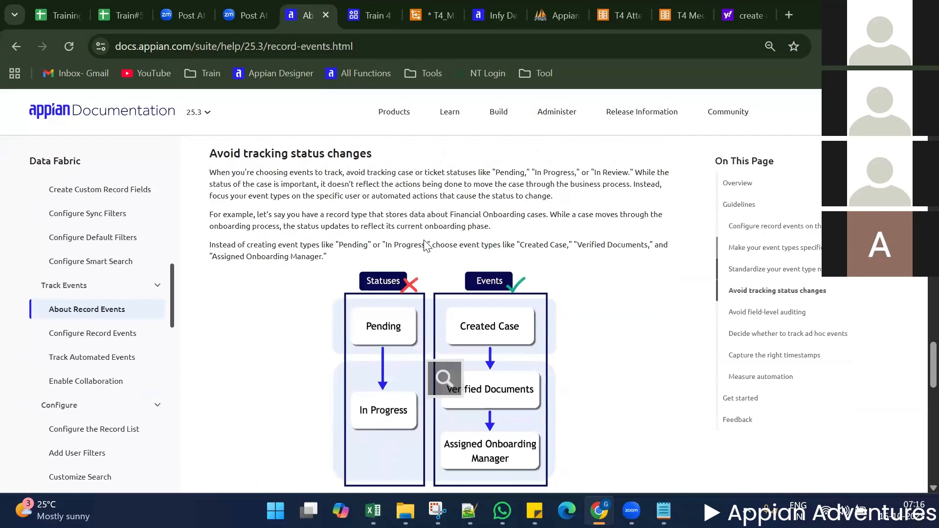
Open the Configure Record Events documentation page and review its Overview and the table of event record types
{"action": "left_click", "coordinate": [93, 333]}
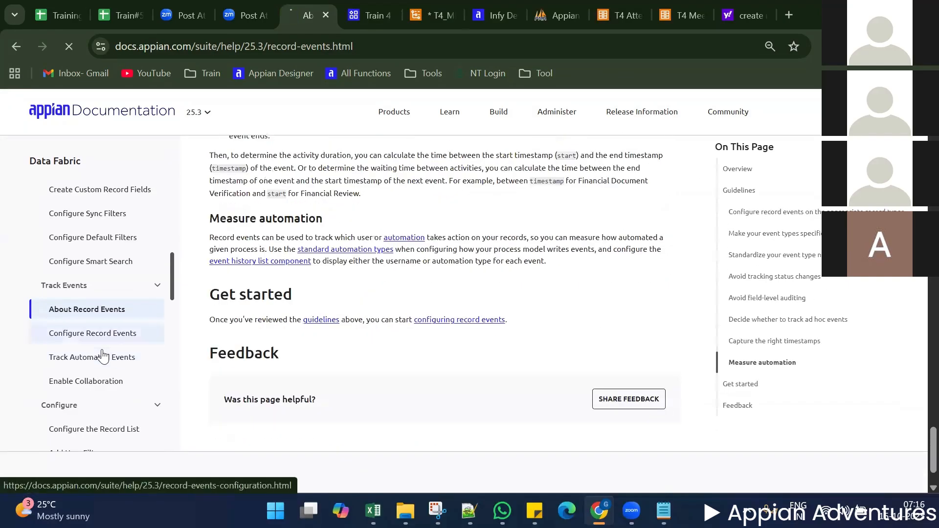
{"action": "scroll", "coordinate": [371, 314], "scroll_direction": "down", "scroll_amount": 3}
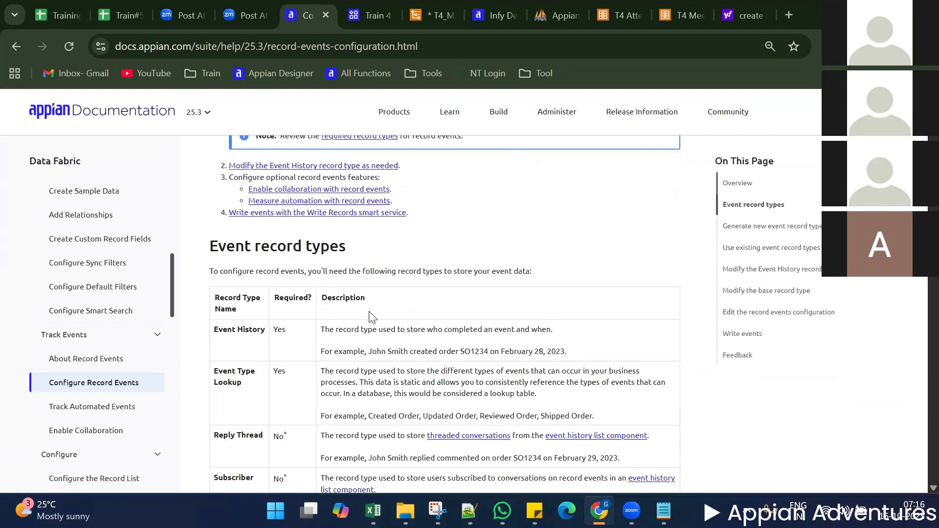
{"action": "scroll", "coordinate": [373, 309], "scroll_direction": "up", "scroll_amount": 3}
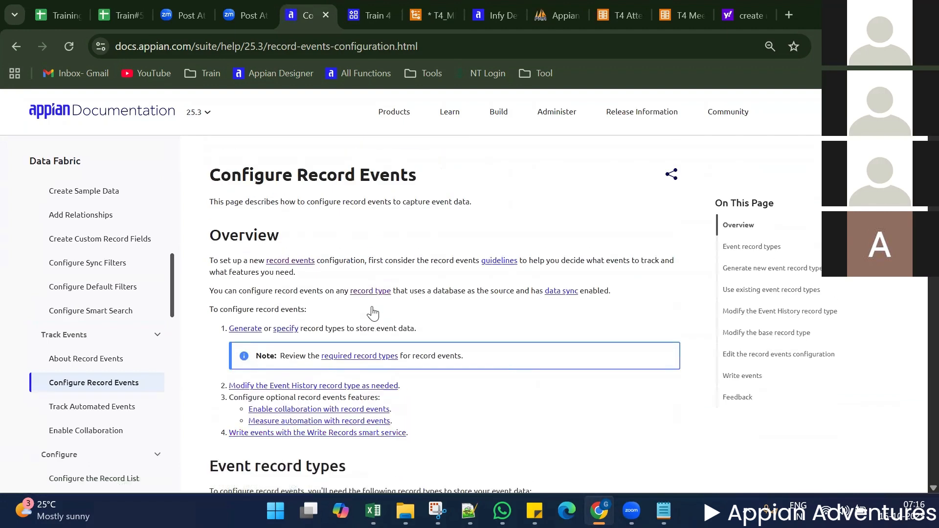
{"action": "scroll", "coordinate": [367, 308], "scroll_direction": "down", "scroll_amount": 3}
{"action": "double_click", "coordinate": [226, 195]}
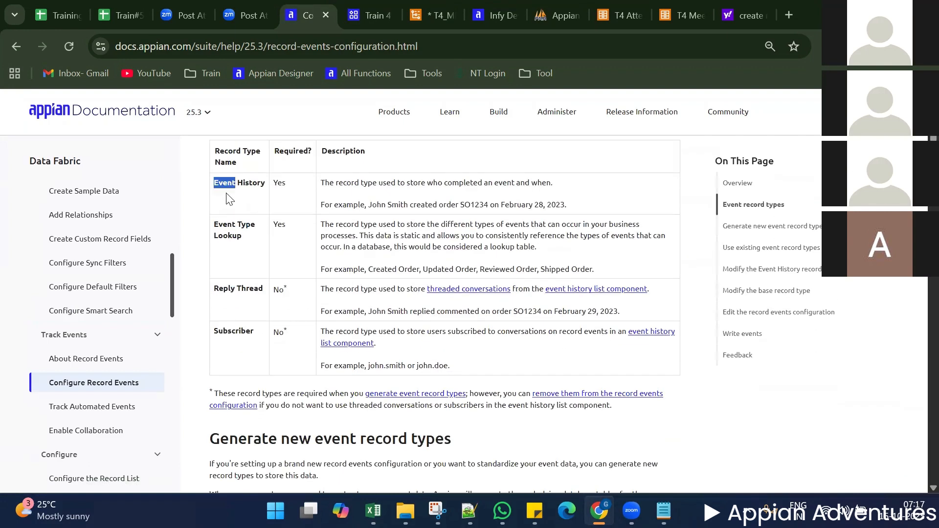
{"action": "left_click", "coordinate": [227, 197]}
{"action": "triple_click", "coordinate": [246, 225]}
{"action": "double_click", "coordinate": [257, 286]}
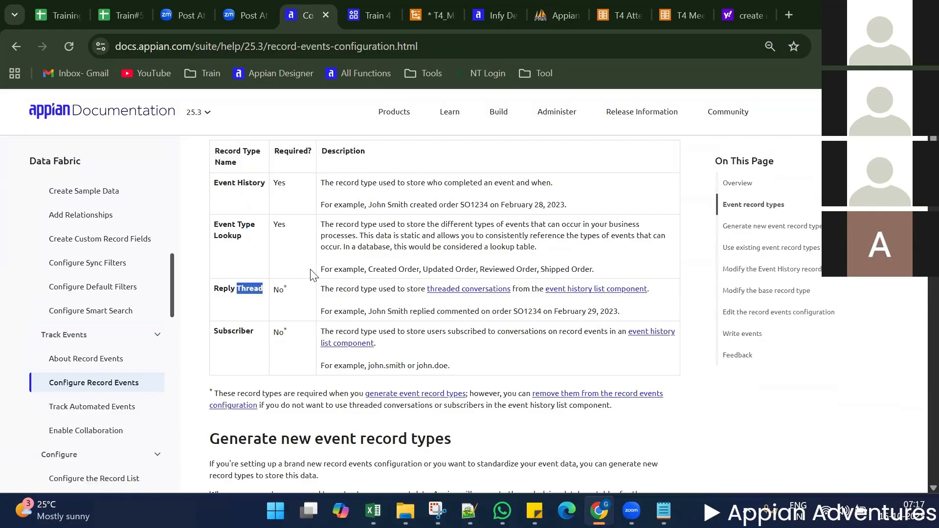
Read the section on generating new event record types, including the generated Event History record type's relationships and fields
{"action": "scroll", "coordinate": [311, 275], "scroll_direction": "down", "scroll_amount": 3}
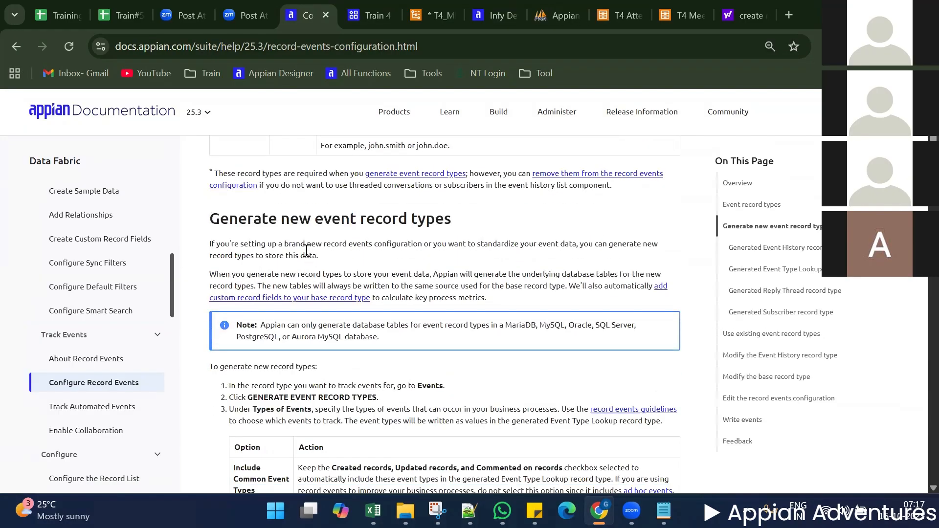
{"action": "triple_click", "coordinate": [314, 219]}
{"action": "scroll", "coordinate": [306, 254], "scroll_direction": "down", "scroll_amount": 15}
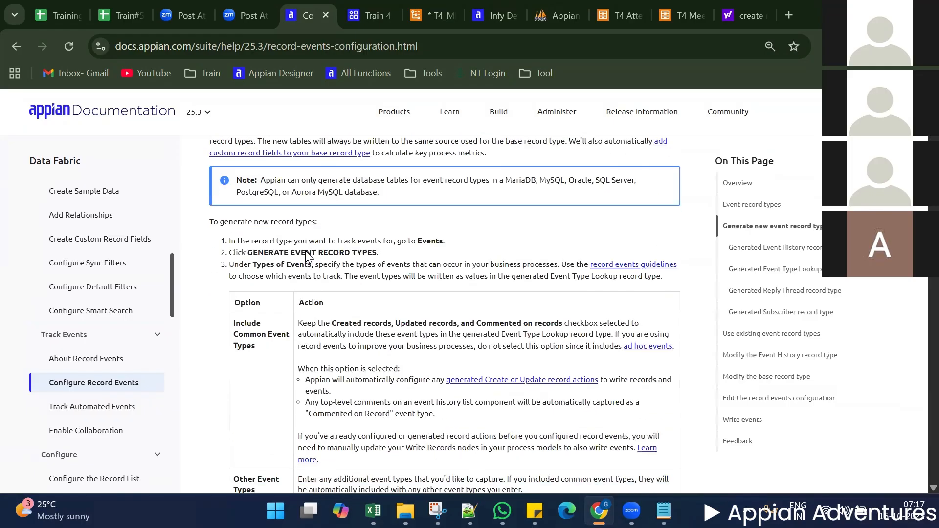
{"action": "scroll", "coordinate": [382, 272], "scroll_direction": "down", "scroll_amount": 10}
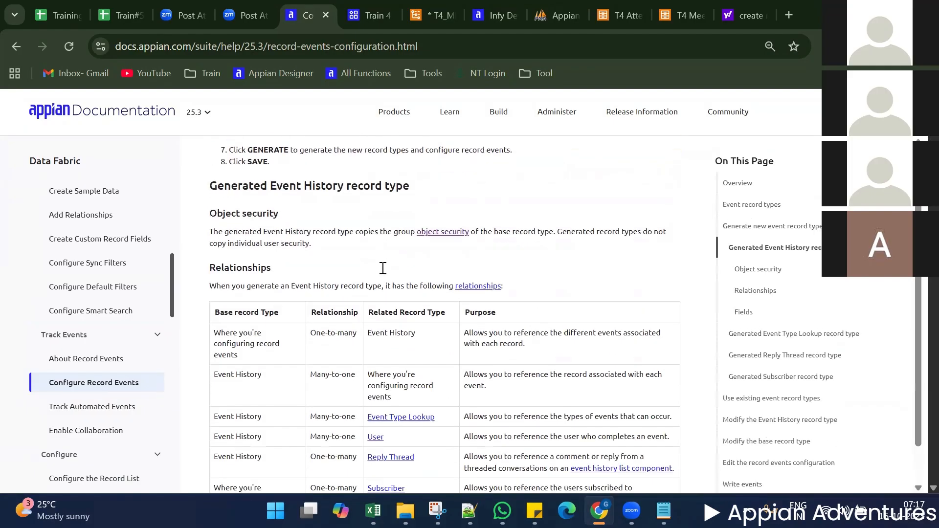
{"action": "scroll", "coordinate": [383, 271], "scroll_direction": "down", "scroll_amount": 1}
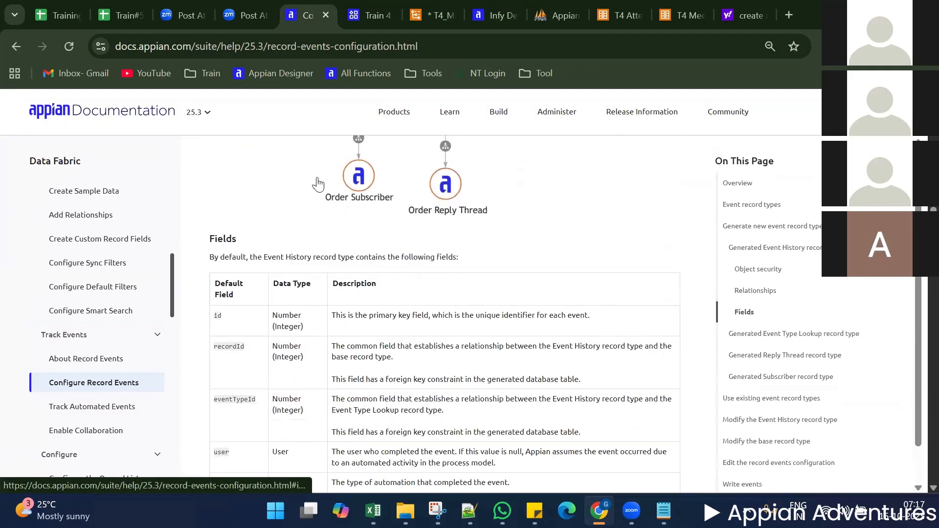
Return to the Events page of the T4 Attendees record type and look through the setup for using existing record types
{"action": "left_click", "coordinate": [683, 16]}
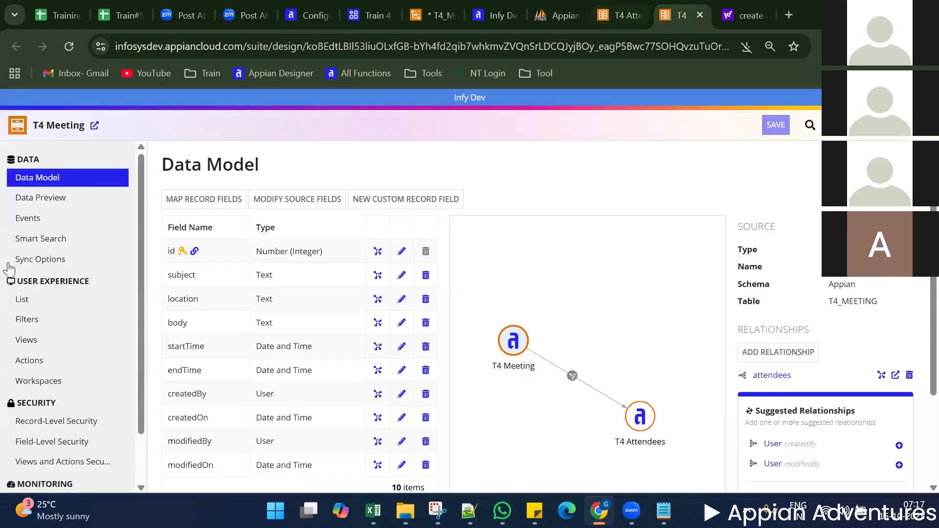
{"action": "left_click", "coordinate": [604, 17]}
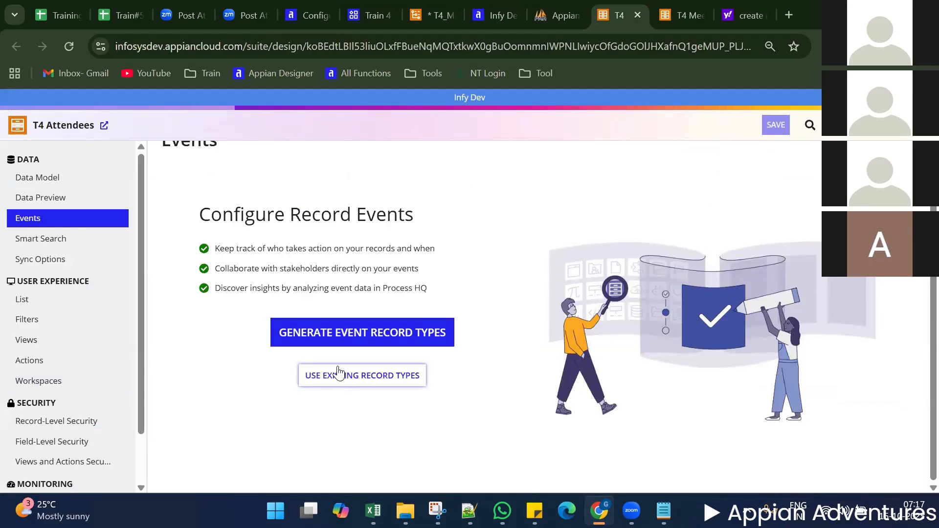
{"action": "scroll", "coordinate": [386, 336], "scroll_direction": "down", "scroll_amount": 6}
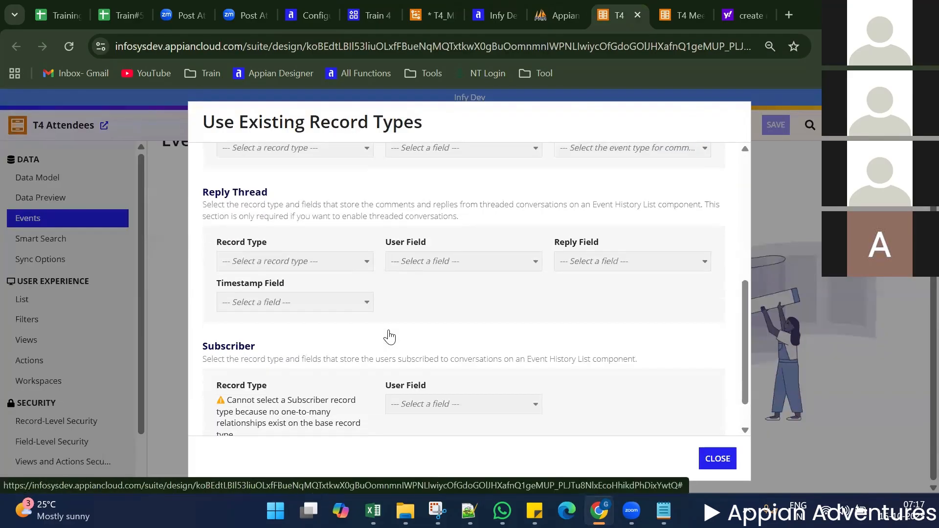
{"action": "scroll", "coordinate": [389, 337], "scroll_direction": "up", "scroll_amount": 7}
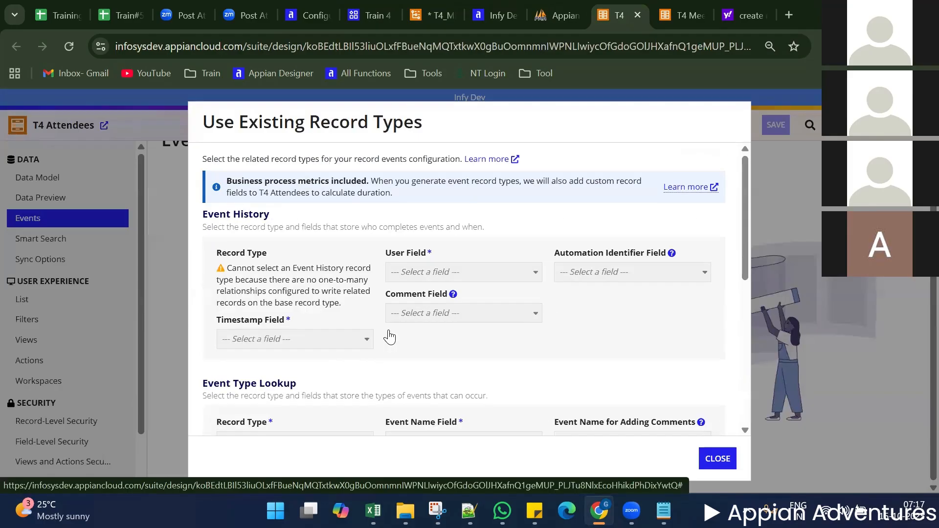
Read the introduction and the business process metrics note in the T4 Attendees existing record types setup
{"action": "left_click_drag", "start_coordinate": [270, 159], "coordinate": [425, 163]}
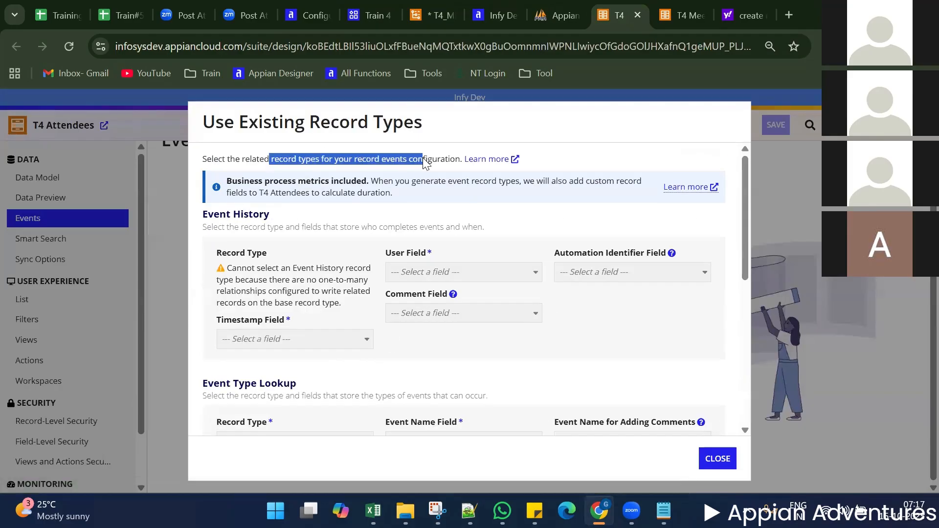
{"action": "left_click", "coordinate": [410, 198]}
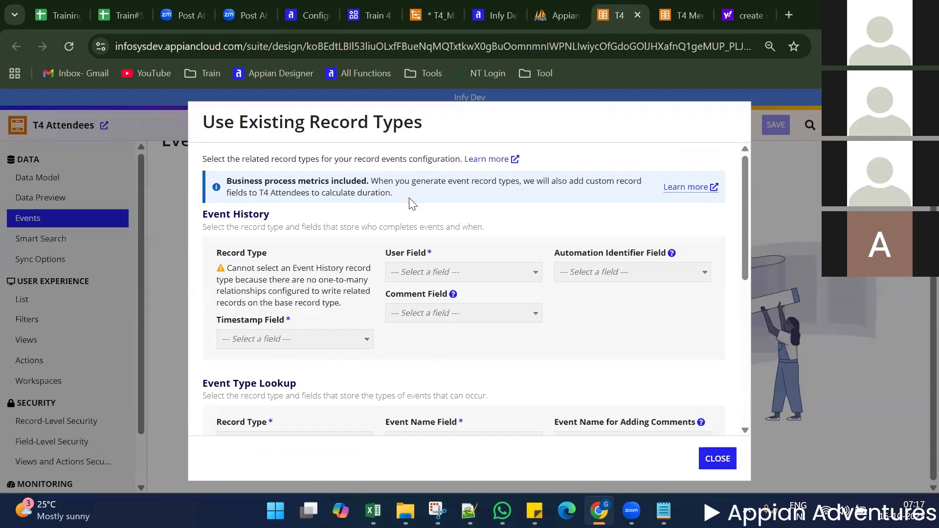
{"action": "left_click_drag", "start_coordinate": [299, 181], "coordinate": [395, 195]}
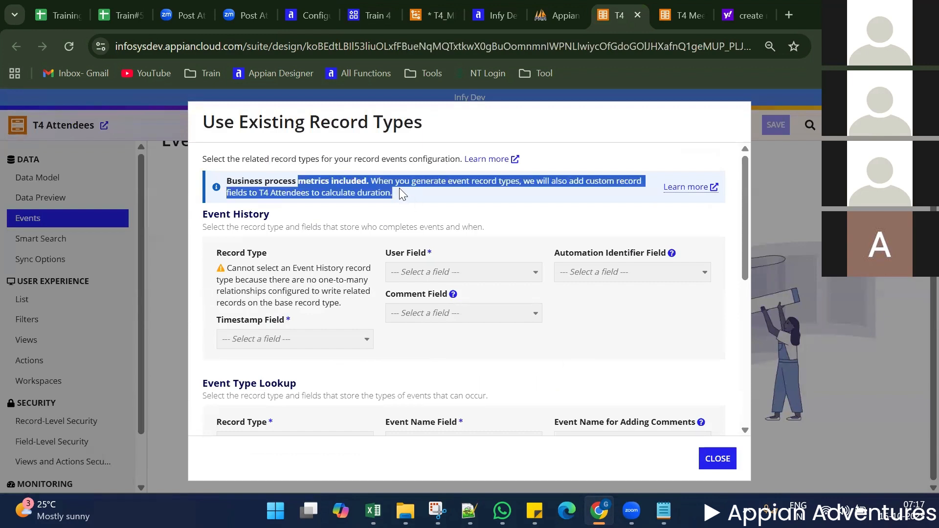
{"action": "left_click", "coordinate": [399, 189]}
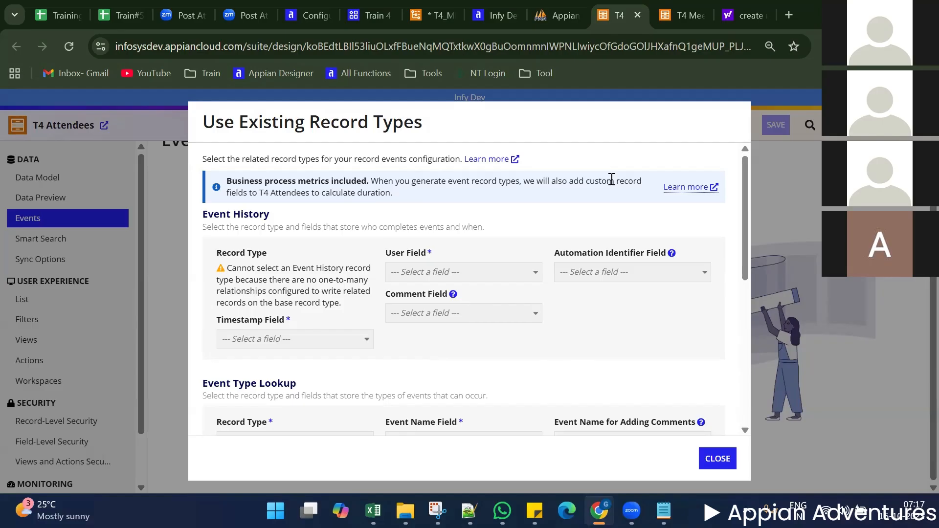
{"action": "left_click_drag", "start_coordinate": [273, 195], "coordinate": [225, 184]}
{"action": "left_click", "coordinate": [392, 192]}
{"action": "scroll", "coordinate": [333, 353], "scroll_direction": "down", "scroll_amount": 1}
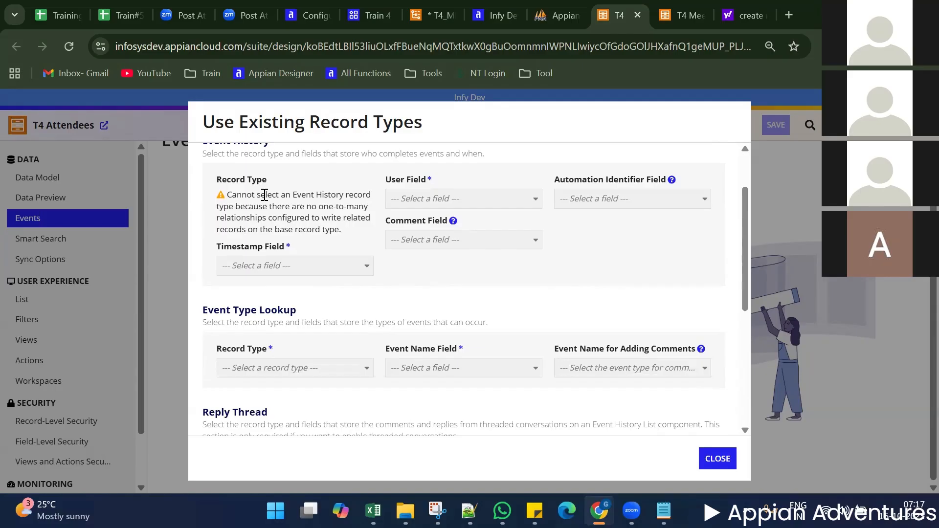
Examine the Event History record type warning and the Reply Thread and Subscriber sections, then close the T4 Attendees setup
{"action": "triple_click", "coordinate": [315, 209]}
{"action": "left_click", "coordinate": [317, 212]}
{"action": "triple_click", "coordinate": [332, 222]}
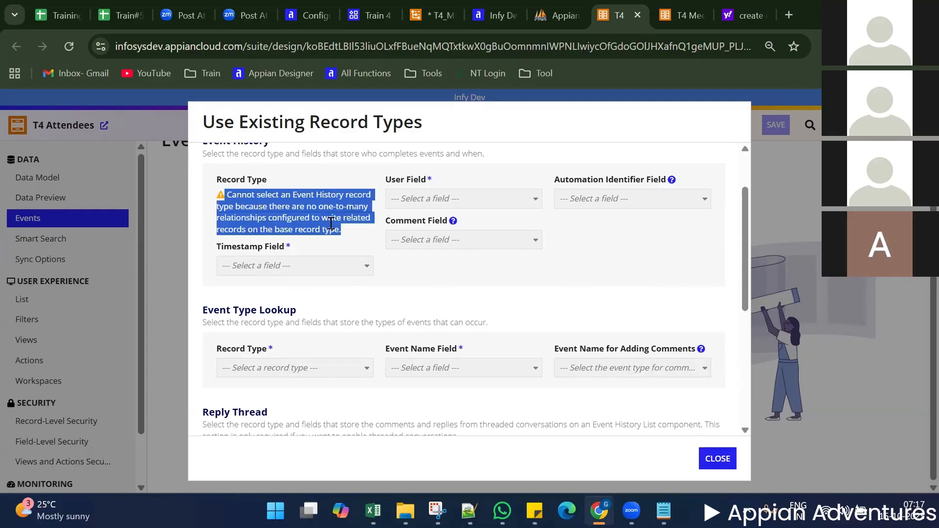
{"action": "scroll", "coordinate": [331, 223], "scroll_direction": "down", "scroll_amount": 5}
{"action": "scroll", "coordinate": [331, 222], "scroll_direction": "up", "scroll_amount": 5}
{"action": "scroll", "coordinate": [329, 222], "scroll_direction": "down", "scroll_amount": 5}
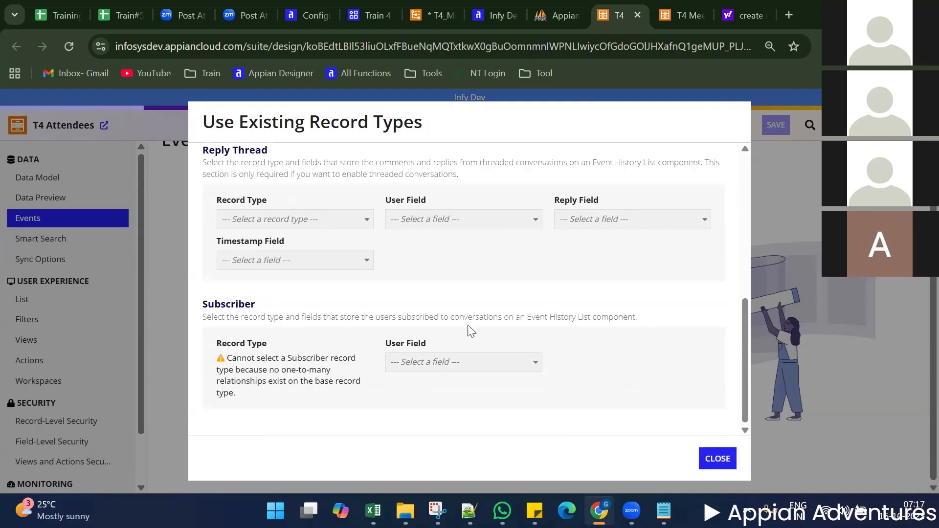
{"action": "scroll", "coordinate": [457, 330], "scroll_direction": "up", "scroll_amount": 1}
{"action": "scroll", "coordinate": [453, 329], "scroll_direction": "up", "scroll_amount": 5}
{"action": "key", "text": "Escape"}
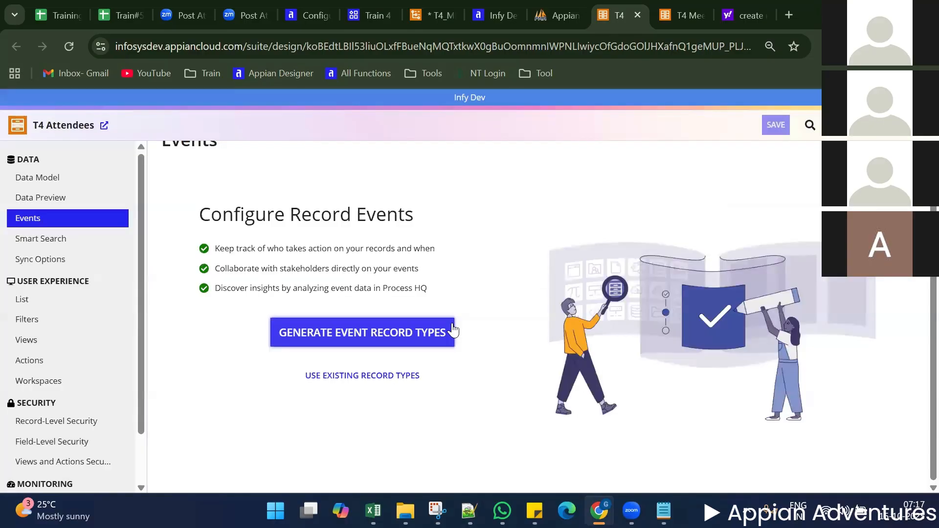
Open the setup for using existing record types from the T4 Meeting record type's Events page
{"action": "left_click", "coordinate": [673, 8]}
{"action": "left_click", "coordinate": [59, 218]}
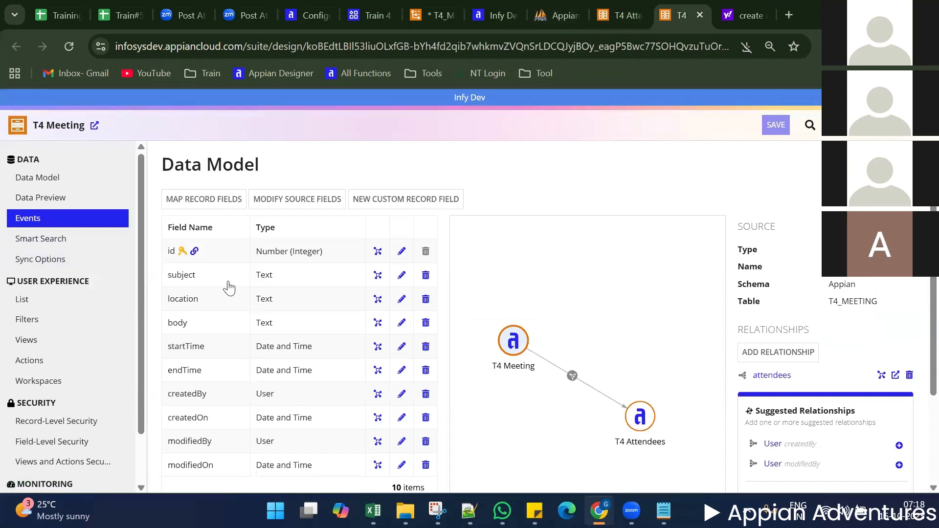
{"action": "scroll", "coordinate": [282, 366], "scroll_direction": "down", "scroll_amount": 1}
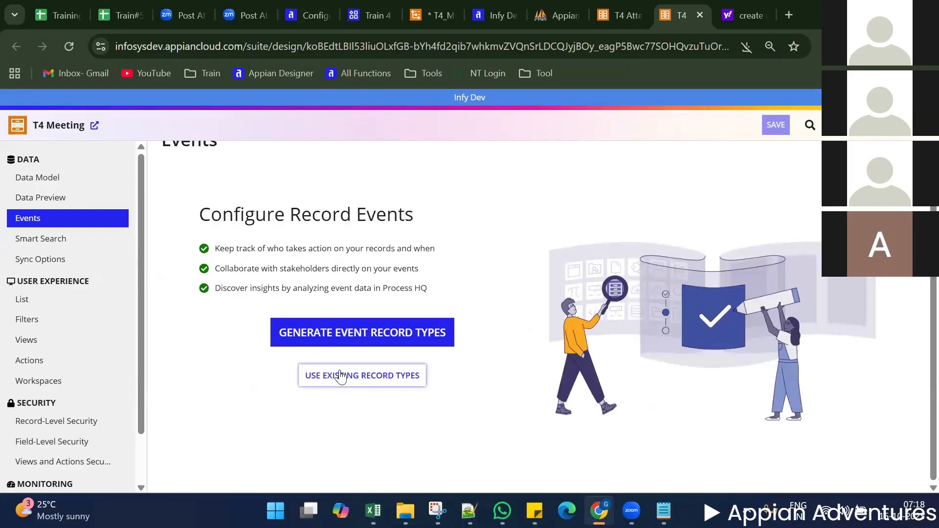
{"action": "left_click", "coordinate": [342, 375]}
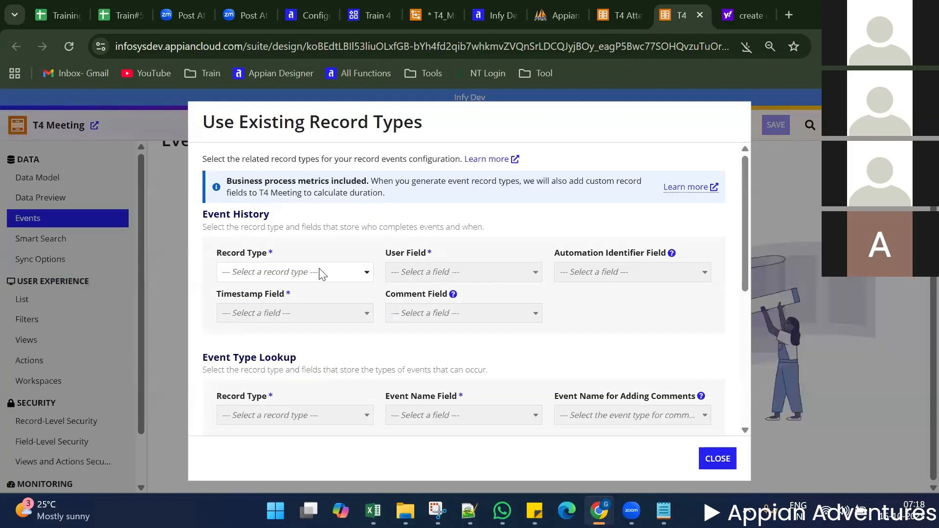
Set the Event History record type to T4 Attendees and its user field to createdBy, and check the automation identifier field's choices
{"action": "left_click", "coordinate": [319, 271]}
{"action": "left_click", "coordinate": [284, 308]}
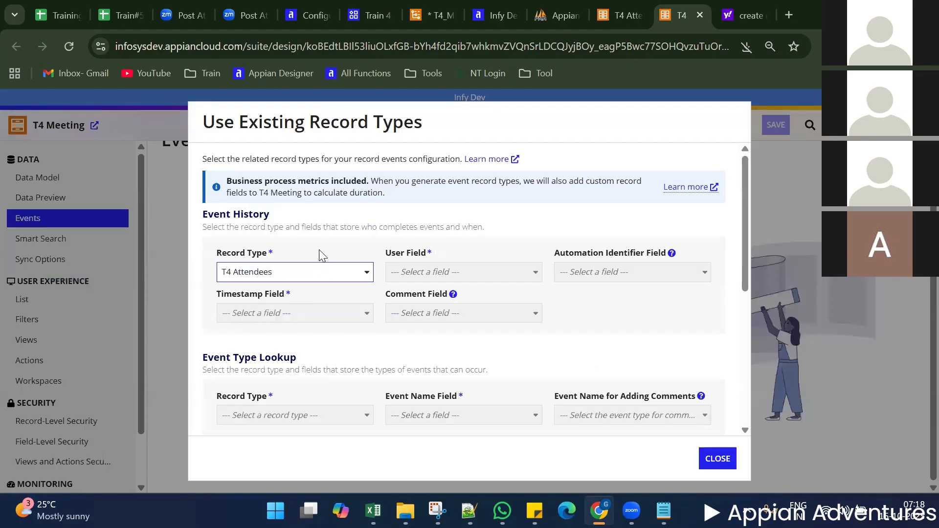
{"action": "left_click_drag", "start_coordinate": [248, 227], "coordinate": [296, 231]}
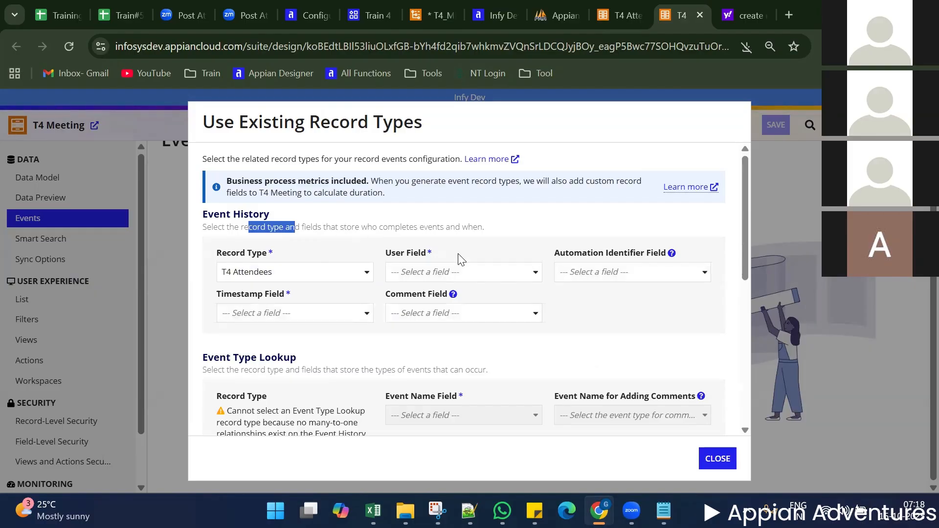
{"action": "left_click", "coordinate": [456, 270]}
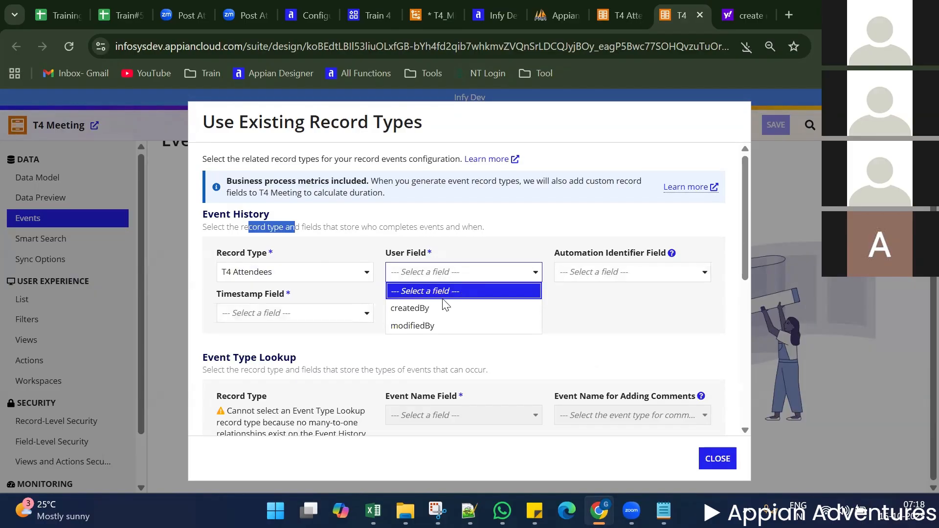
{"action": "left_click", "coordinate": [434, 308]}
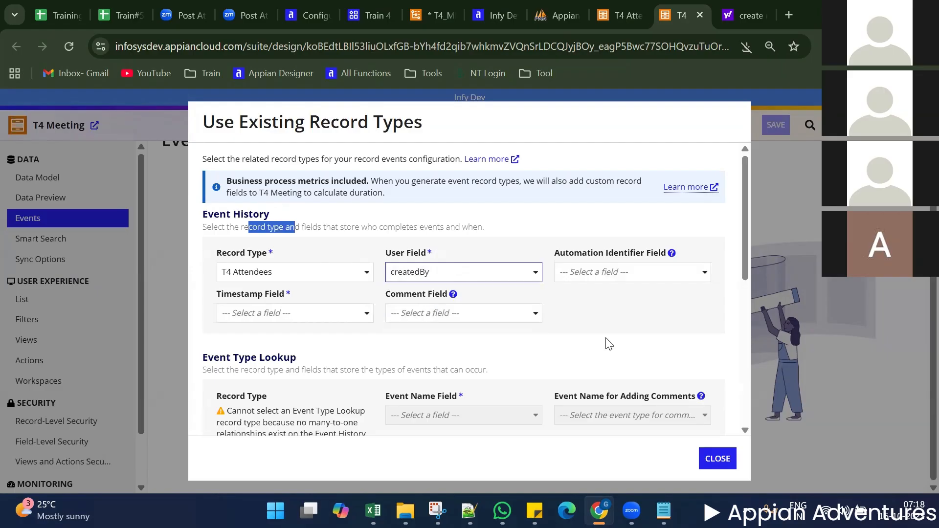
{"action": "left_click", "coordinate": [606, 280]}
{"action": "left_click", "coordinate": [605, 296]}
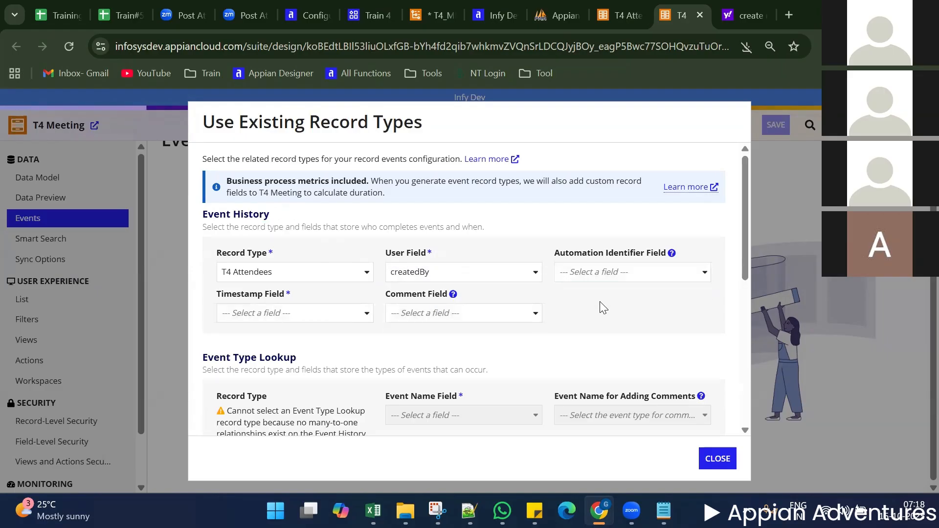
Set the Event History timestamp field to createdOn and its comment field to name
{"action": "left_click", "coordinate": [317, 313]}
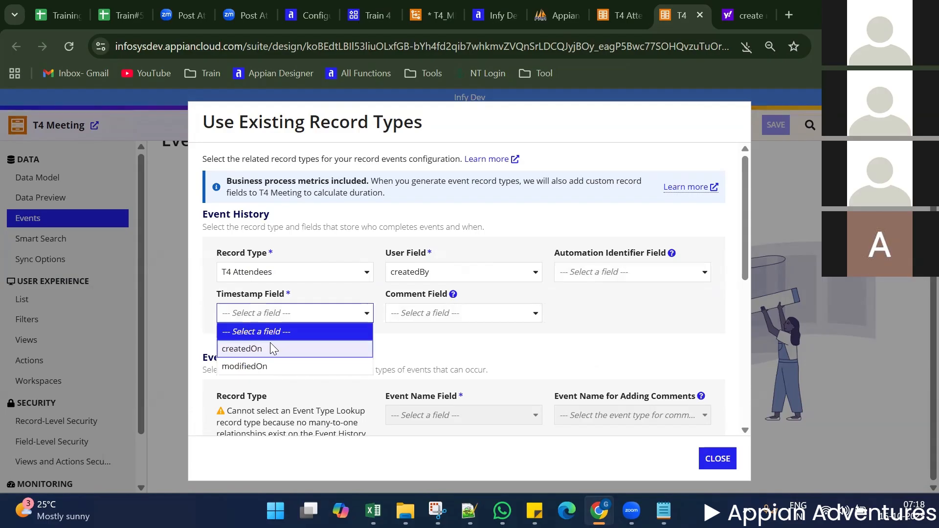
{"action": "left_click", "coordinate": [270, 344]}
{"action": "left_click", "coordinate": [469, 313]}
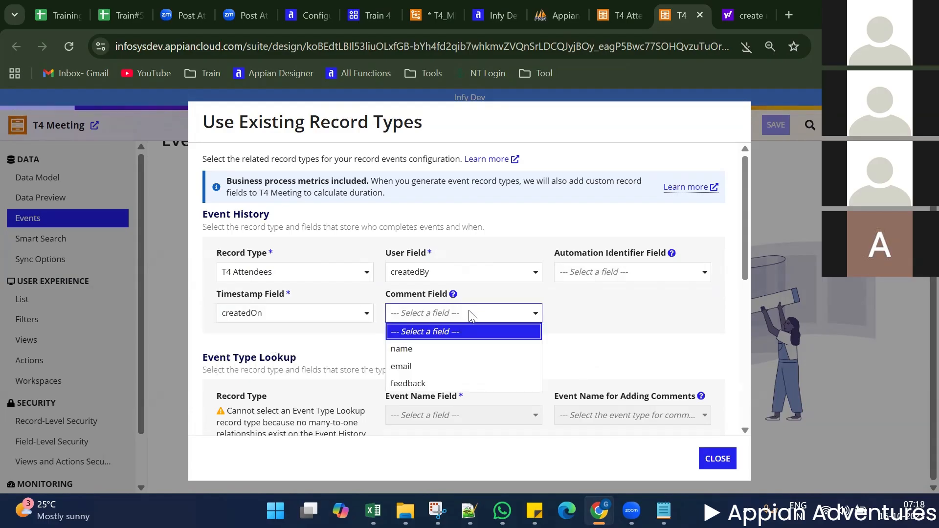
{"action": "left_click", "coordinate": [430, 355]}
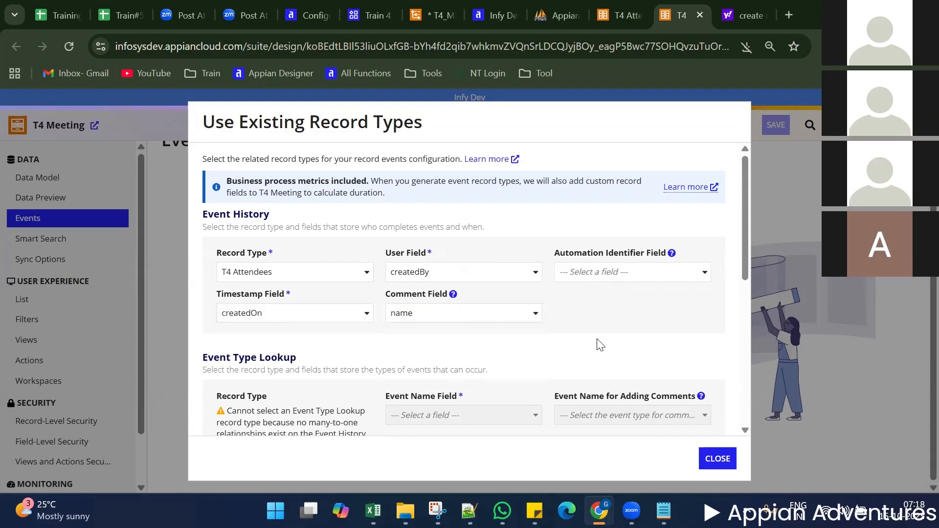
{"action": "left_click", "coordinate": [586, 287]}
{"action": "left_click", "coordinate": [573, 325]}
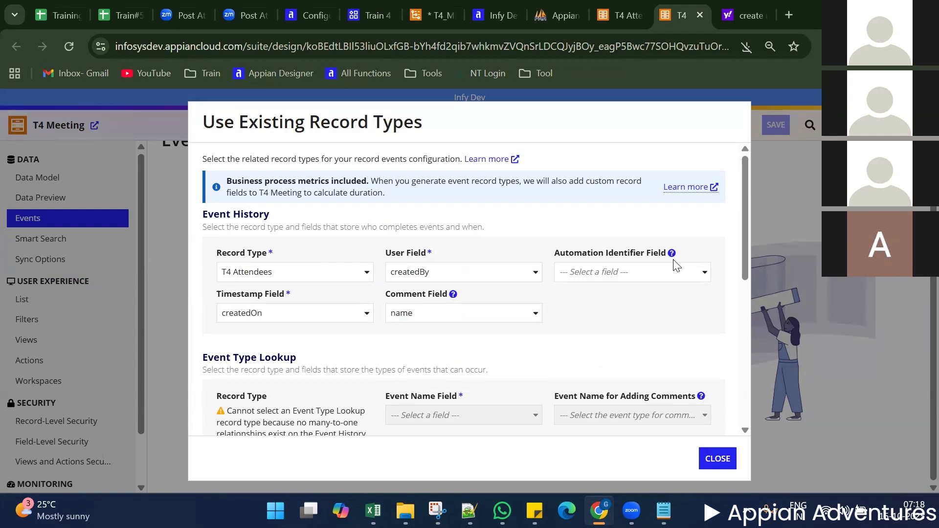
Check the automation identifier field's help and read the Event Type Lookup record type warning
{"action": "mouse_move", "coordinate": [674, 250]}
{"action": "scroll", "coordinate": [577, 343], "scroll_direction": "down", "scroll_amount": 2}
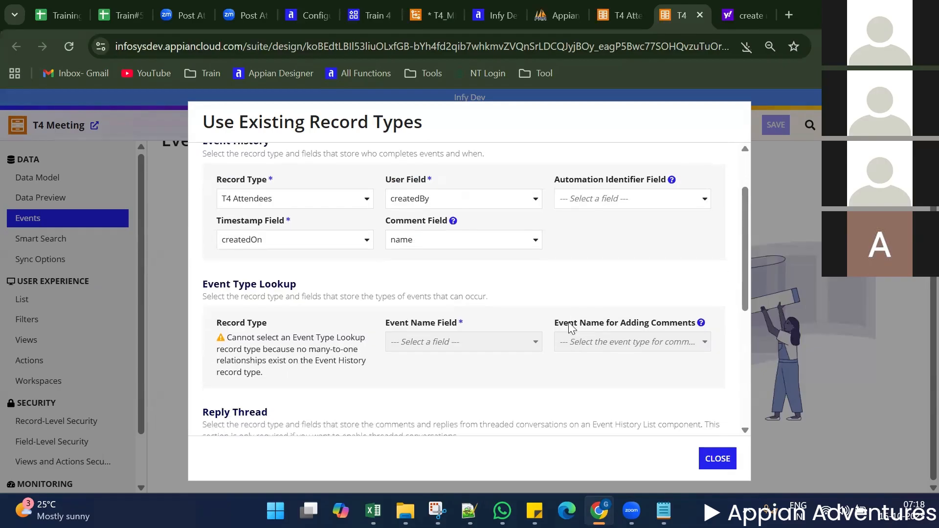
{"action": "scroll", "coordinate": [263, 352], "scroll_direction": "down", "scroll_amount": 2}
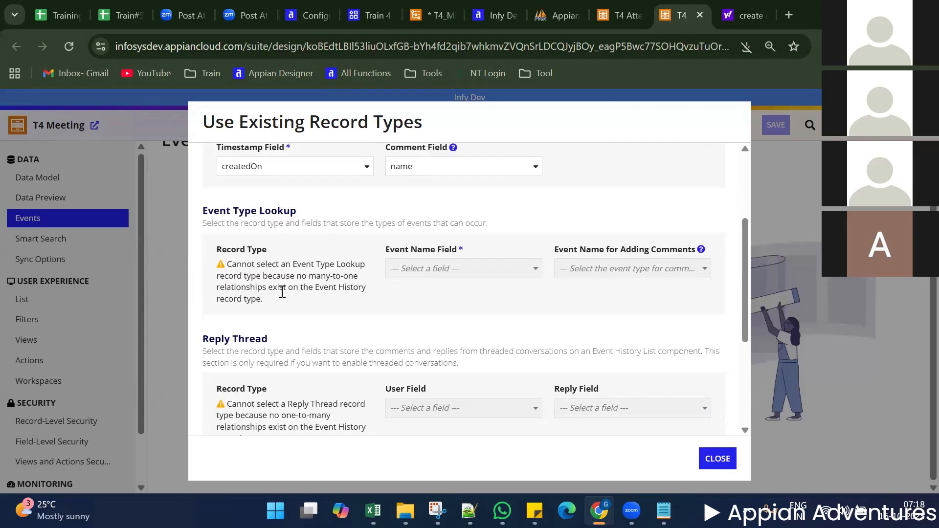
{"action": "triple_click", "coordinate": [237, 261]}
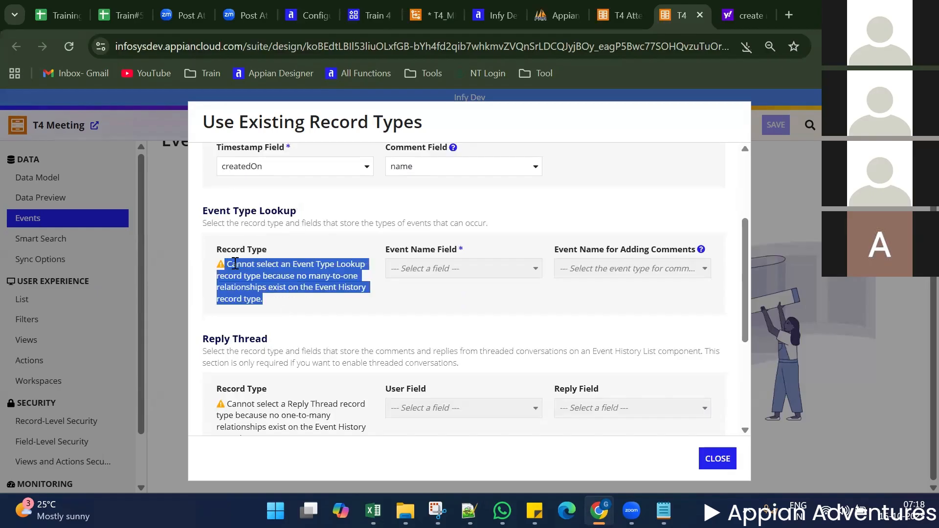
{"action": "left_click_drag", "start_coordinate": [252, 264], "coordinate": [300, 302]}
{"action": "left_click", "coordinate": [300, 293]}
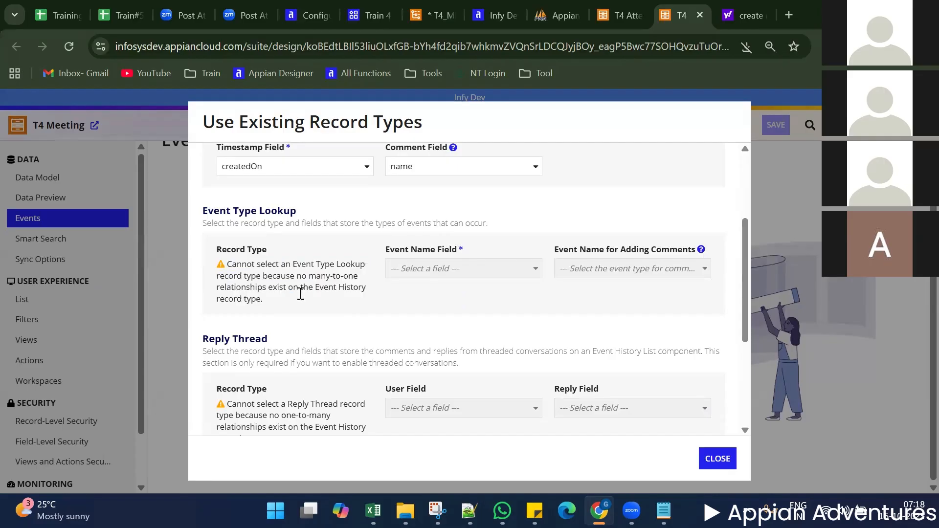
{"action": "double_click", "coordinate": [312, 292]}
{"action": "double_click", "coordinate": [444, 306]}
Read the Event Type Lookup description and the Reply Thread and Subscriber sections, then close the T4 Meeting existing record types setup
{"action": "scroll", "coordinate": [386, 327], "scroll_direction": "up", "scroll_amount": 3}
{"action": "scroll", "coordinate": [344, 358], "scroll_direction": "down", "scroll_amount": 3}
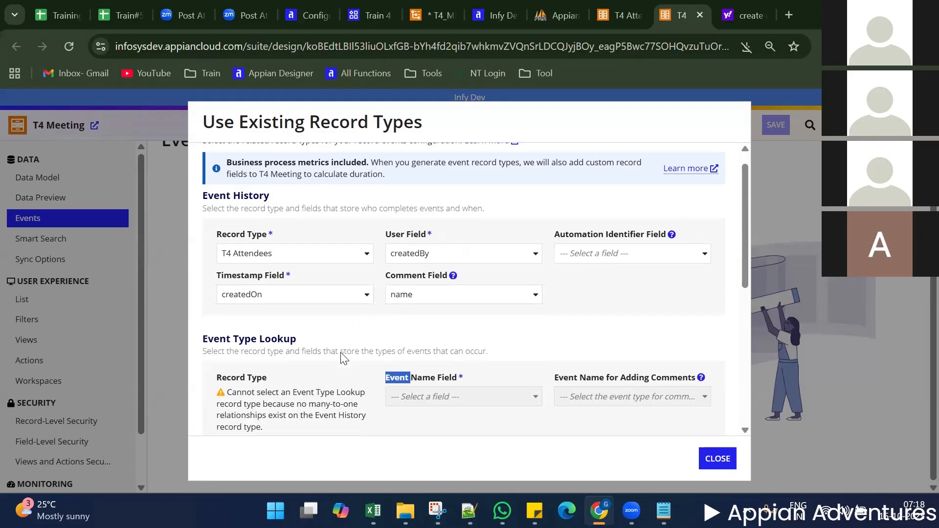
{"action": "triple_click", "coordinate": [429, 298]}
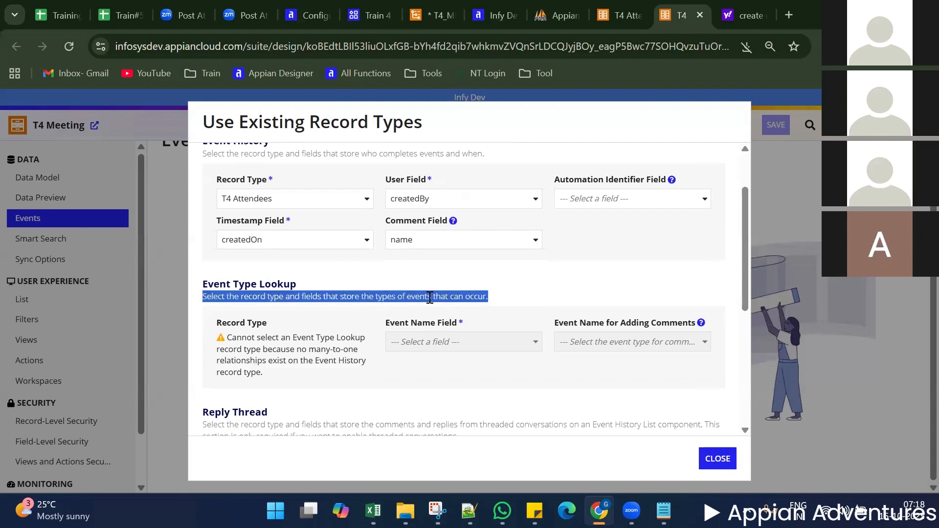
{"action": "scroll", "coordinate": [430, 298], "scroll_direction": "up", "scroll_amount": 2}
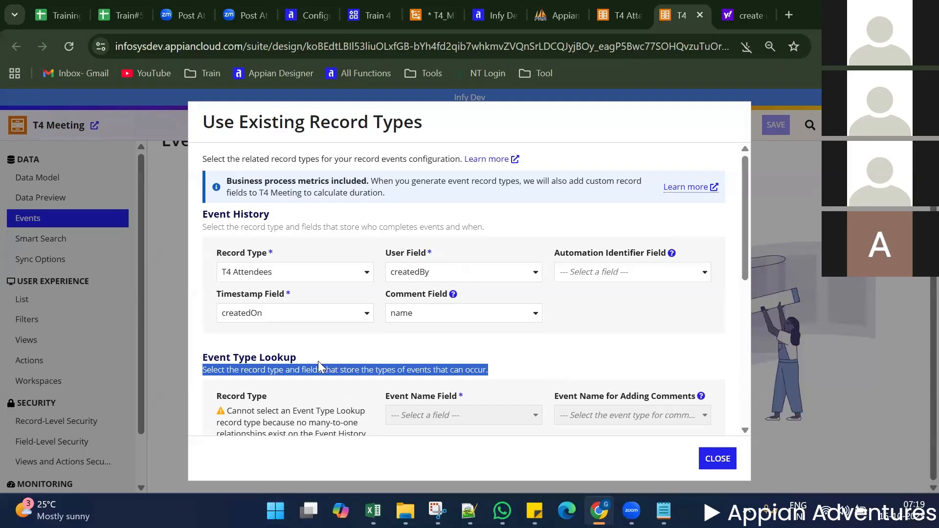
{"action": "scroll", "coordinate": [304, 362], "scroll_direction": "down", "scroll_amount": 5}
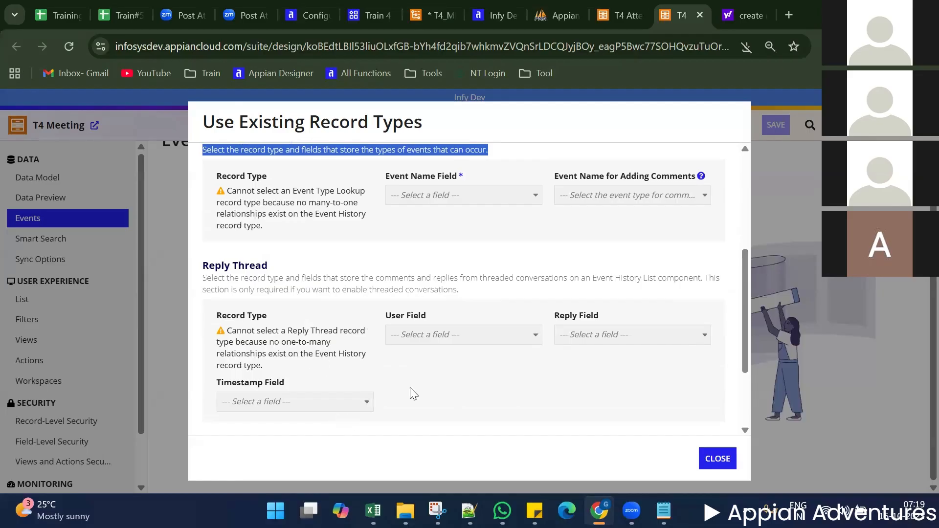
{"action": "scroll", "coordinate": [430, 321], "scroll_direction": "down", "scroll_amount": 2}
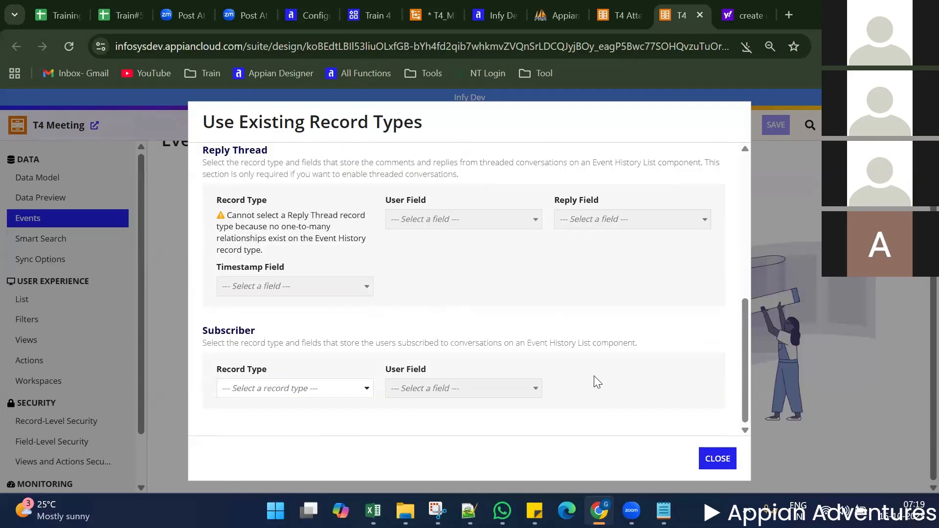
{"action": "scroll", "coordinate": [440, 321], "scroll_direction": "up", "scroll_amount": 7}
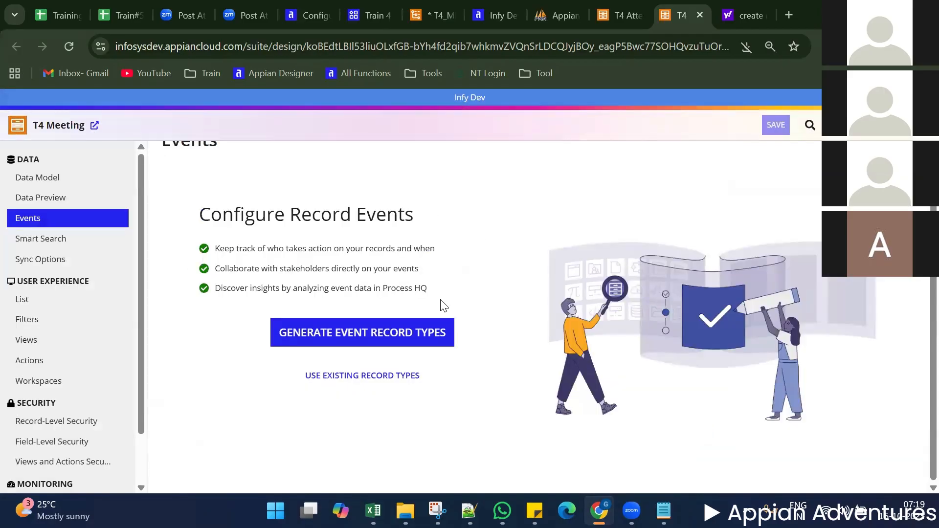
{"action": "scroll", "coordinate": [490, 241], "scroll_direction": "up", "scroll_amount": 1}
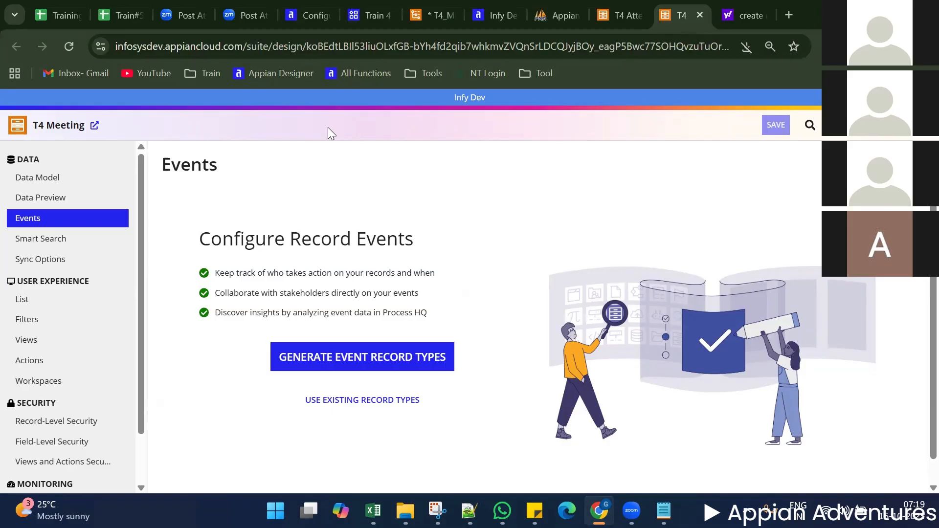
{"action": "left_click", "coordinate": [312, 169]}
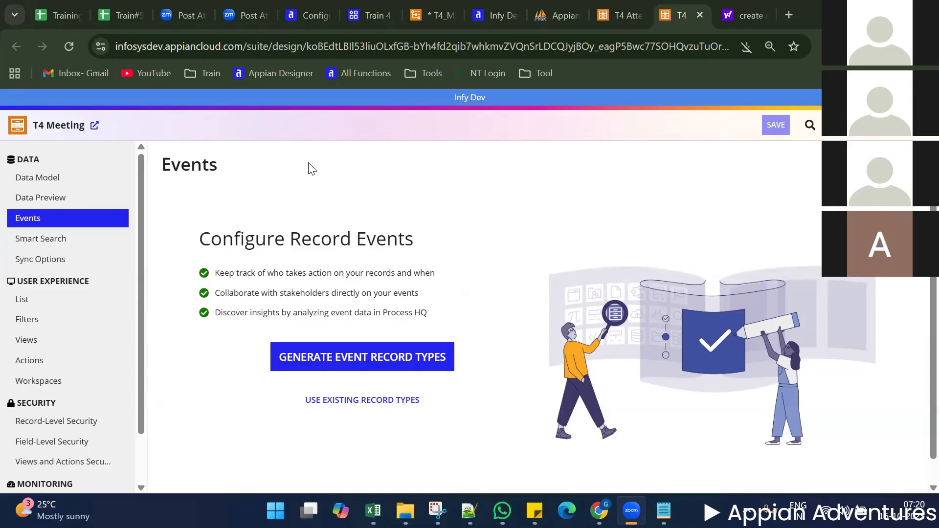
{"action": "key", "text": "XF86AudioRaiseVolume"}
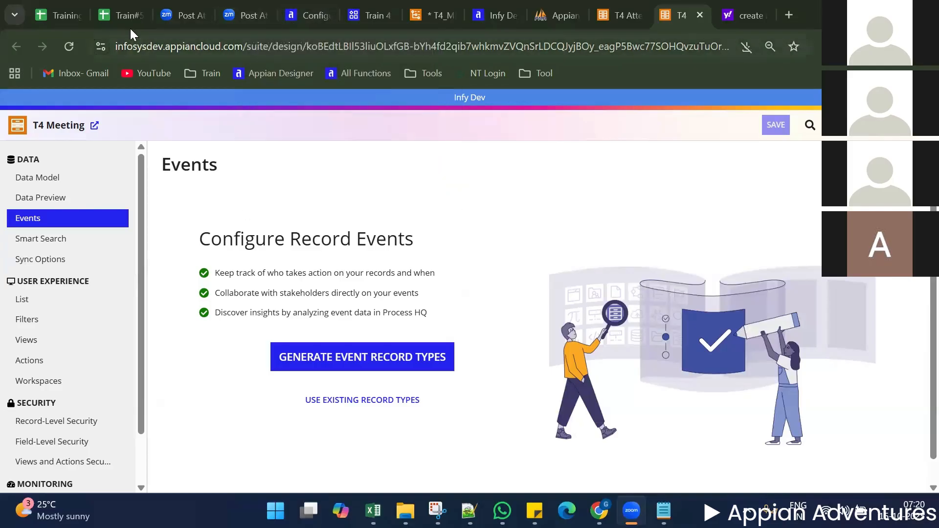
Switch to the Train#5 spreadsheet in Google Sheets and review the 14/October and 17/August assignments on the Tasks sheet
{"action": "left_click", "coordinate": [116, 8]}
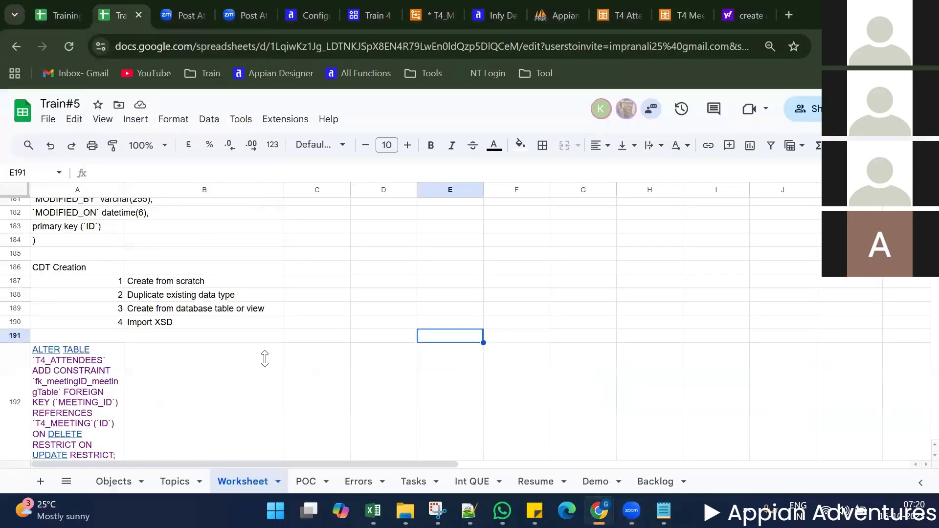
{"action": "left_click", "coordinate": [282, 349]}
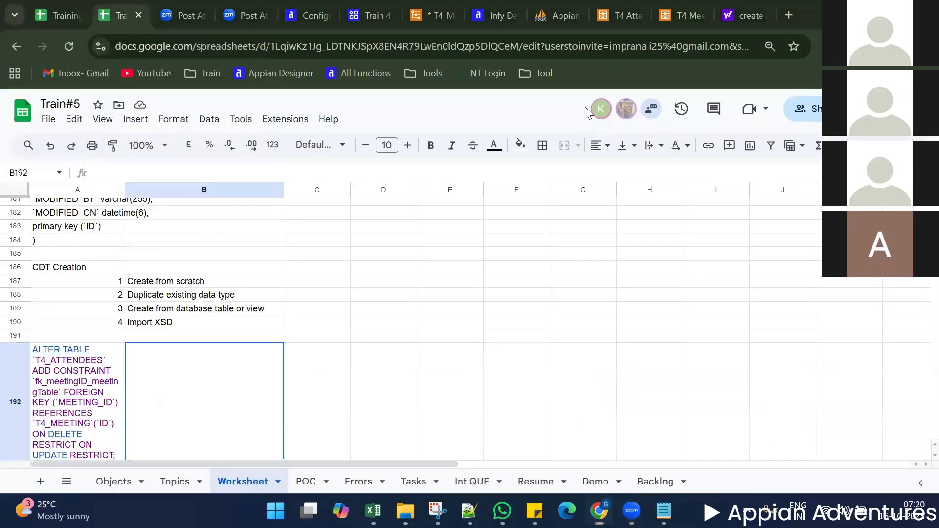
{"action": "left_click", "coordinate": [415, 482]}
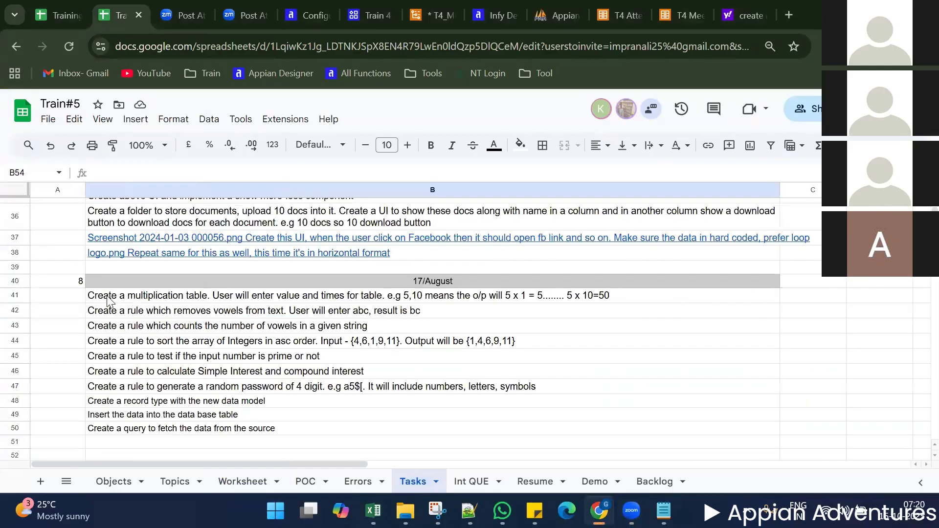
{"action": "left_click", "coordinate": [279, 267]}
{"action": "left_click", "coordinate": [311, 282]}
{"action": "scroll", "coordinate": [343, 337], "scroll_direction": "down", "scroll_amount": 1}
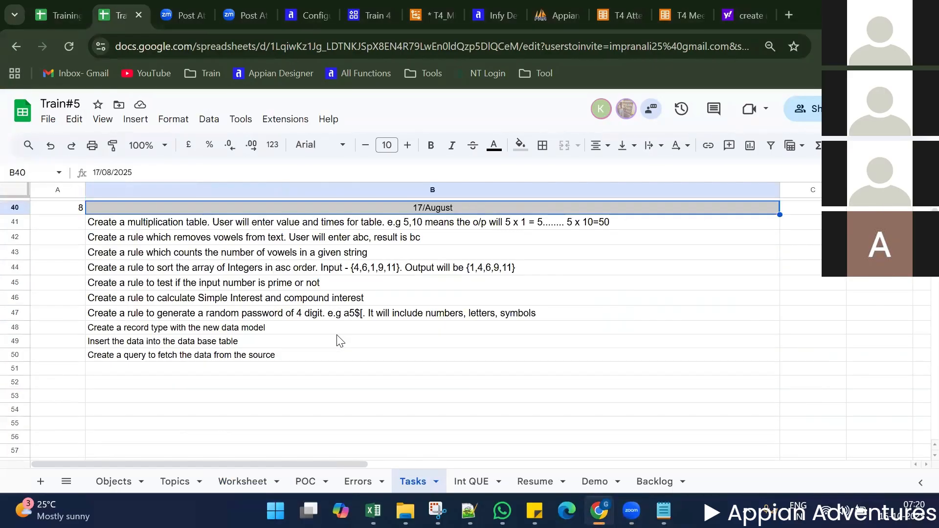
{"action": "scroll", "coordinate": [353, 335], "scroll_direction": "up", "scroll_amount": 2}
{"action": "scroll", "coordinate": [379, 313], "scroll_direction": "down", "scroll_amount": 2}
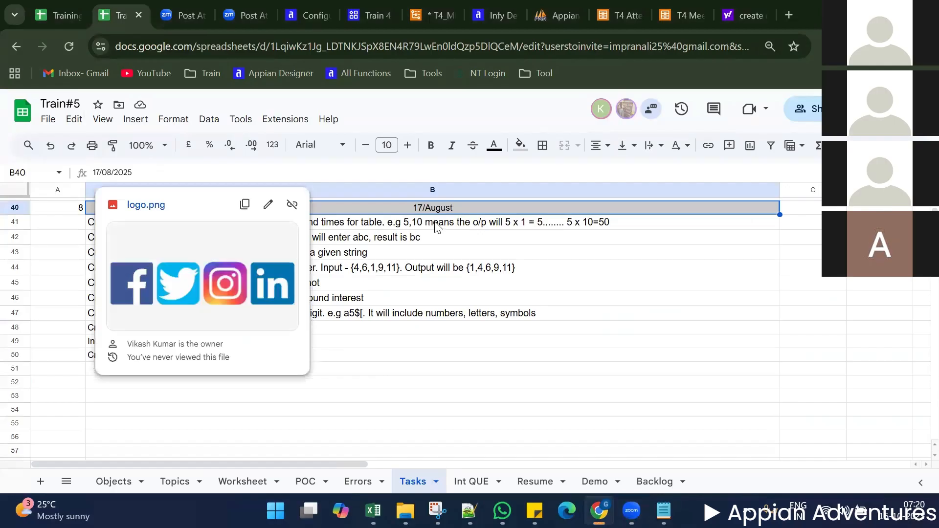
{"action": "key", "text": "Down"}
{"action": "key", "text": "Down"}
{"action": "key", "text": "Down"}
{"action": "scroll", "coordinate": [388, 329], "scroll_direction": "up", "scroll_amount": 5}
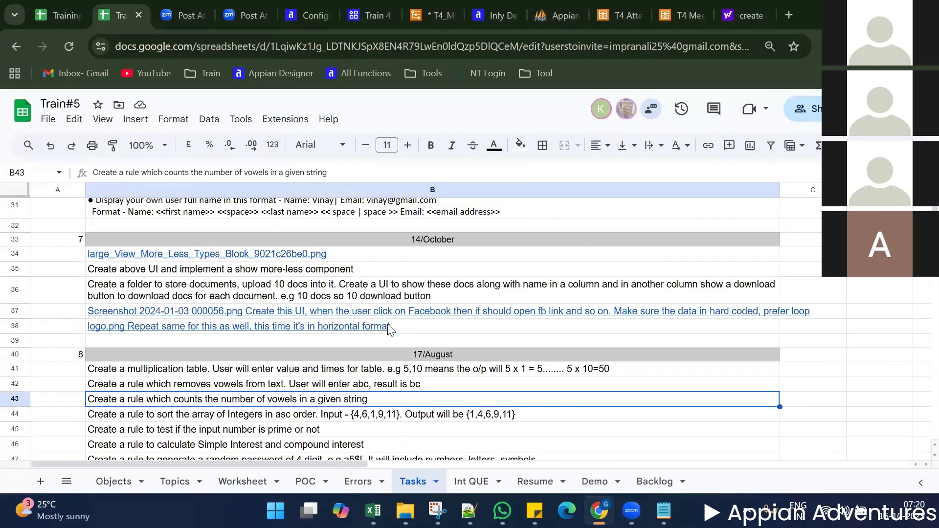
{"action": "scroll", "coordinate": [343, 362], "scroll_direction": "down", "scroll_amount": 3}
Review the session topics on the Topics sheet down to the 15/October Data Model entry
{"action": "left_click", "coordinate": [171, 483]}
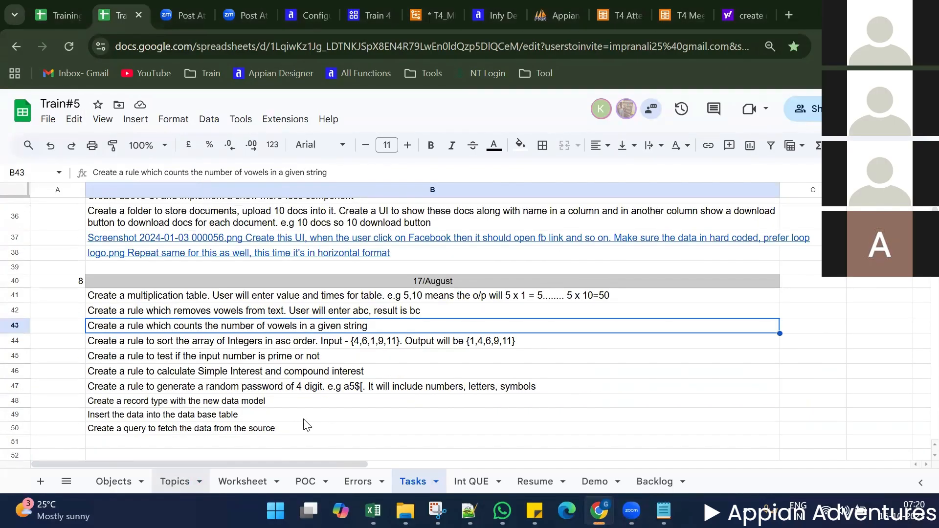
{"action": "mouse_move", "coordinate": [304, 418]}
{"action": "scroll", "coordinate": [305, 417], "scroll_direction": "down", "scroll_amount": 15}
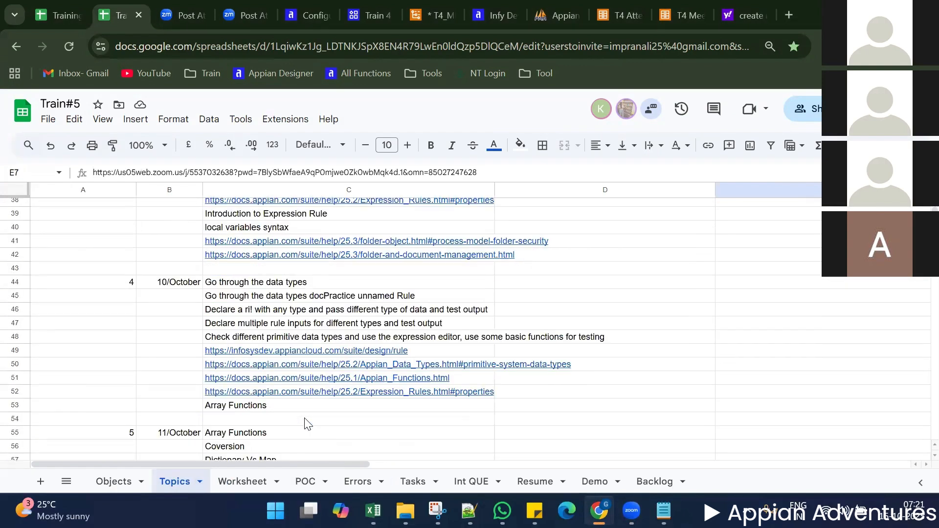
{"action": "left_click", "coordinate": [394, 364]}
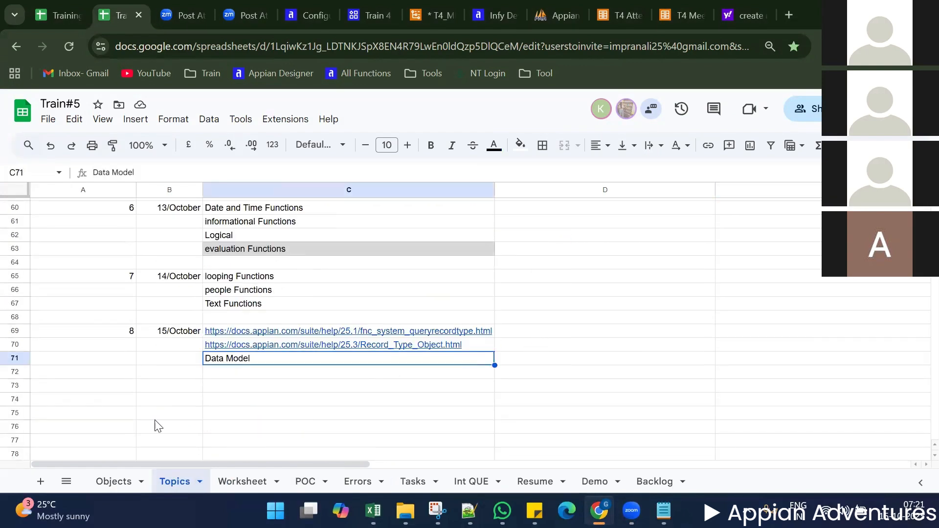
Review the Expression Rule, Record Type, CDT and Datastore notes on the Objects sheet
{"action": "left_click", "coordinate": [122, 478]}
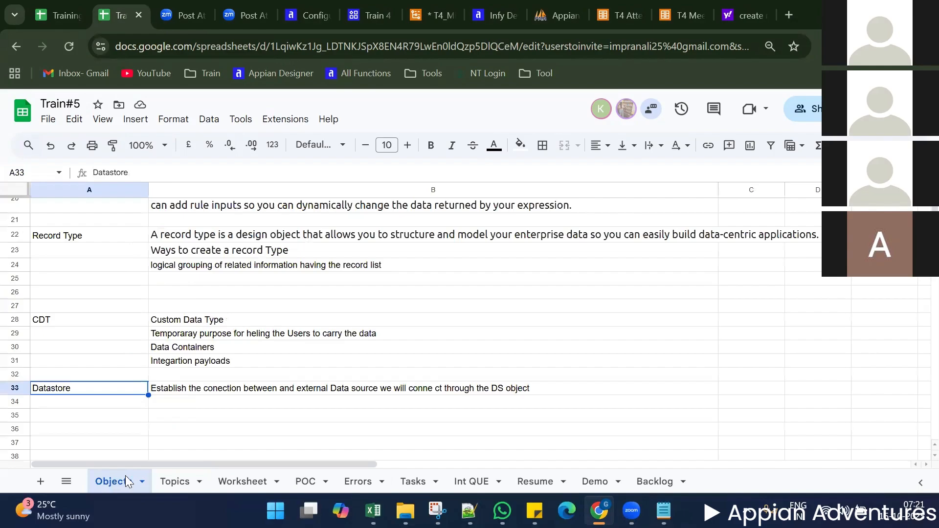
{"action": "scroll", "coordinate": [286, 446], "scroll_direction": "up", "scroll_amount": 6}
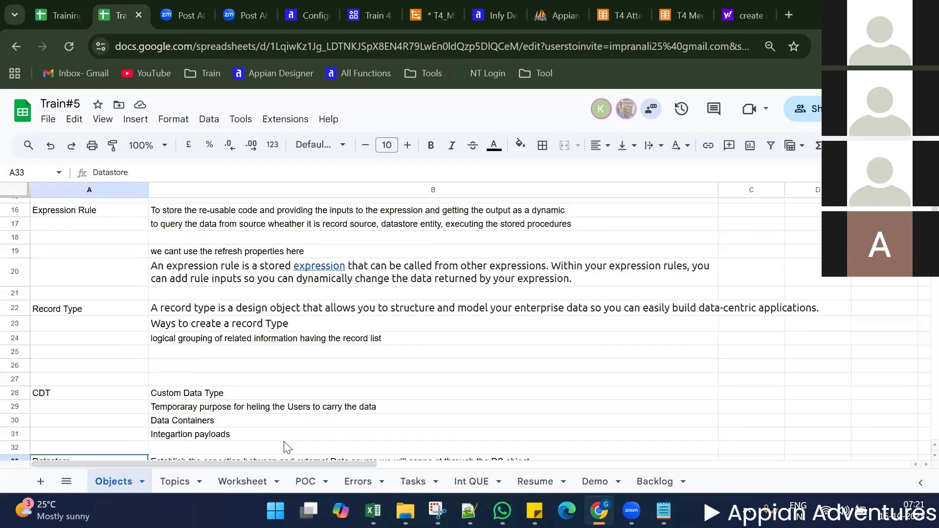
{"action": "scroll", "coordinate": [279, 442], "scroll_direction": "down", "scroll_amount": 12}
{"action": "left_click", "coordinate": [266, 413]}
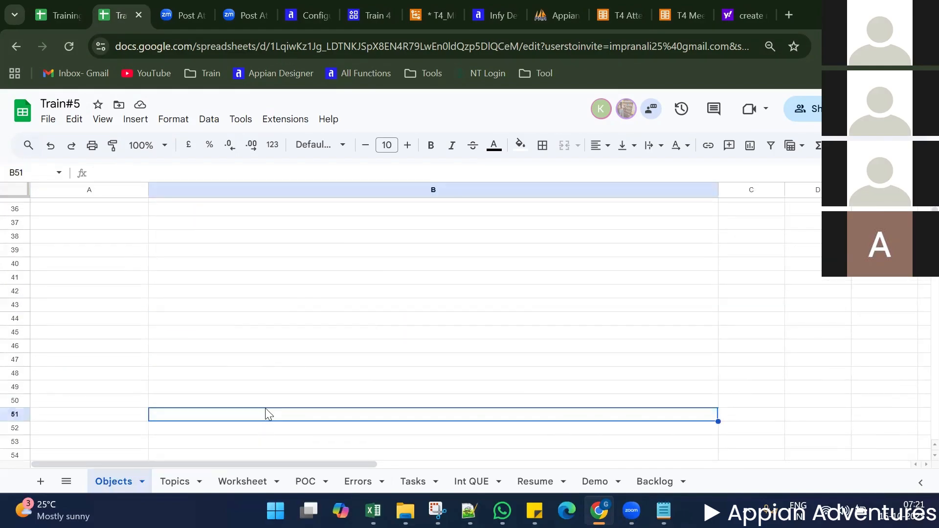
{"action": "scroll", "coordinate": [264, 413], "scroll_direction": "up", "scroll_amount": 5}
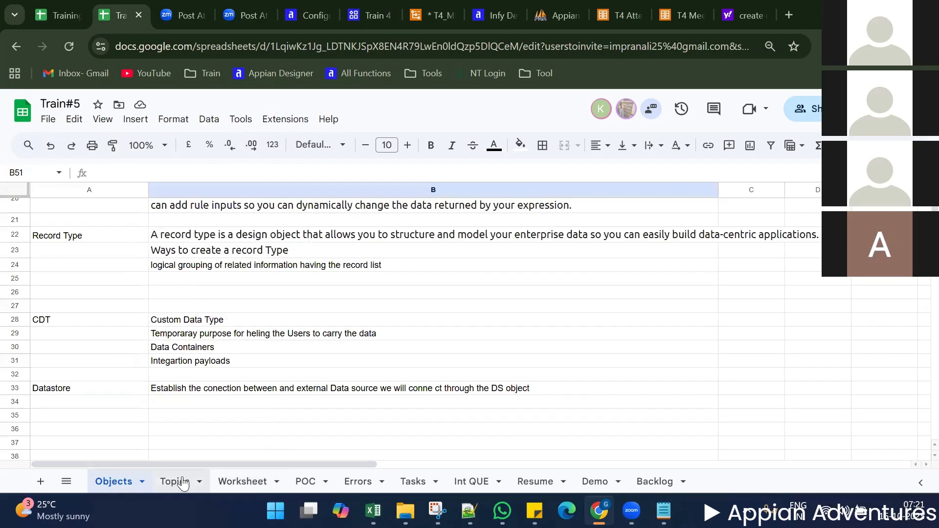
Open the POC sheet and examine the Meeting Management requirements for meeting creation, check-in and feedback
{"action": "left_click", "coordinate": [309, 481]}
{"action": "scroll", "coordinate": [386, 383], "scroll_direction": "up", "scroll_amount": 3}
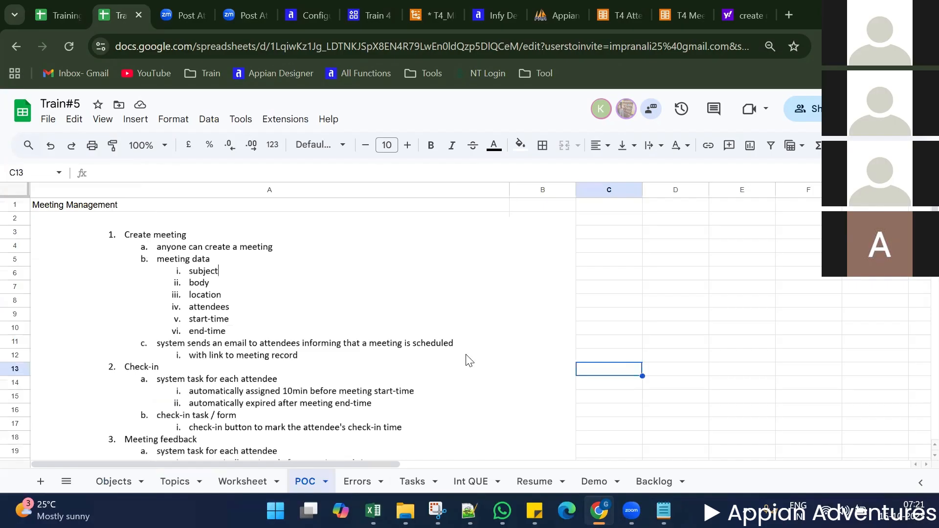
{"action": "key", "text": "Up"}
{"action": "key", "text": "Up"}
{"action": "key", "text": "Right"}
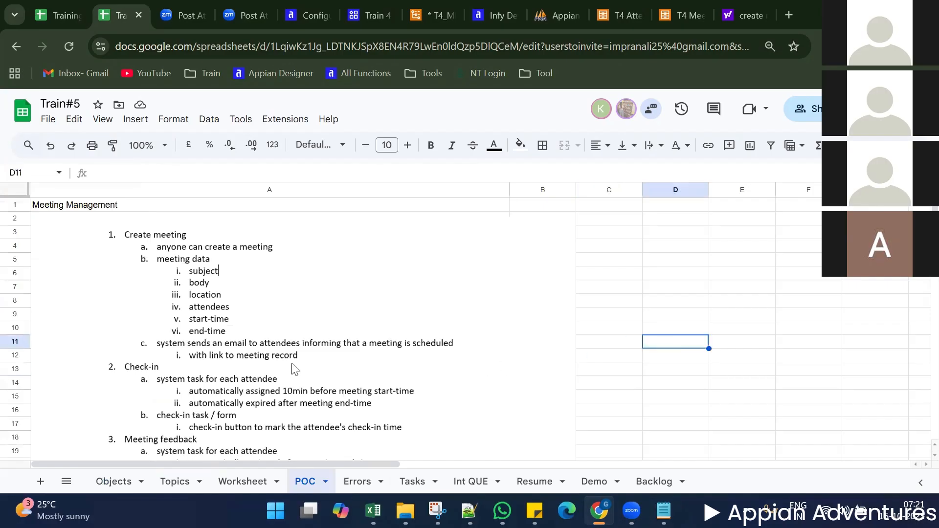
{"action": "scroll", "coordinate": [295, 369], "scroll_direction": "down", "scroll_amount": 2}
{"action": "scroll", "coordinate": [294, 367], "scroll_direction": "up", "scroll_amount": 2}
{"action": "left_click", "coordinate": [641, 287]}
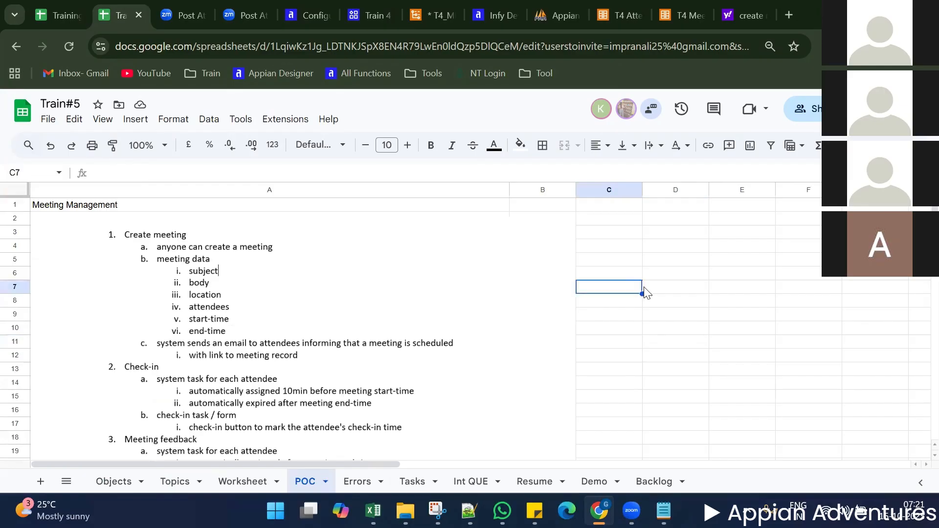